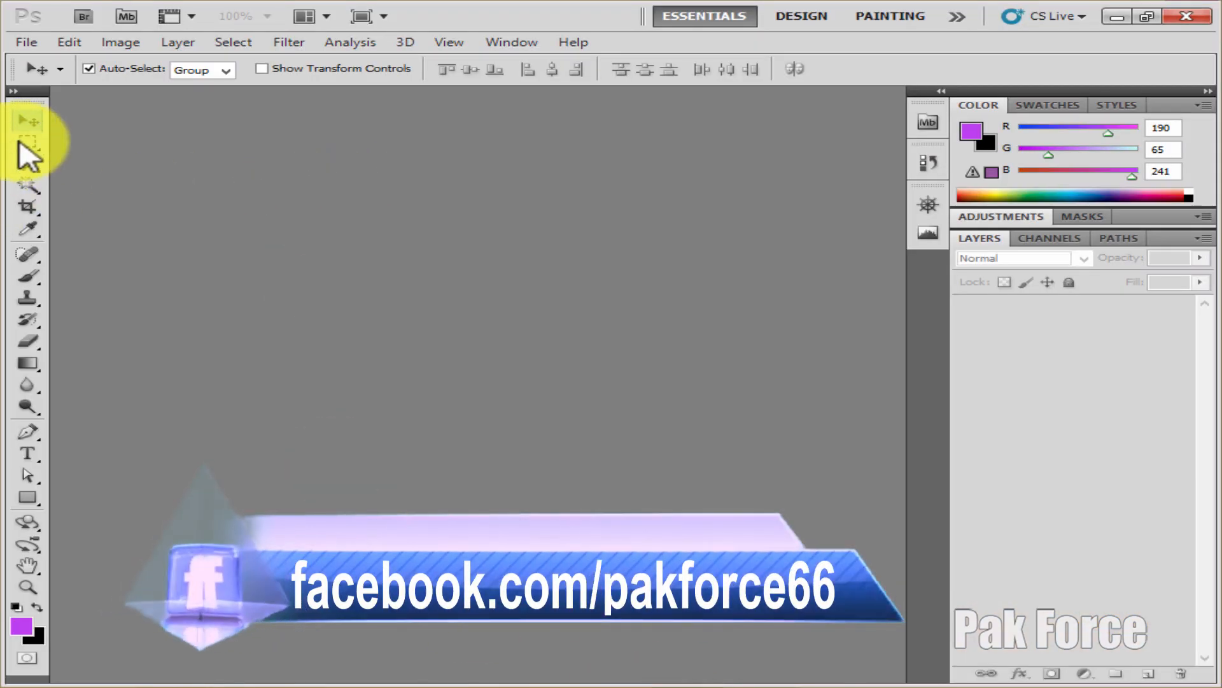
left_click(27, 142)
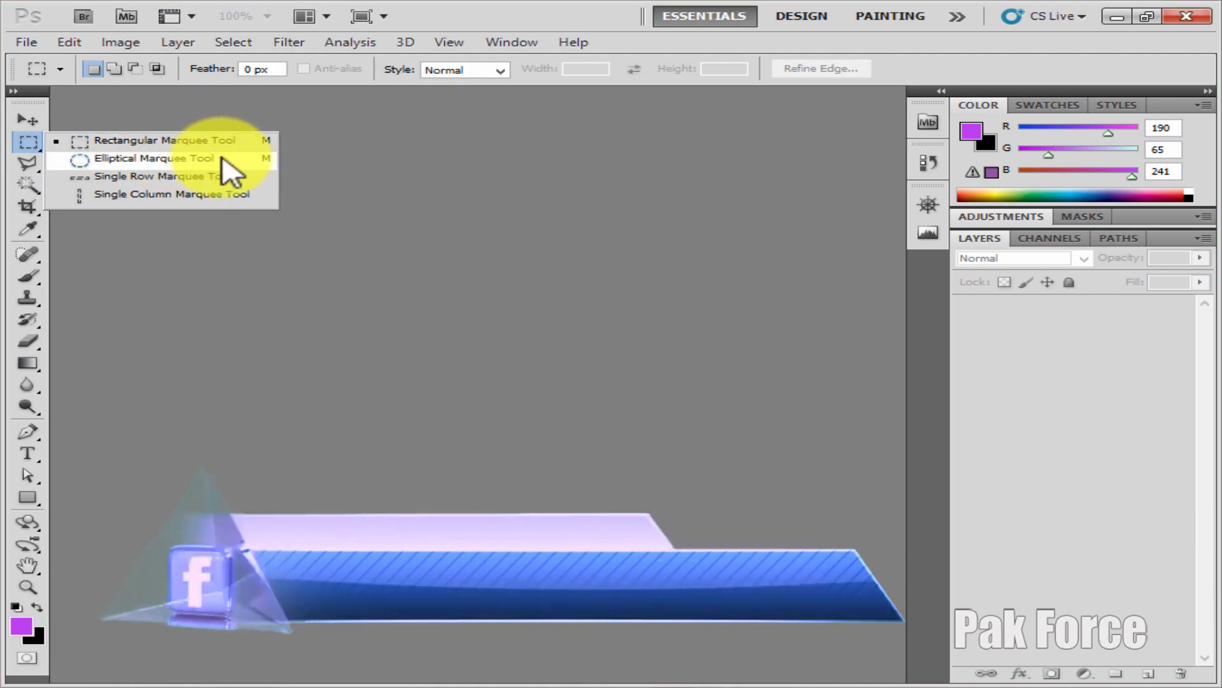
left_click(29, 120)
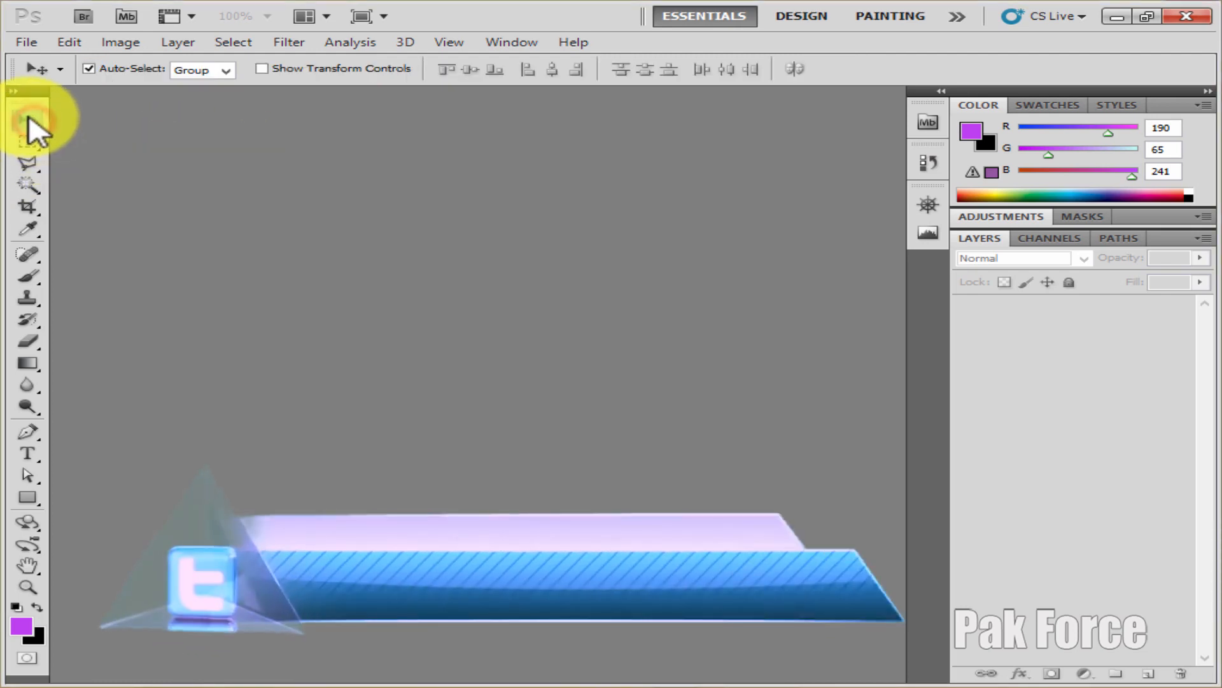
left_click(26, 43)
left_click(26, 49)
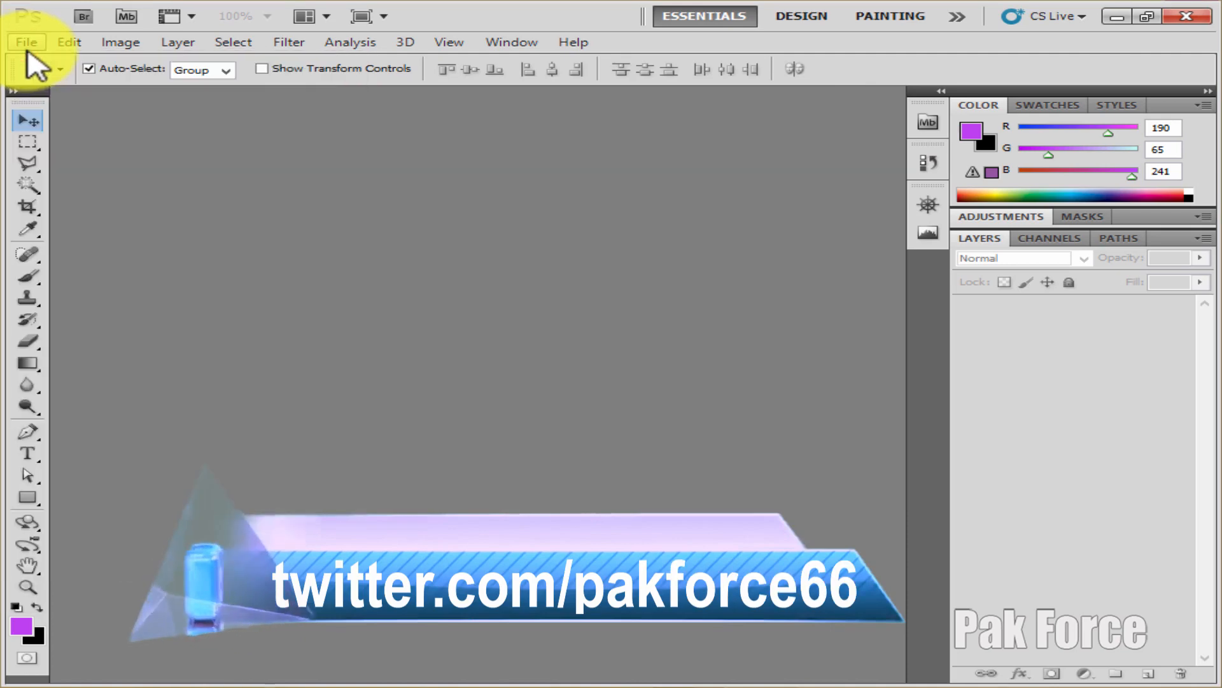
Start a new document, keeping 1280 × 720 pixels and a resolution of 400 pixels/inch
left_click(26, 43)
left_click(32, 70)
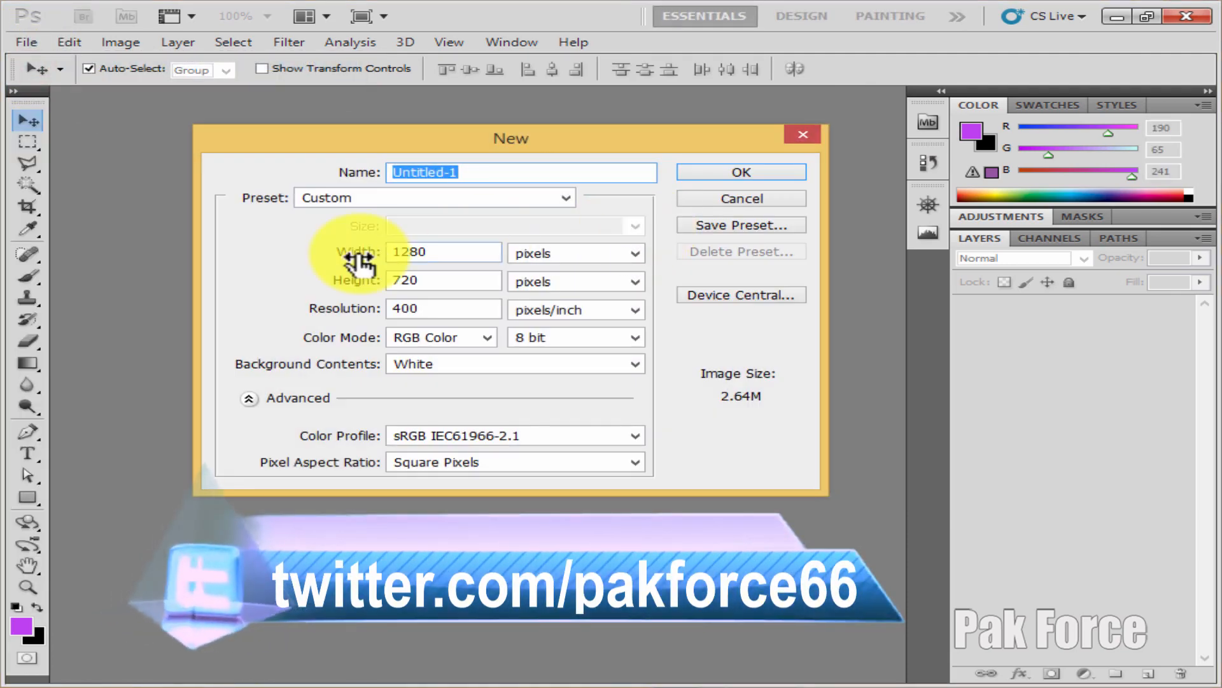
double_click(423, 308)
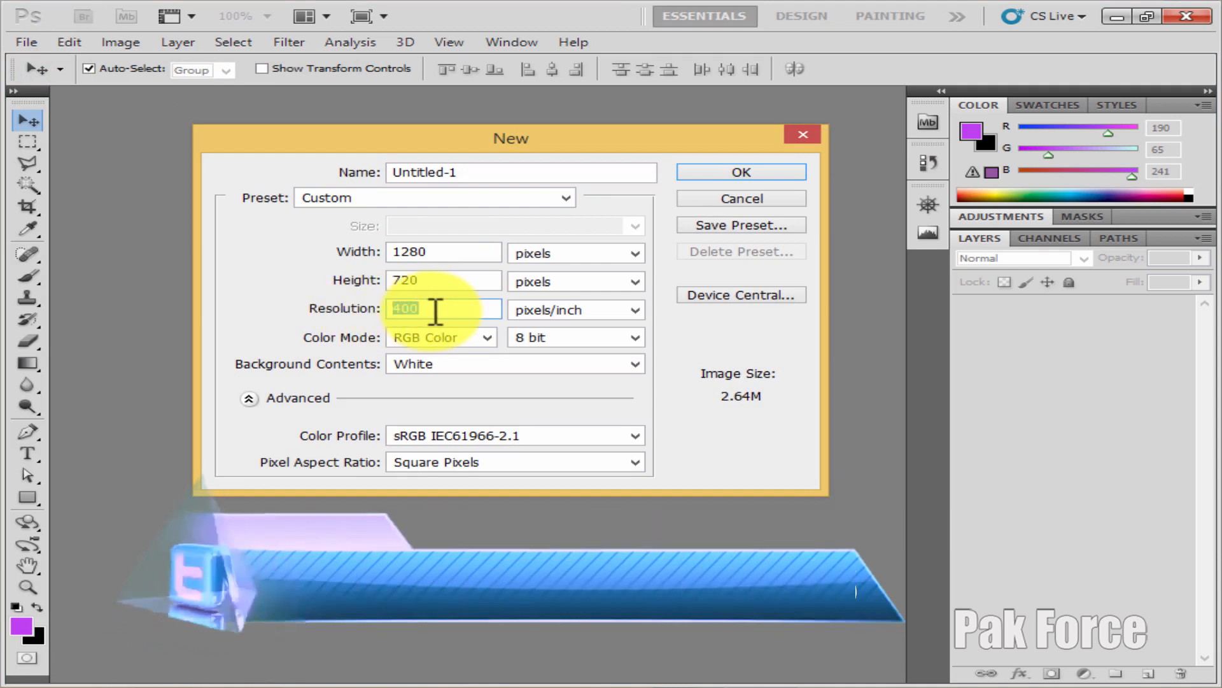
mouse_move(435, 312)
left_mouse_down()
mouse_move(395, 309)
mouse_move(423, 312)
left_mouse_up()
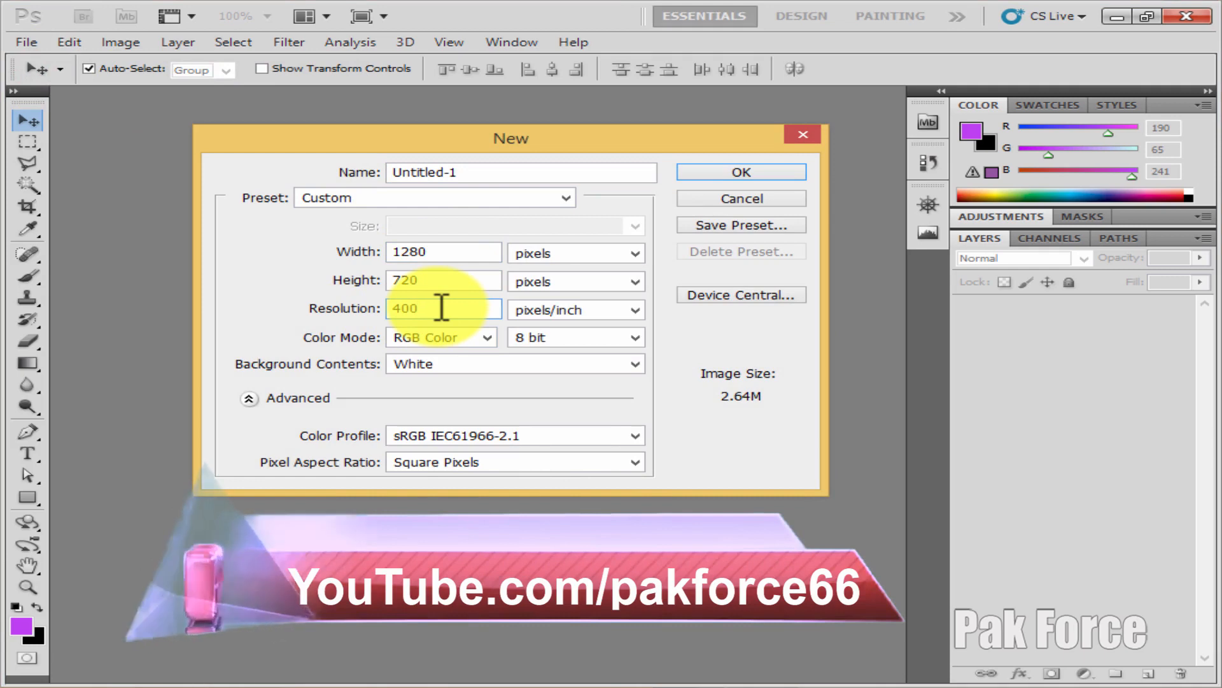
Try Background Color as the new document's background contents and set the option back to White
left_click(473, 366)
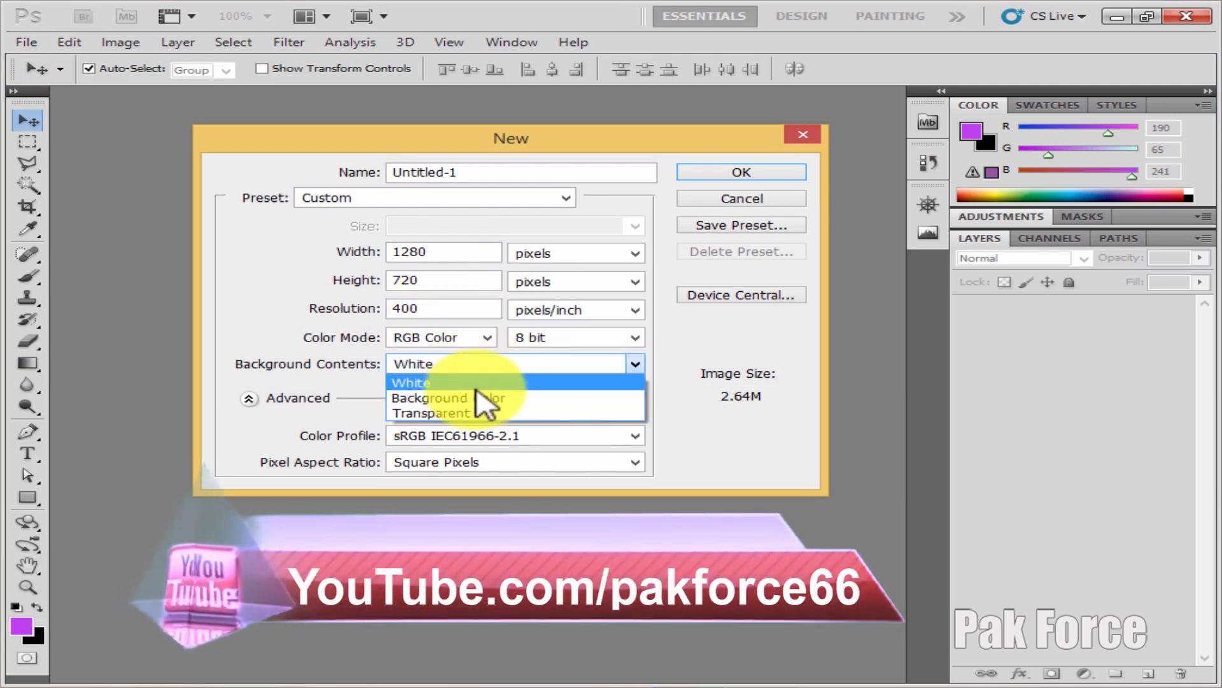
left_click(500, 397)
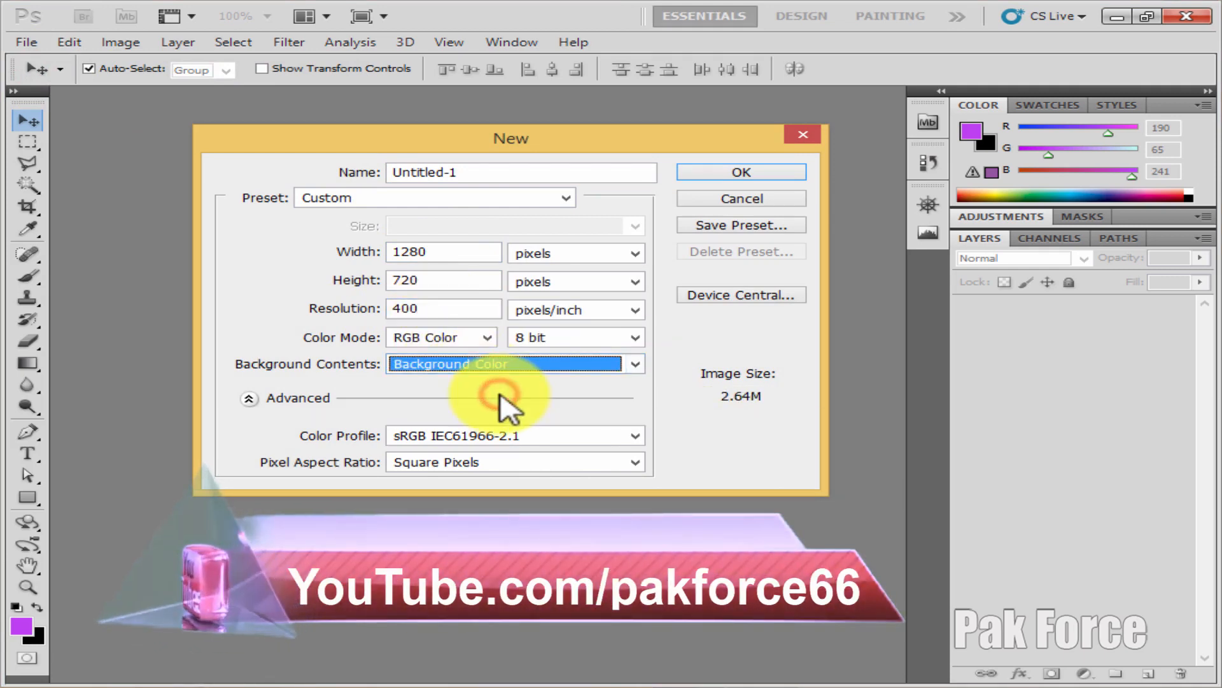
left_click(478, 369)
left_click(480, 383)
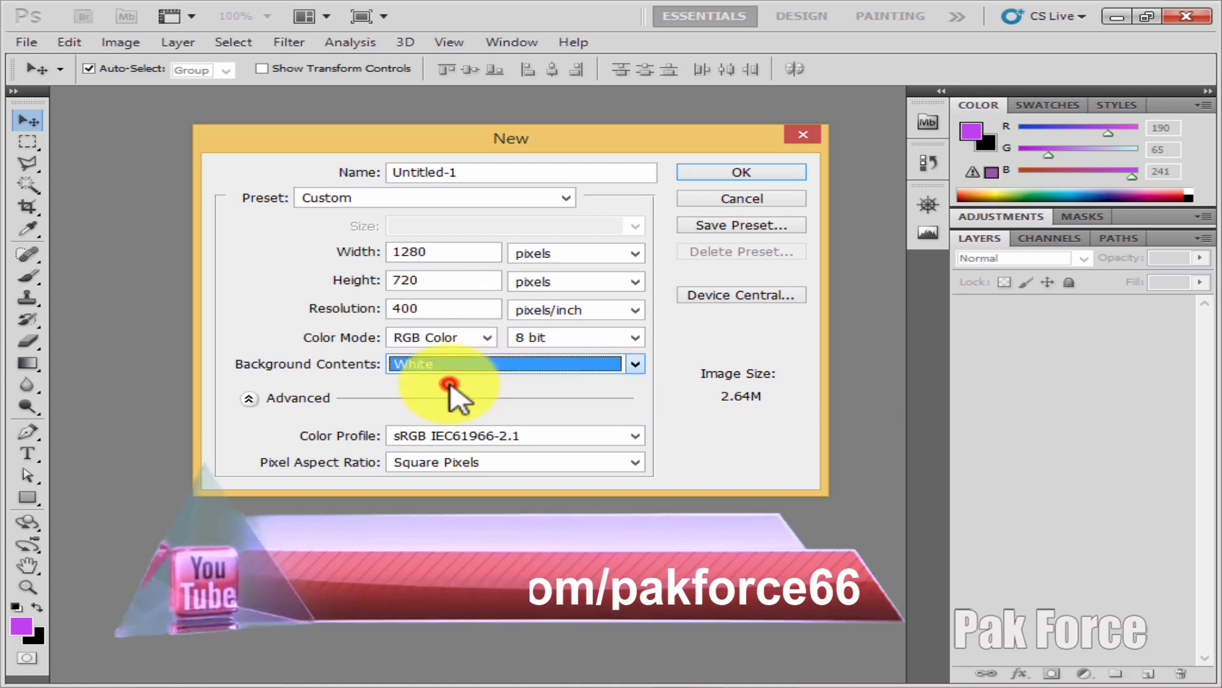
left_click(491, 364)
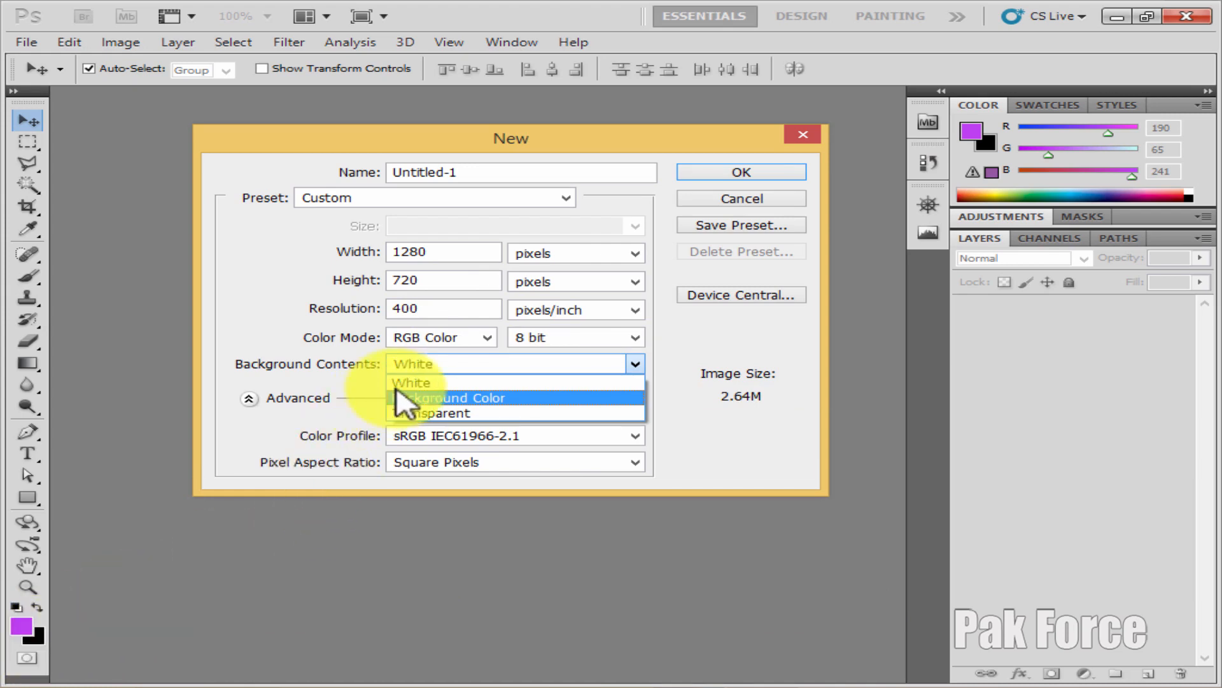
left_click(432, 366)
left_click(456, 375)
left_click(464, 400)
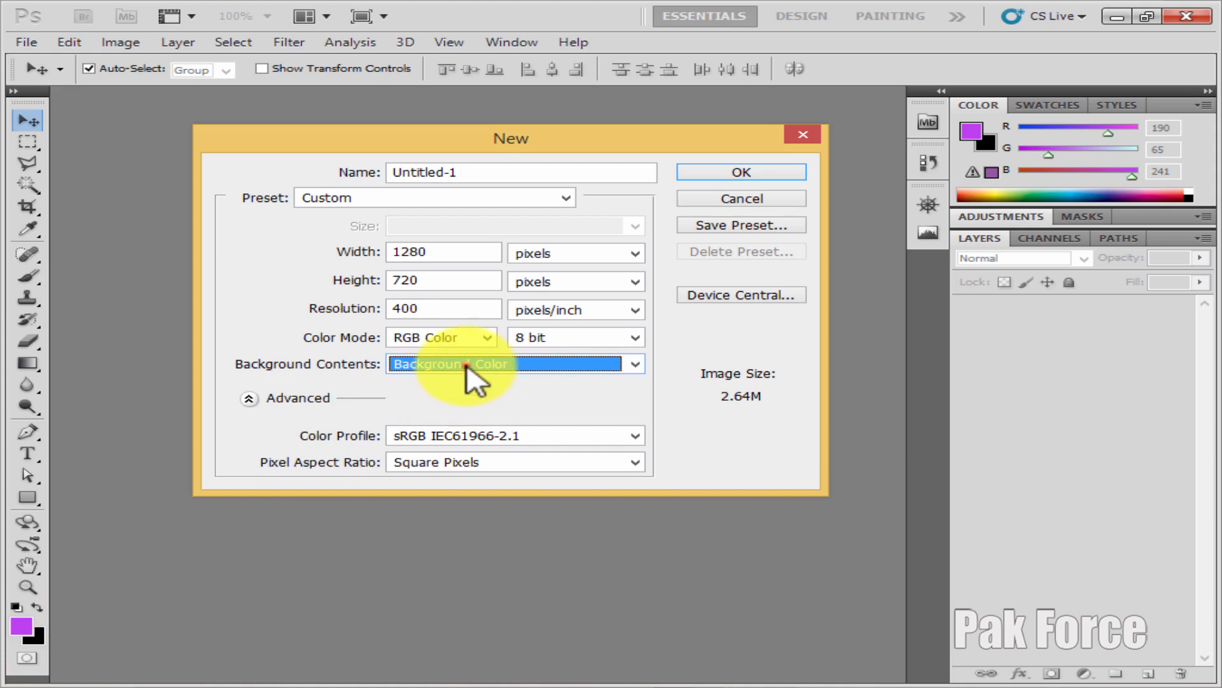
left_click(470, 367)
left_click(495, 383)
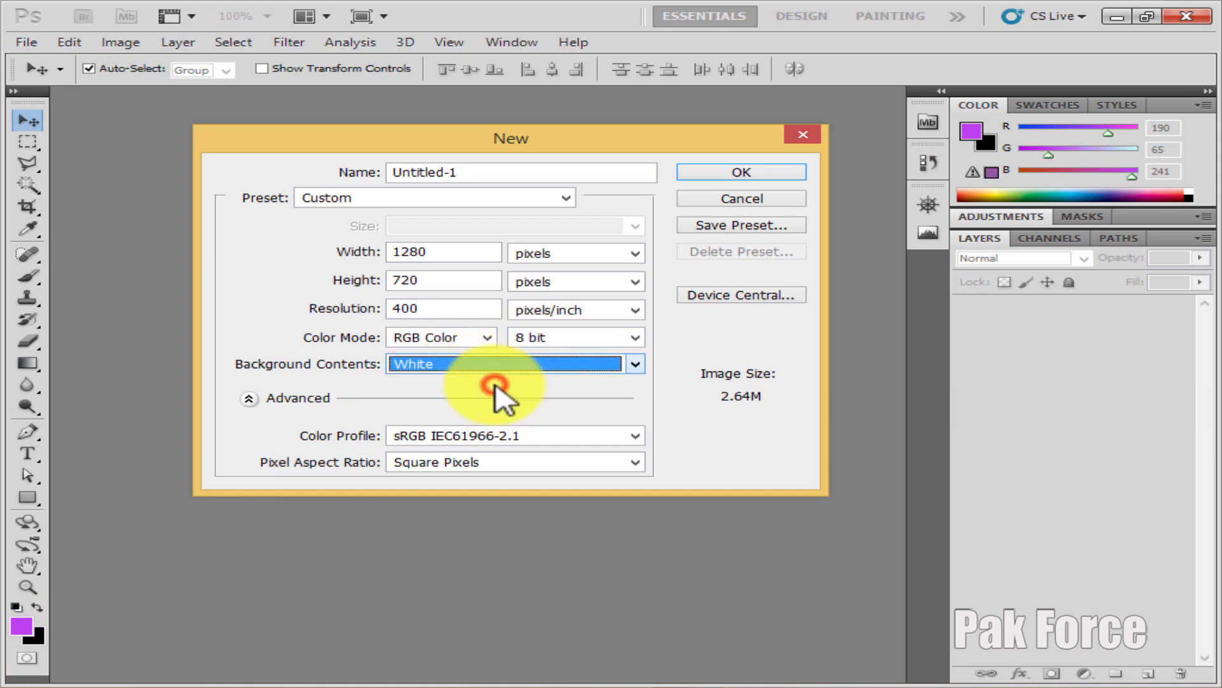
Create the new document with the chosen settings and hide the rulers
left_click(746, 172)
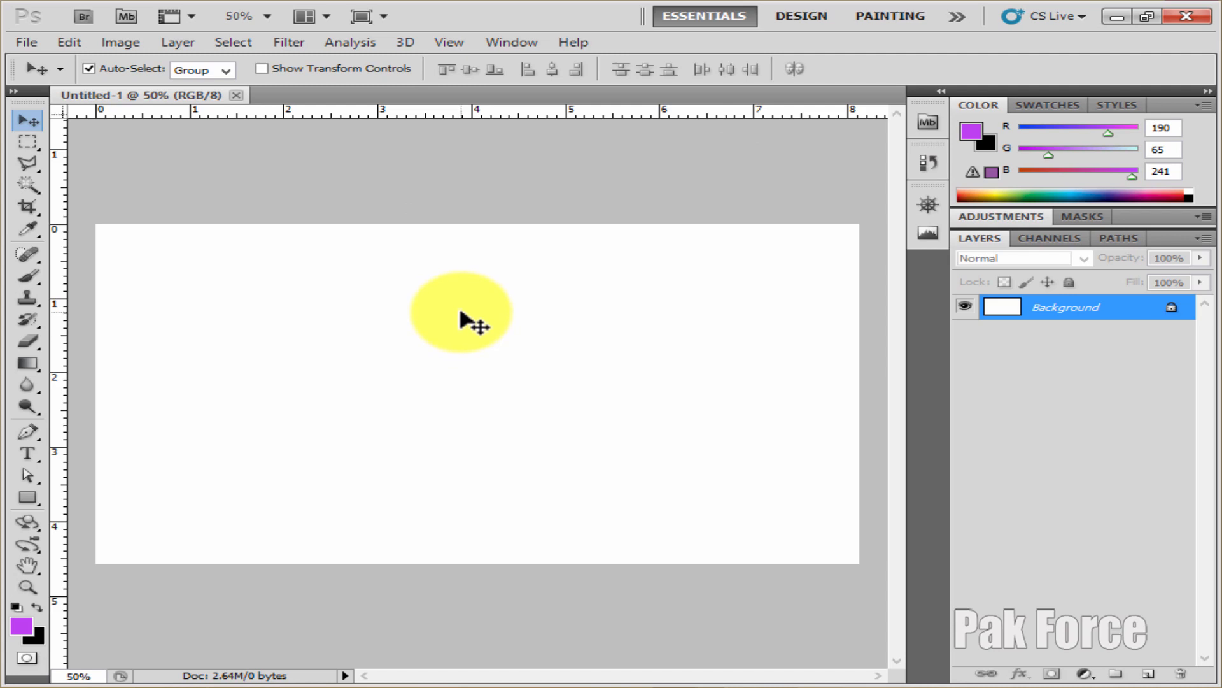
key("ctrl+r")
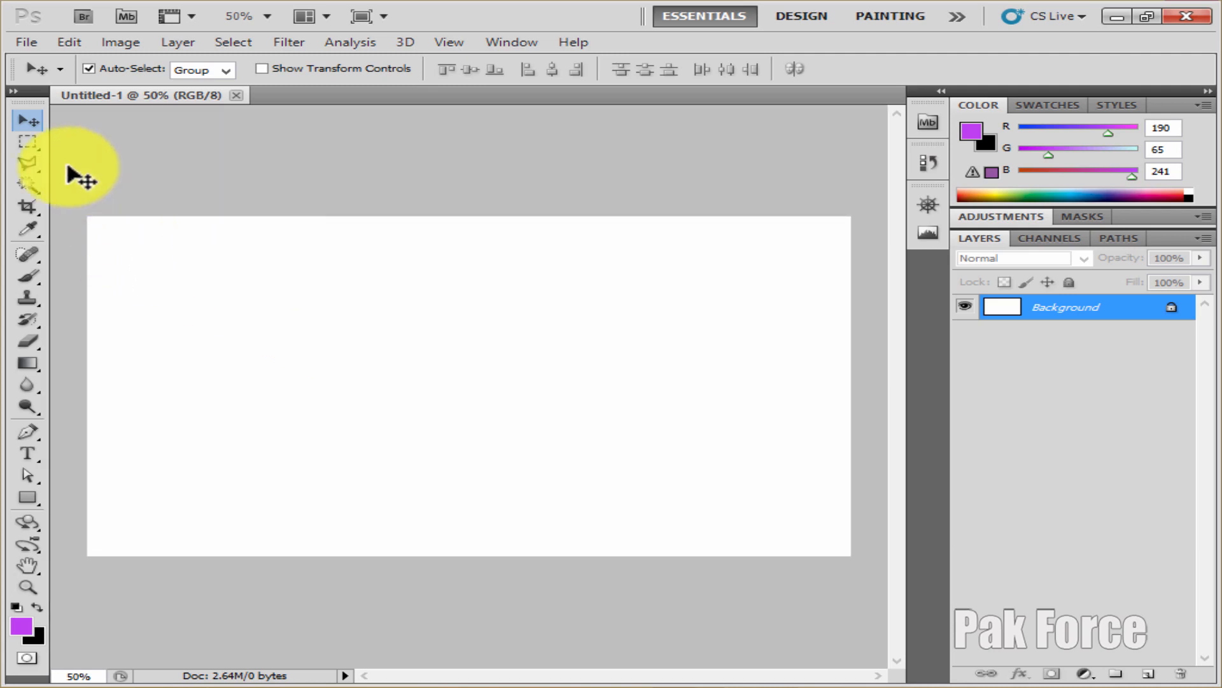
Draw a rounded freehand selection with the Lasso tool left of the canvas centre, and deselect it
mouse_move(29, 166)
left_mouse_down()
mouse_move(123, 185)
mouse_move(119, 170)
left_mouse_up()
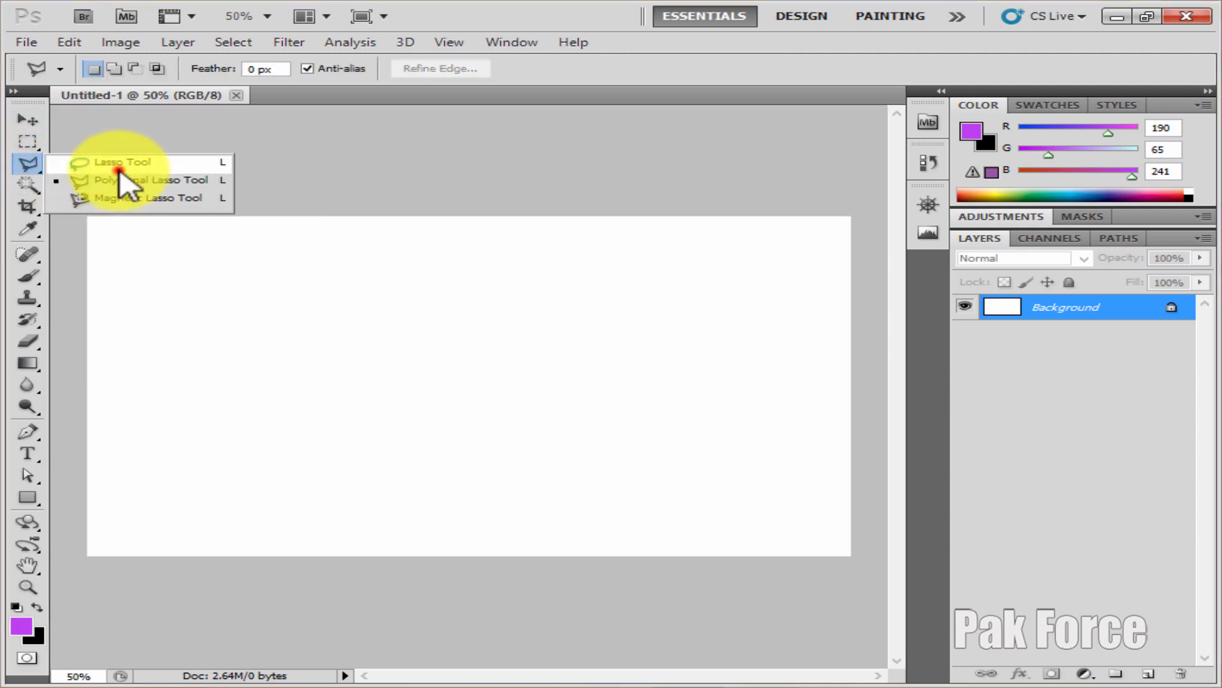
left_click(119, 171)
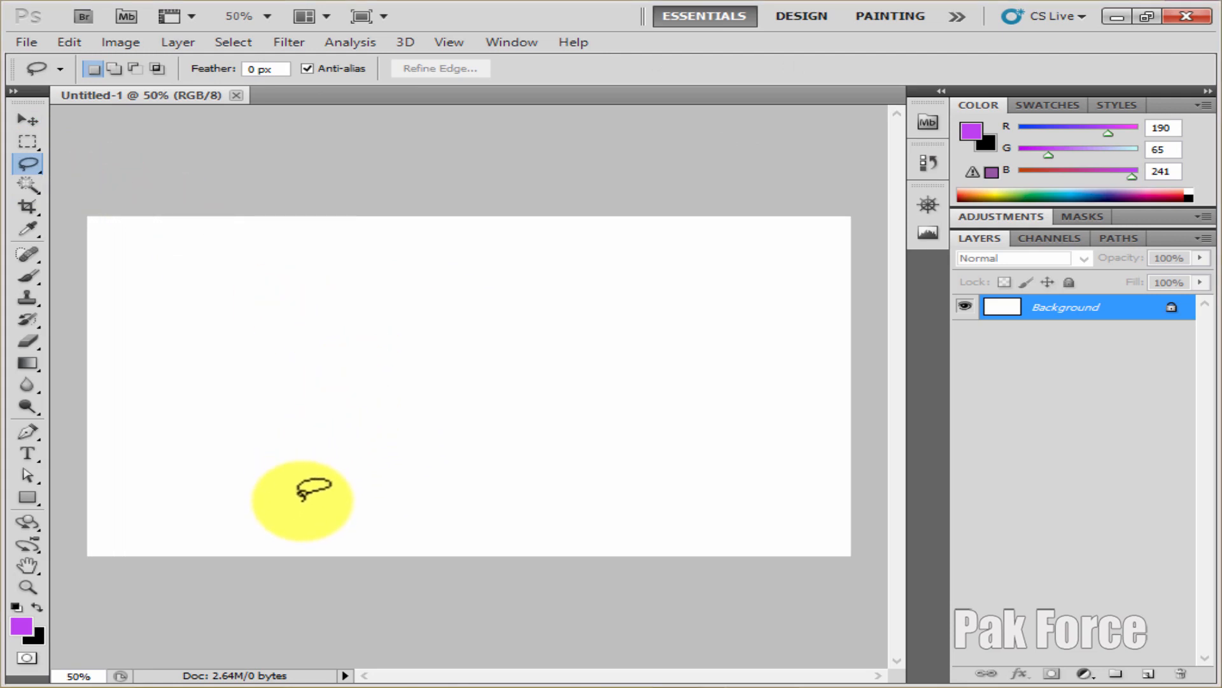
mouse_move(302, 500)
left_mouse_down()
mouse_move(277, 393)
mouse_move(242, 336)
mouse_move(345, 286)
mouse_move(370, 320)
mouse_move(484, 313)
mouse_move(499, 346)
mouse_move(582, 384)
mouse_move(579, 451)
mouse_move(553, 486)
mouse_move(442, 483)
mouse_move(430, 510)
mouse_move(380, 511)
mouse_move(326, 548)
mouse_move(322, 499)
left_mouse_up()
left_click(324, 310)
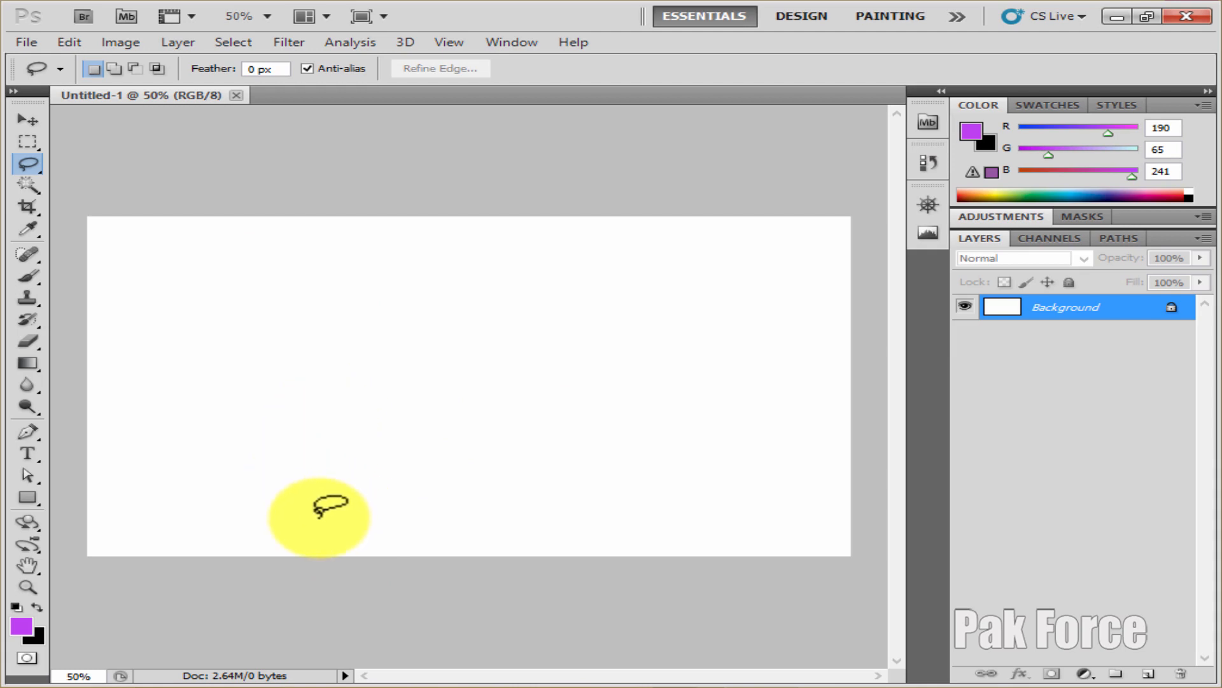
left_click(270, 437)
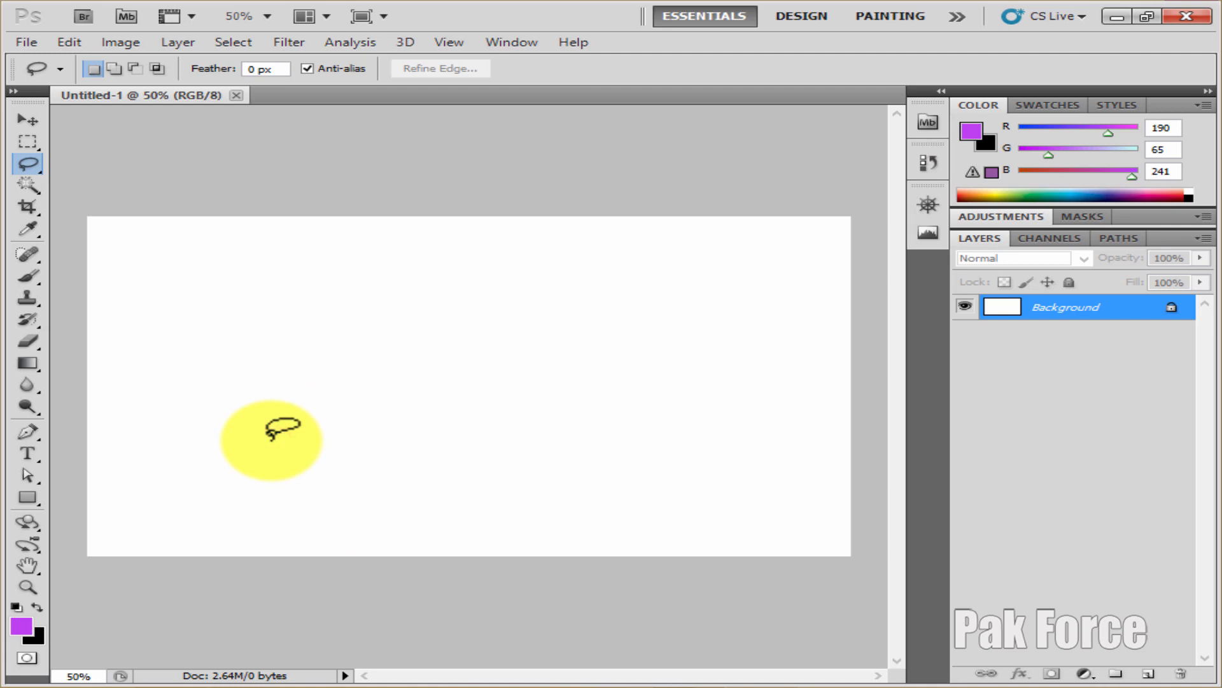
mouse_move(270, 438)
left_mouse_down()
mouse_move(265, 417)
mouse_move(313, 347)
mouse_move(407, 298)
mouse_move(475, 308)
mouse_move(527, 360)
mouse_move(545, 428)
mouse_move(529, 483)
mouse_move(464, 510)
mouse_move(387, 514)
mouse_move(314, 494)
left_mouse_up()
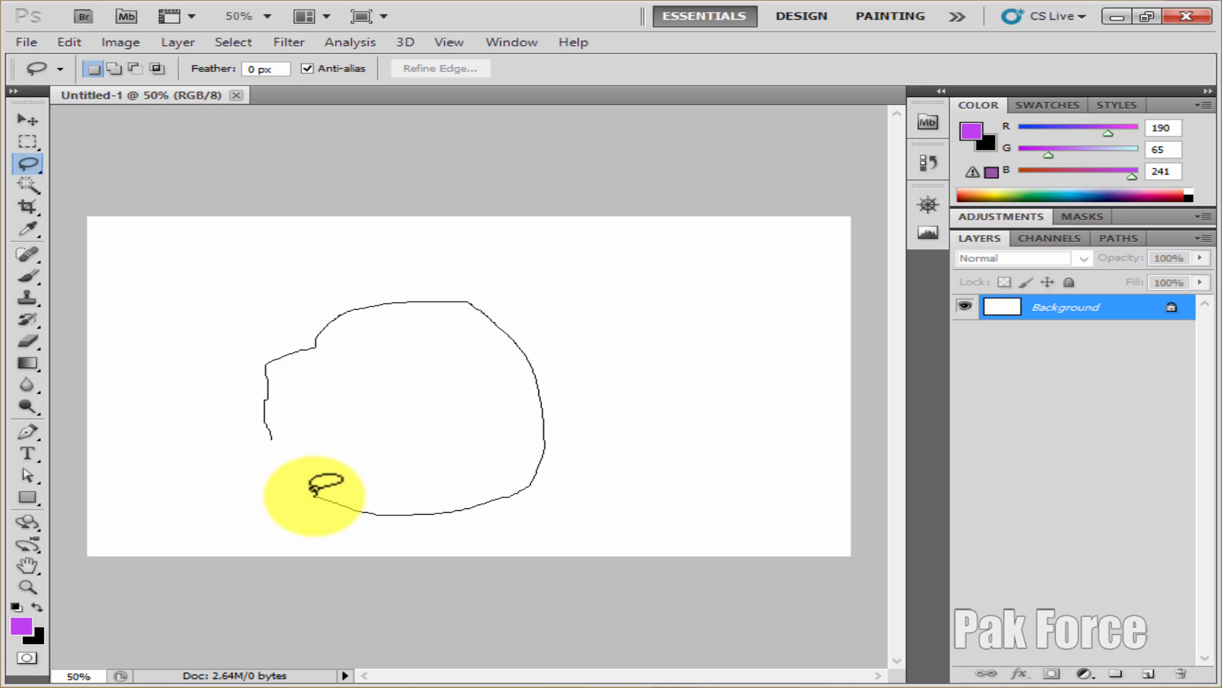
left_click_drag(314, 493, 314, 492)
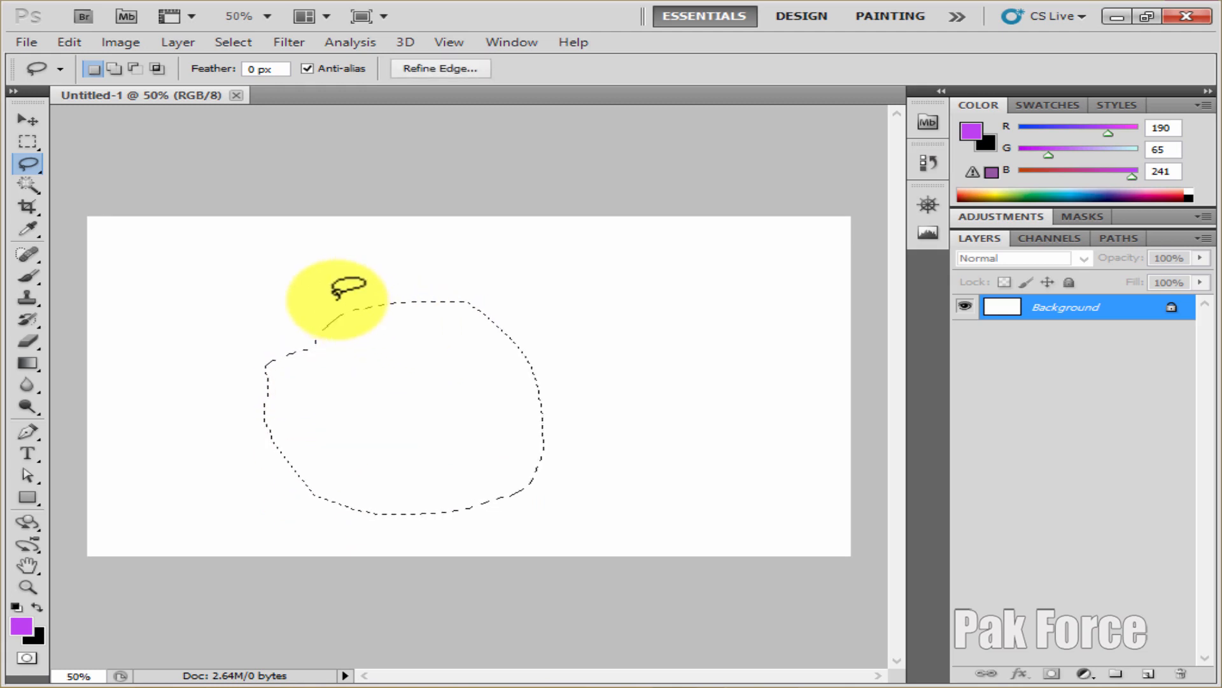
left_click(288, 282)
Draw another rounded Lasso selection around the middle of the canvas, deselect it and return to the Move tool
left_click(362, 278)
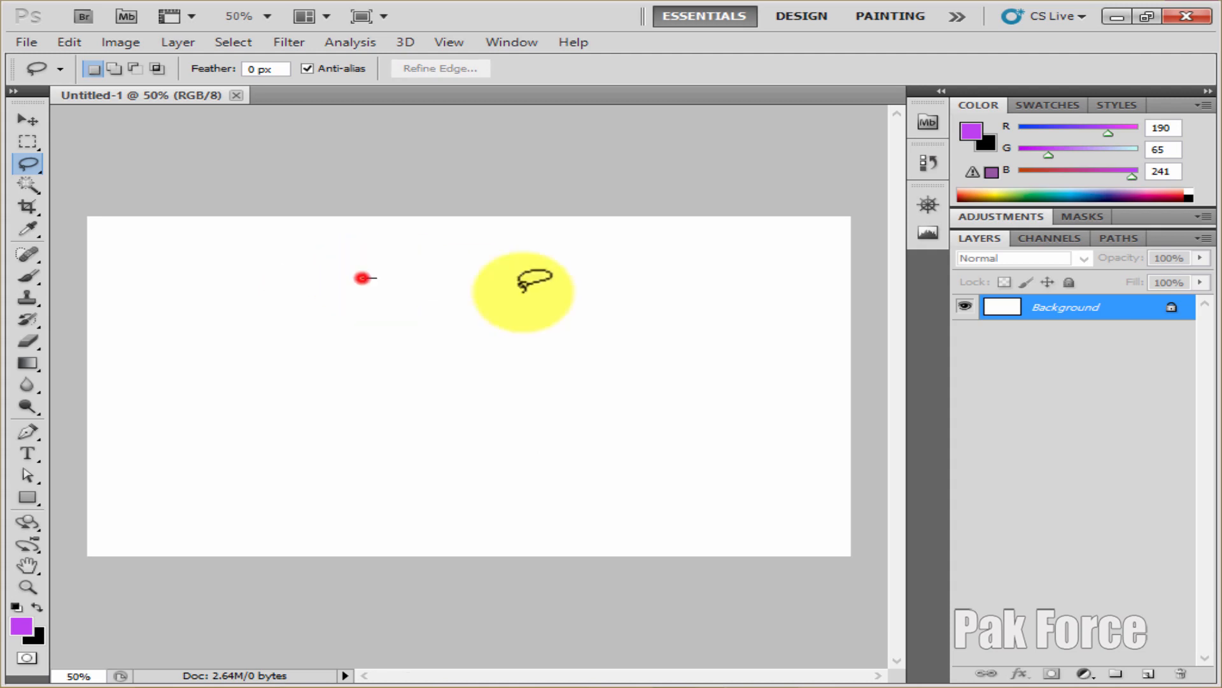
mouse_move(522, 290)
left_mouse_down()
mouse_move(424, 497)
mouse_move(316, 410)
mouse_move(368, 325)
left_mouse_up()
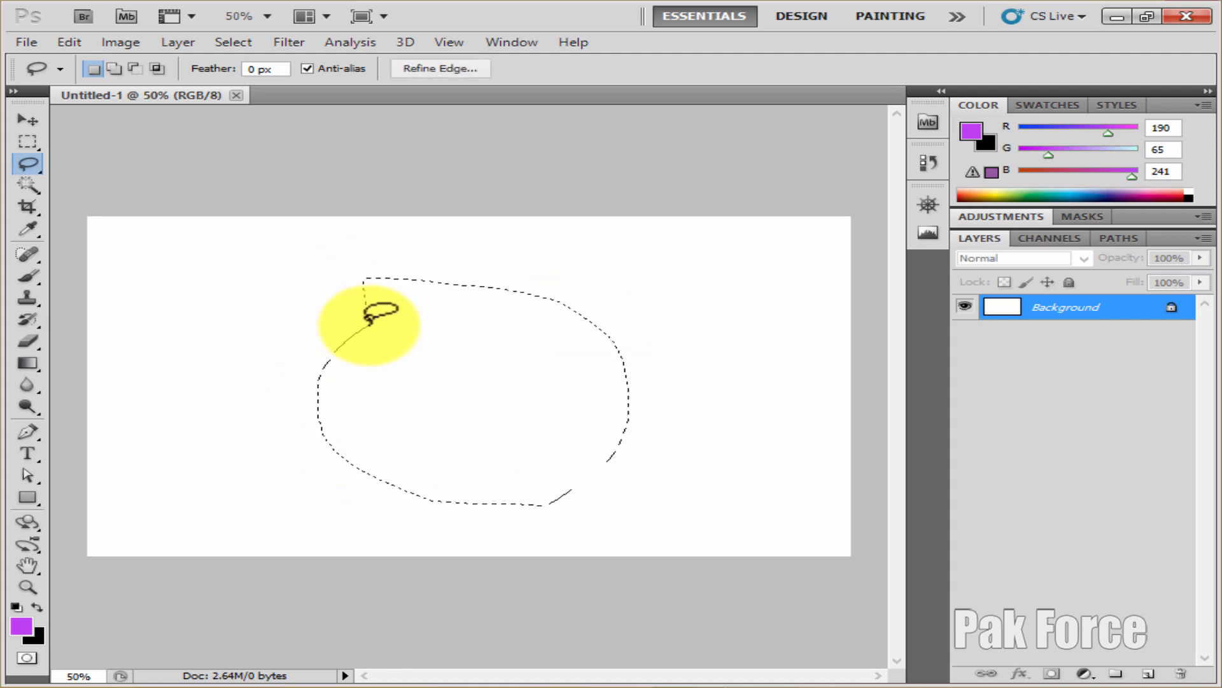
left_click(195, 264)
left_click(23, 121)
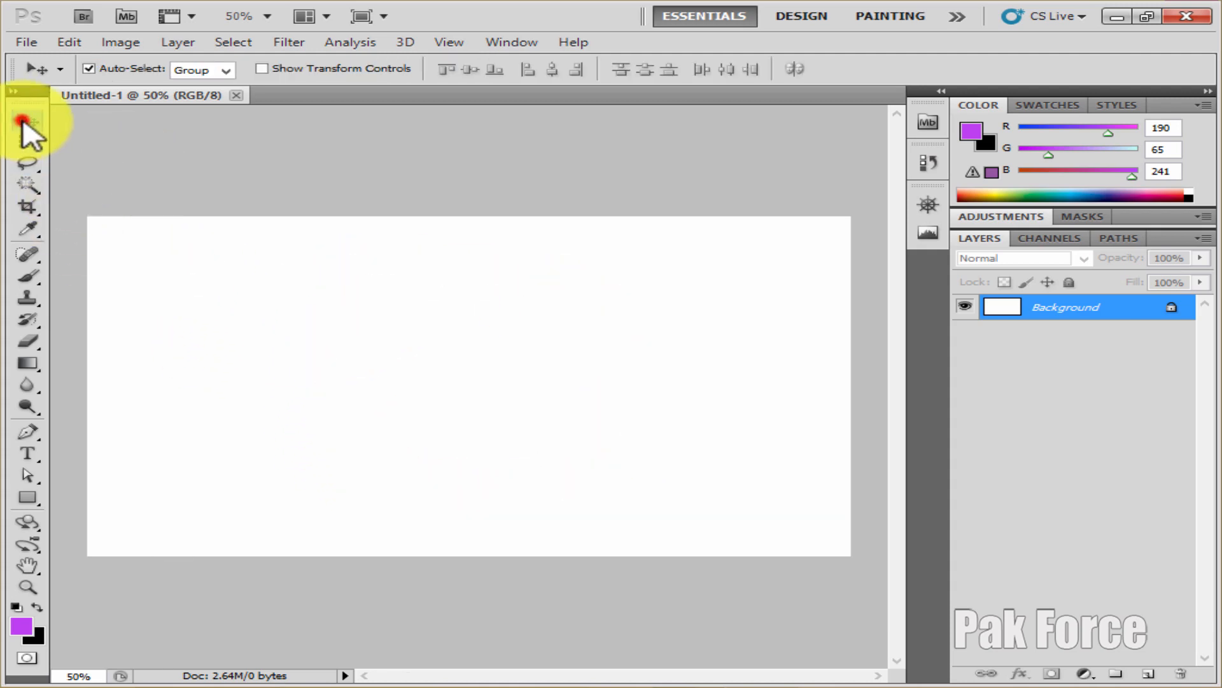
Start opening an existing image and browse to the photoshop pic folder on the Desktop
left_click(29, 41)
left_click(40, 79)
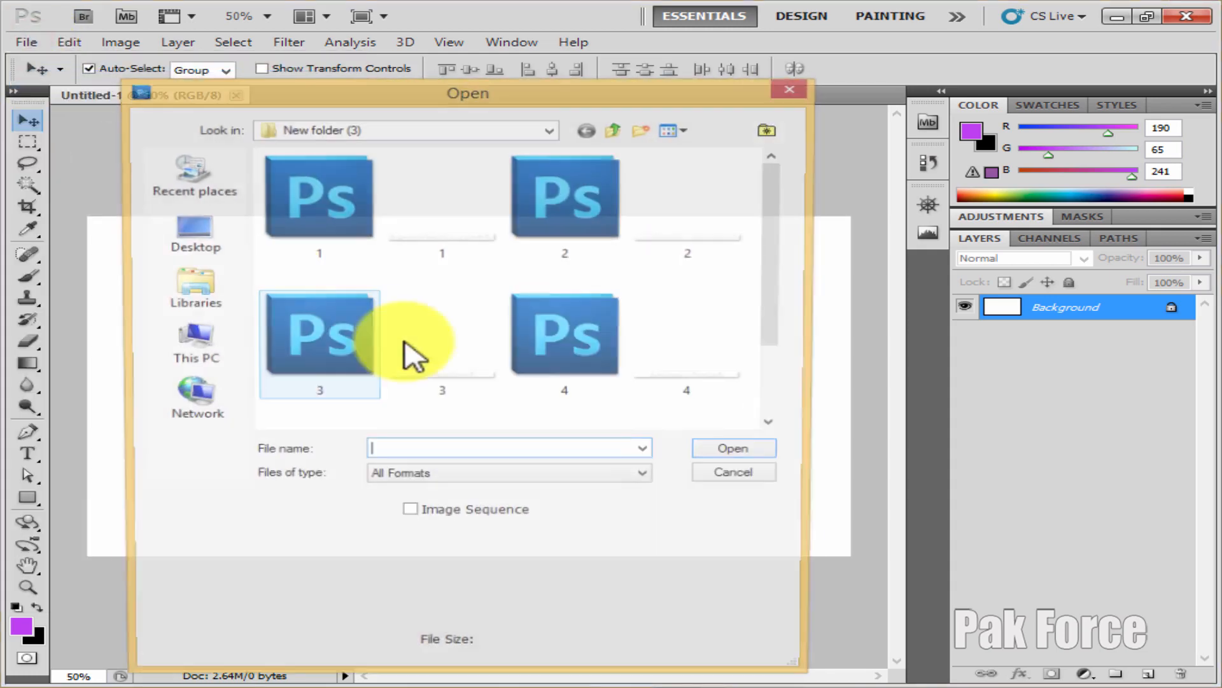
left_click(191, 224)
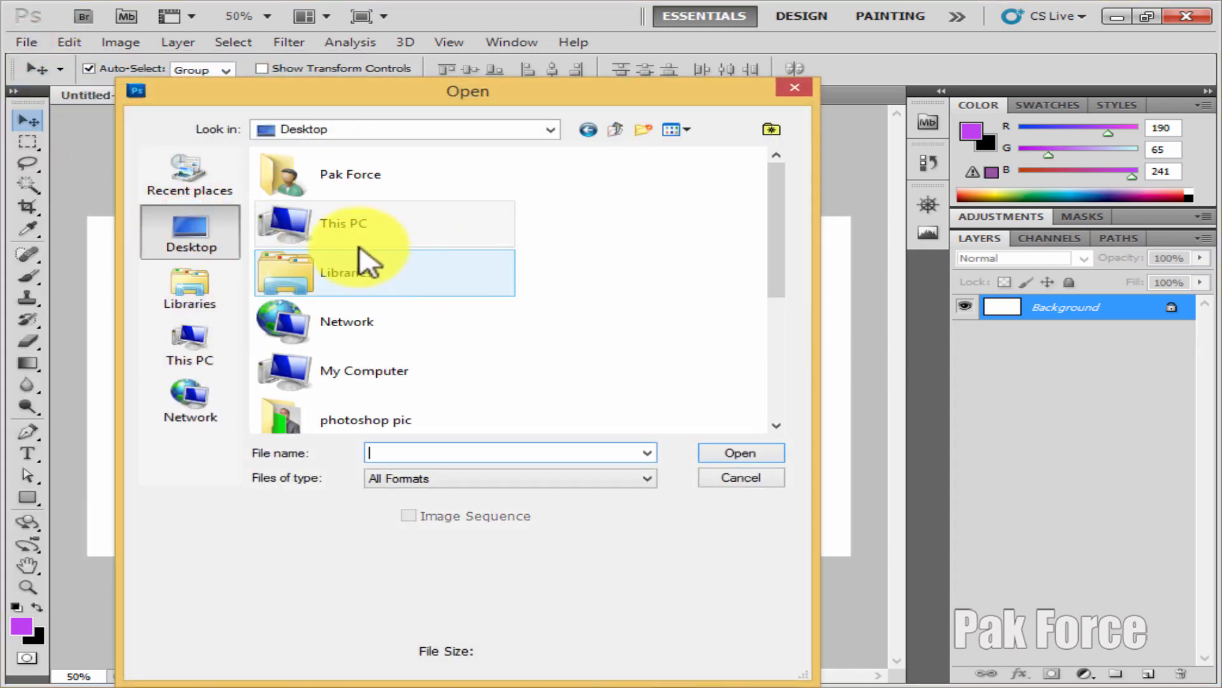
double_click(407, 417)
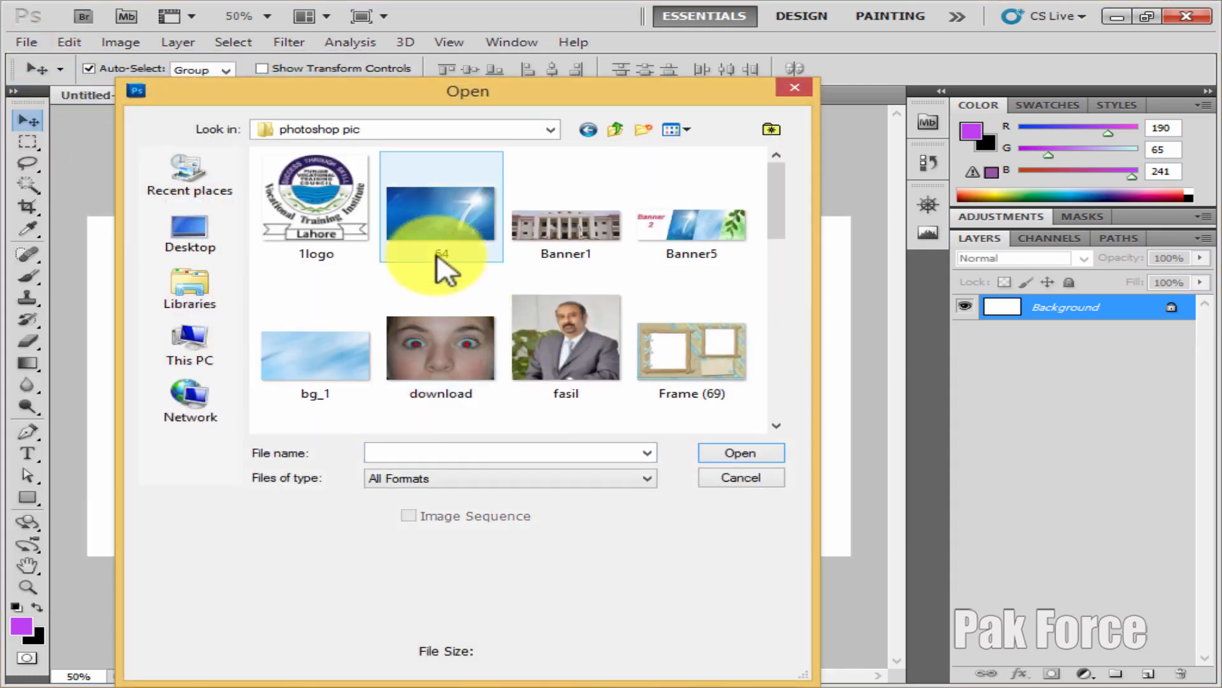
Find the img-thing frame picture in the folder and open it through Camera Raw without adjustments
scroll(414, 299, "down", 5)
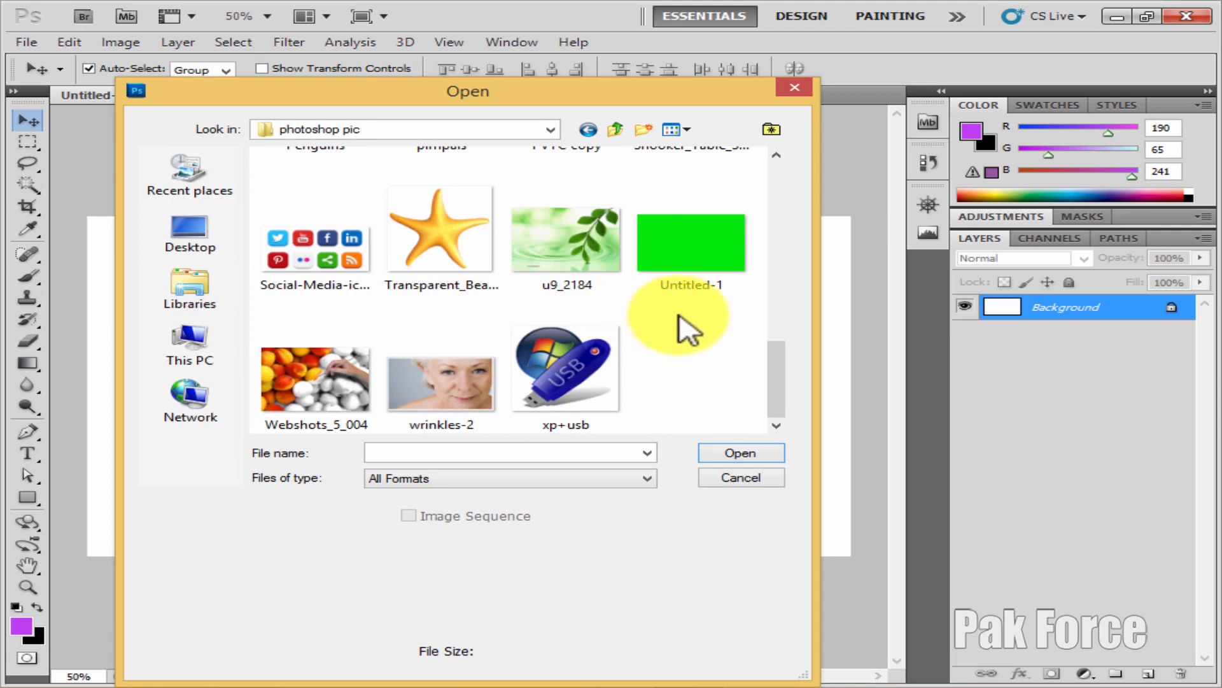
scroll(446, 325, "up", 3)
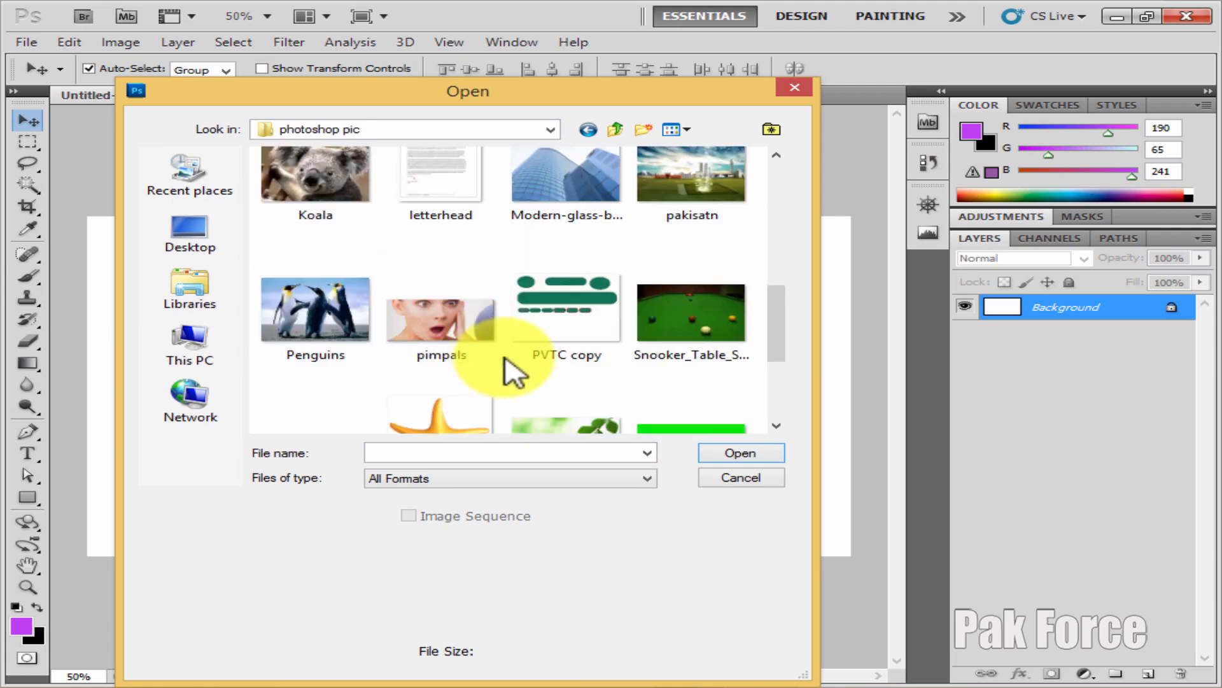
scroll(506, 368, "up", 2)
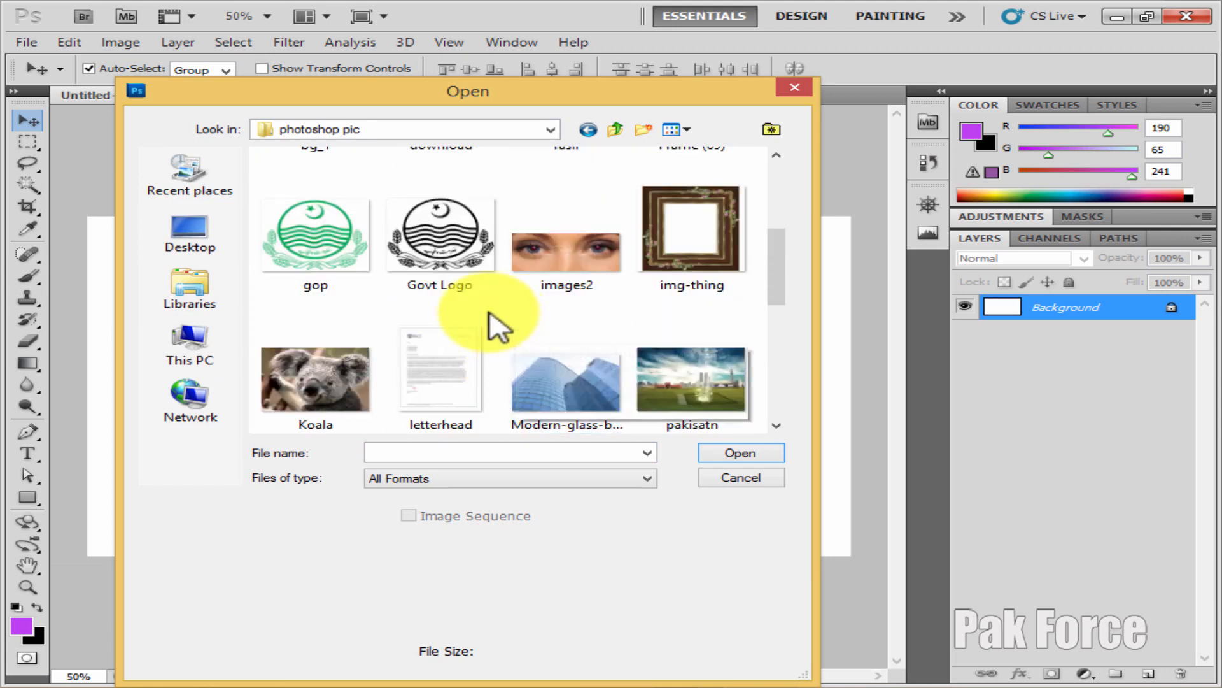
scroll(497, 324, "up", 2)
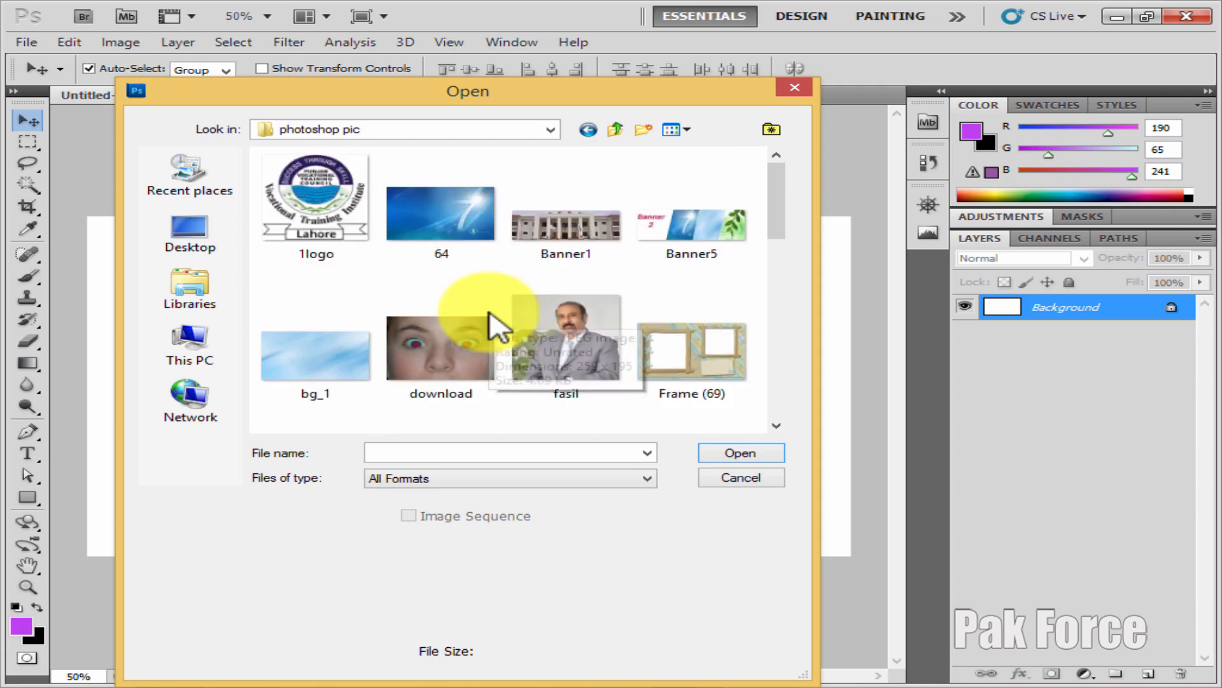
scroll(471, 324, "down", 2)
left_click(672, 268)
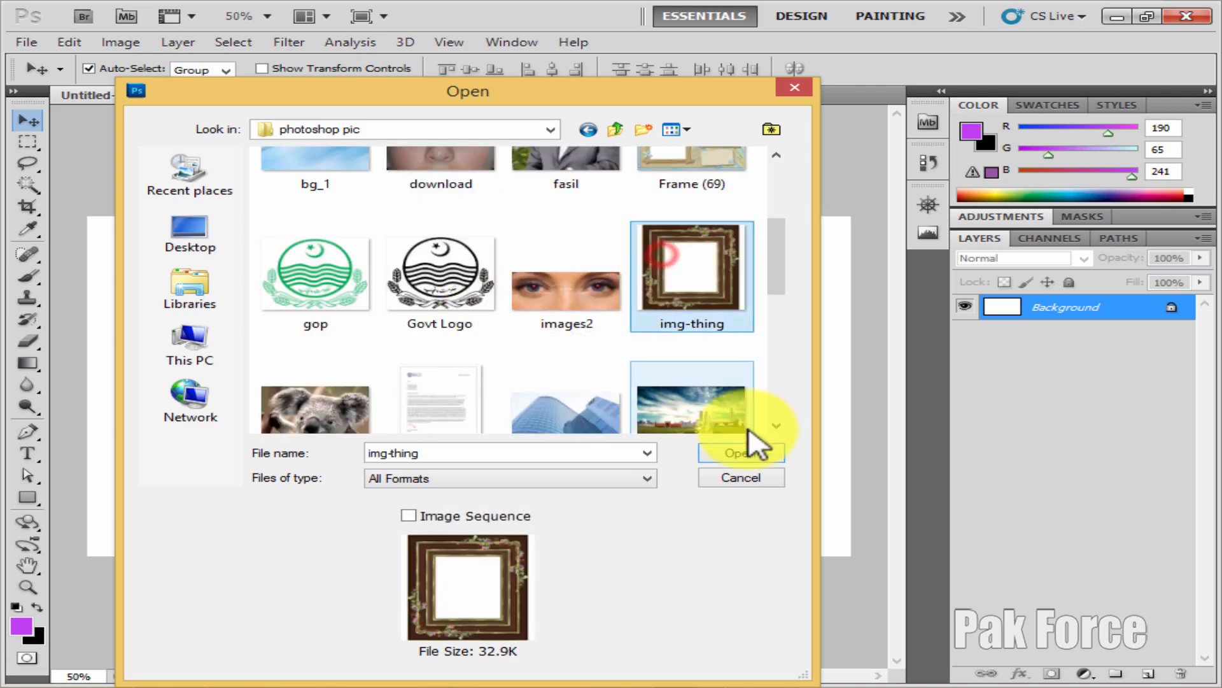
left_click(744, 448)
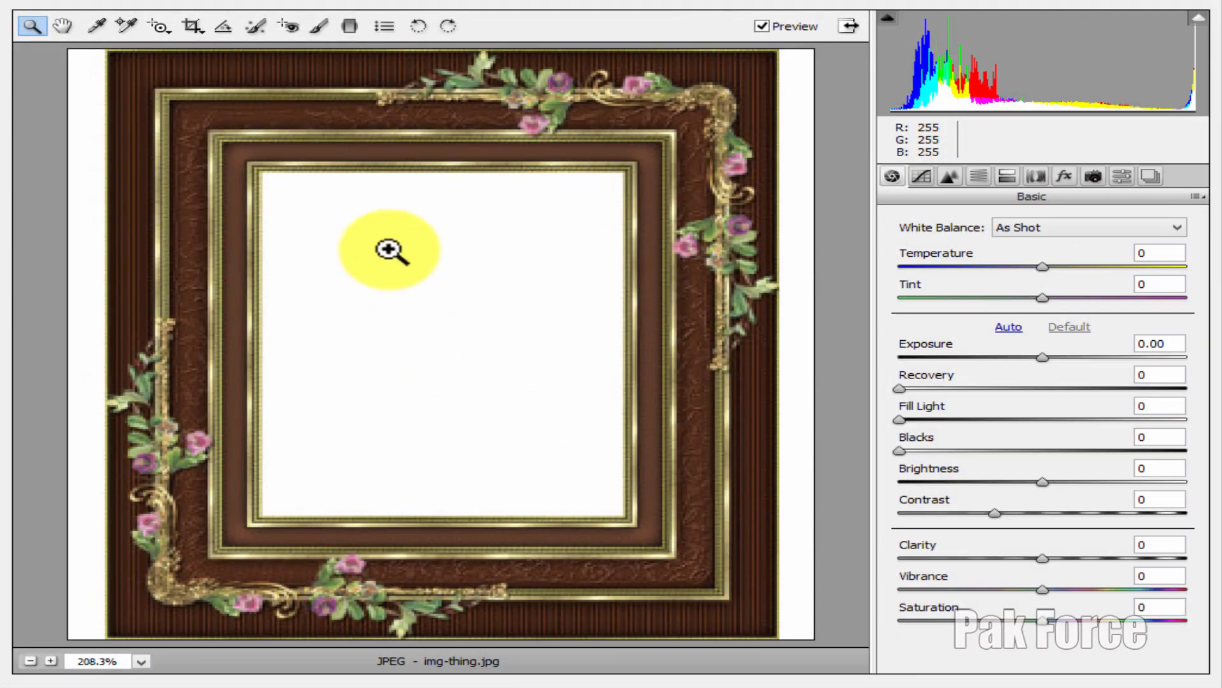
left_click(955, 686)
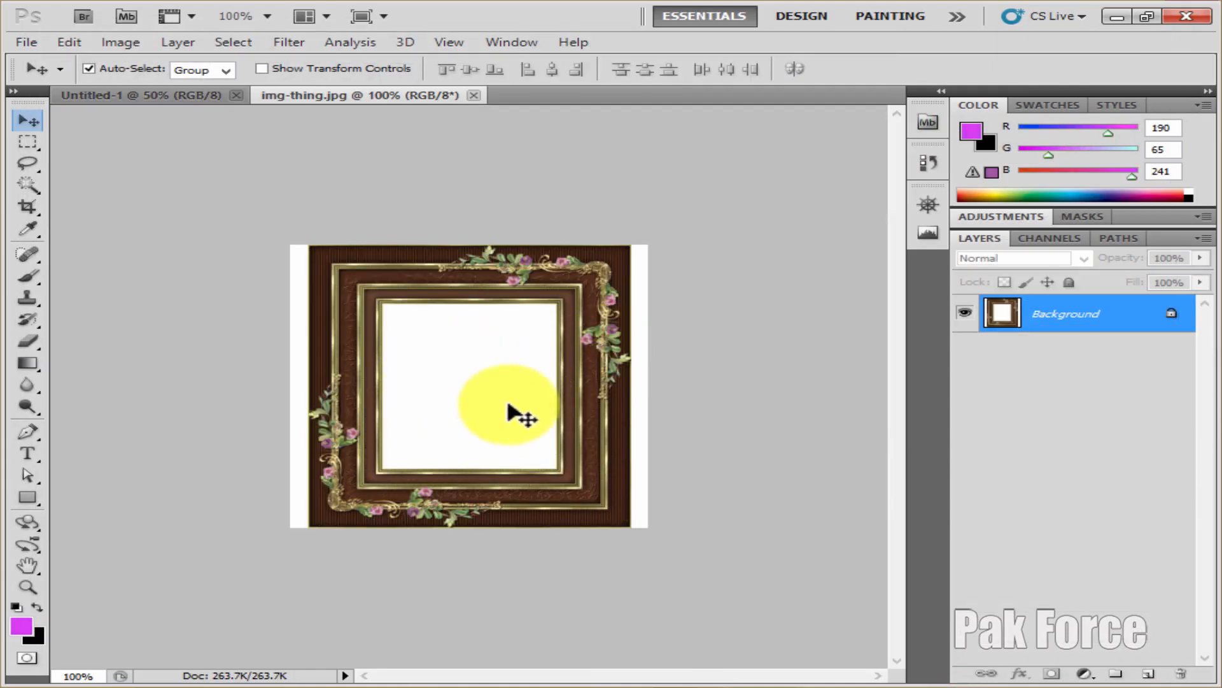
Fit the img-thing frame picture on screen with the Zoom tool
left_click(28, 587)
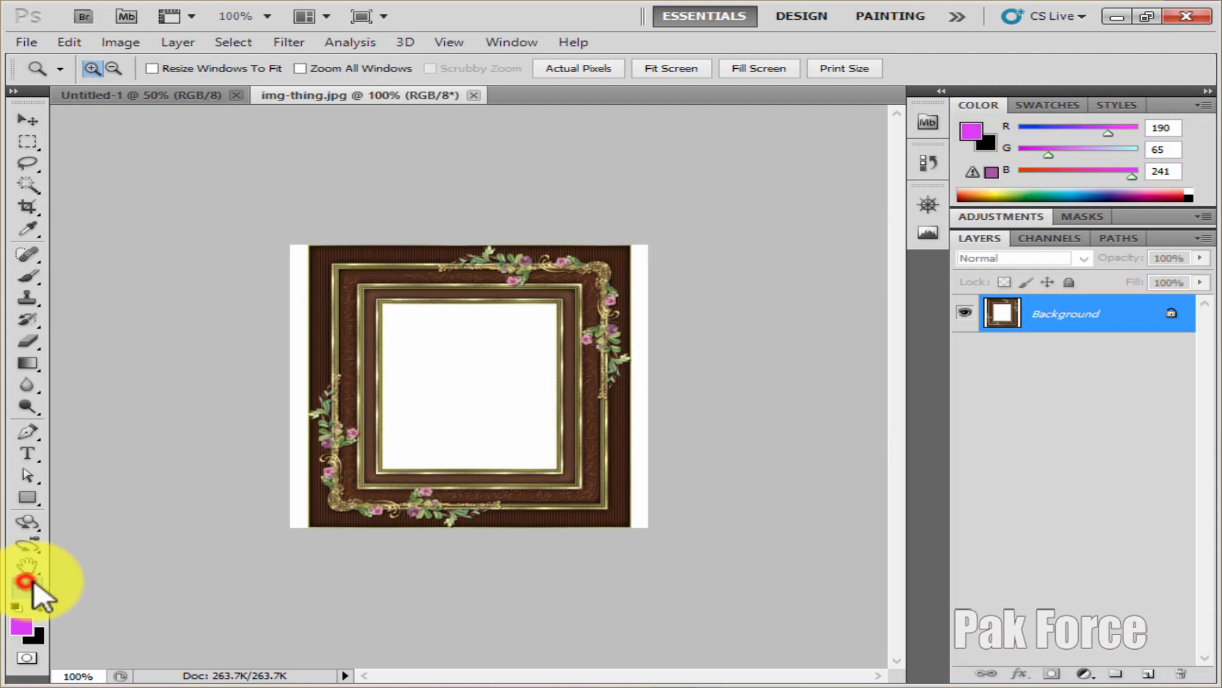
right_click(507, 355)
left_click(563, 352)
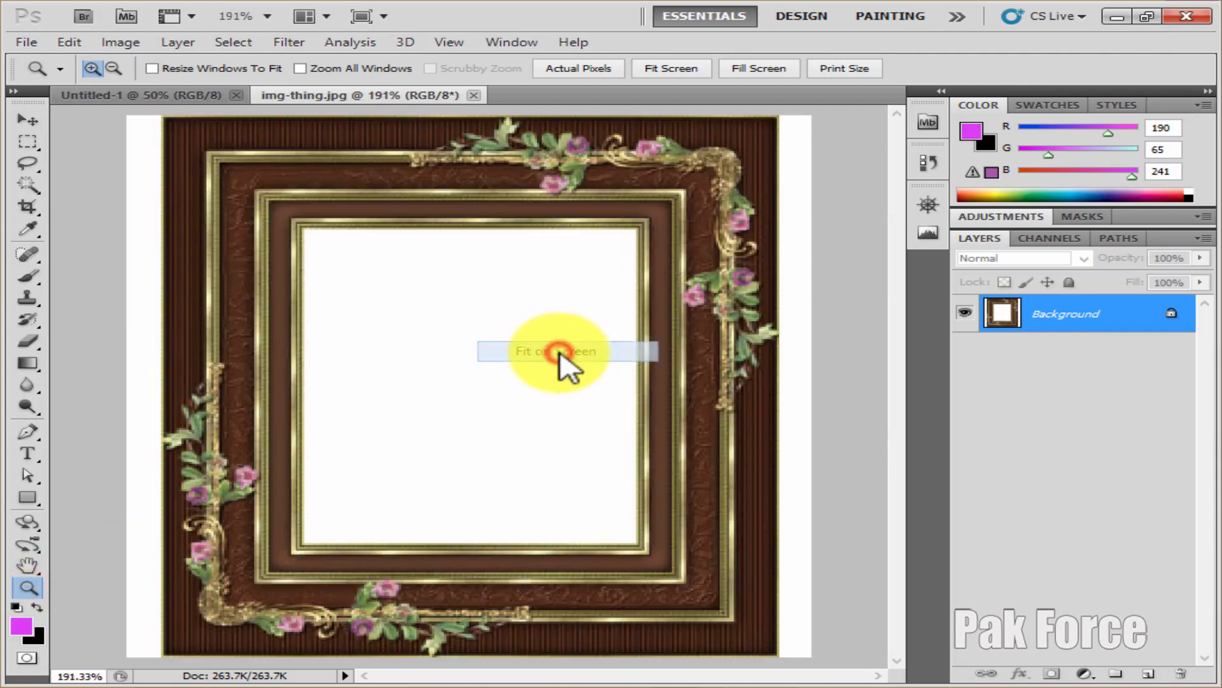
Trace the frame's white centre with the Lasso tool, invert the selection to cover the frame and copy it
left_click(29, 120)
left_click(29, 165)
left_click_drag(30, 163, 103, 168)
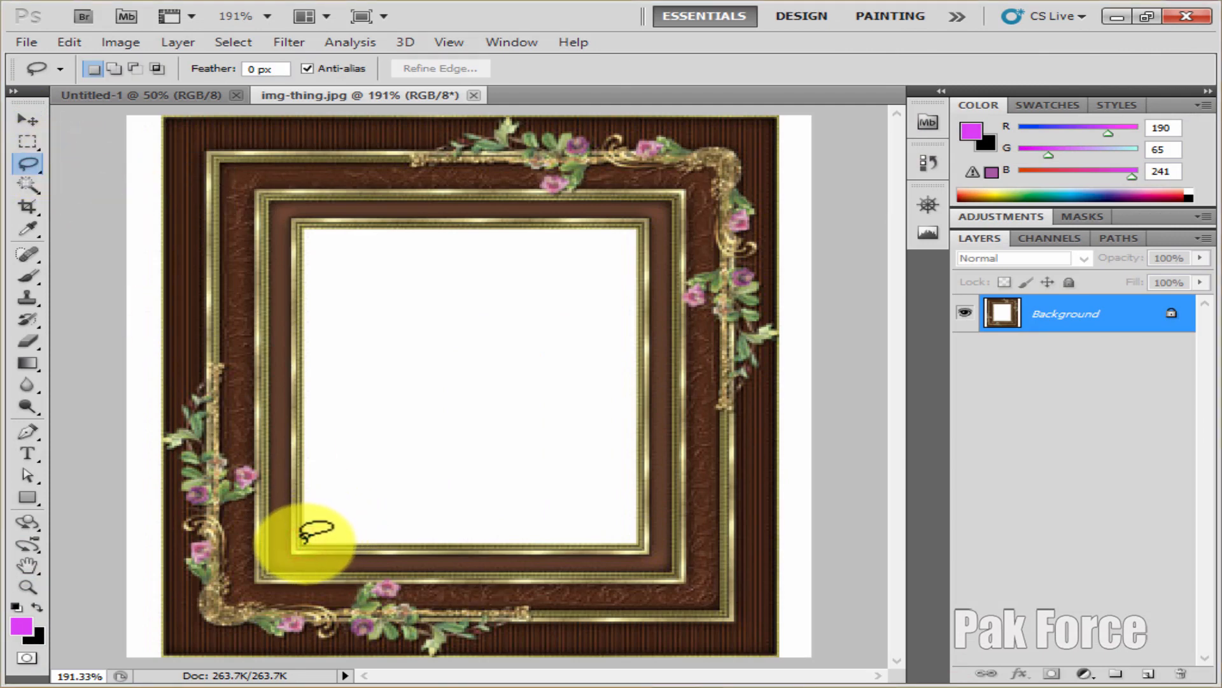
mouse_move(301, 538)
left_mouse_down()
mouse_move(306, 240)
mouse_move(588, 232)
mouse_move(634, 250)
mouse_move(638, 523)
mouse_move(586, 546)
mouse_move(342, 545)
left_mouse_up()
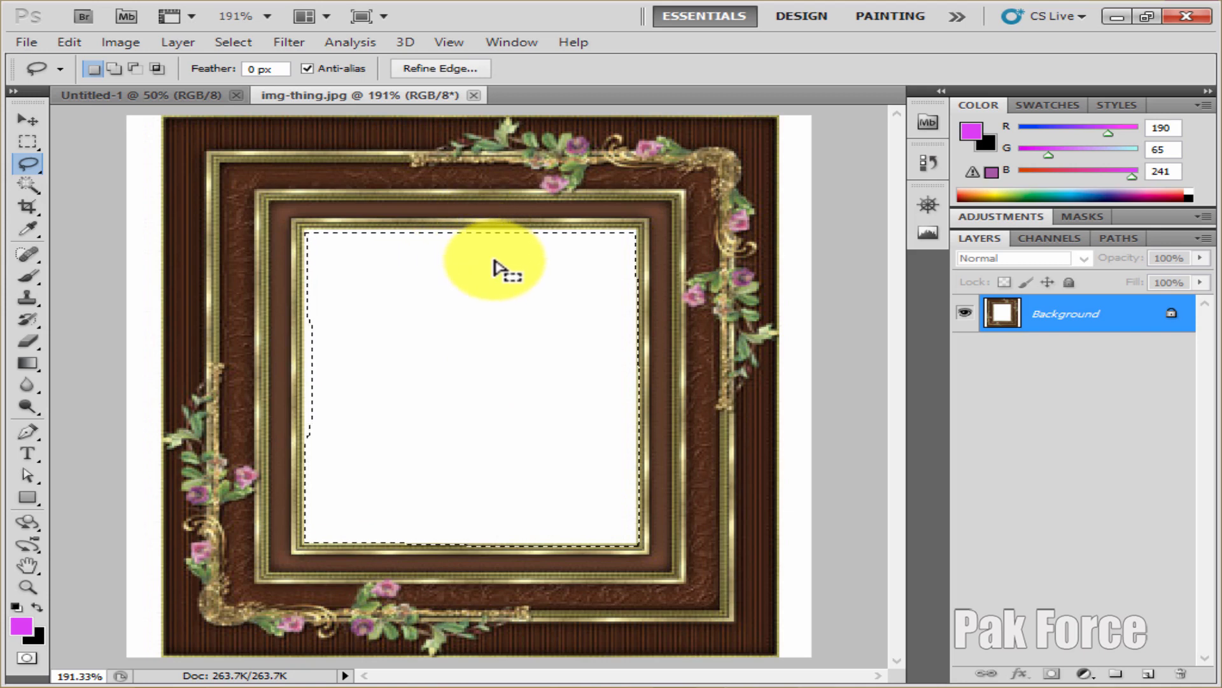
left_click(231, 42)
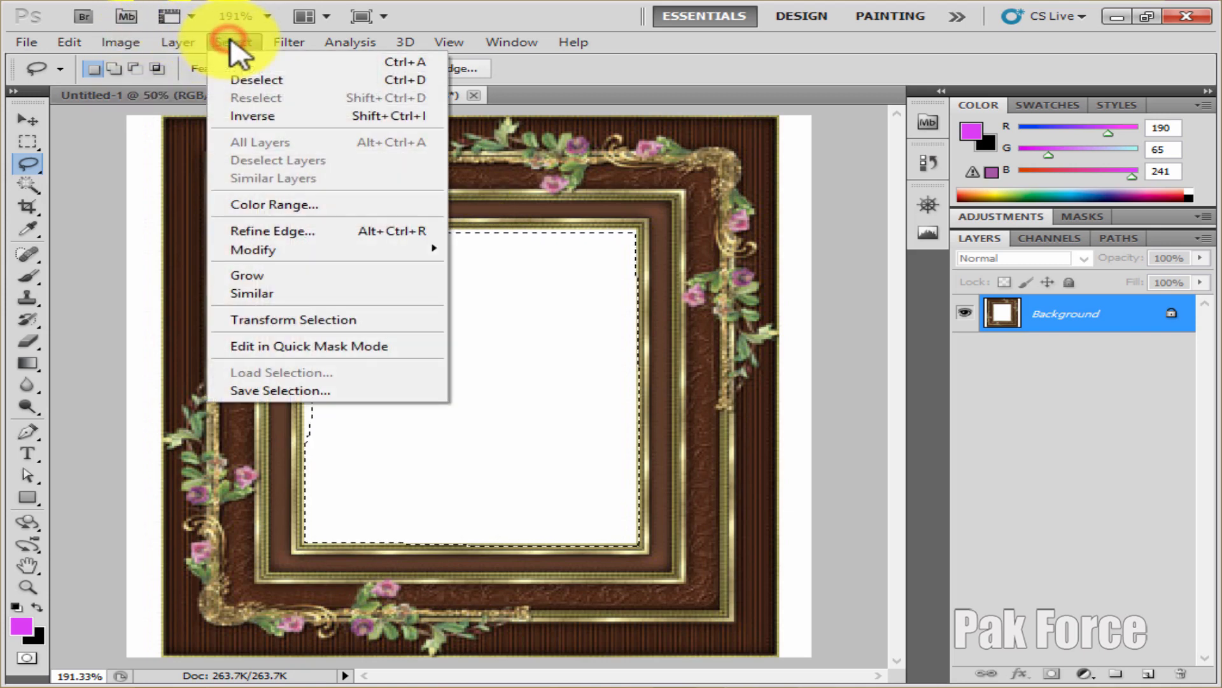
left_click(268, 116)
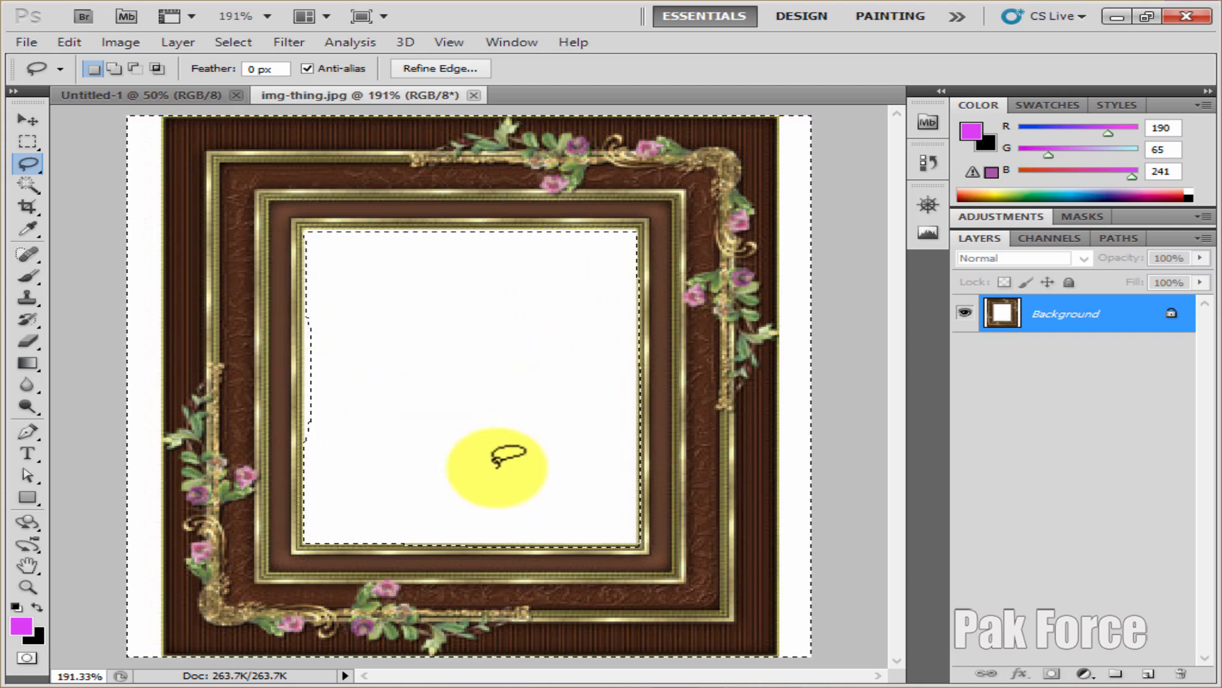
Create a blank 300 × 300 pixel document from the Clipboard preset and return to the img-thing picture
left_click(26, 42)
left_click(46, 65)
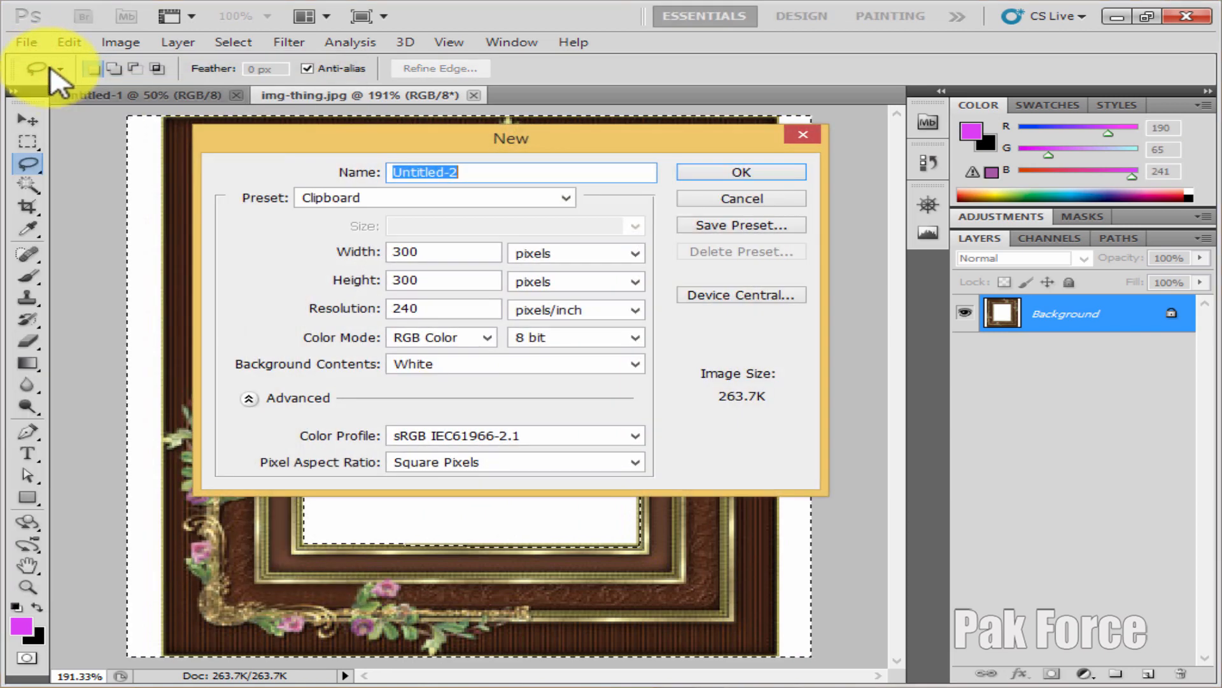
left_click(746, 177)
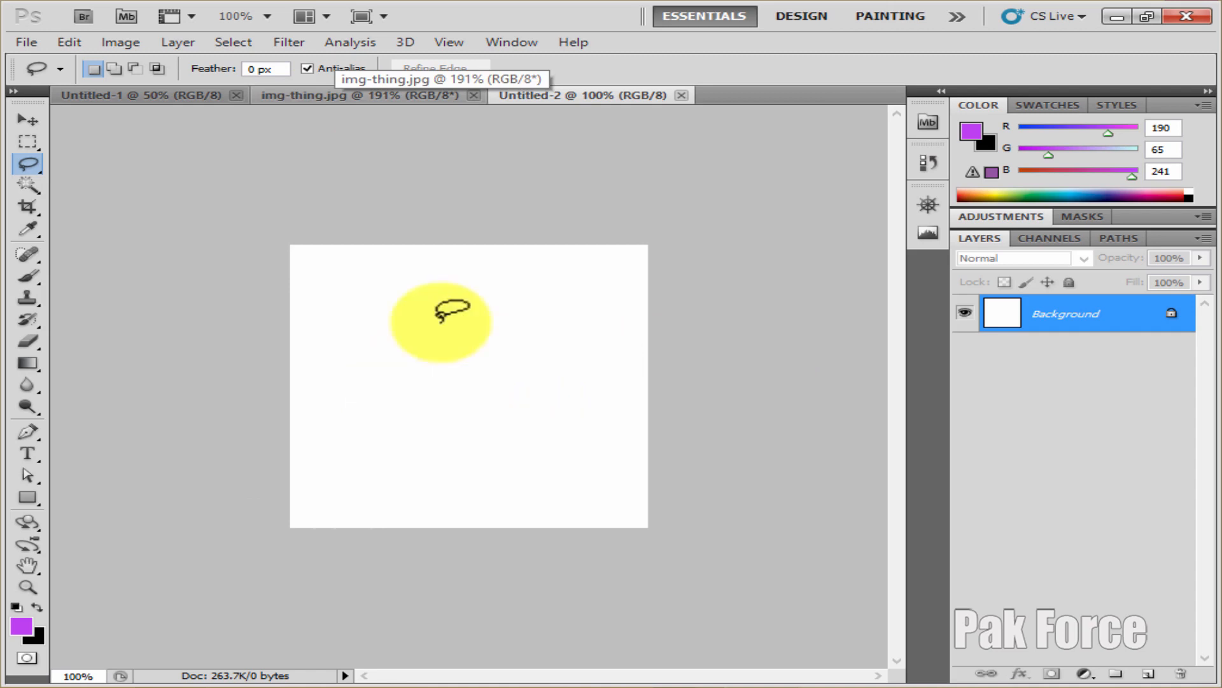
left_click(364, 98)
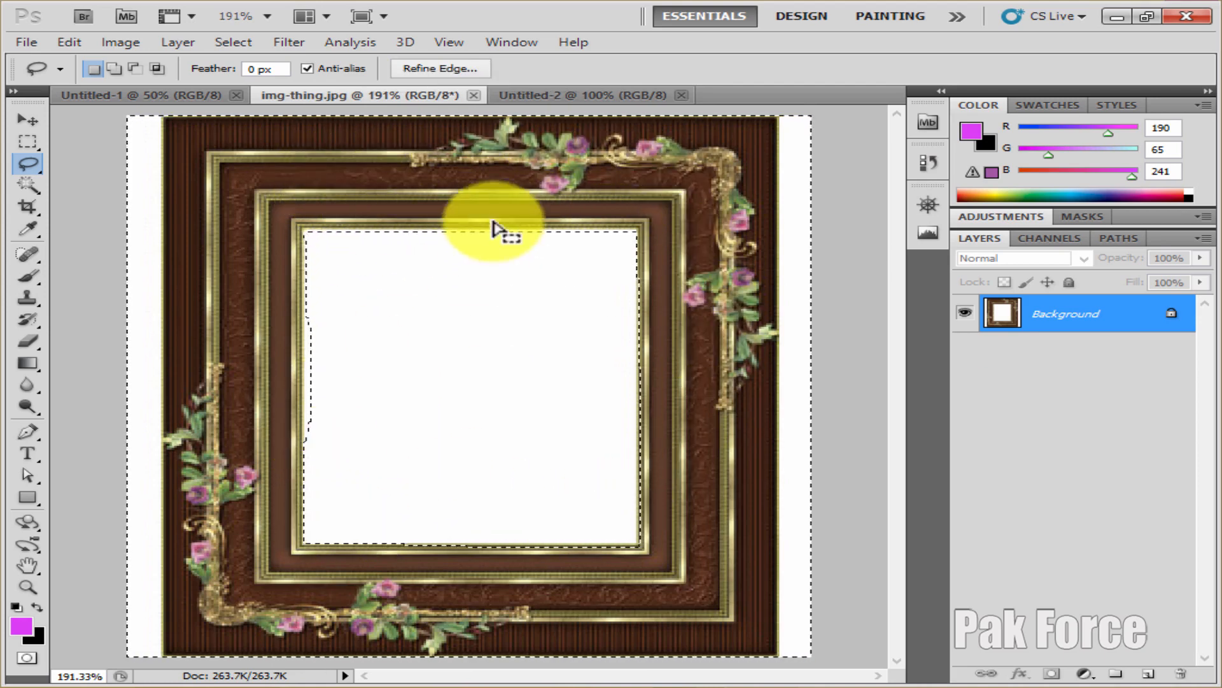
Create another blank document with the Clipboard preset, keeping 300 × 300 pixels at 240 pixels/inch and a white background
left_click(26, 42)
left_click(33, 62)
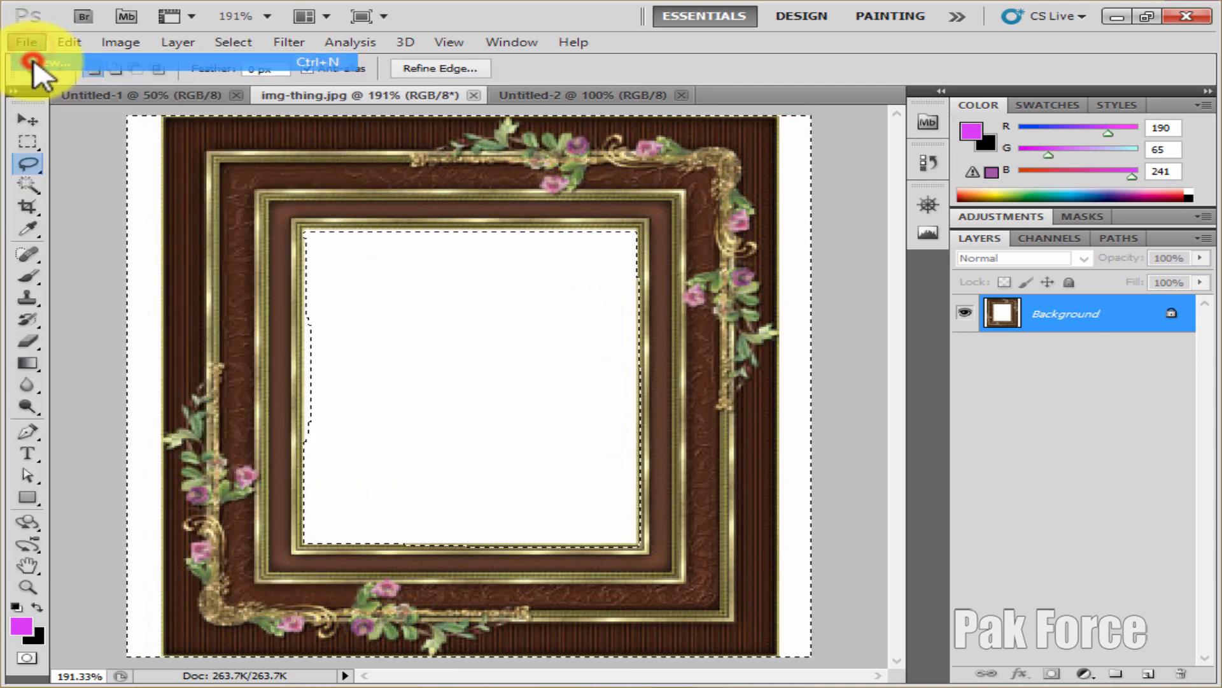
double_click(440, 284)
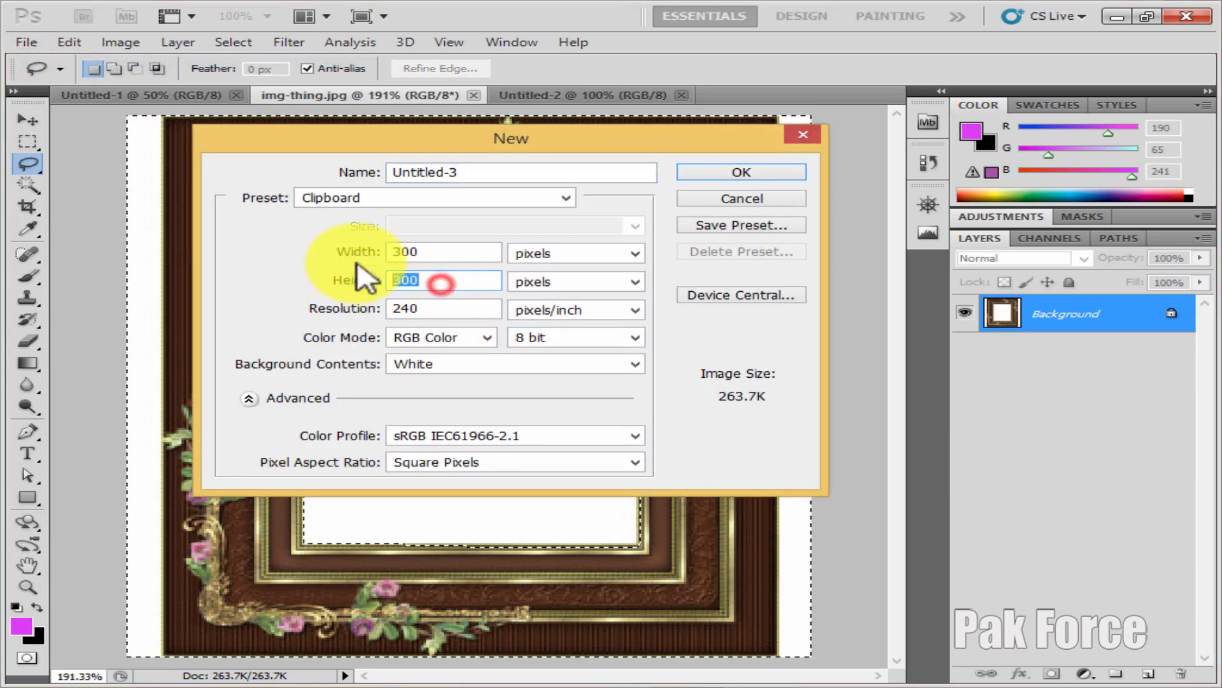
double_click(441, 253)
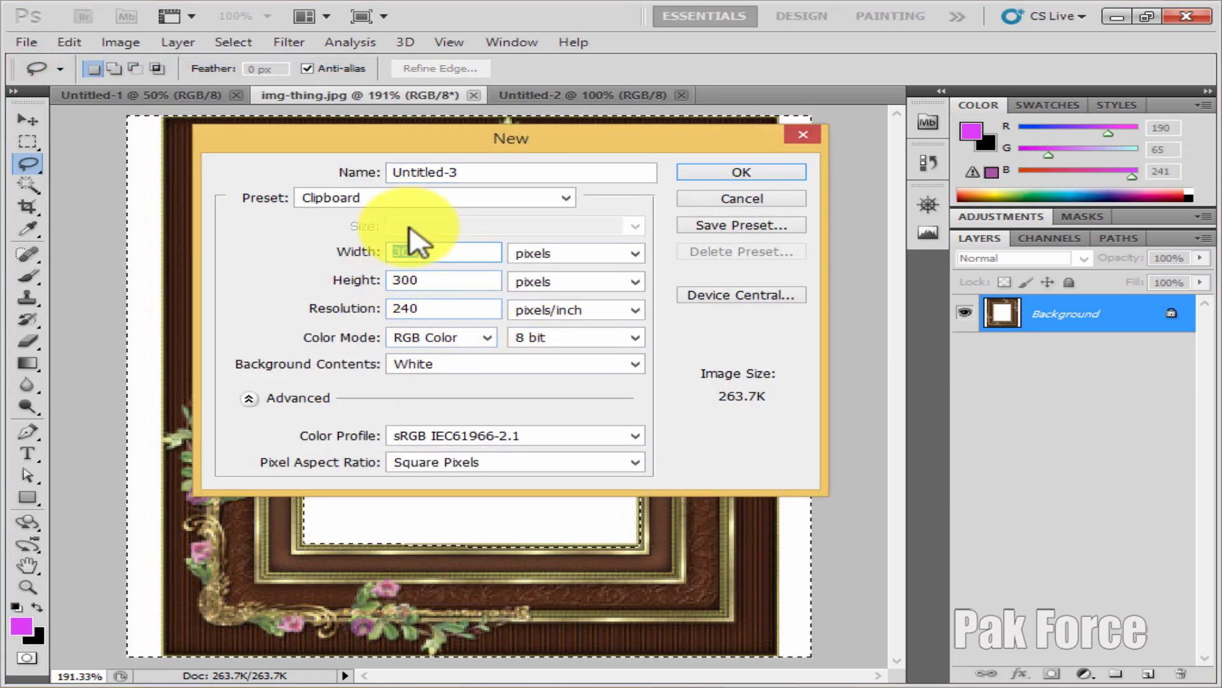
left_click(751, 172)
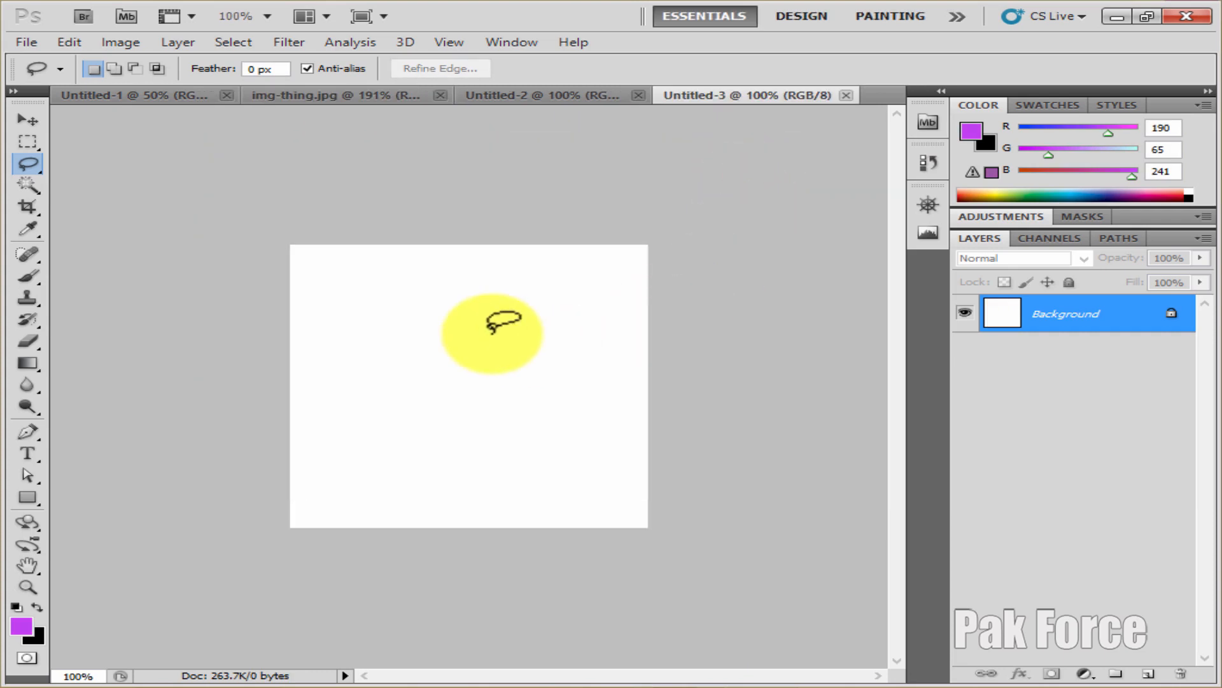
Fit the blank document on screen, paste the copied frame into it and undo the paste
key("ctrl+plus")
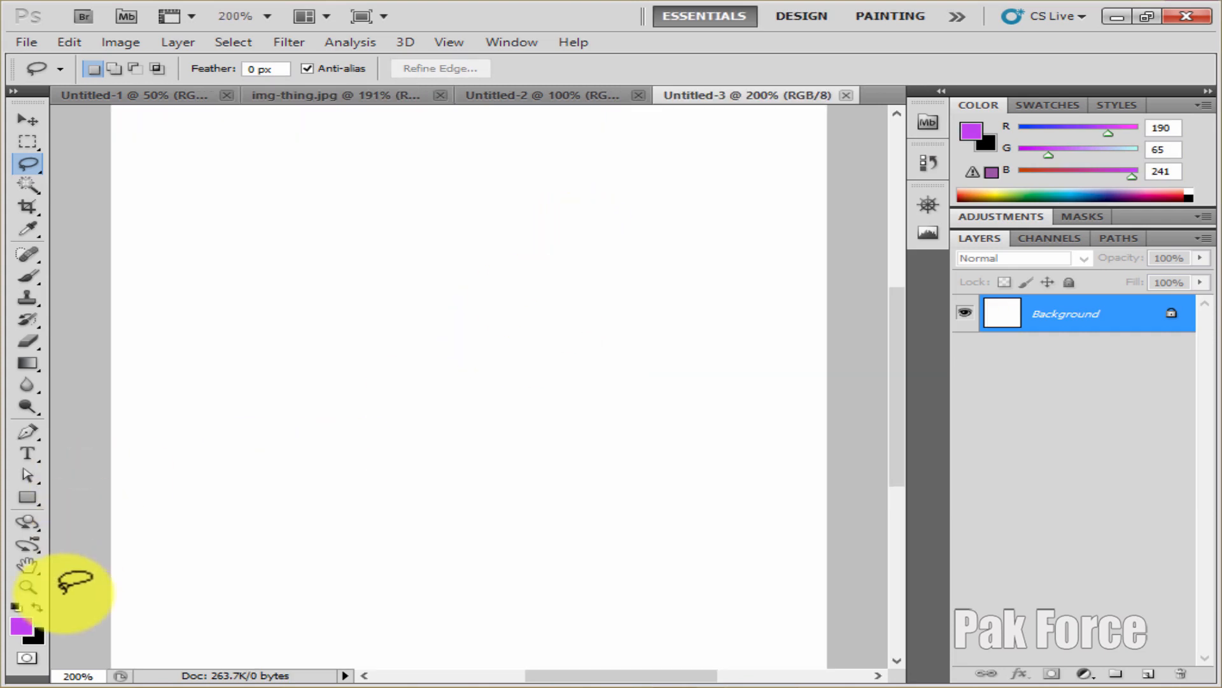
left_click(15, 587)
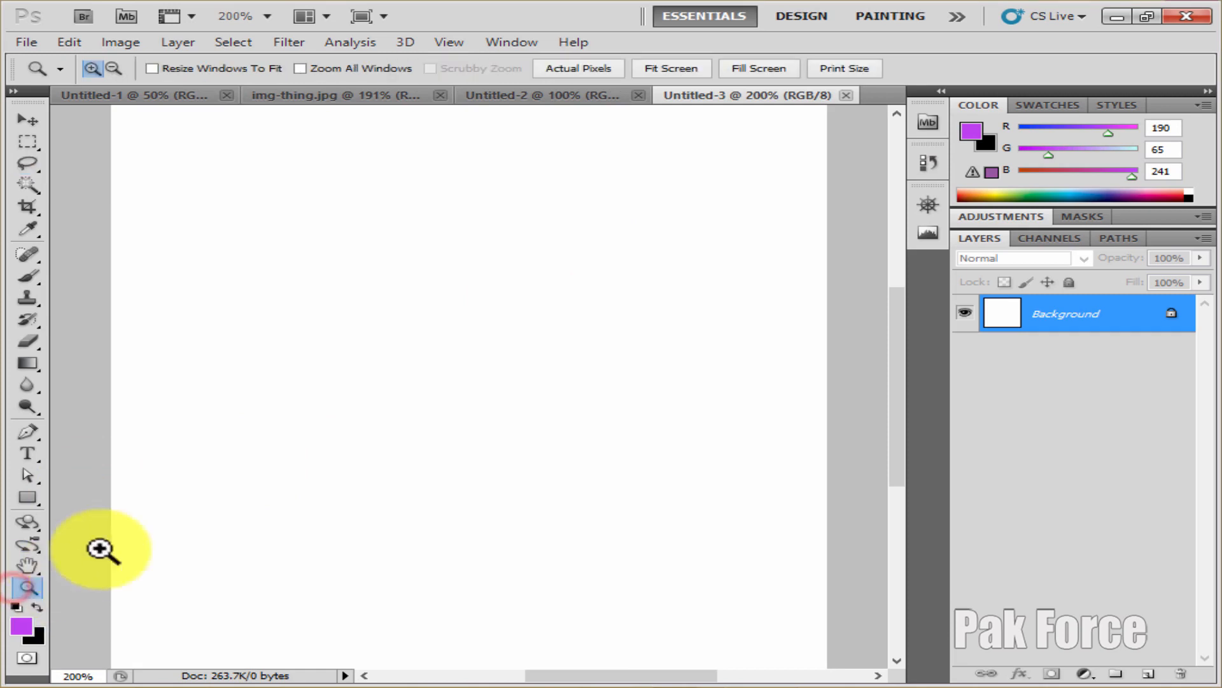
right_click(395, 226)
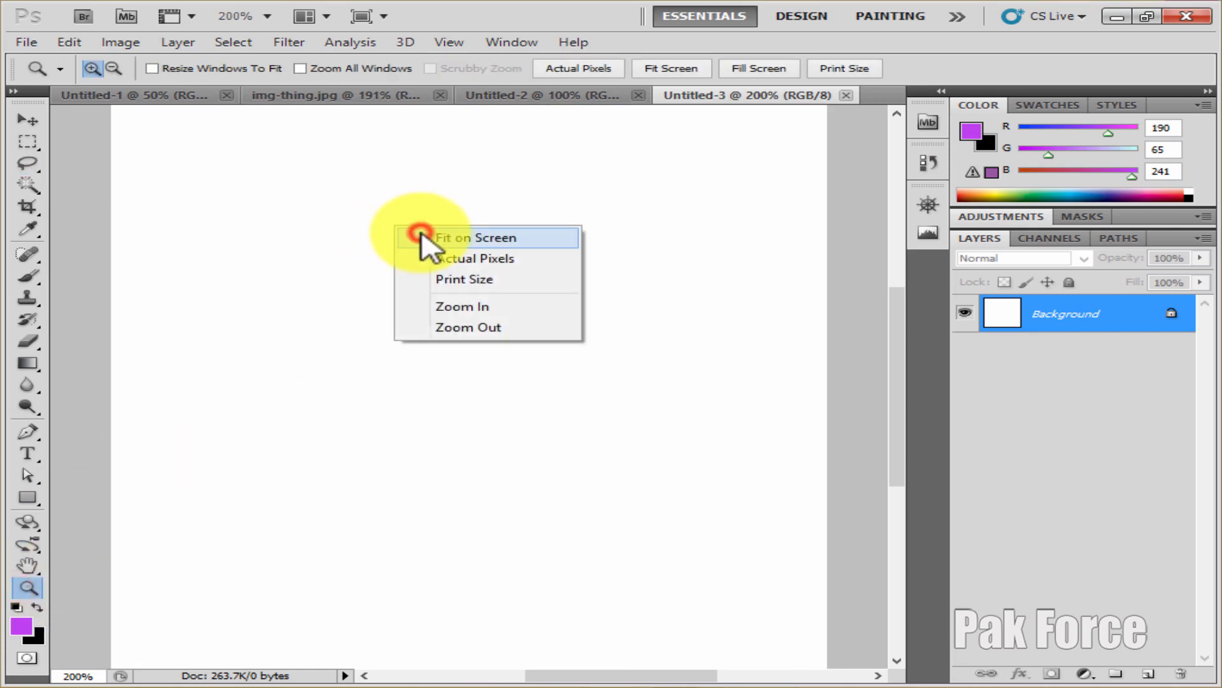
left_click(422, 238)
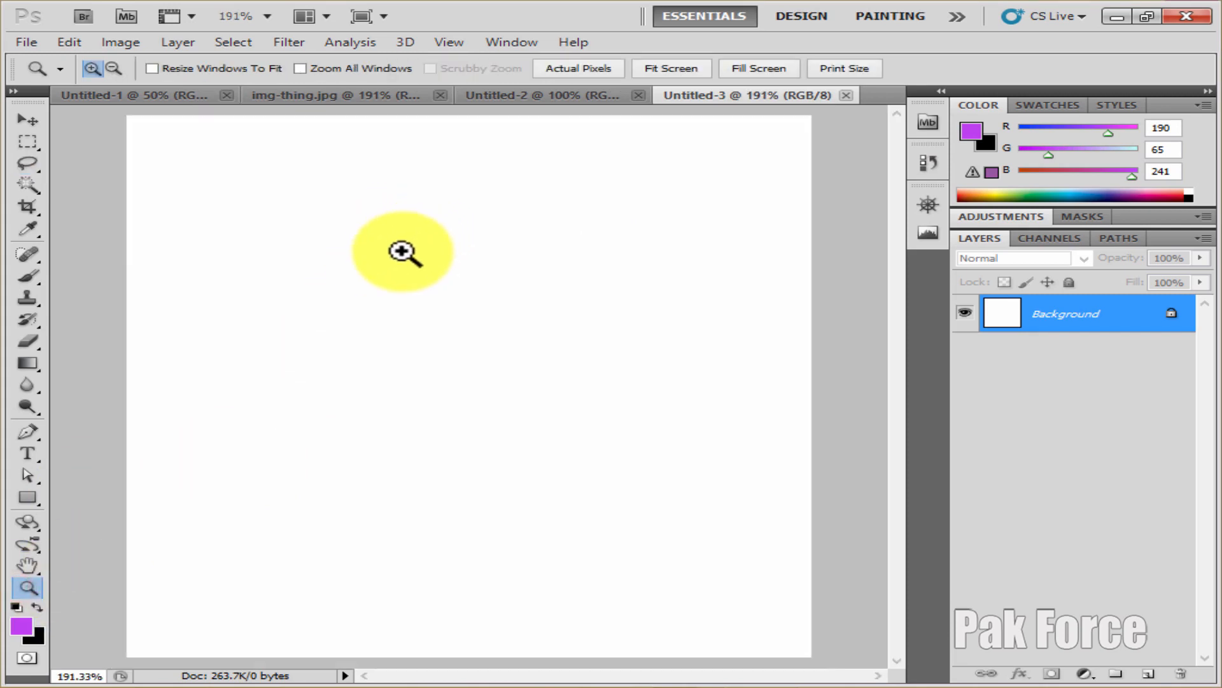
key("ctrl+v")
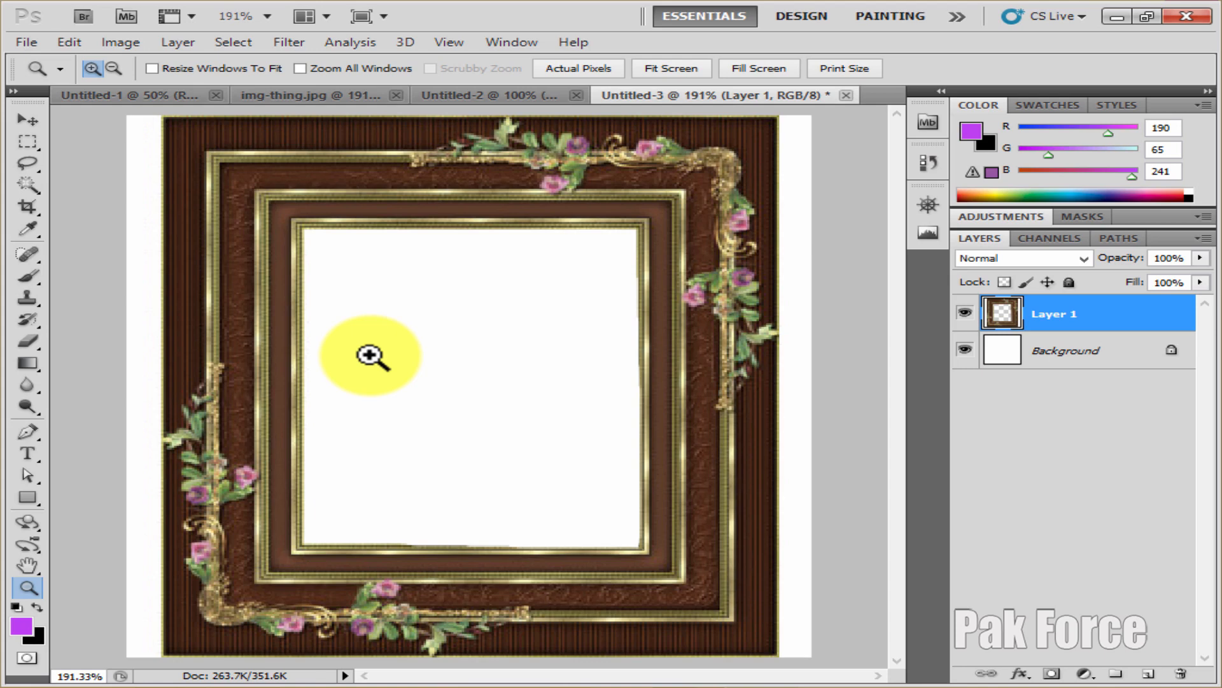
key("ctrl+z")
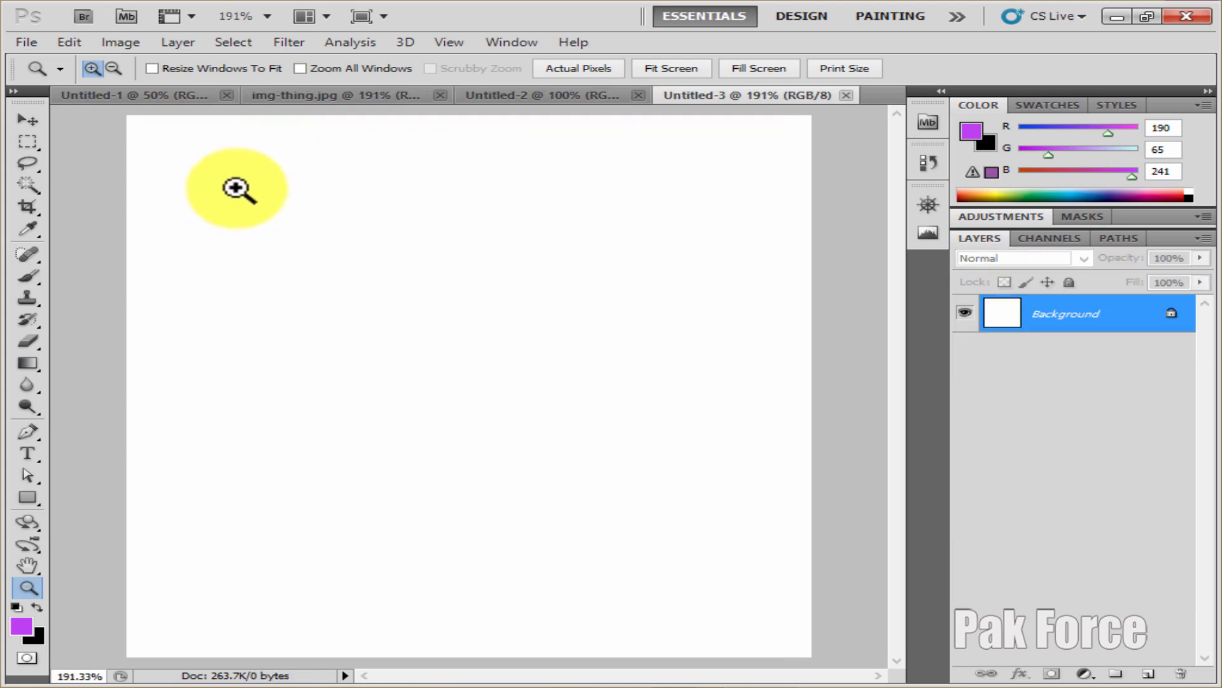
left_click(26, 42)
left_click(45, 63)
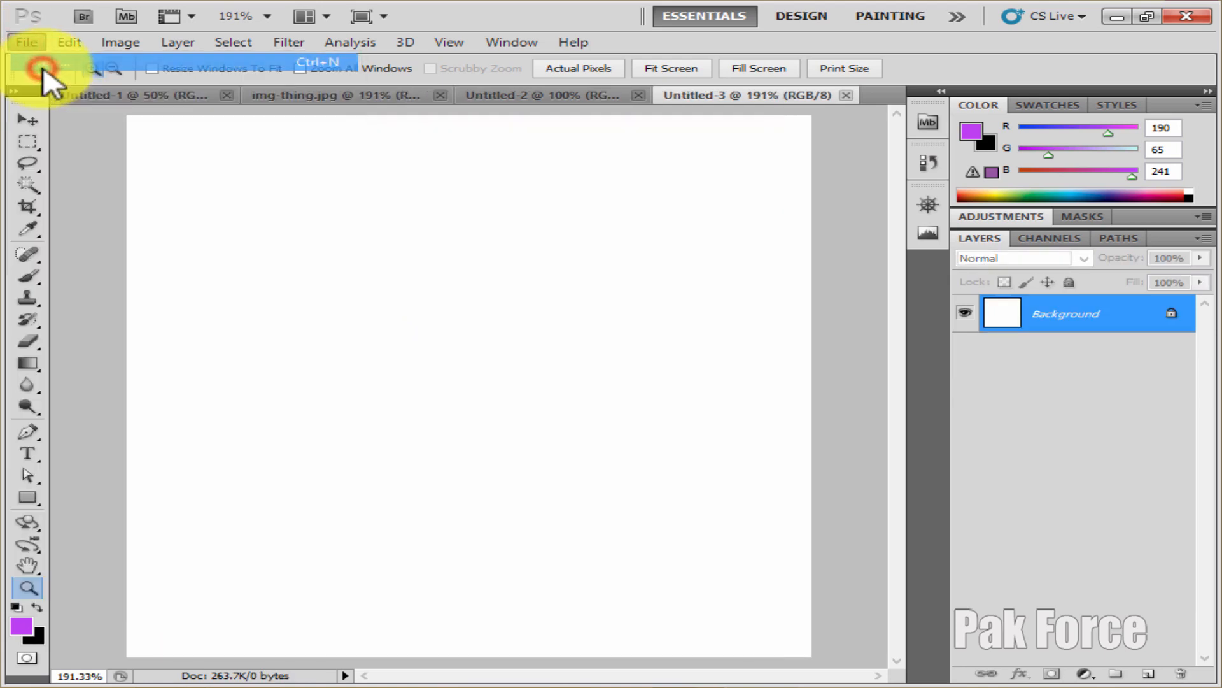
left_click(742, 199)
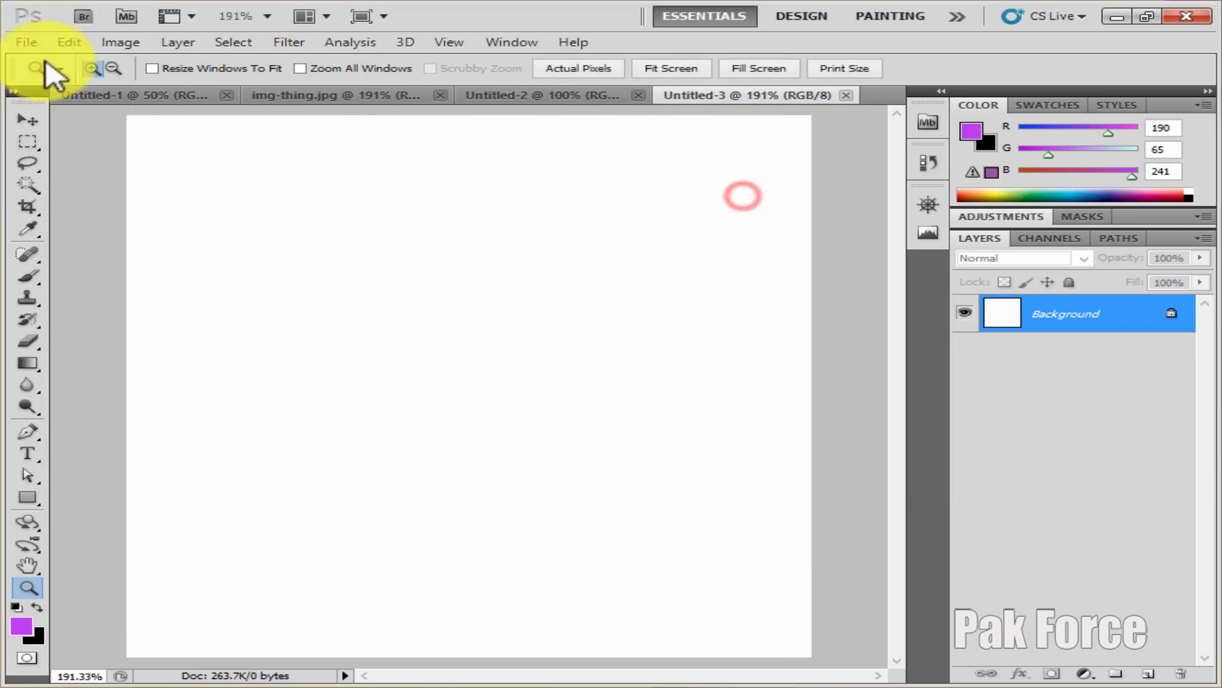
Open the bg_1 background picture from the photoshop pic folder through Camera Raw without adjustments
left_click(30, 42)
left_click(53, 77)
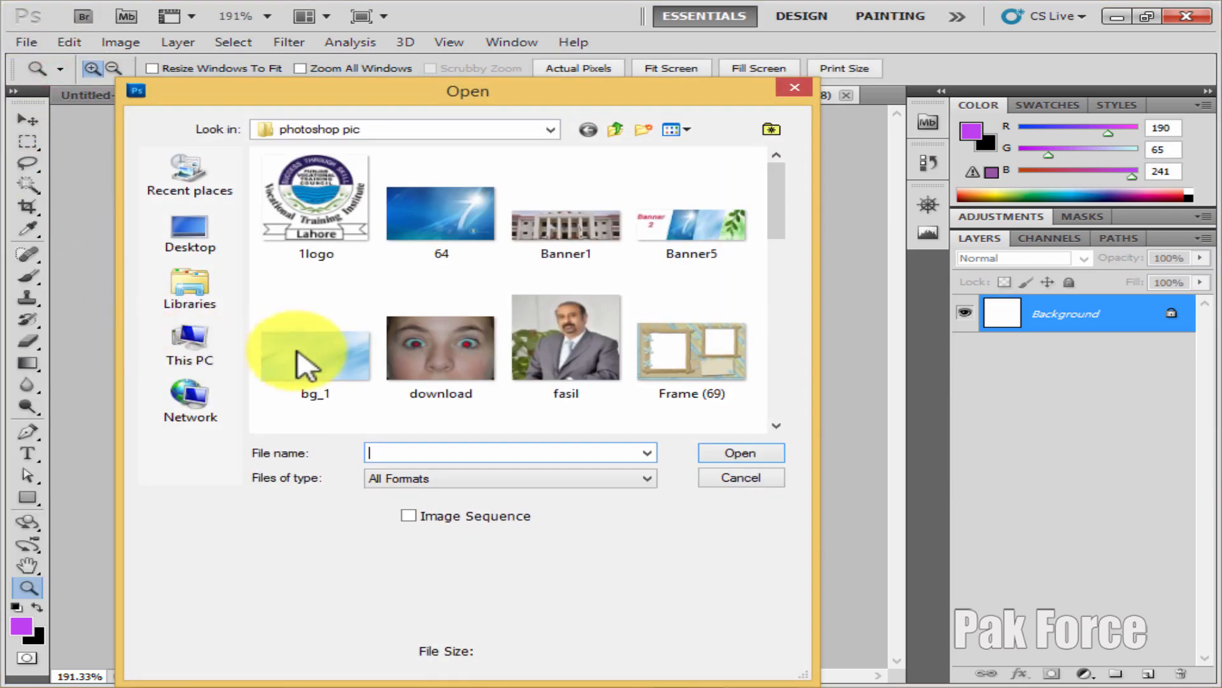
left_click(284, 344)
left_click(726, 448)
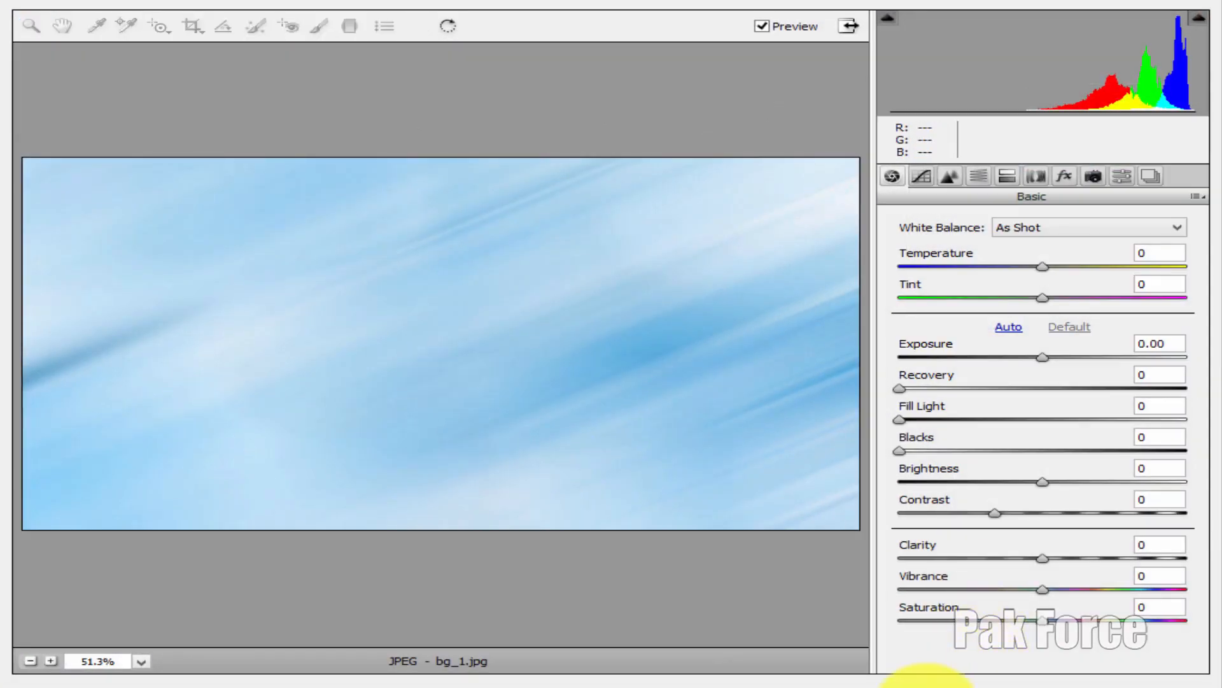
left_click(928, 687)
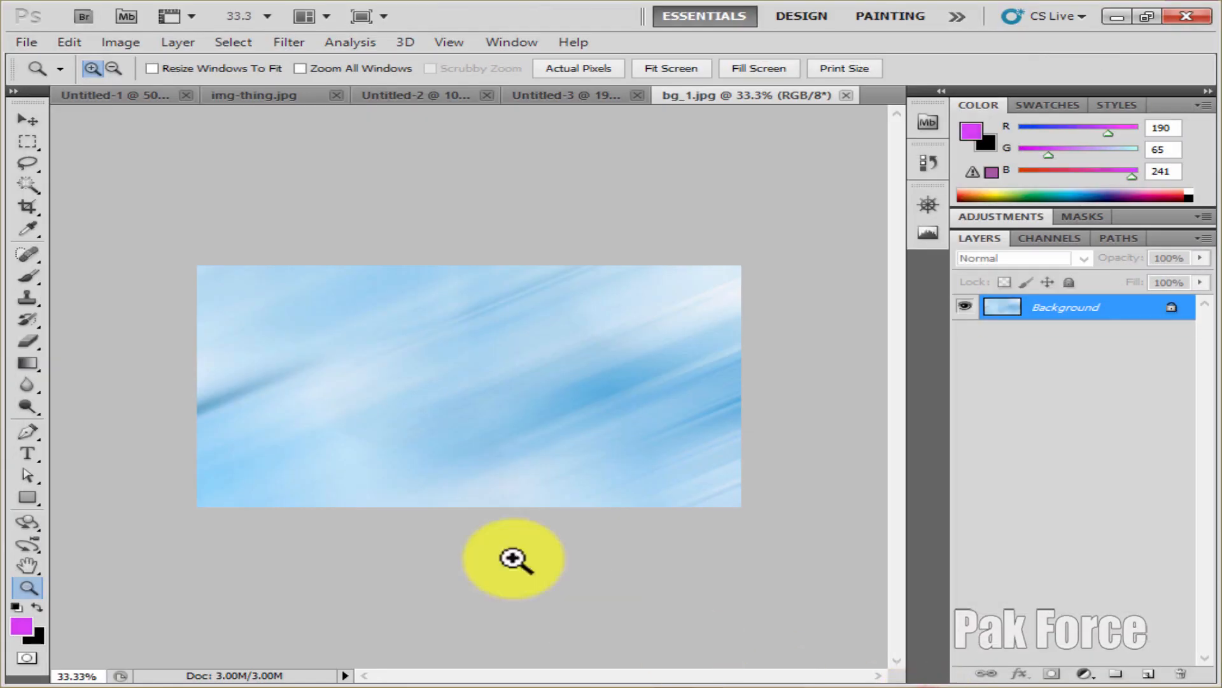
left_click(506, 435)
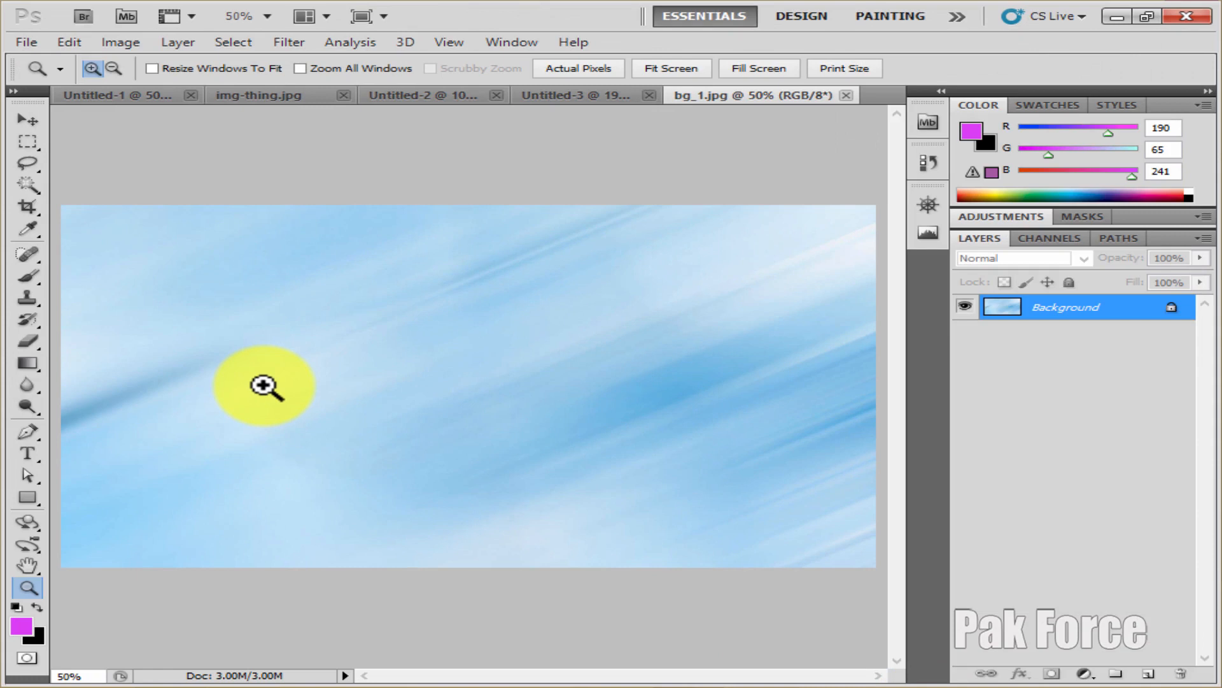
Paste the copied frame into the bg_1 picture, scale it to 254% about its centre and apply the transformation
key("ctrl+v")
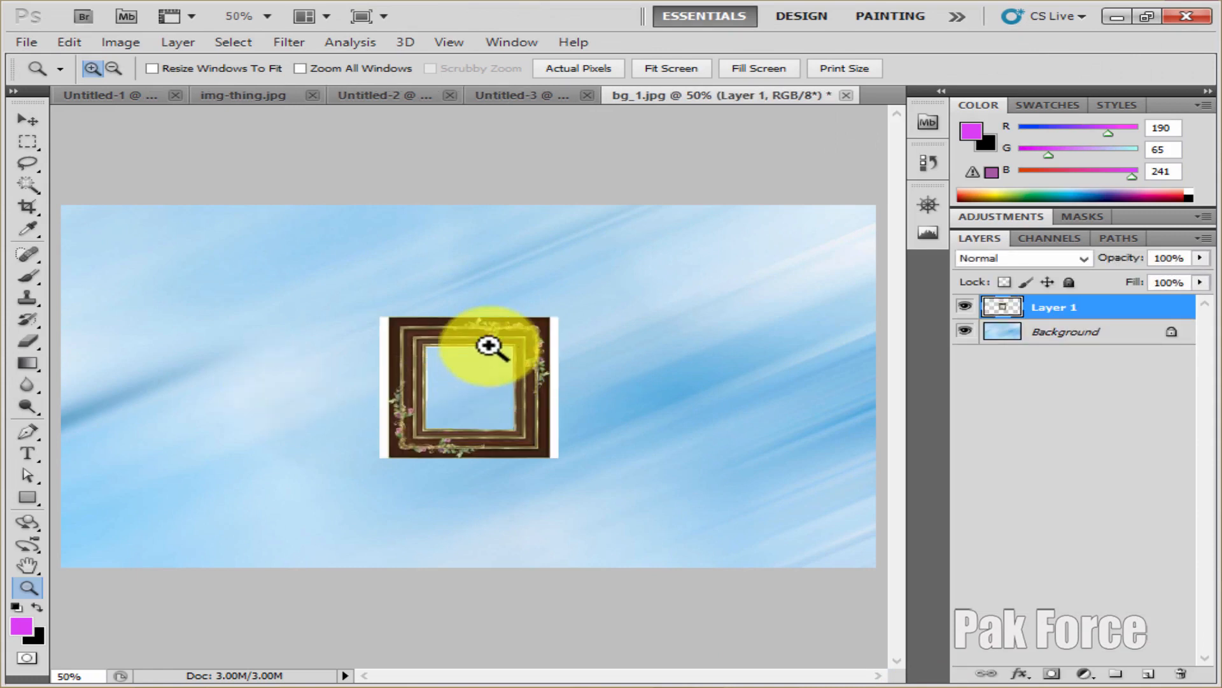
left_click(27, 120)
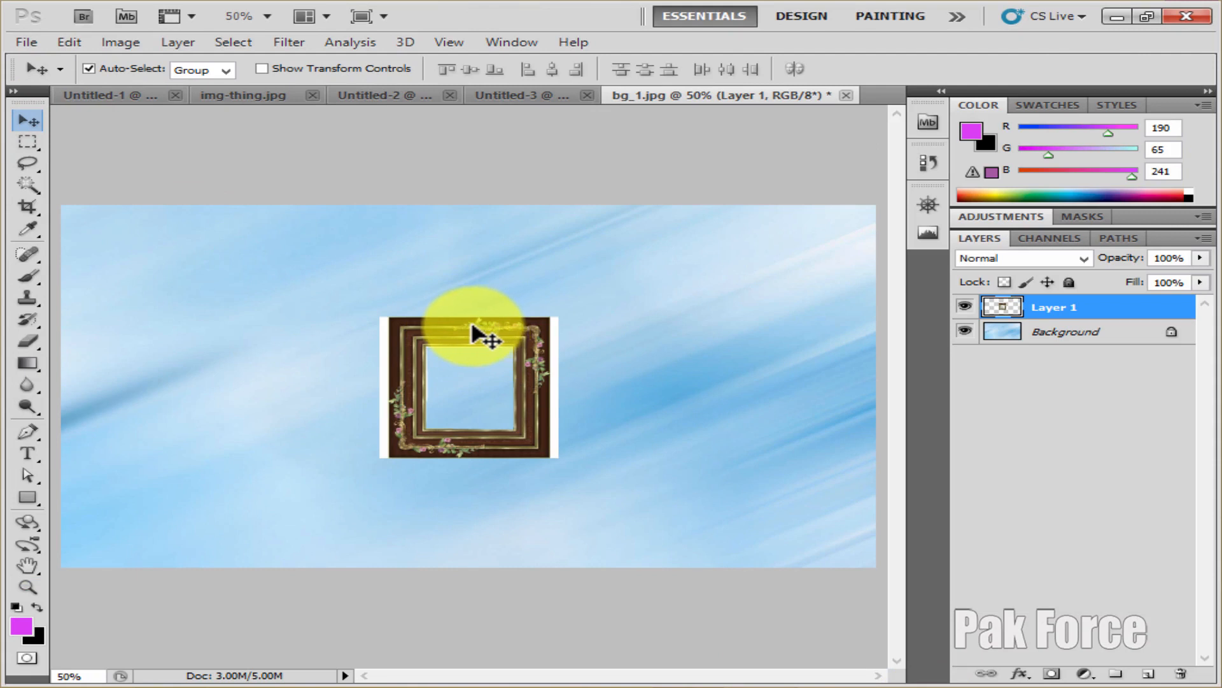
key("ctrl+t")
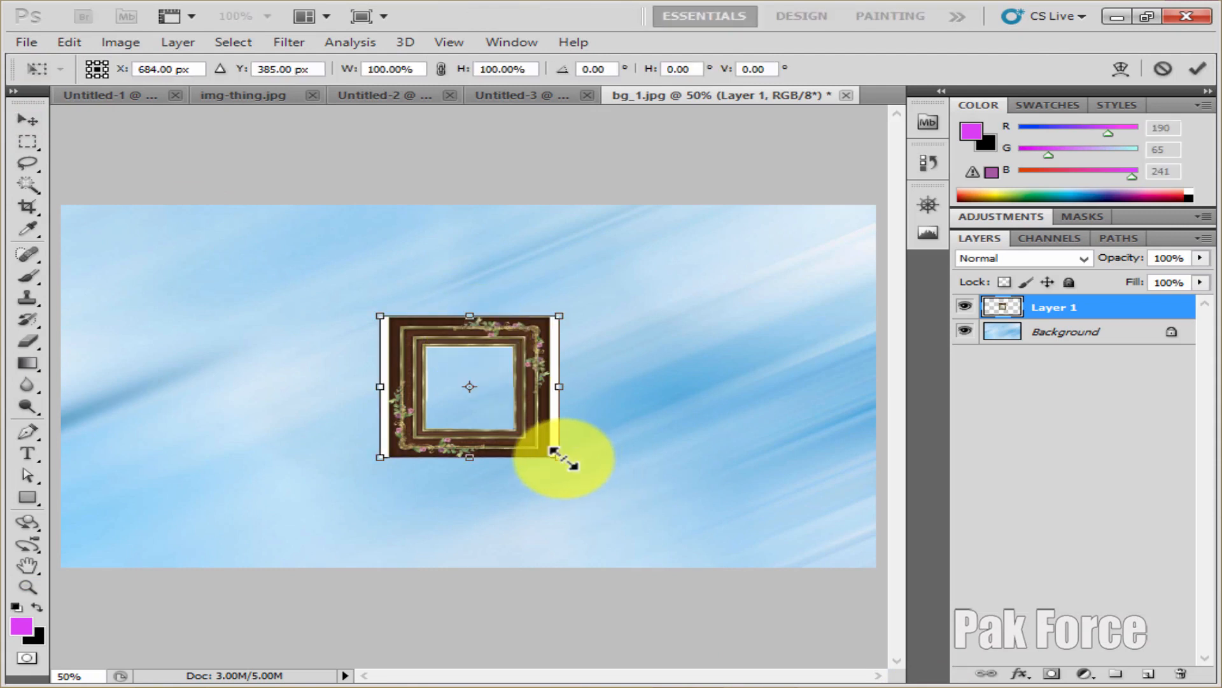
left_click_drag(554, 452, 706, 551)
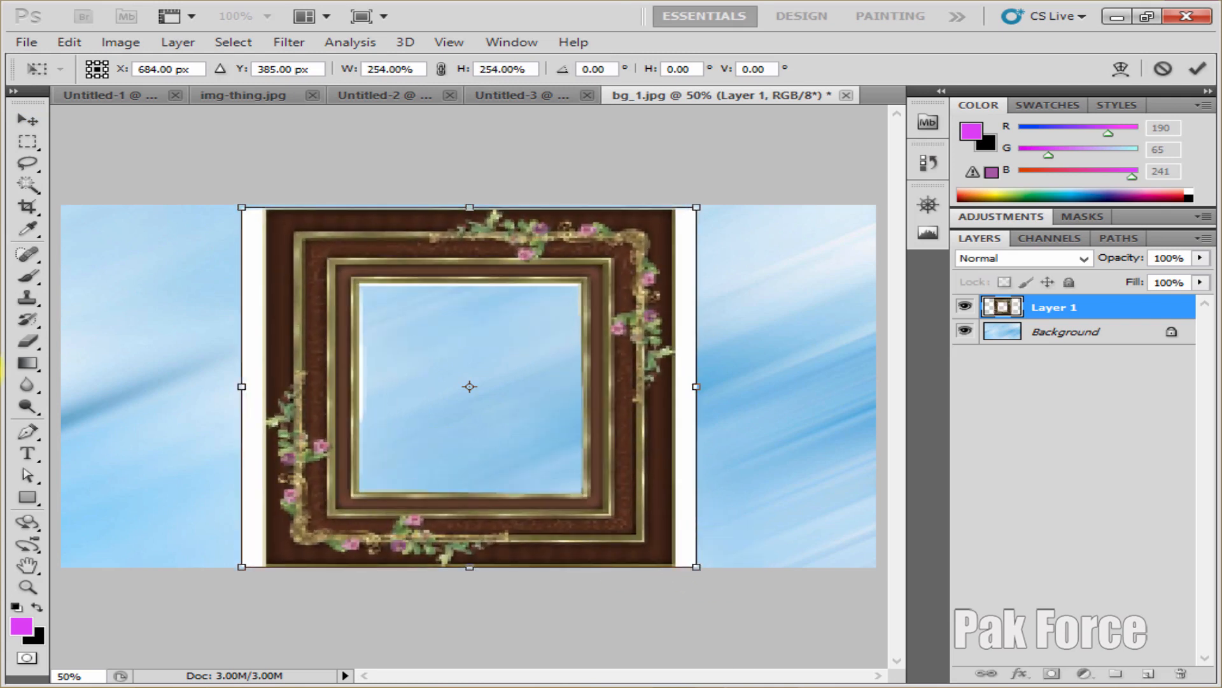
left_click(22, 127)
left_click(497, 278)
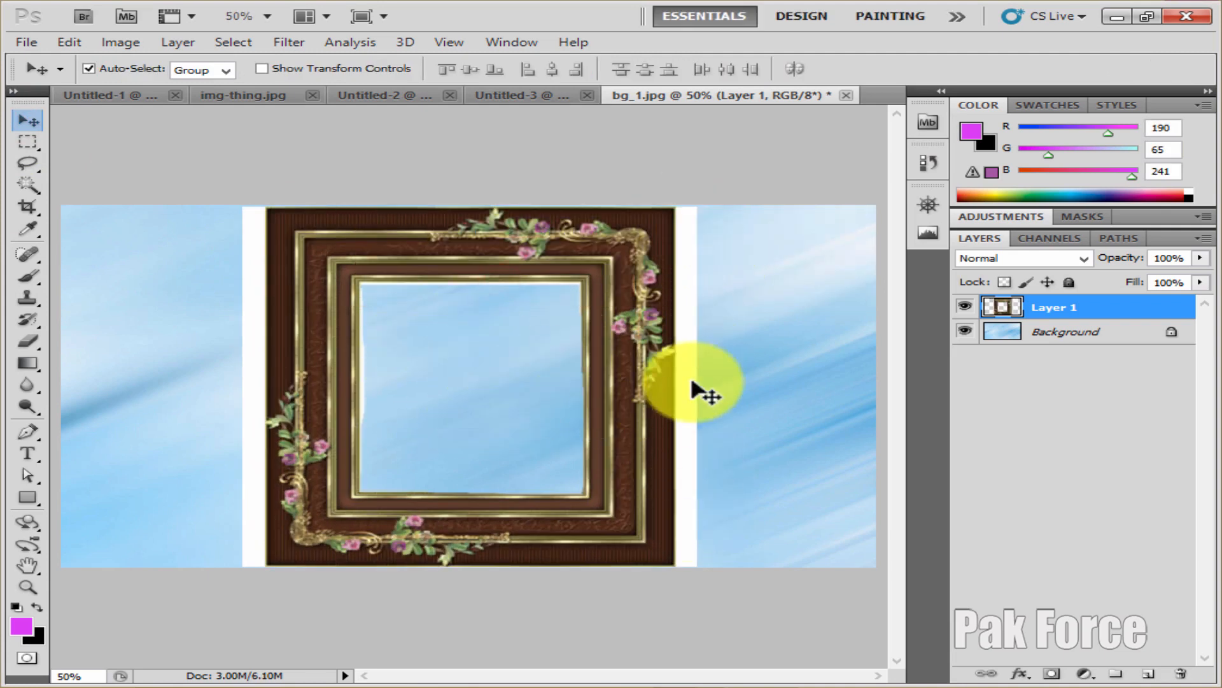
Select the white strip along the frame's left side with the Lasso tool, delete it and lasso the leftover near the lower edge
right_click(28, 150)
right_click(28, 159)
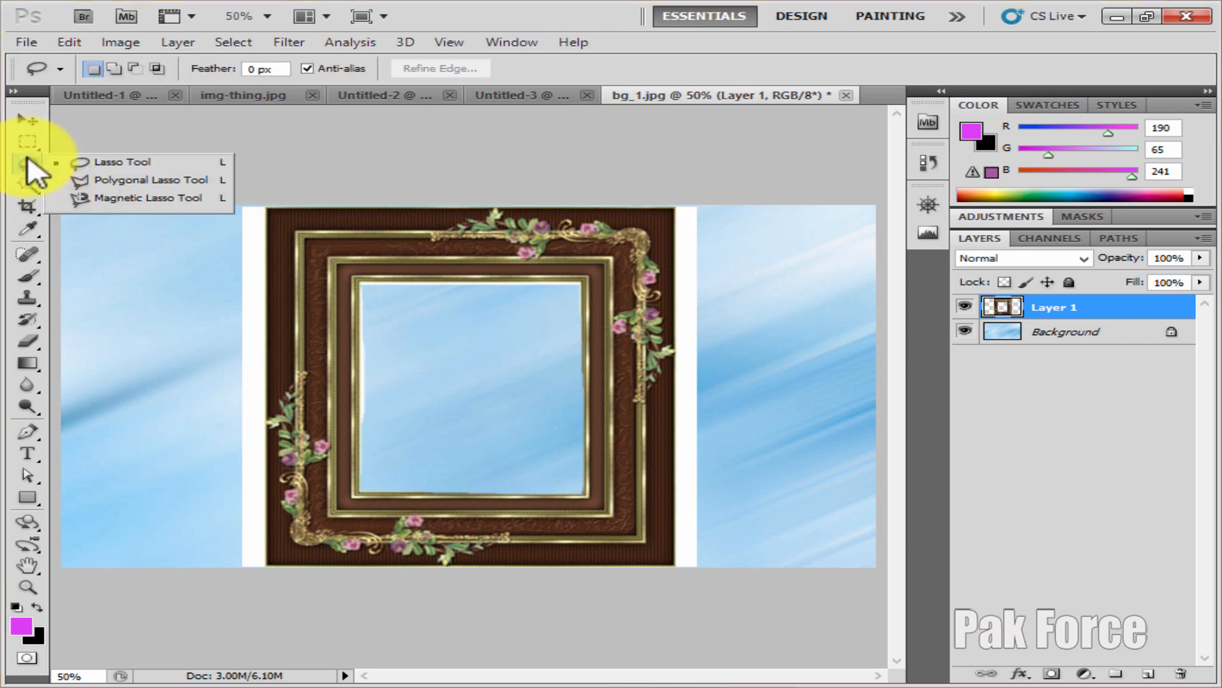
left_click(100, 164)
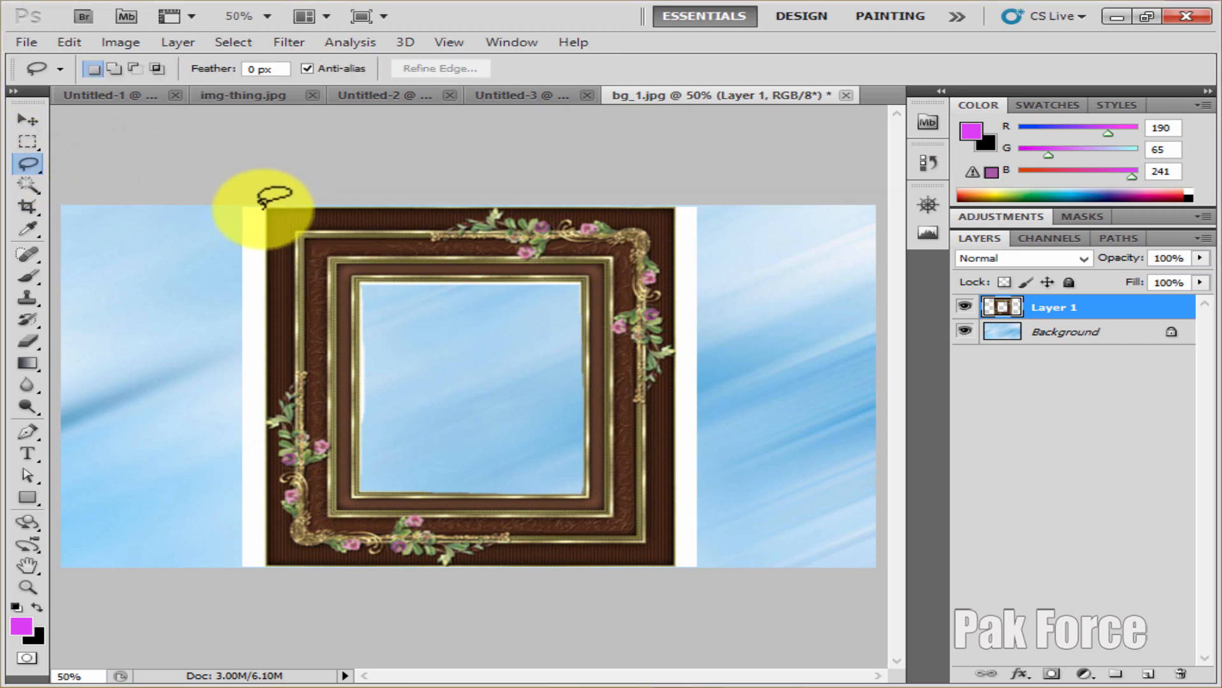
mouse_move(261, 207)
left_mouse_down()
mouse_move(272, 368)
mouse_move(254, 482)
mouse_move(270, 599)
mouse_move(201, 574)
mouse_move(196, 545)
mouse_move(208, 199)
mouse_move(263, 207)
left_mouse_up()
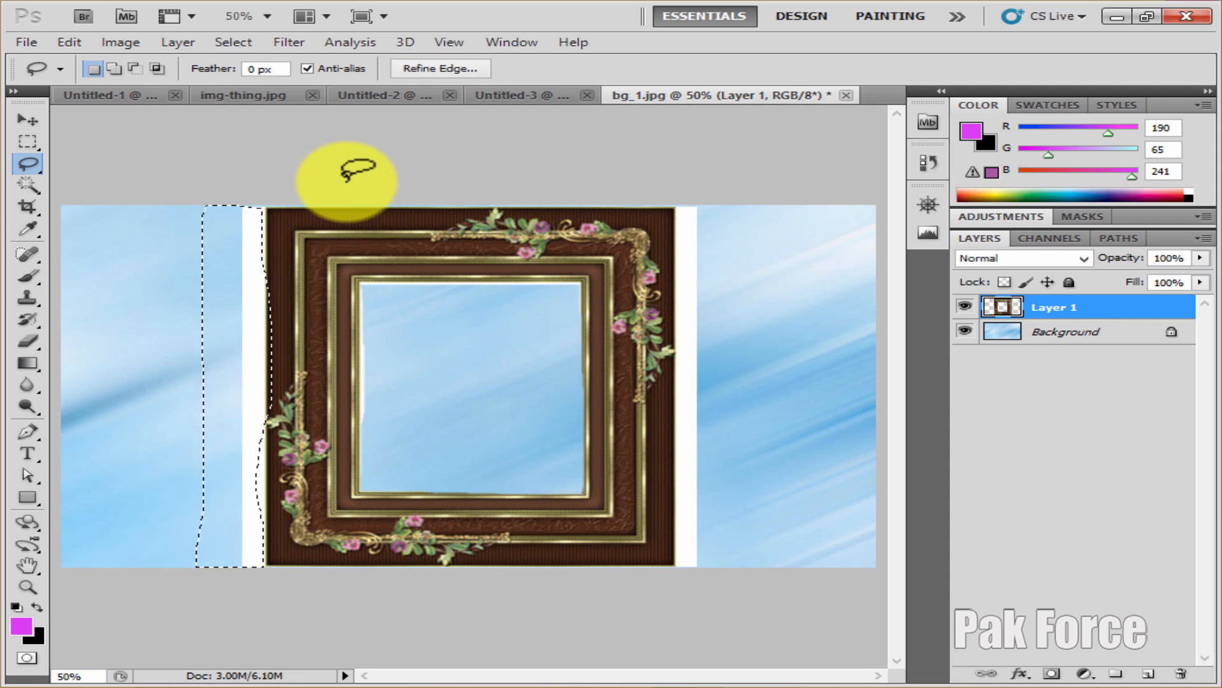
key("Delete")
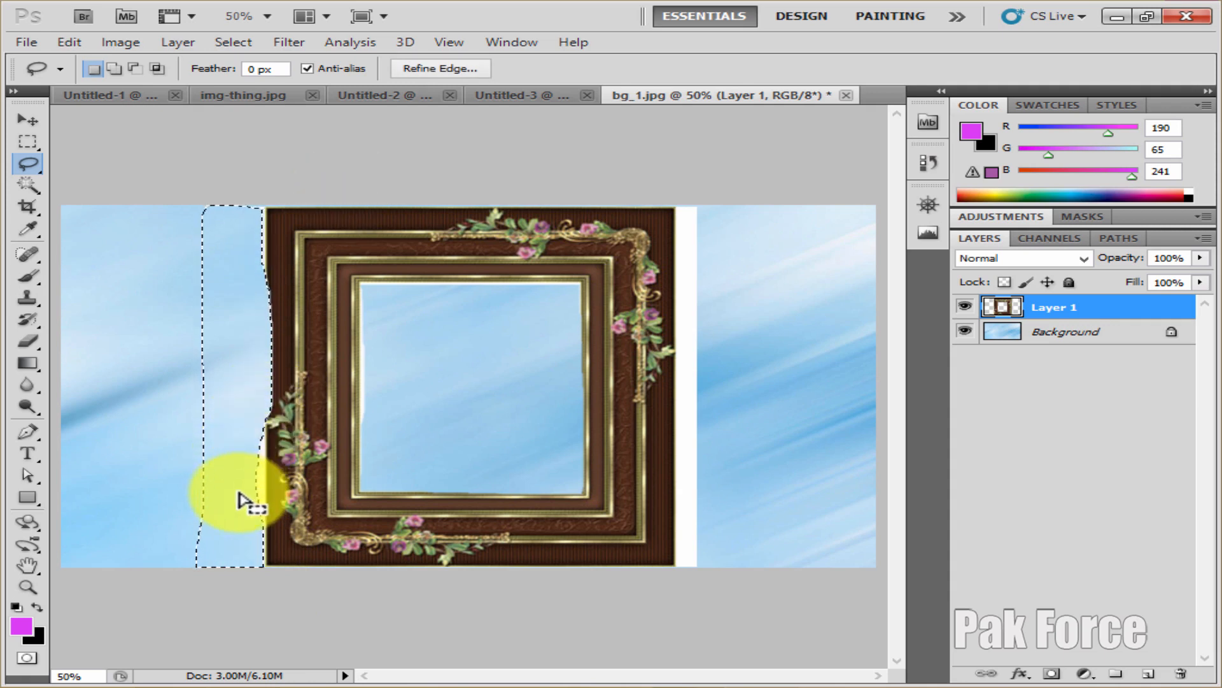
left_click(238, 352)
mouse_move(248, 399)
left_mouse_down()
mouse_move(268, 494)
mouse_move(265, 512)
mouse_move(244, 517)
mouse_move(209, 477)
mouse_move(242, 414)
left_mouse_up()
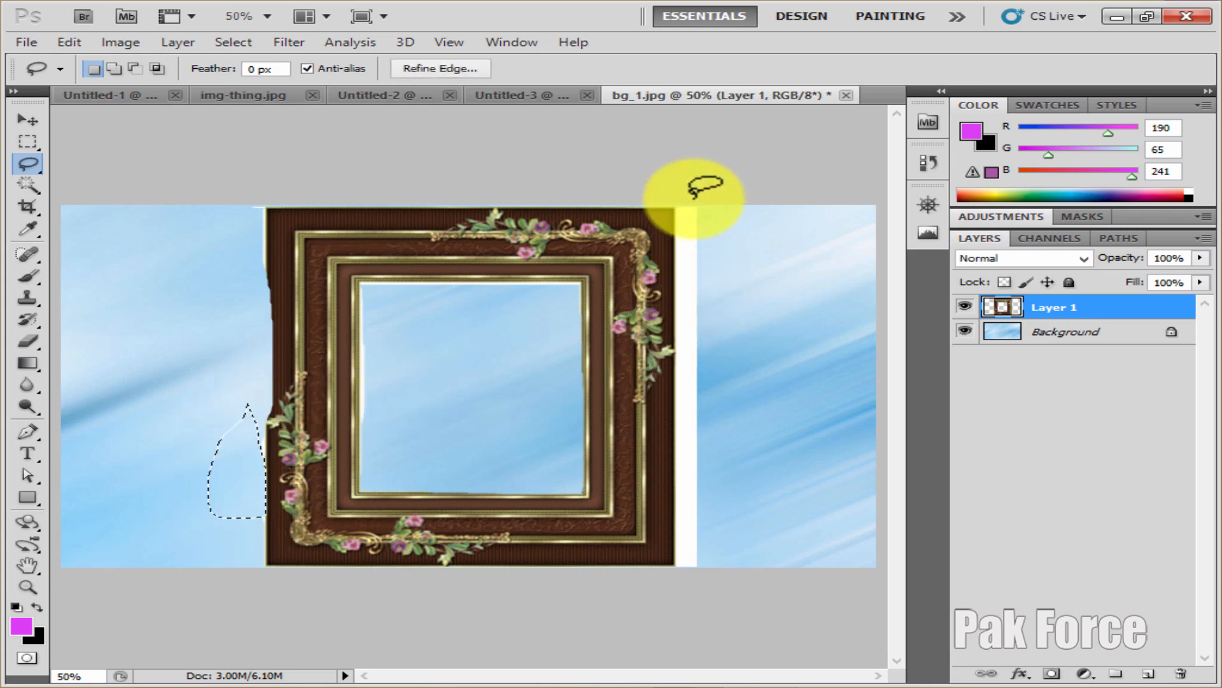
Lasso the white strip along the frame's right side, delete it and deselect
left_click(677, 215)
mouse_move(676, 215)
left_mouse_down()
mouse_move(676, 589)
mouse_move(764, 577)
mouse_move(765, 487)
mouse_move(705, 279)
mouse_move(707, 210)
mouse_move(678, 206)
left_mouse_up()
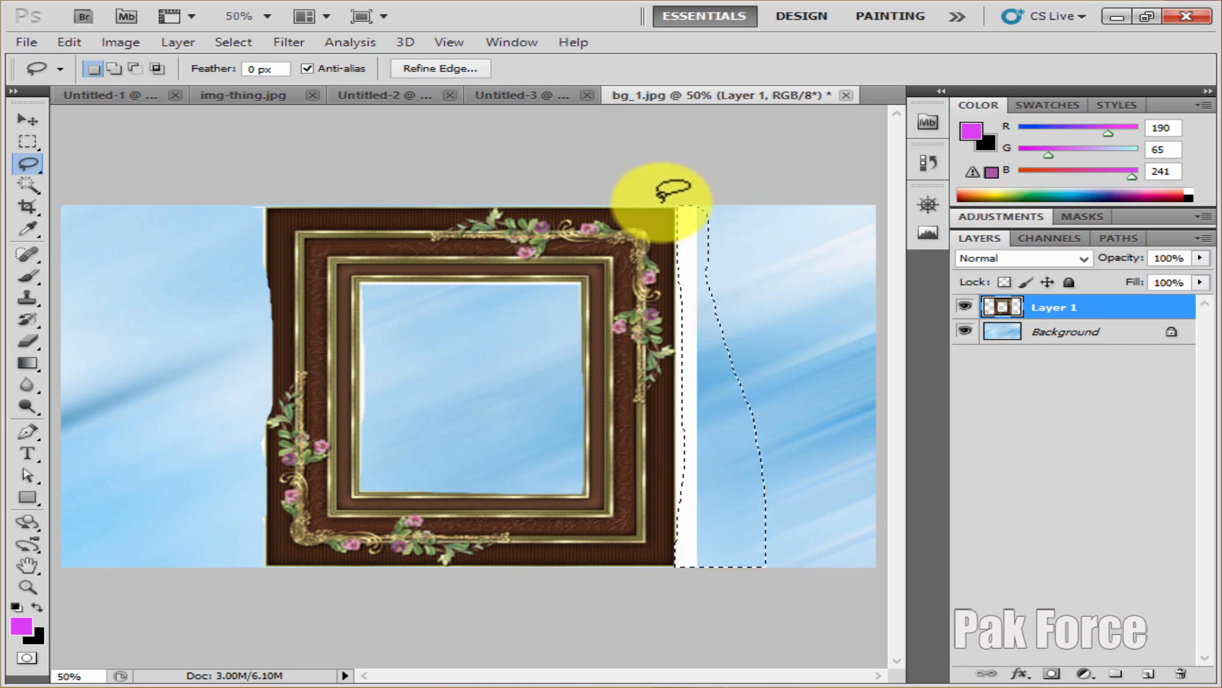
key("Delete")
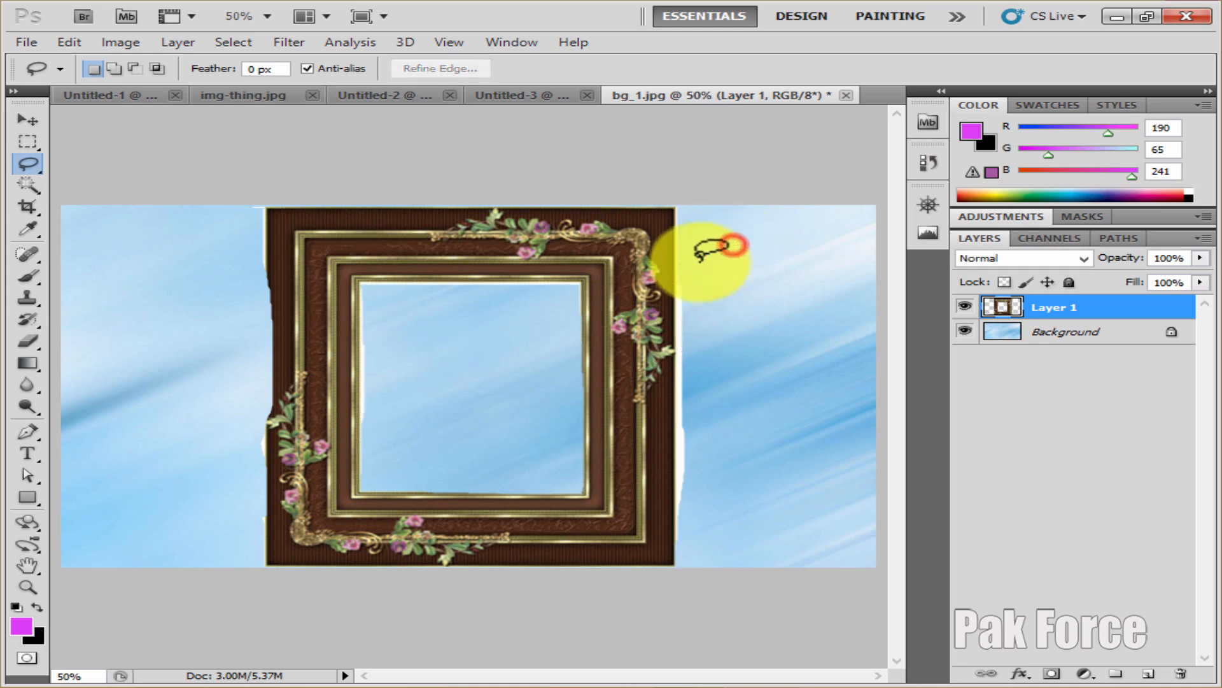
Lasso an area overlapping the frame's right edge, delete it and switch to the Move tool
mouse_move(699, 258)
left_mouse_down()
mouse_move(662, 284)
mouse_move(688, 338)
mouse_move(707, 497)
mouse_move(757, 495)
mouse_move(773, 449)
left_mouse_up()
key("Delete")
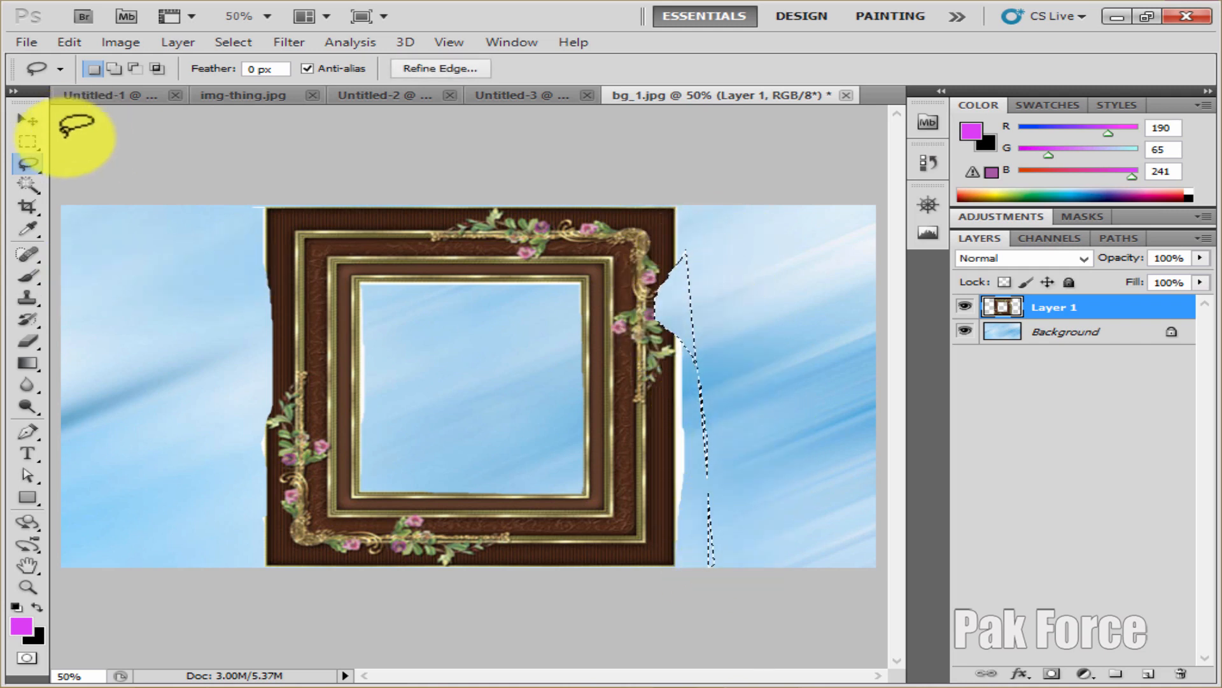
left_click(28, 120)
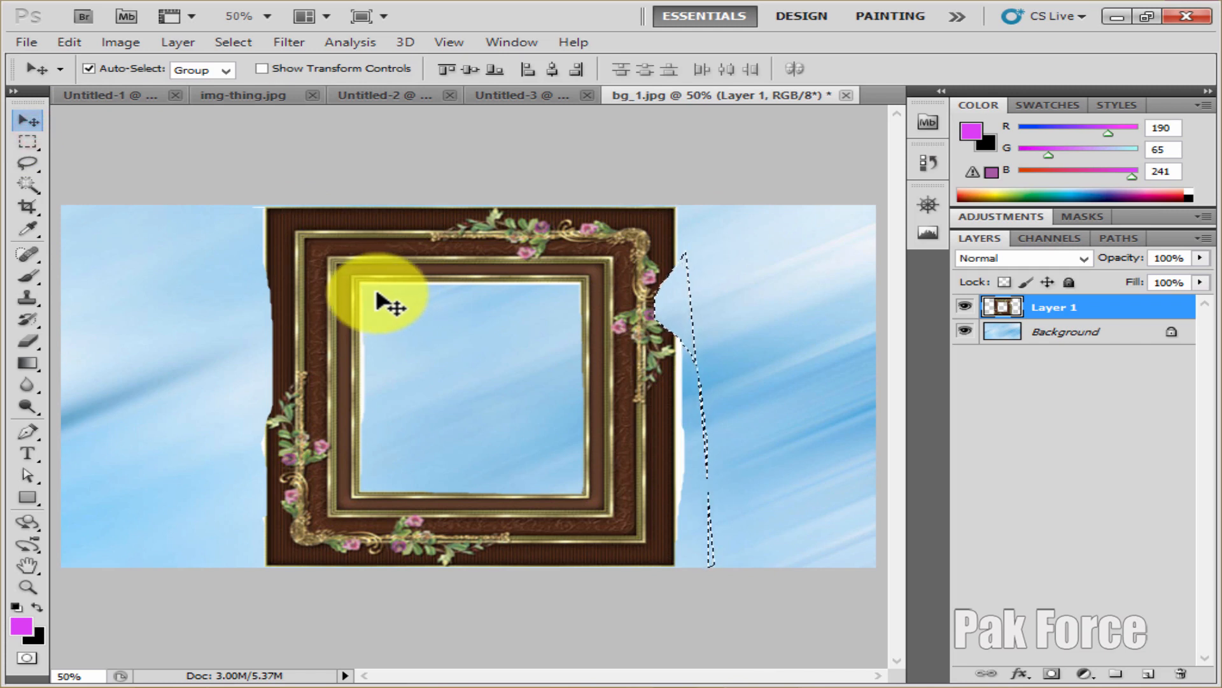
Close all open documents, including bg_1 and img-thing, without saving their changes
left_click(587, 95)
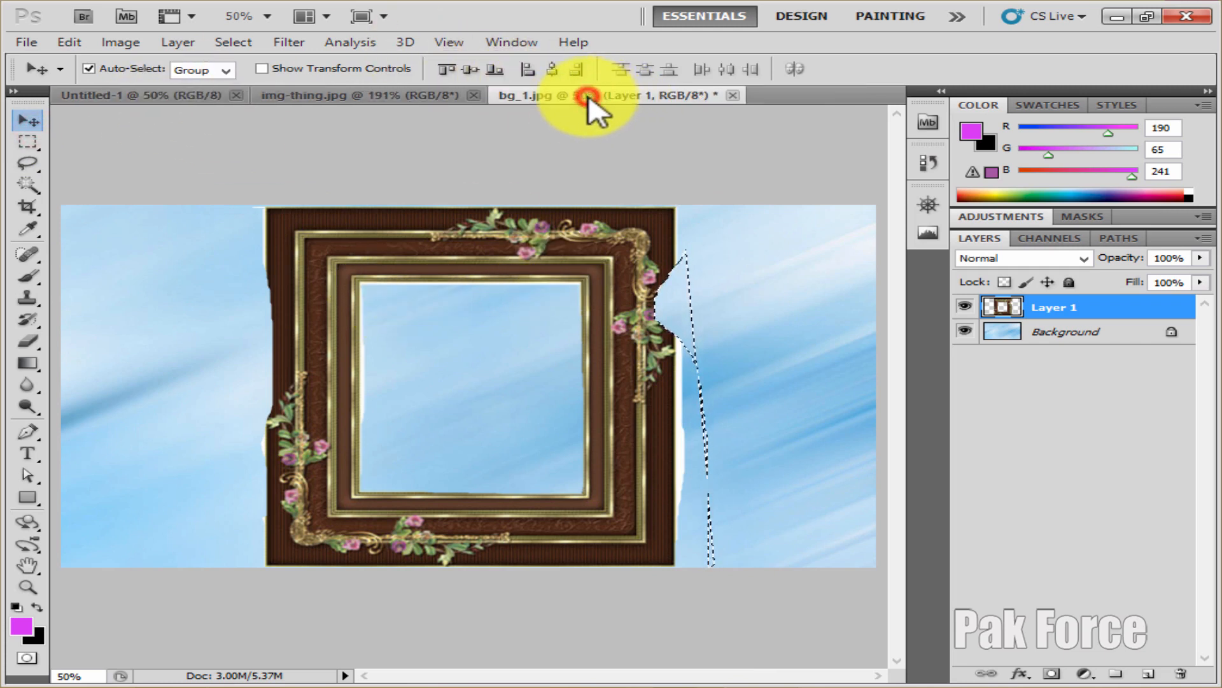
left_click(728, 95)
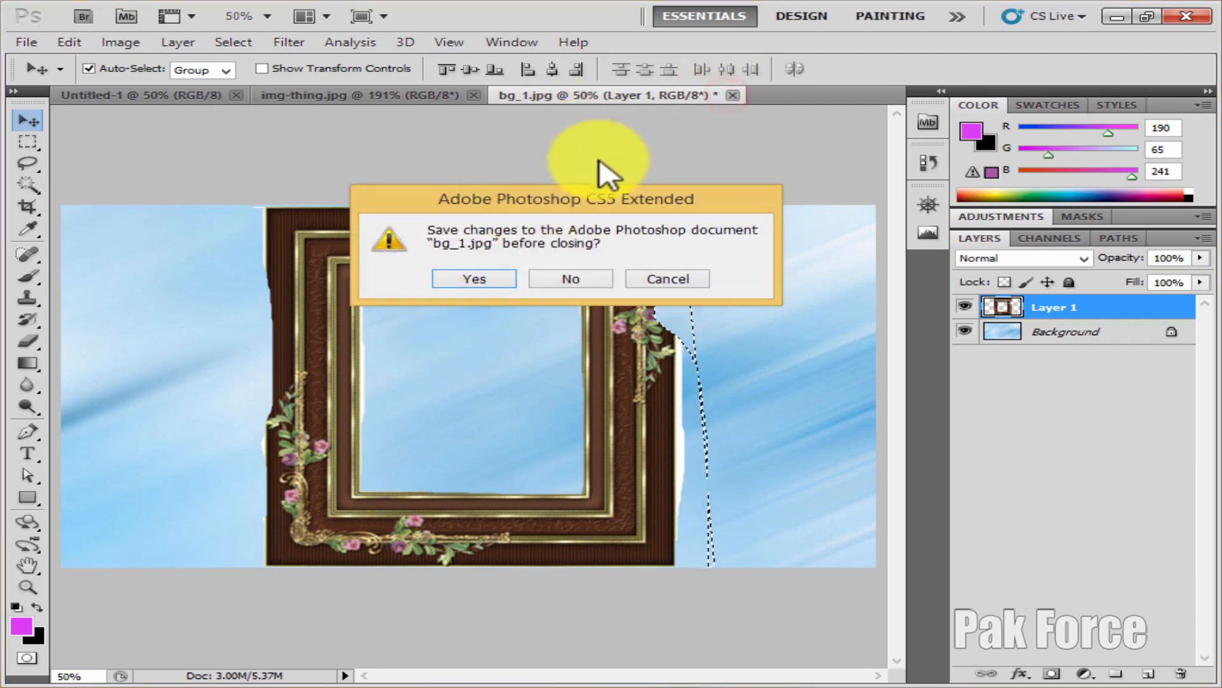
left_click(564, 277)
left_click(474, 94)
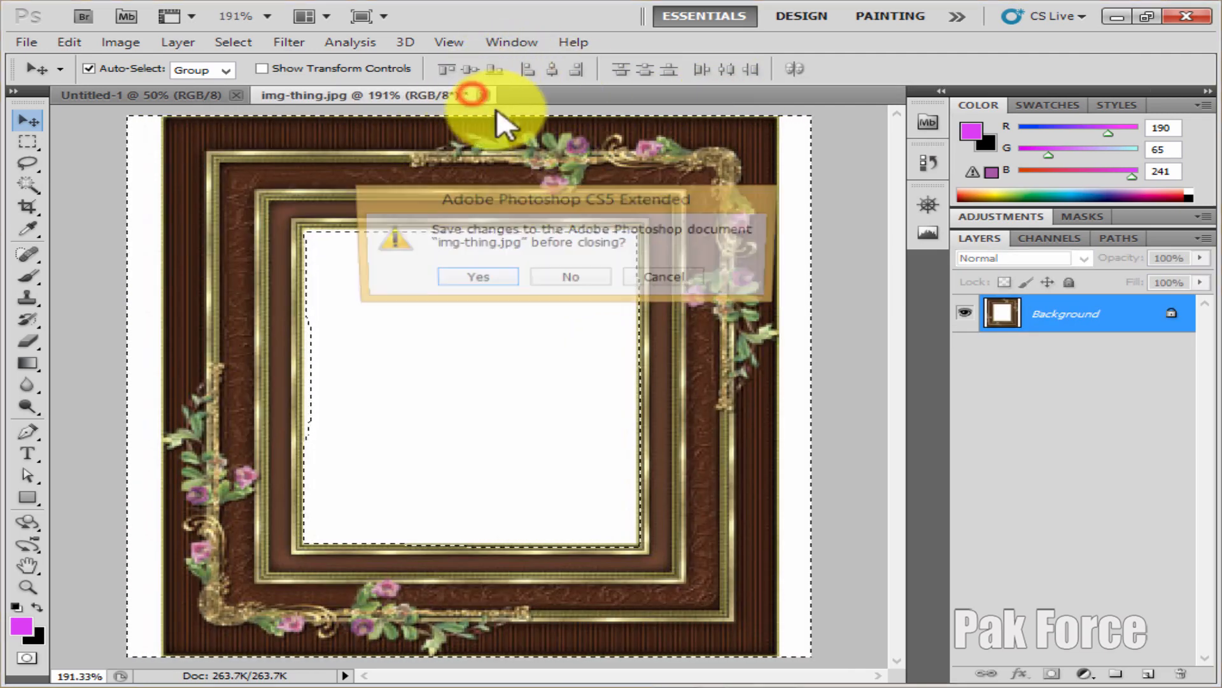
left_click(561, 272)
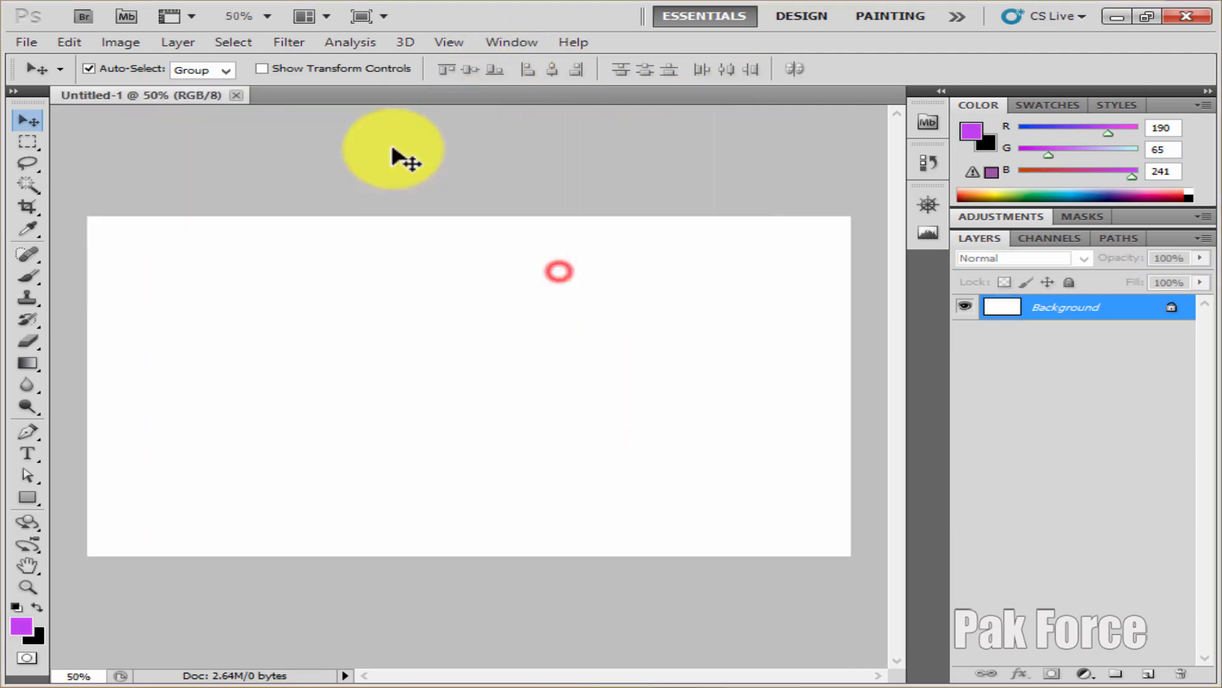
left_click(237, 95)
left_click(24, 42)
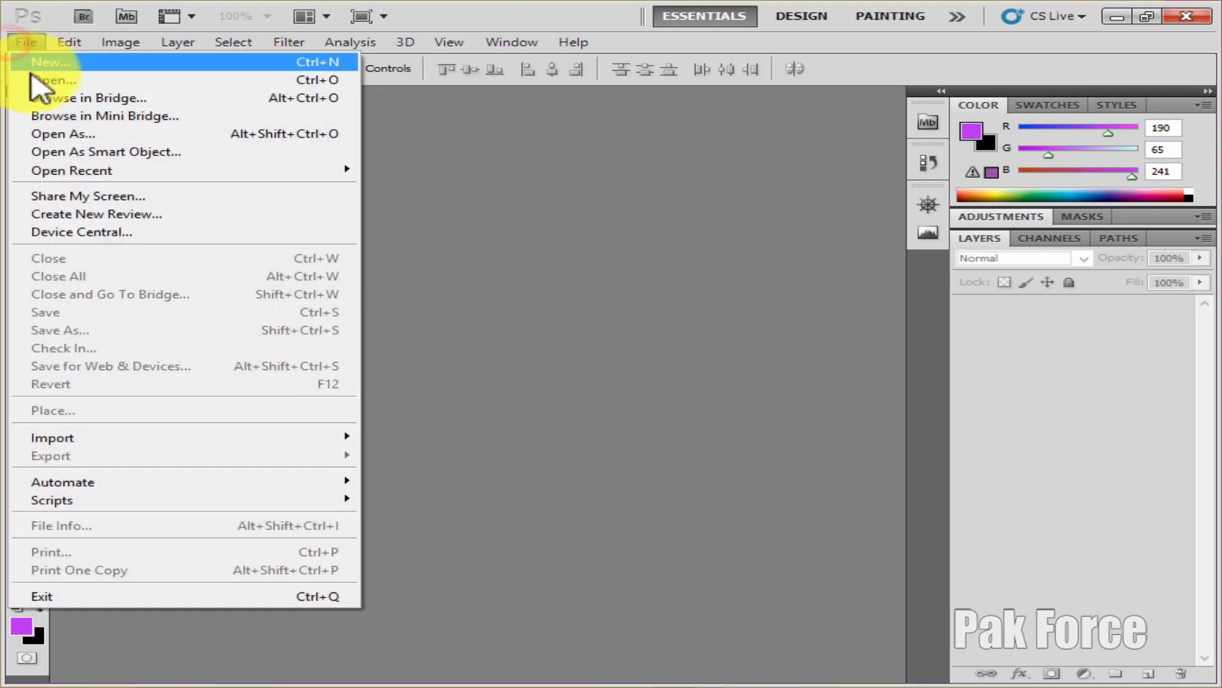
left_click(34, 79)
scroll(443, 273, "down", 3)
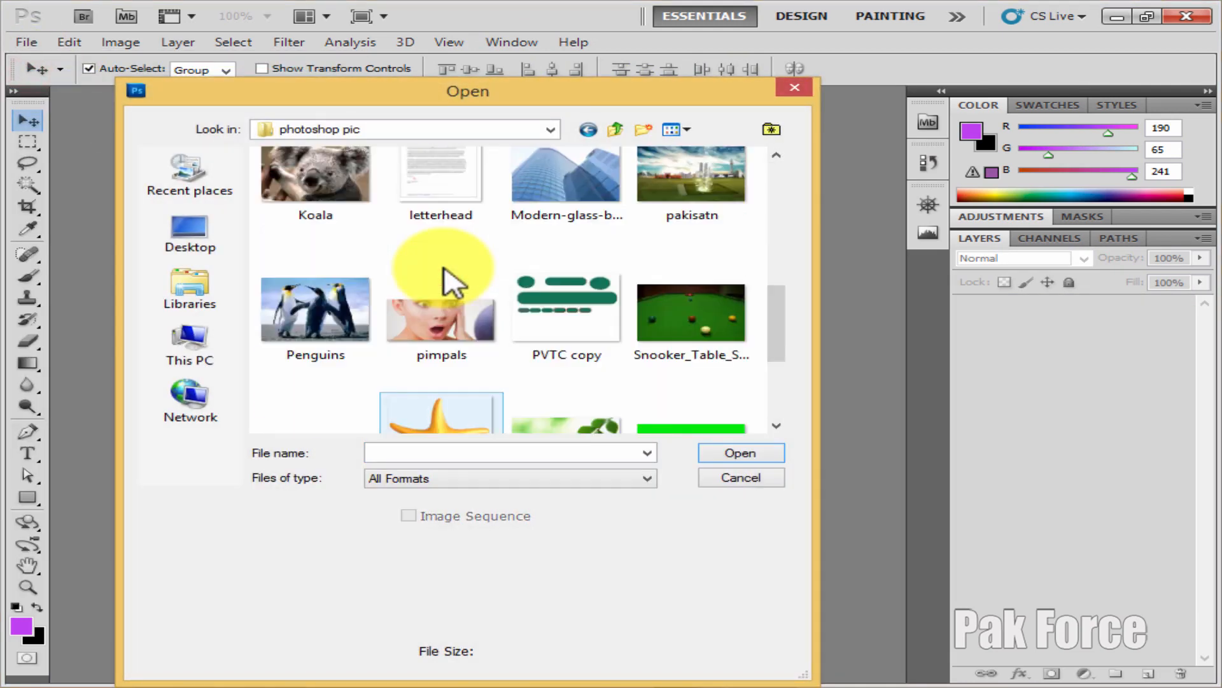
scroll(444, 273, "up", 1)
scroll(408, 334, "down", 1)
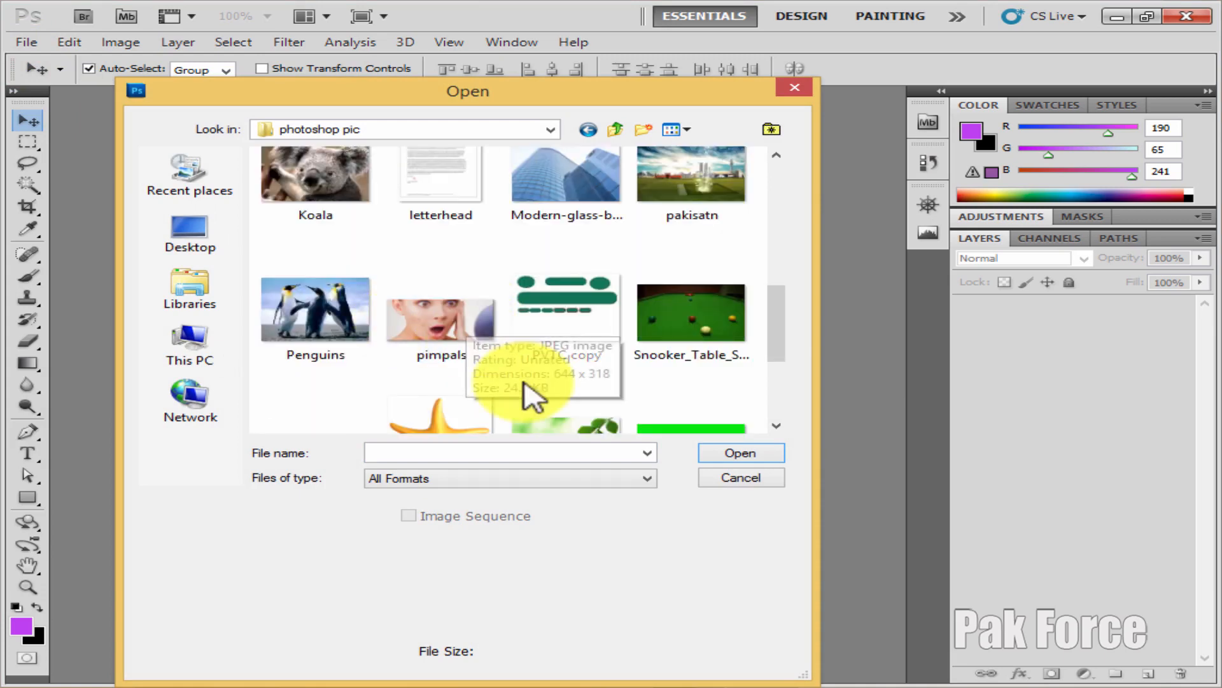
left_click(732, 476)
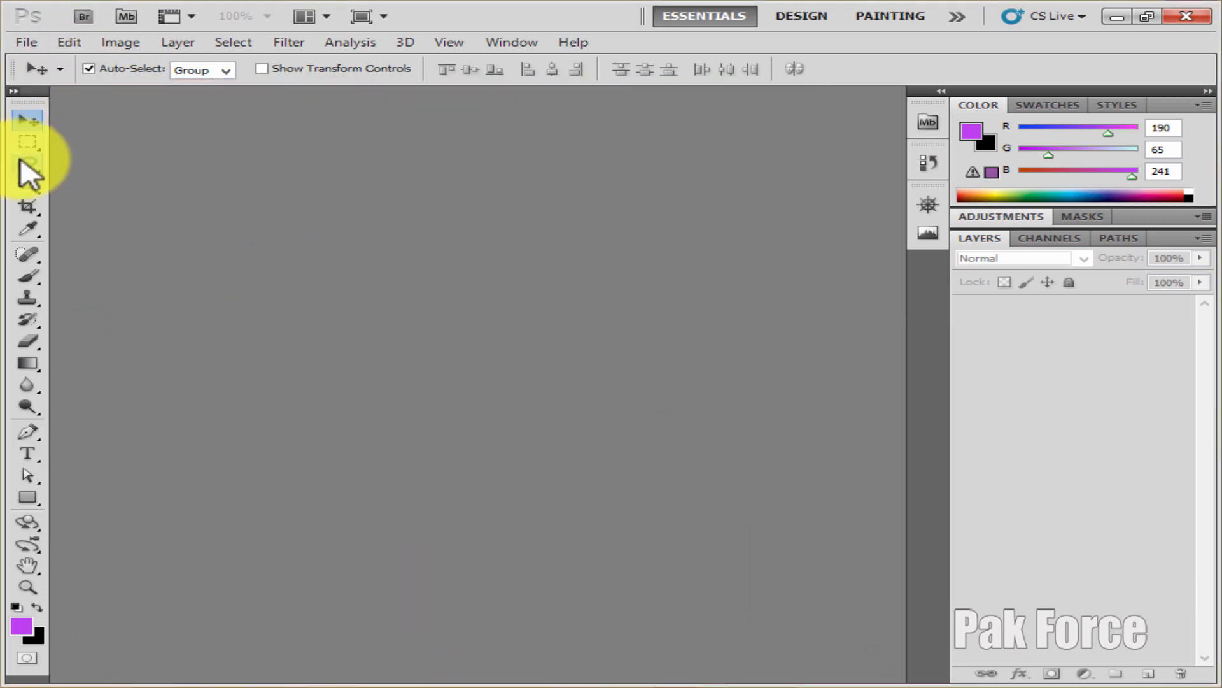
Activate the Lasso tool, open the transparent beach starfish picture from the photoshop pic folder and close it again
left_click(22, 163)
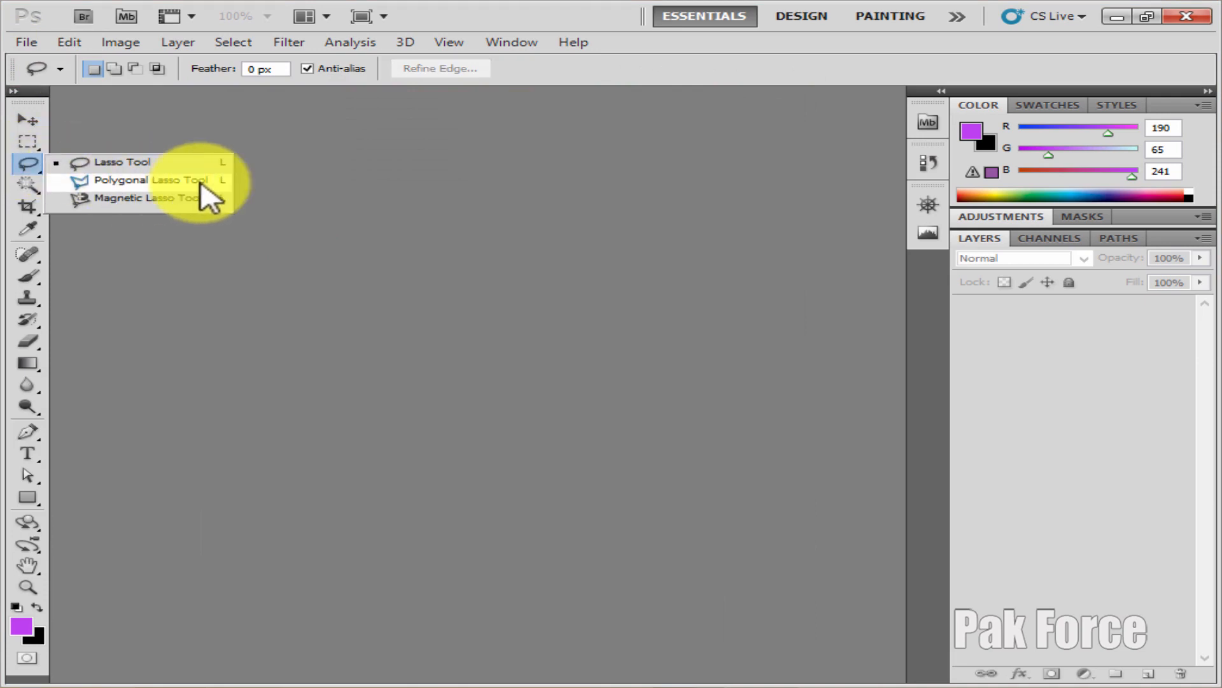
left_click(18, 41)
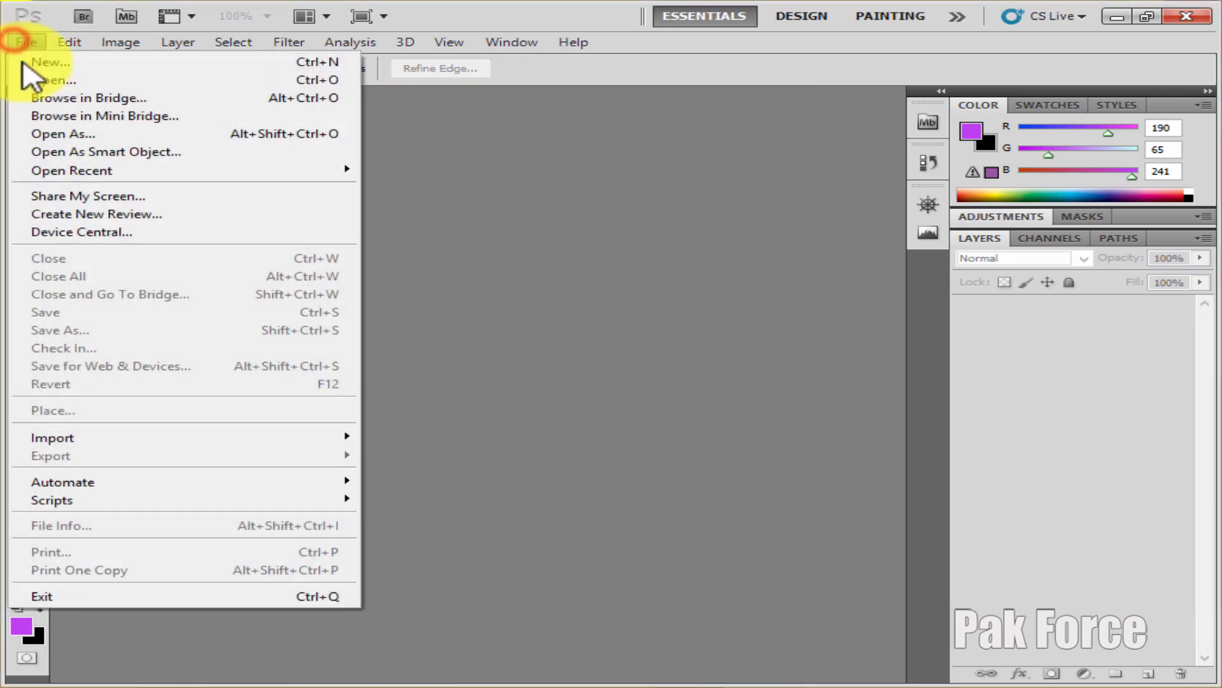
left_click(39, 79)
left_click(406, 272)
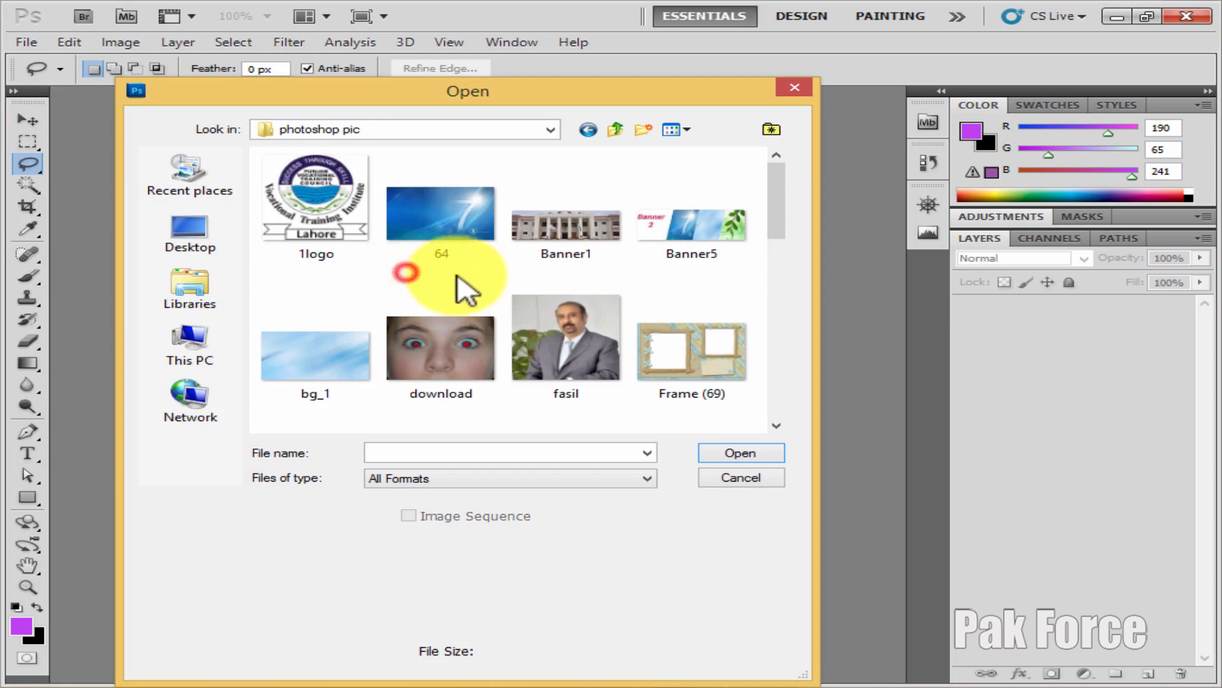
scroll(468, 287, "down", 10)
scroll(469, 283, "up", 3)
scroll(452, 366, "down", 3)
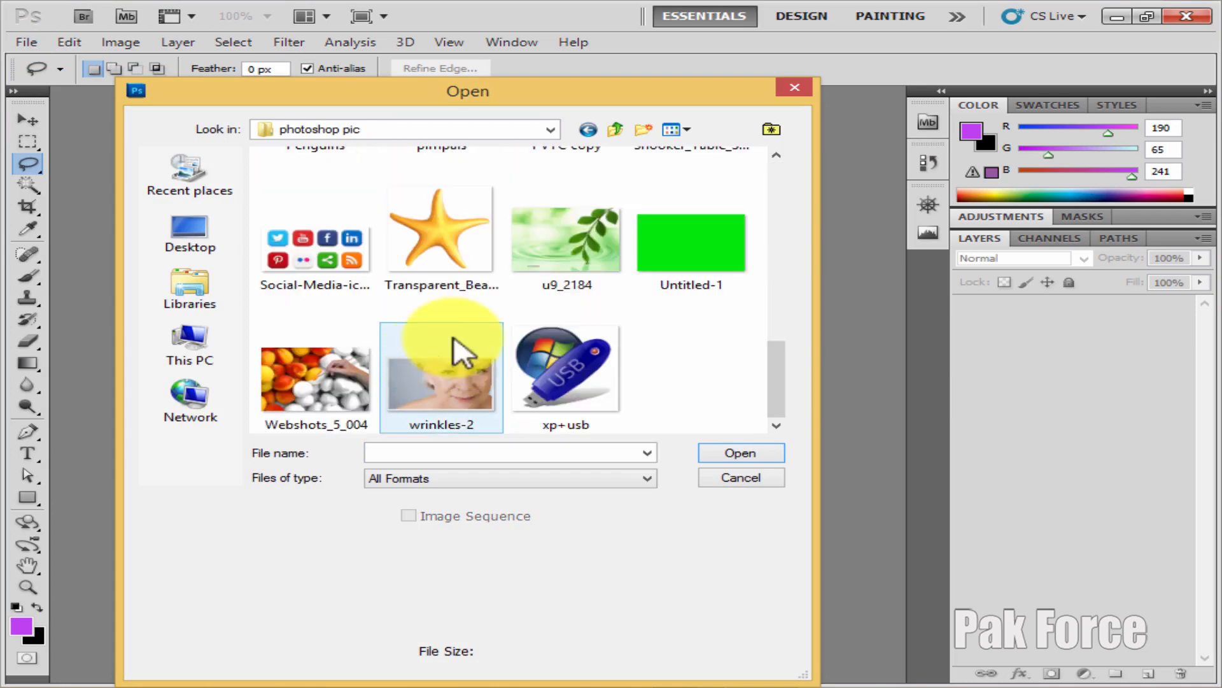
double_click(429, 218)
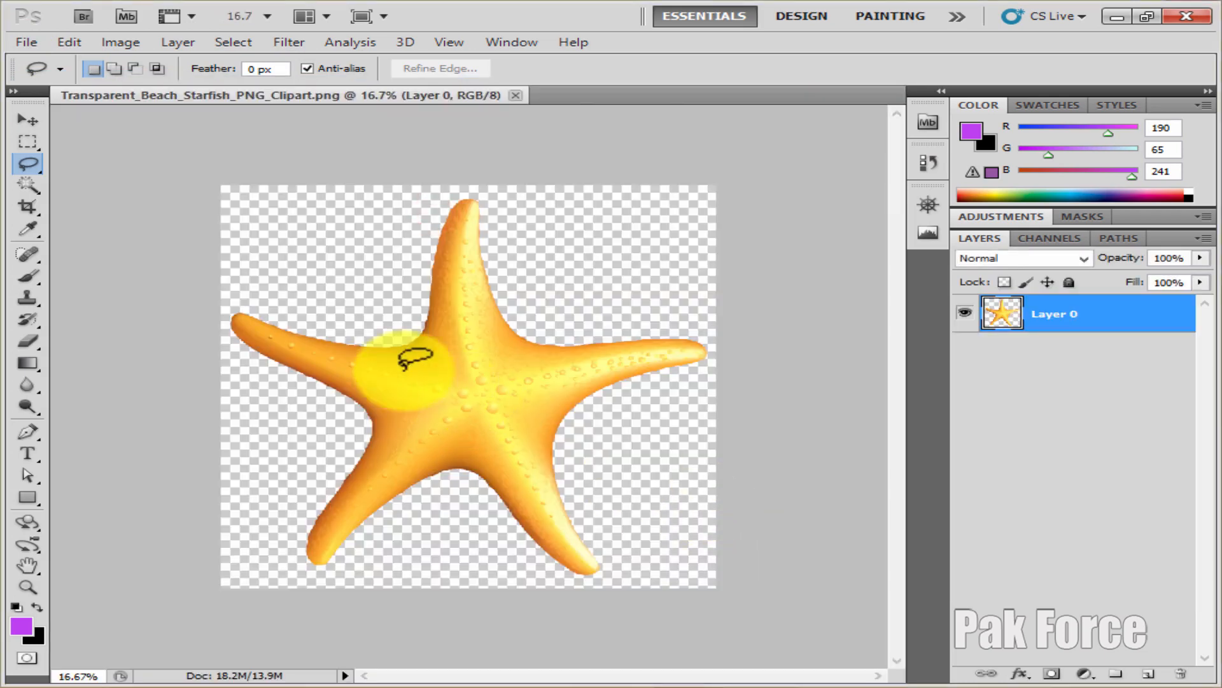
left_click(515, 98)
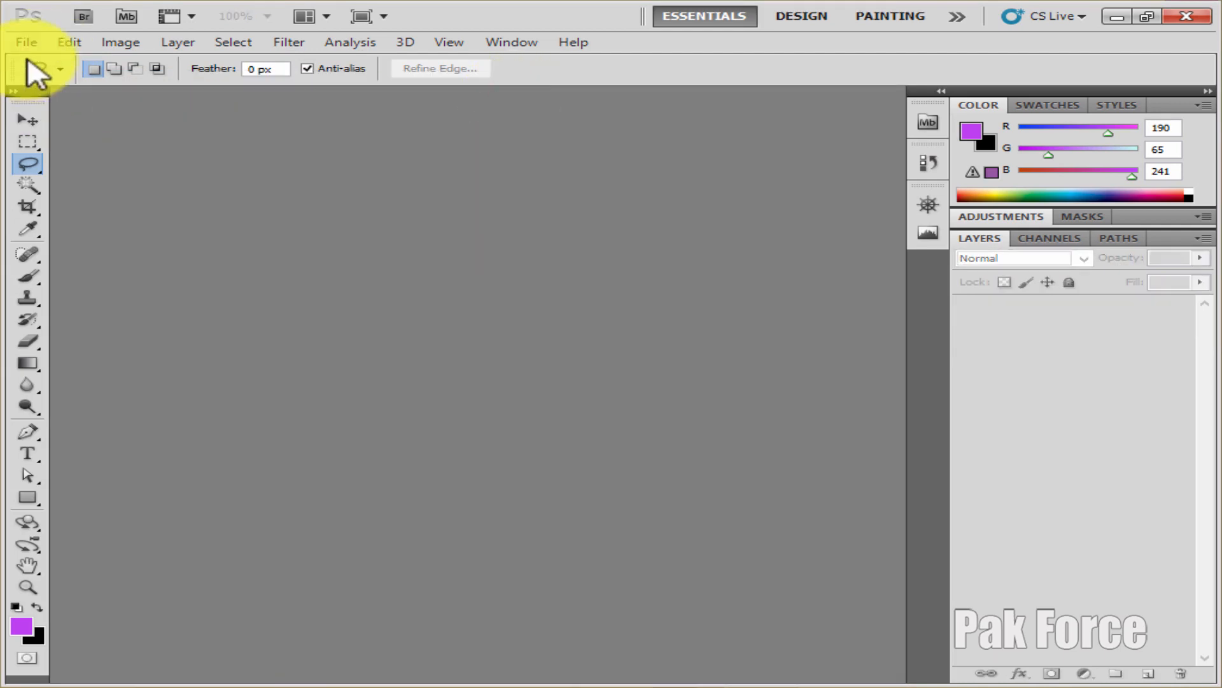
Open the Penguins picture from the photoshop pic folder and fit it on screen
left_click(27, 42)
left_click(38, 79)
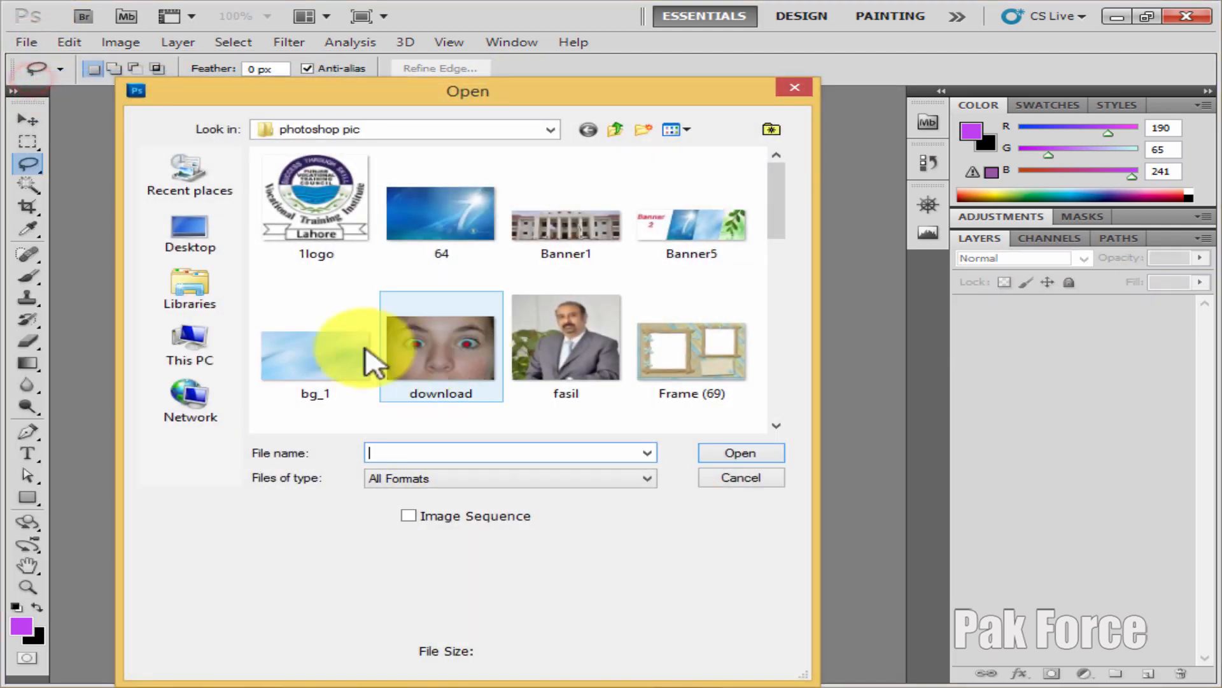
scroll(388, 268, "down", 5)
scroll(391, 264, "up", 3)
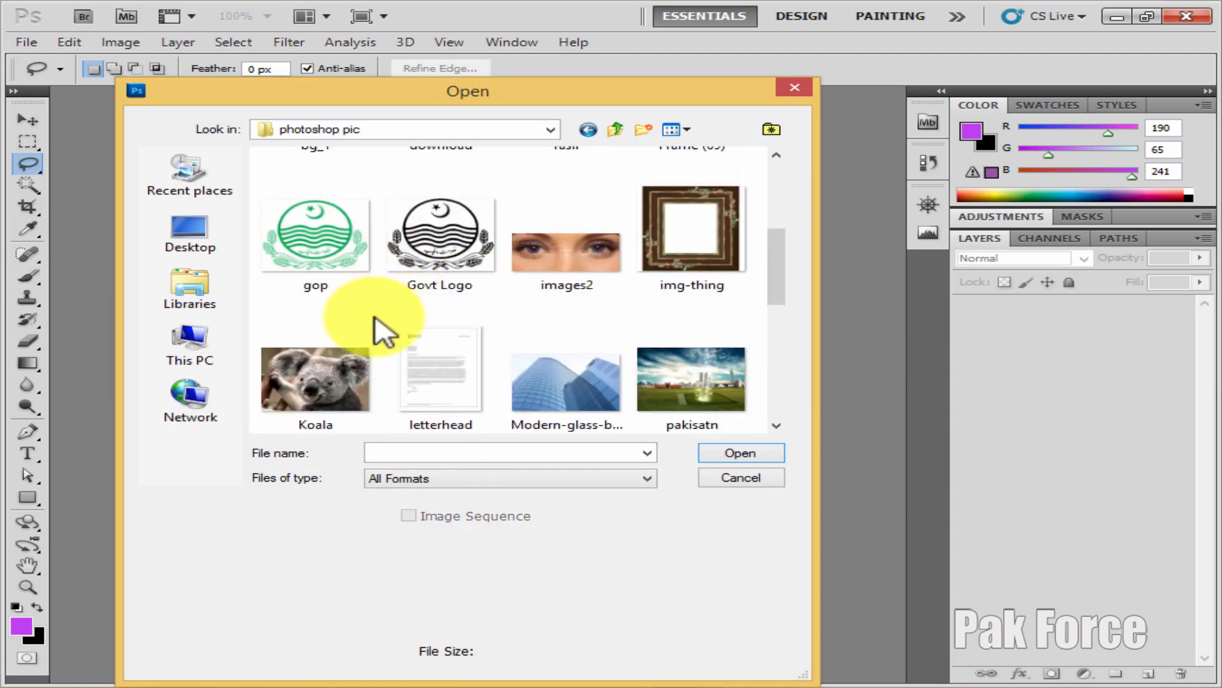
scroll(369, 325, "down", 2)
left_click(314, 312)
left_click(751, 457)
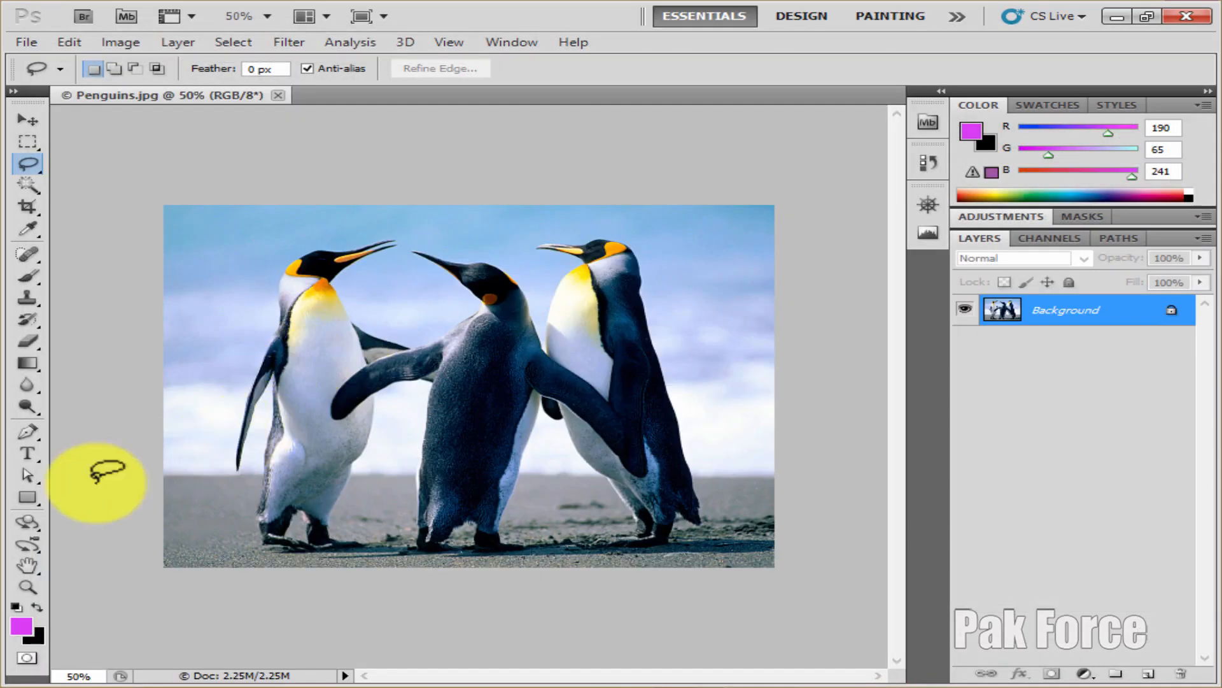
left_click(27, 587)
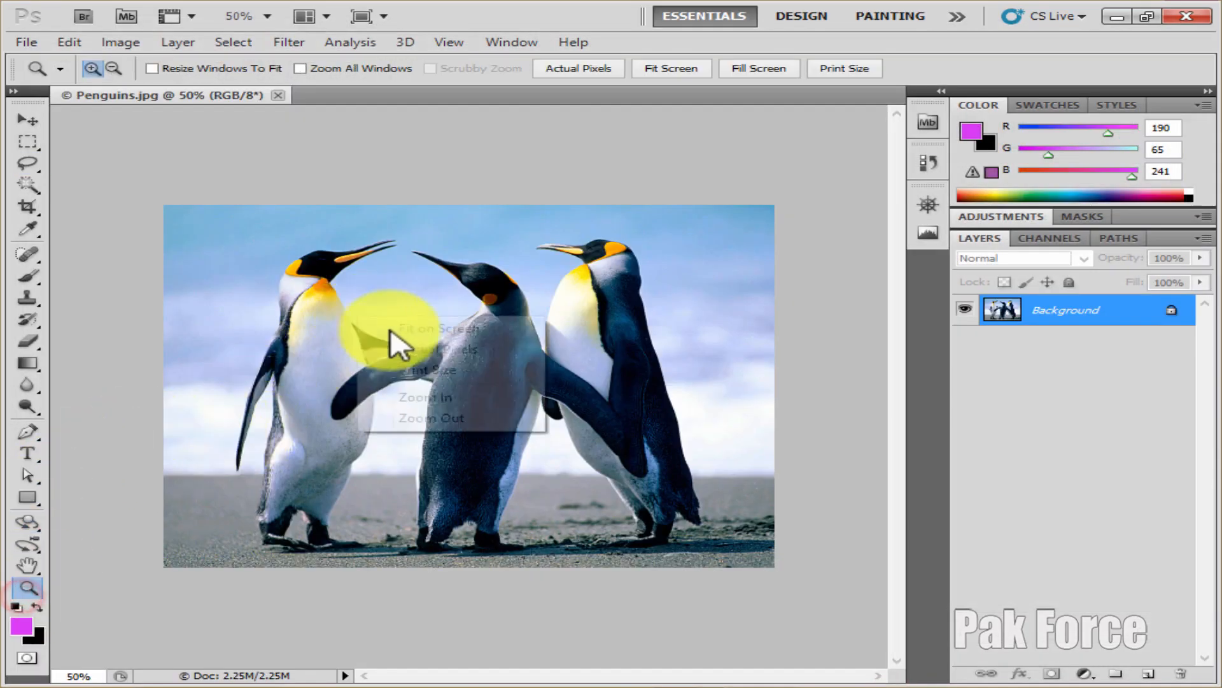
left_click(398, 333)
Outline the three penguins with straight segments using the Polygonal Lasso tool, starting and ending beside the penguin on the left
left_click(28, 163)
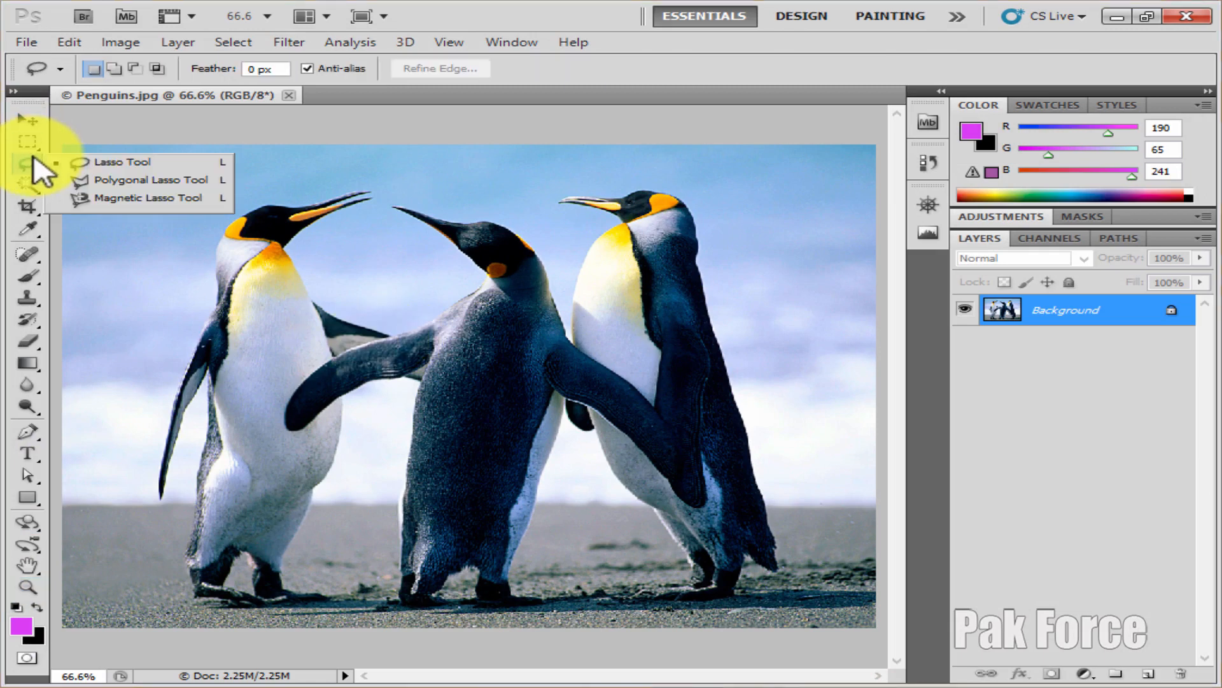
left_click(117, 166)
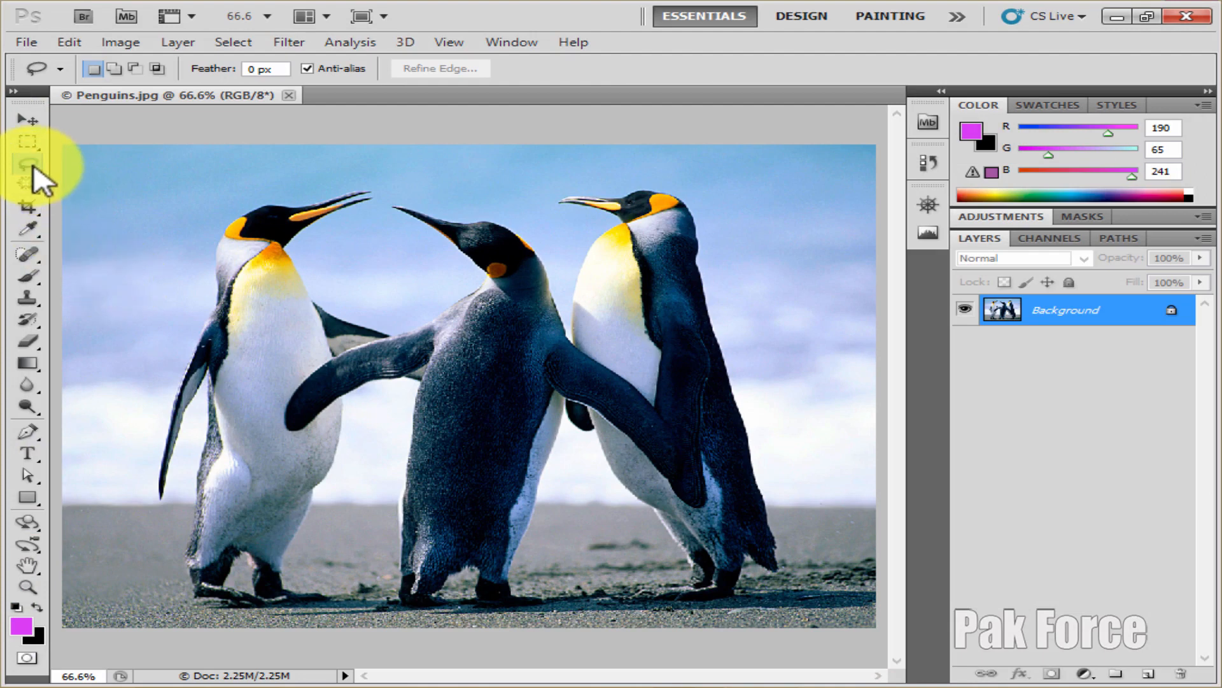
left_click_drag(33, 169, 95, 183)
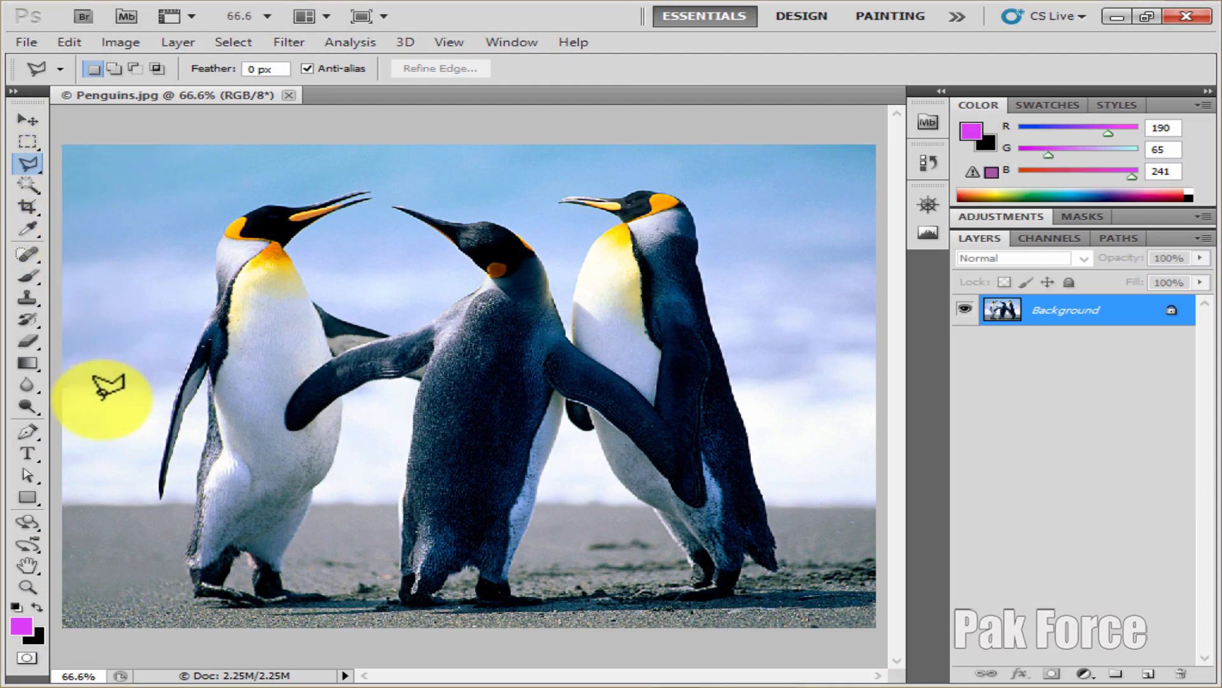
left_click(101, 398)
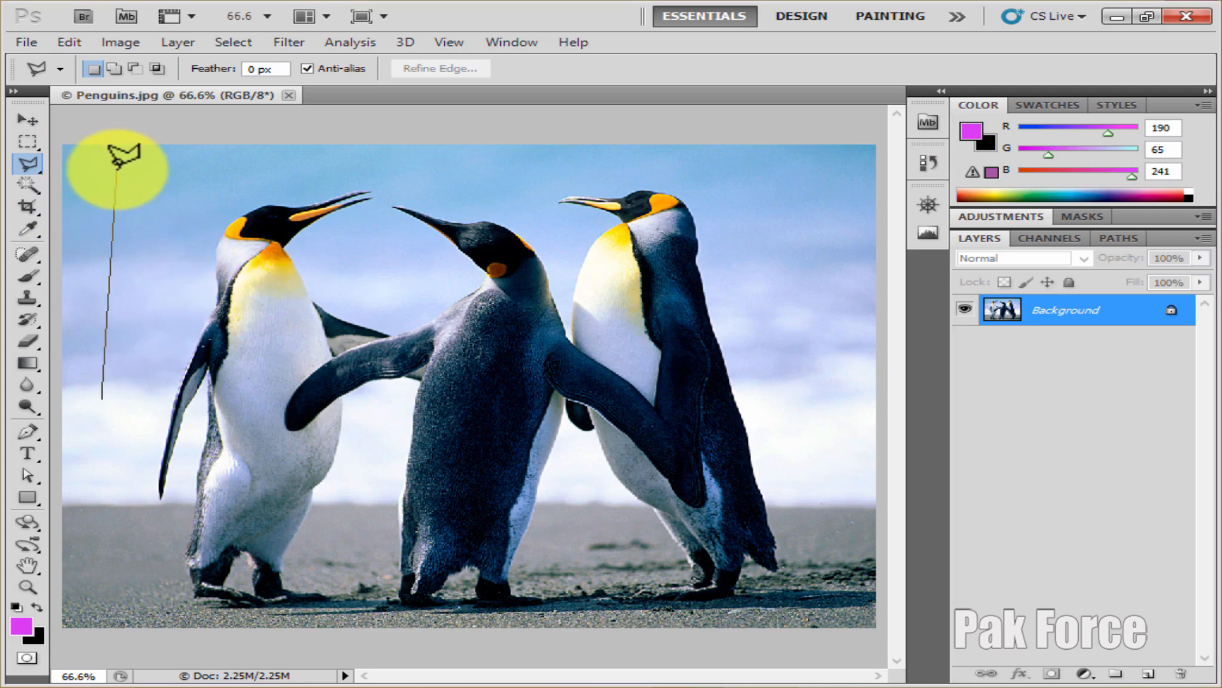
left_click(117, 168)
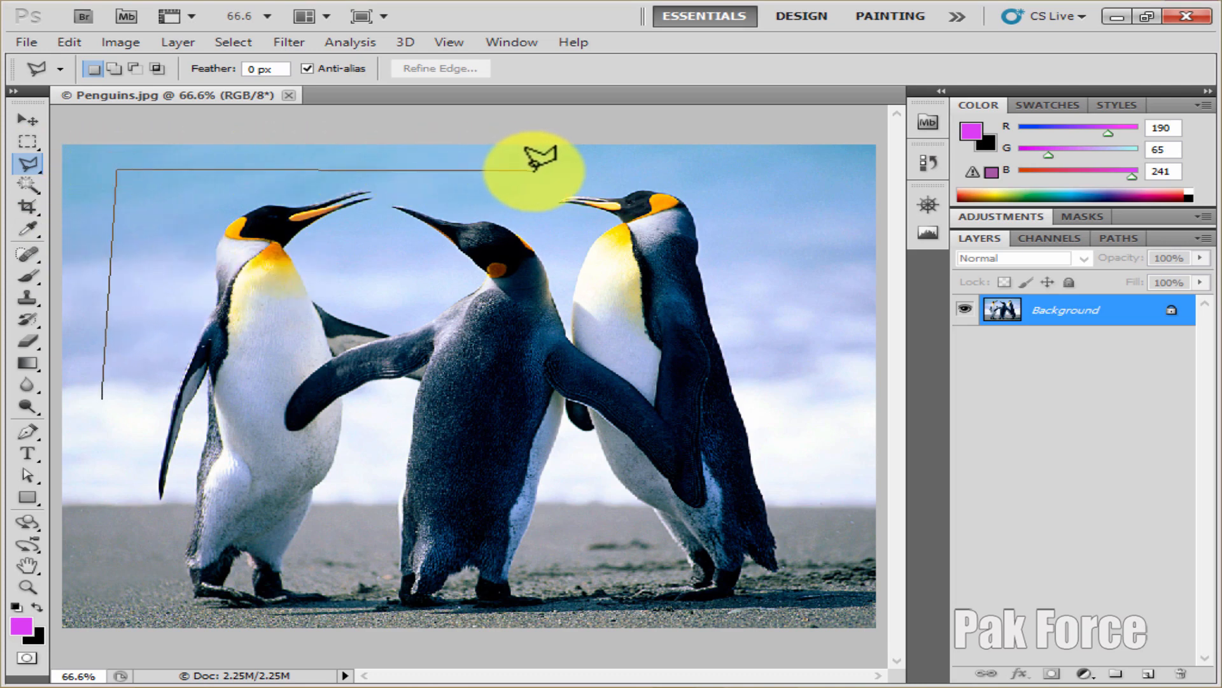
left_click(721, 163)
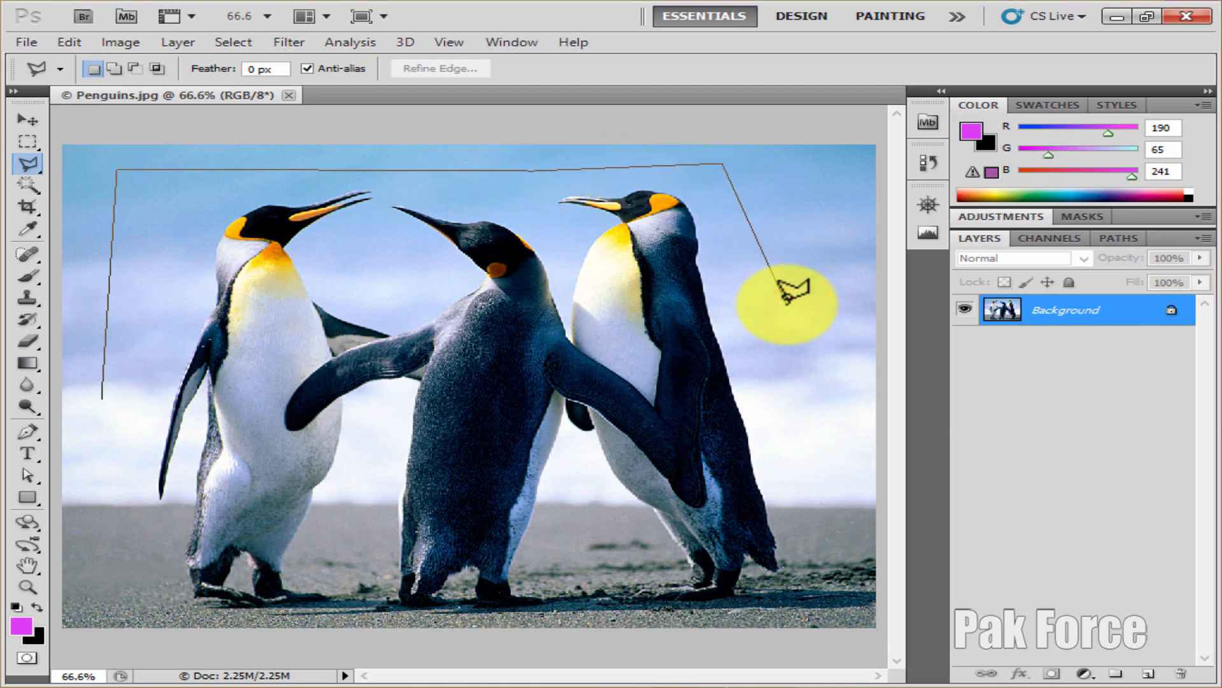
left_click(836, 401)
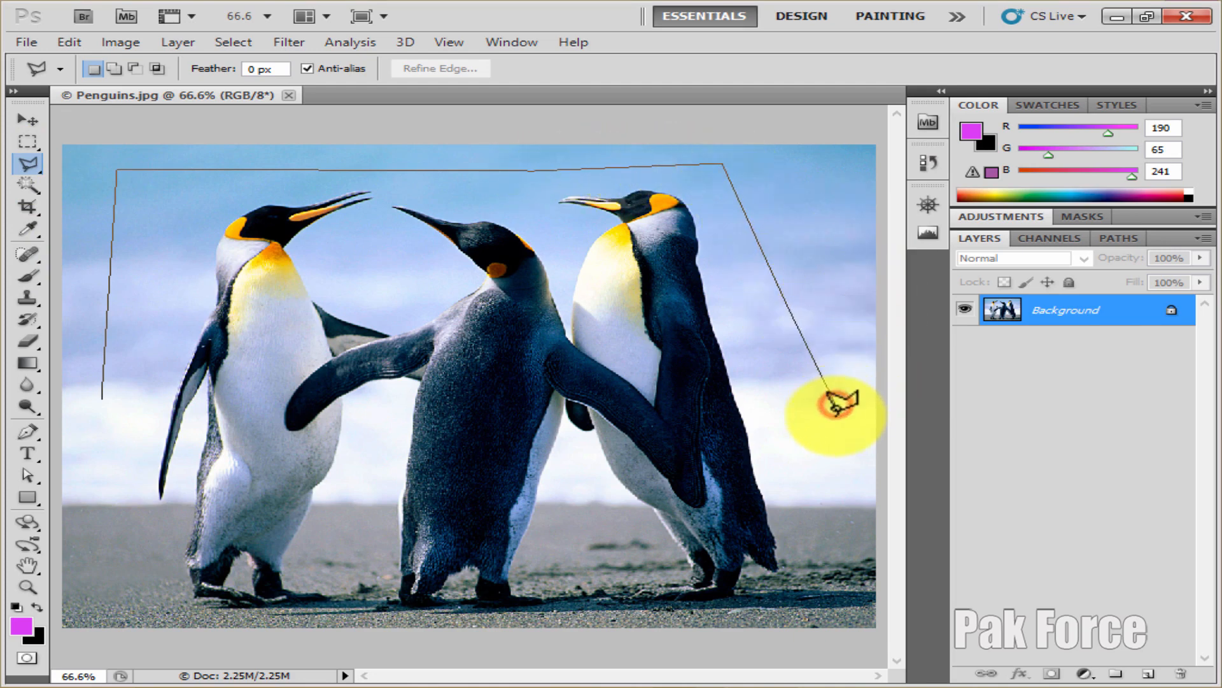
left_click(831, 513)
left_click(775, 606)
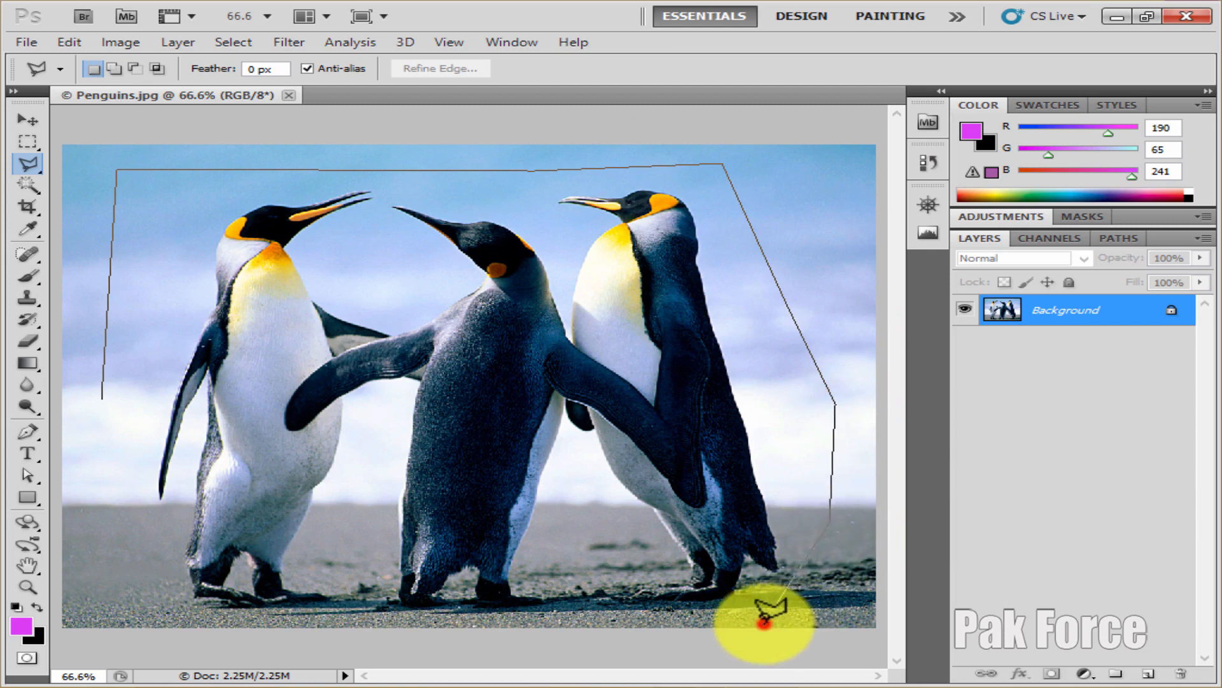
left_click(332, 621)
left_click(159, 606)
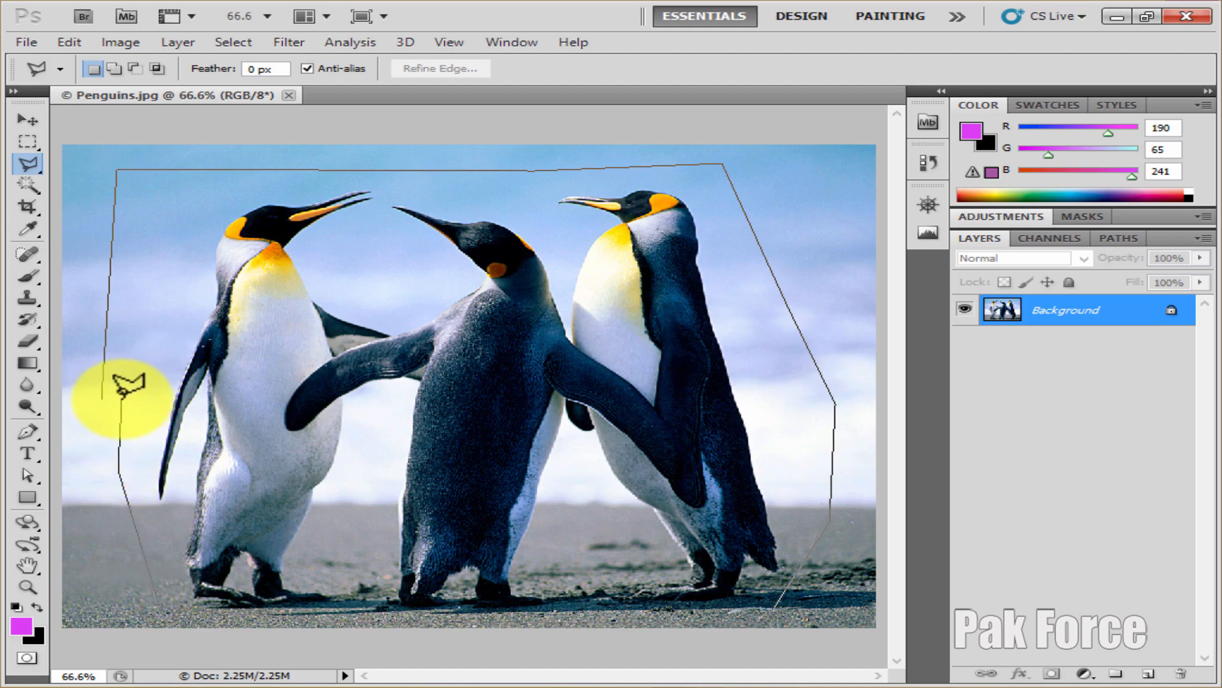
Close the polygonal selection around the penguins exactly at its starting point and fit the picture on screen
key("ctrl+space")
left_click(120, 391)
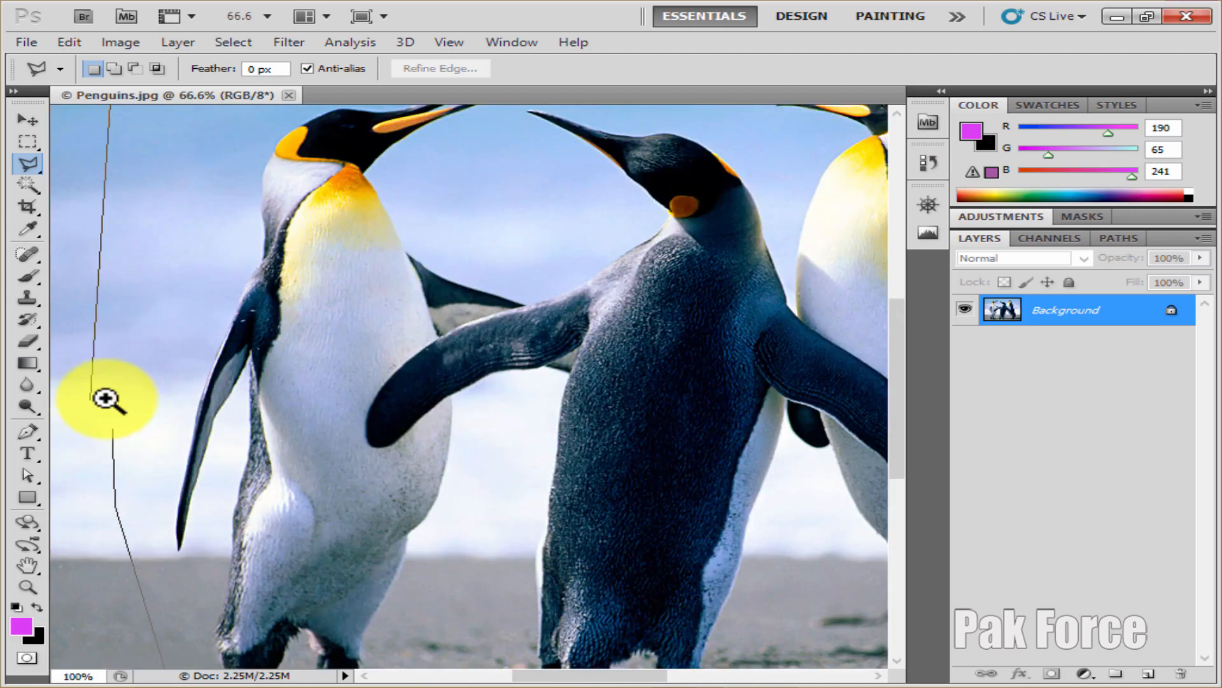
left_click(107, 400)
left_click(97, 398)
left_click(96, 399)
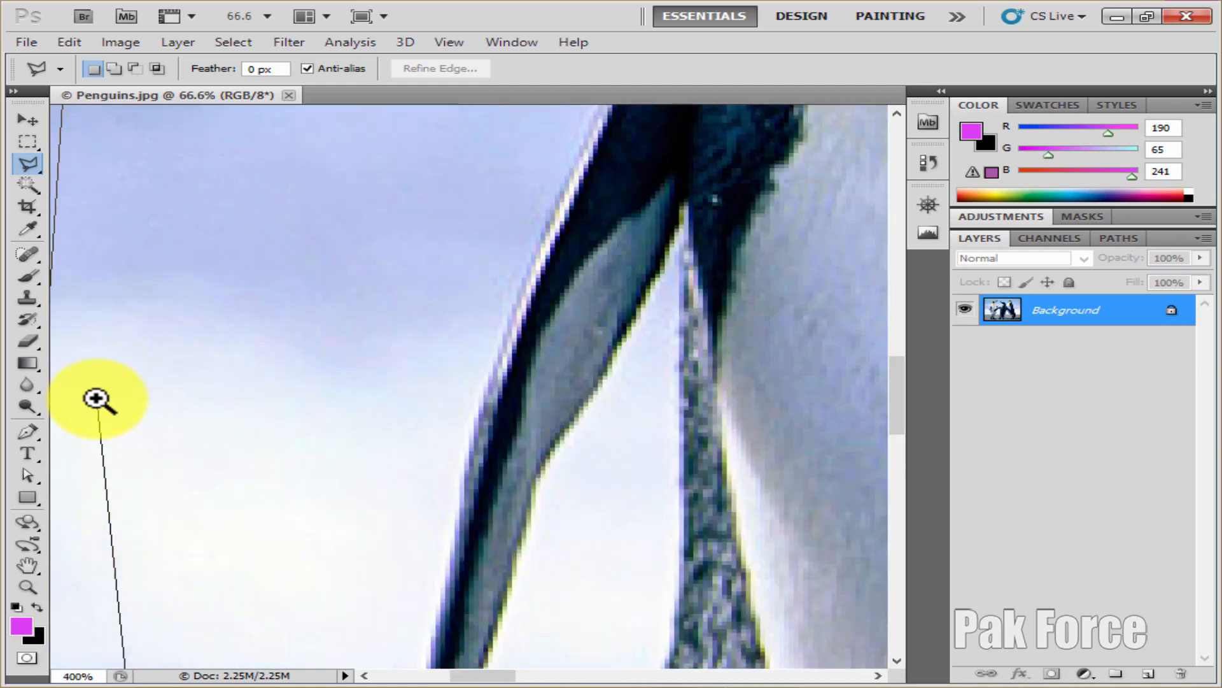
left_click(97, 399)
left_click_drag(97, 398, 535, 401)
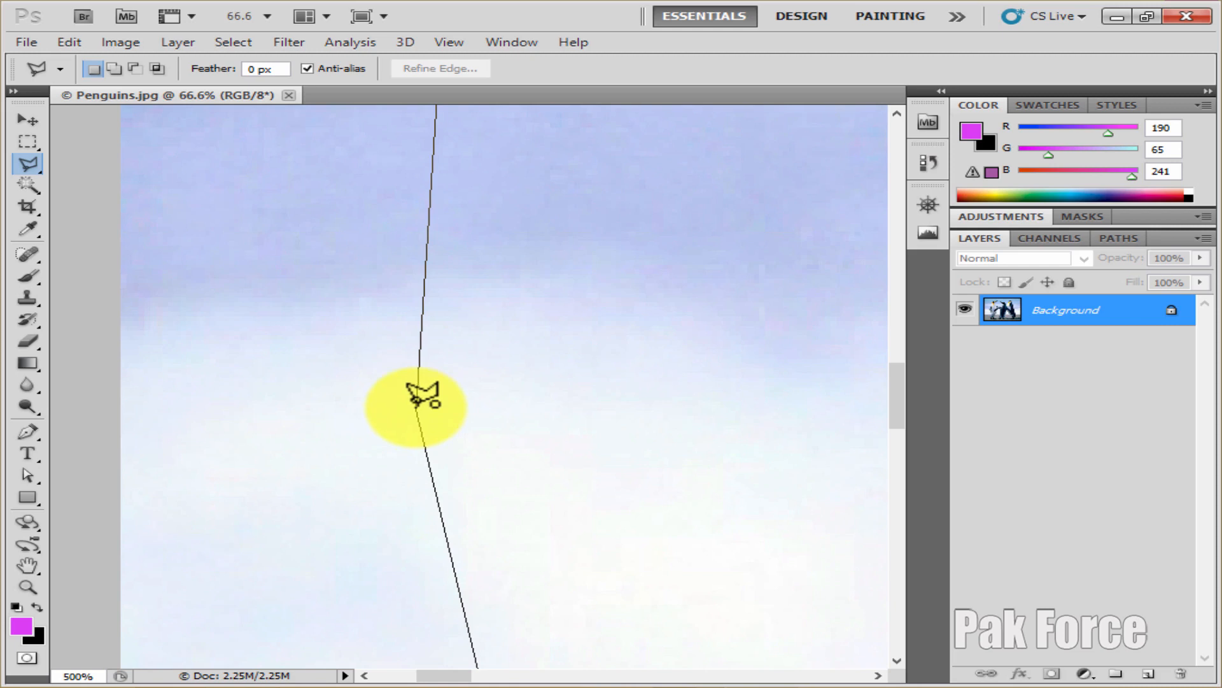
left_click(415, 407)
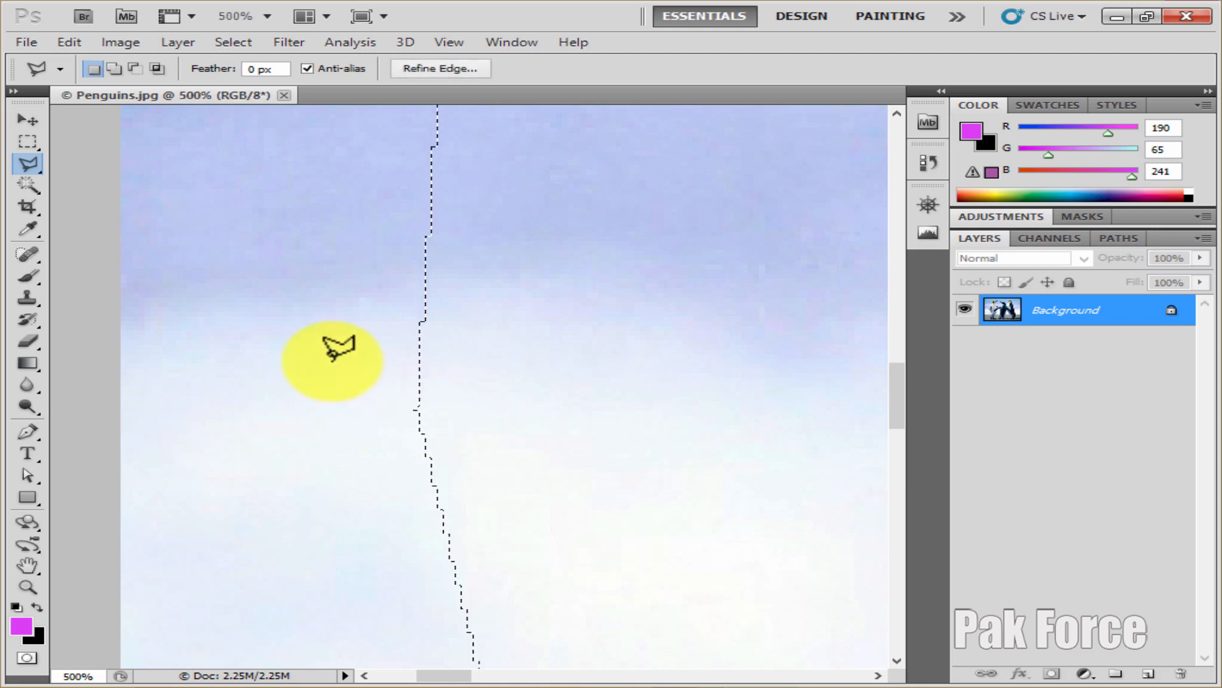
key("z")
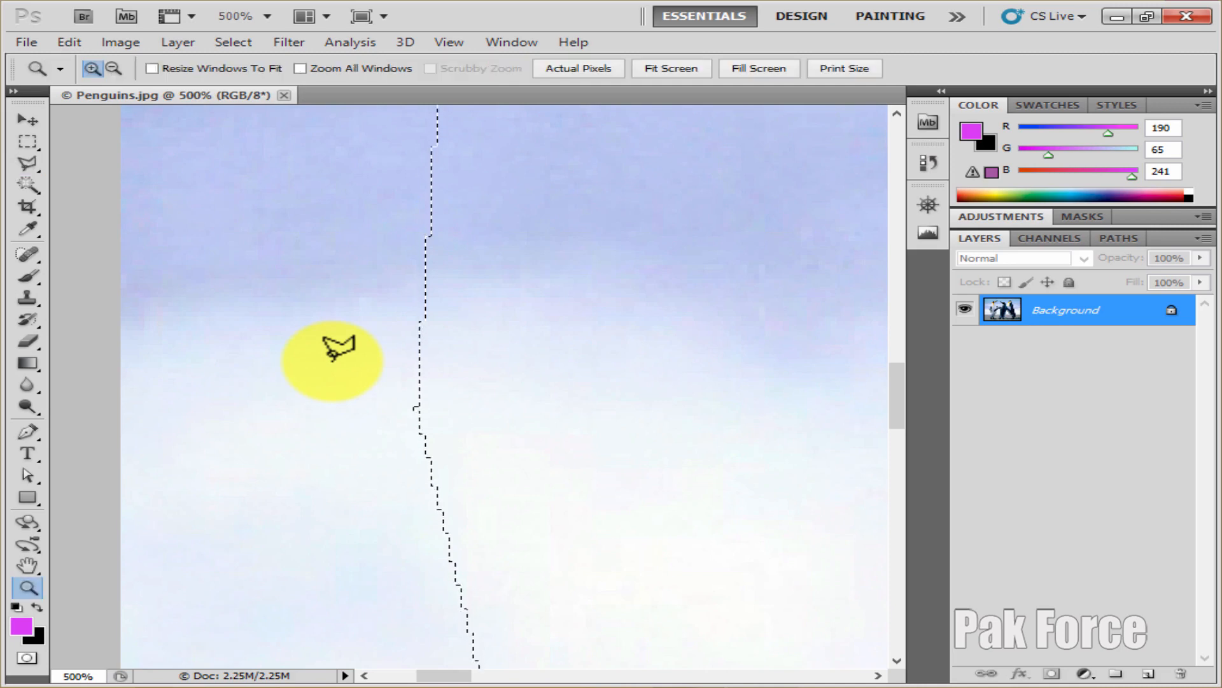
right_click(332, 363)
left_click(355, 377)
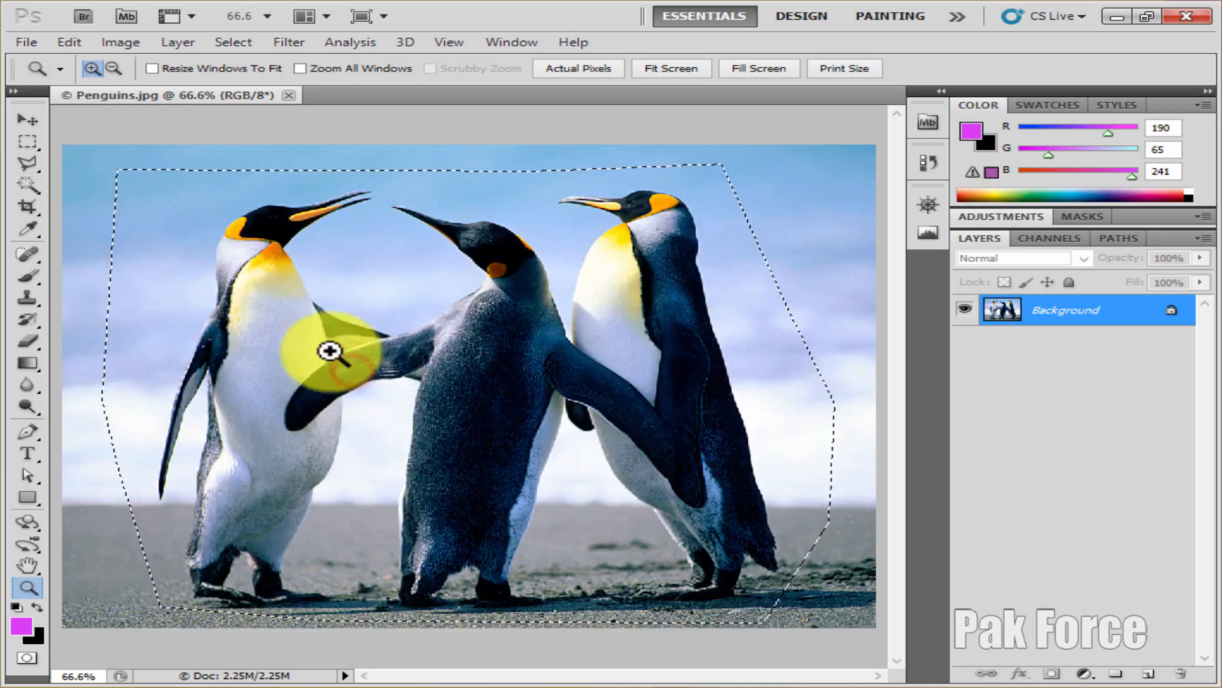
Drop the existing selection around the penguins and reactivate the Polygonal Lasso tool
left_click(27, 119)
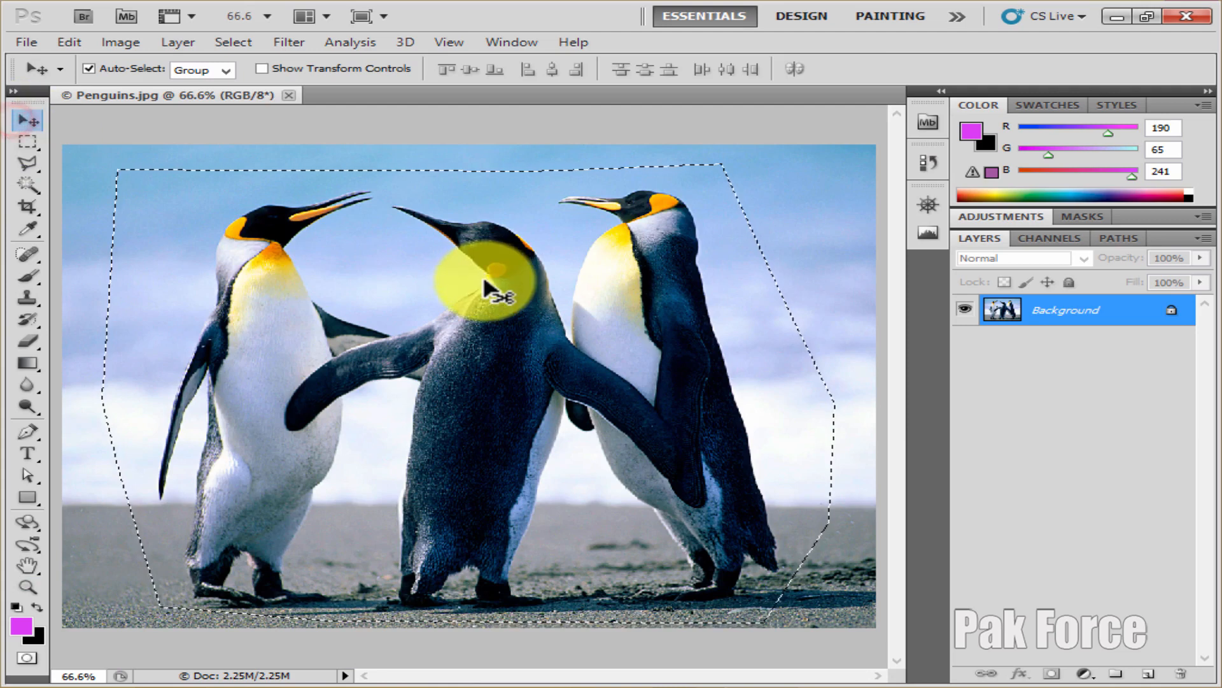
left_click(483, 274)
left_click(28, 163)
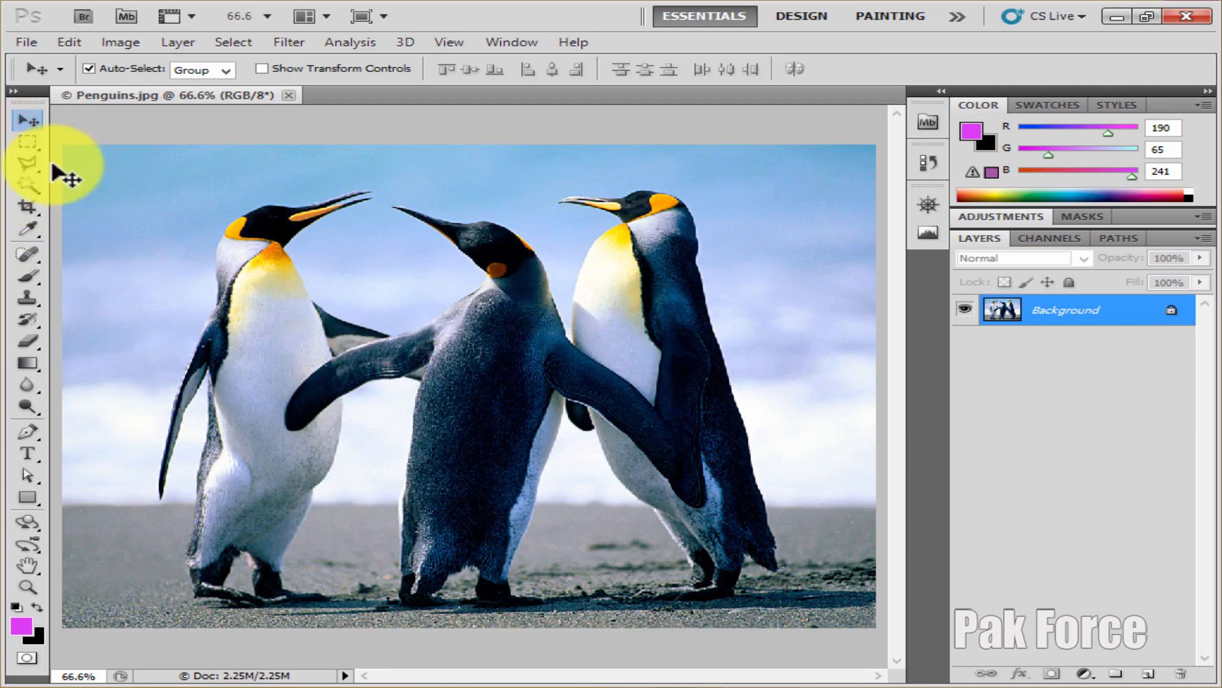
left_click(150, 179)
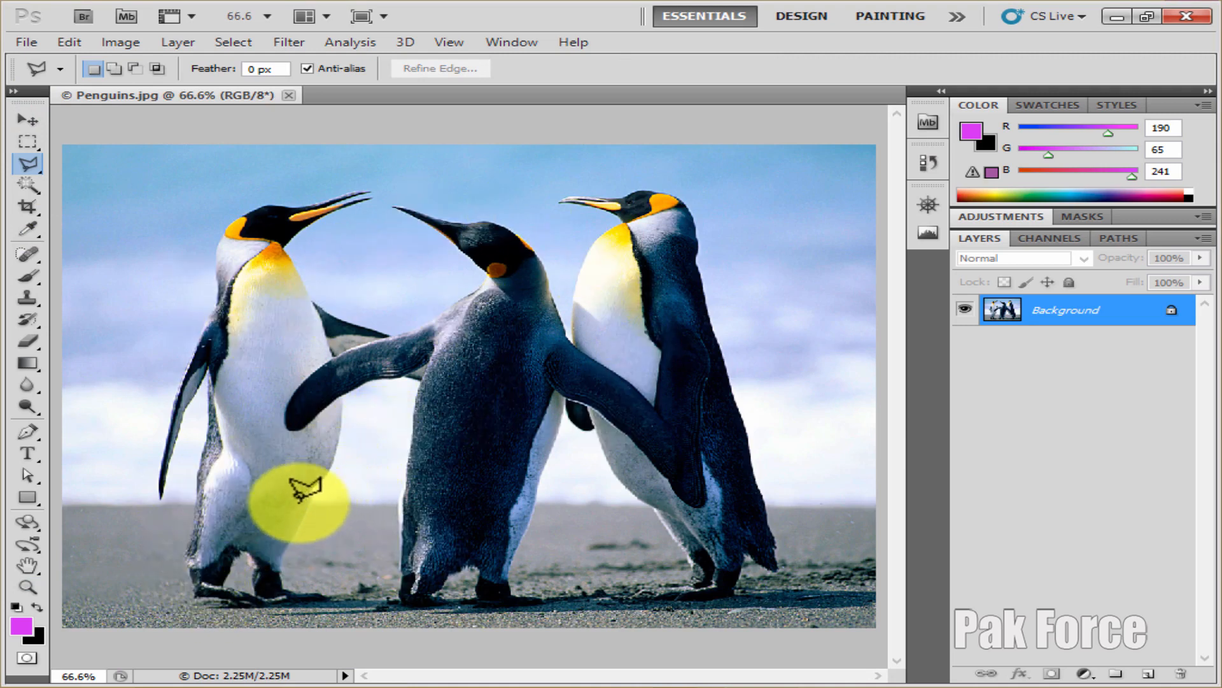
Magnify the picture to 400% and start a polygonal outline beside the left penguin's lower leg, tracing up its outer edge
key("ctrl+plus")
key("ctrl+plus")
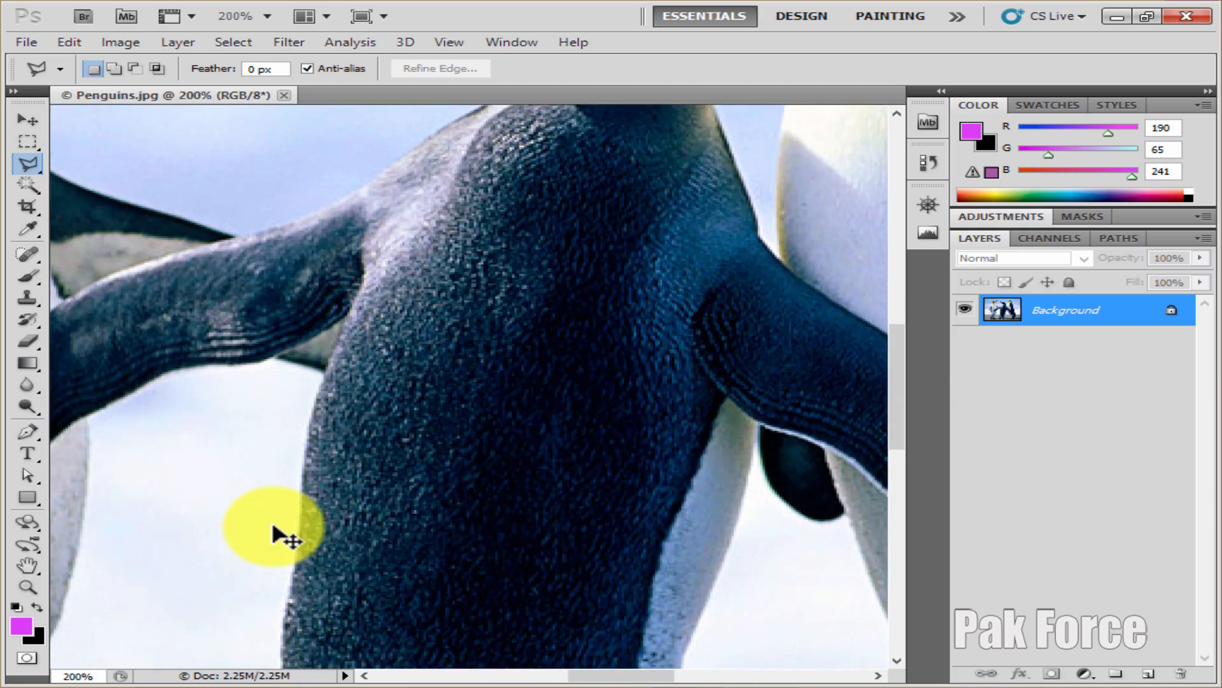
key("ctrl+plus")
key("ctrl+plus")
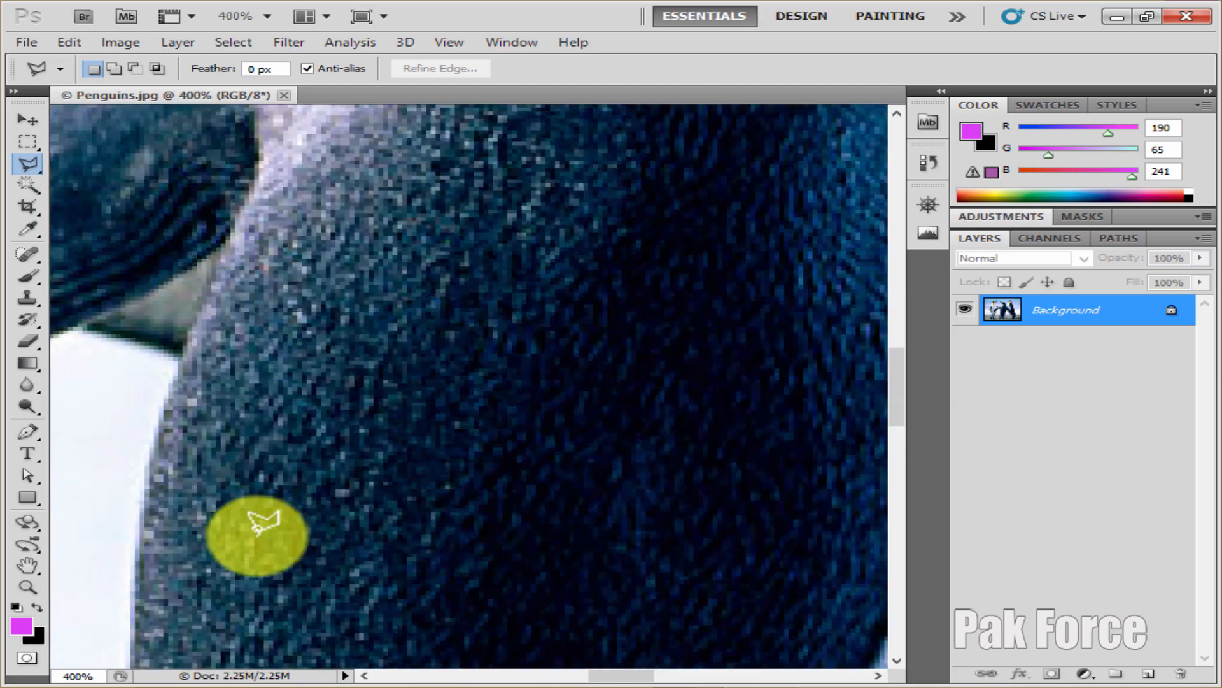
left_click_drag(221, 534, 639, 360)
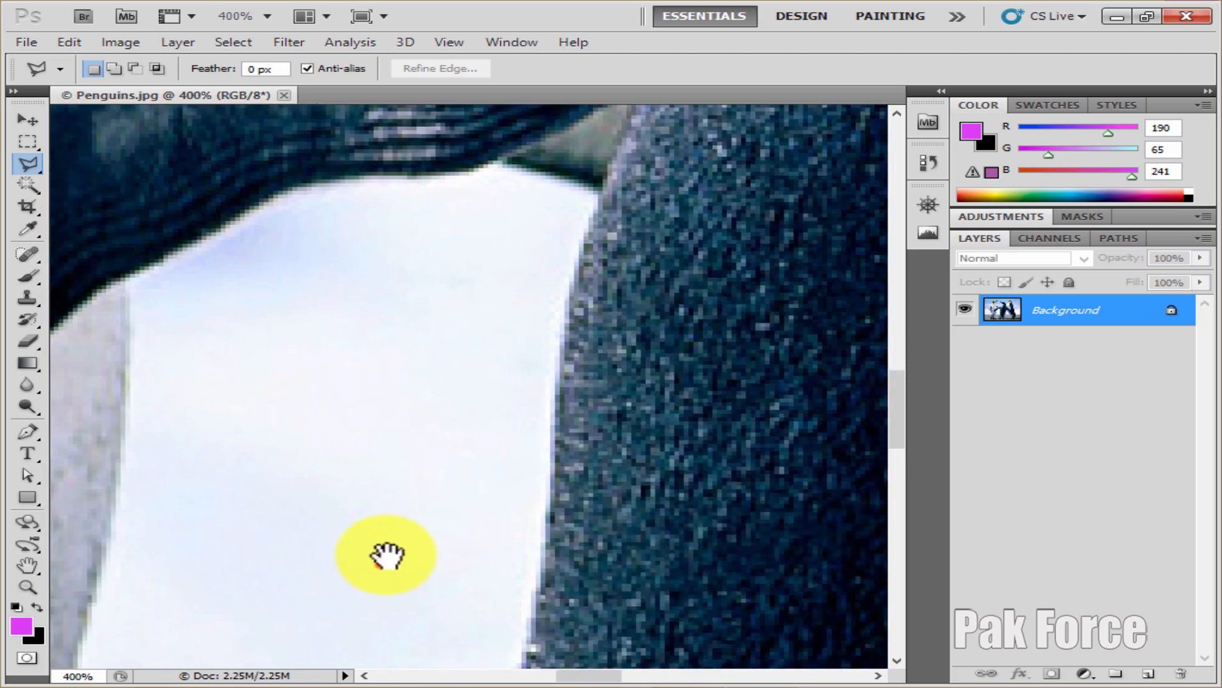
left_click_drag(380, 564, 646, 389)
left_click_drag(269, 540, 623, 337)
left_click_drag(259, 442, 354, 408)
left_click_drag(46, 666, 327, 480)
left_click_drag(231, 521, 510, 334)
left_click_drag(266, 561, 475, 417)
left_click(275, 508)
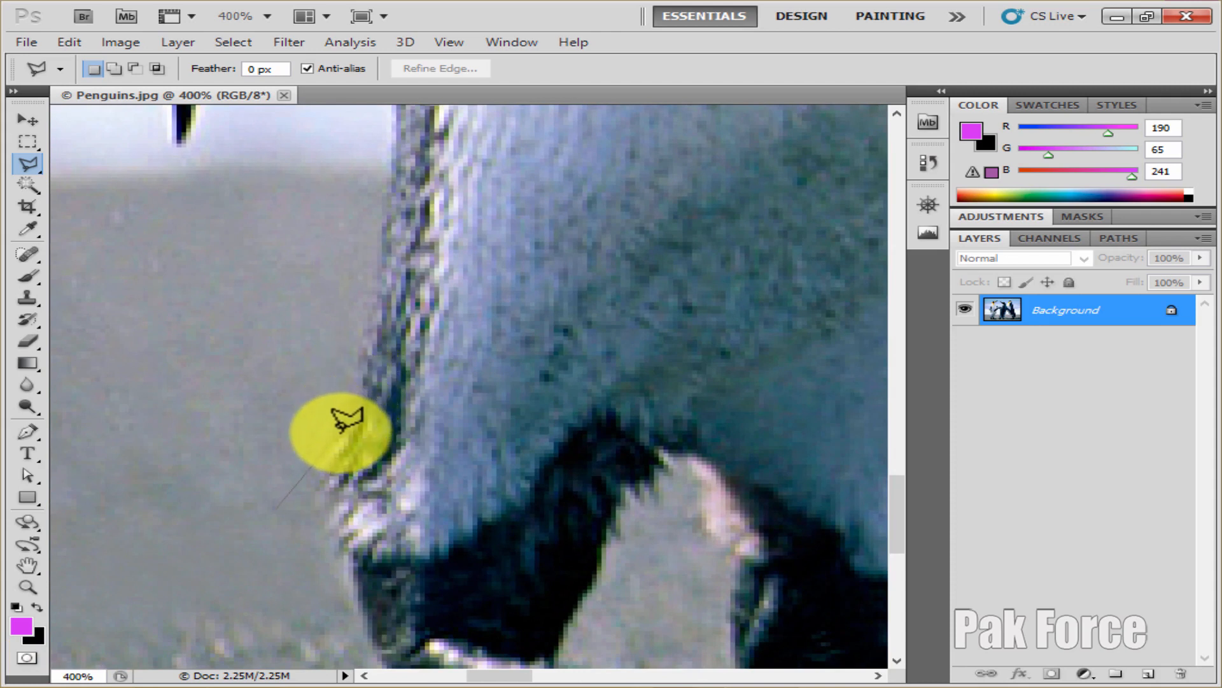
left_click(343, 414)
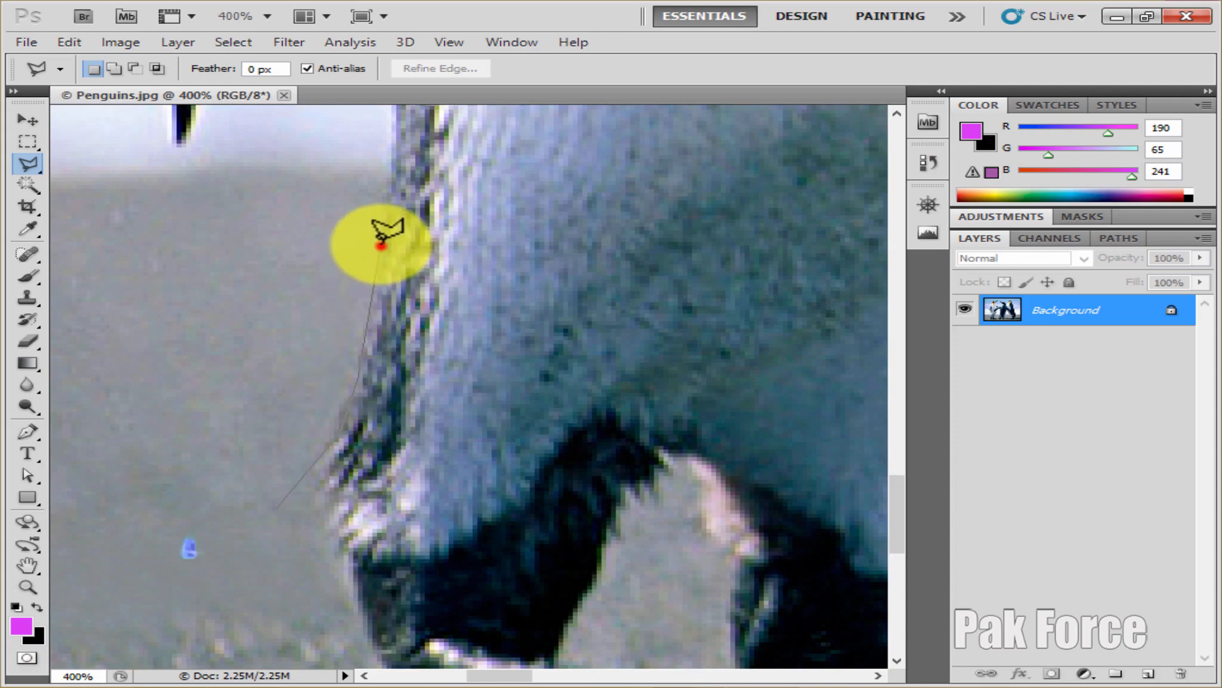
left_click(381, 245)
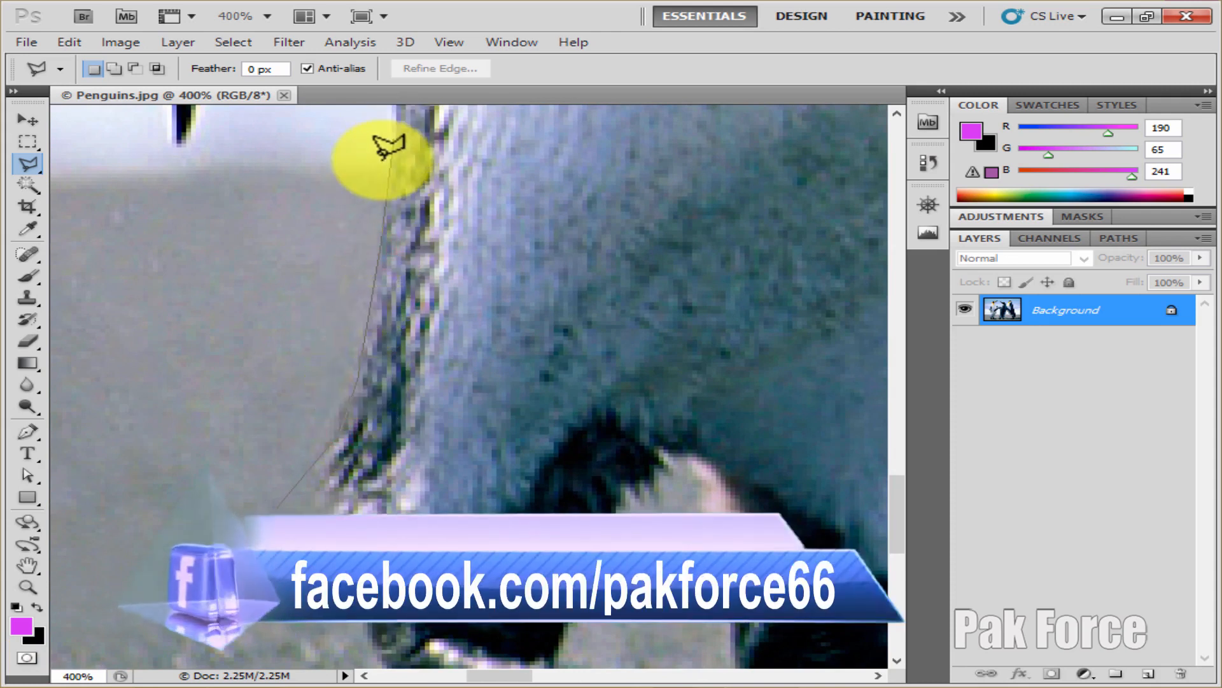
Continue the outline up the left penguin's back to the gap where its outer flipper meets the body
key("space")
left_click_drag(382, 161, 350, 589)
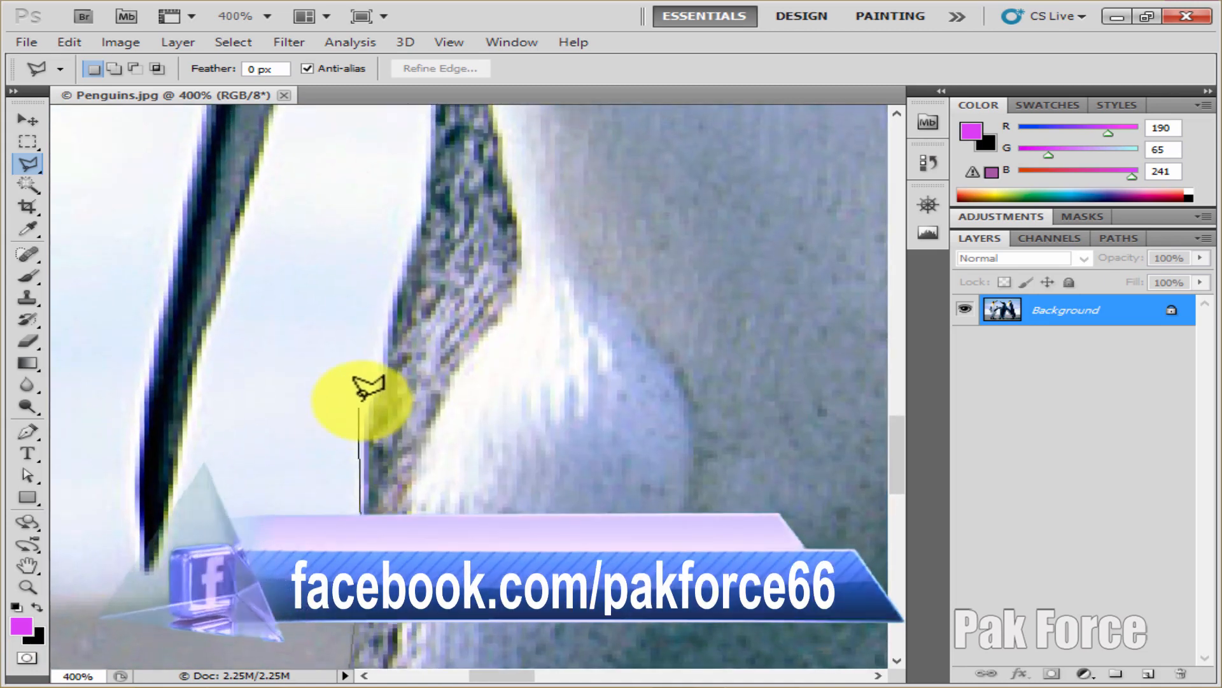
left_click(370, 407)
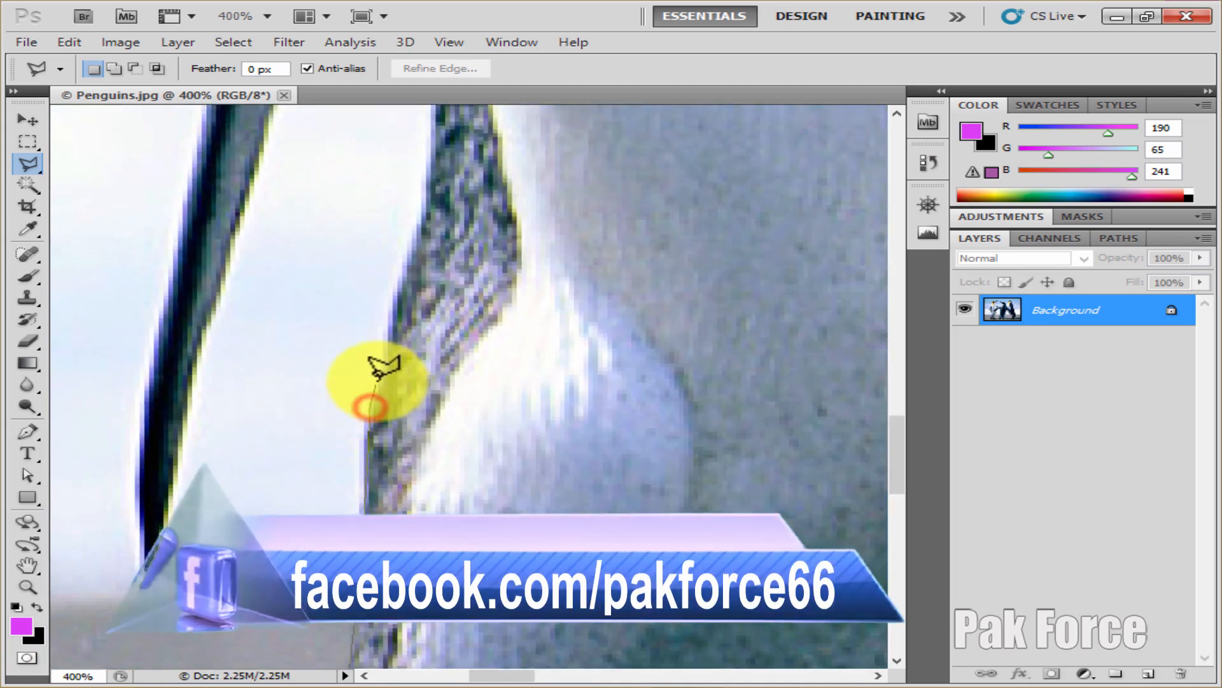
left_click(379, 377)
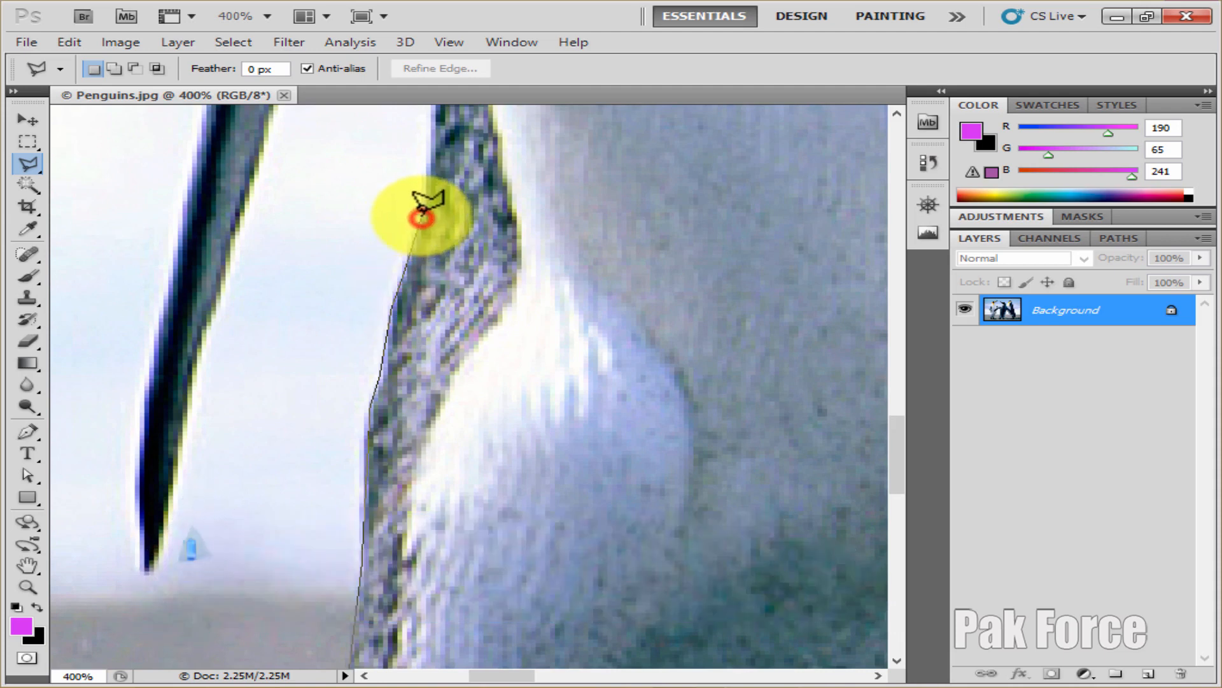
left_click(421, 218)
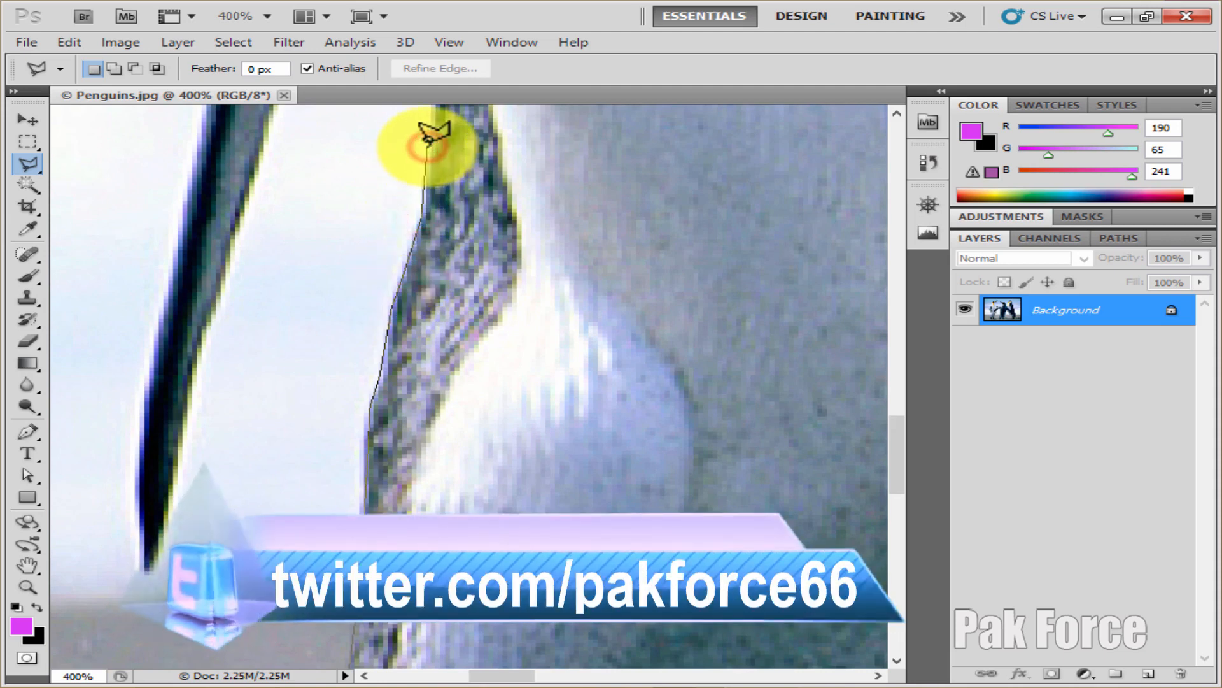
left_click_drag(428, 147, 366, 513)
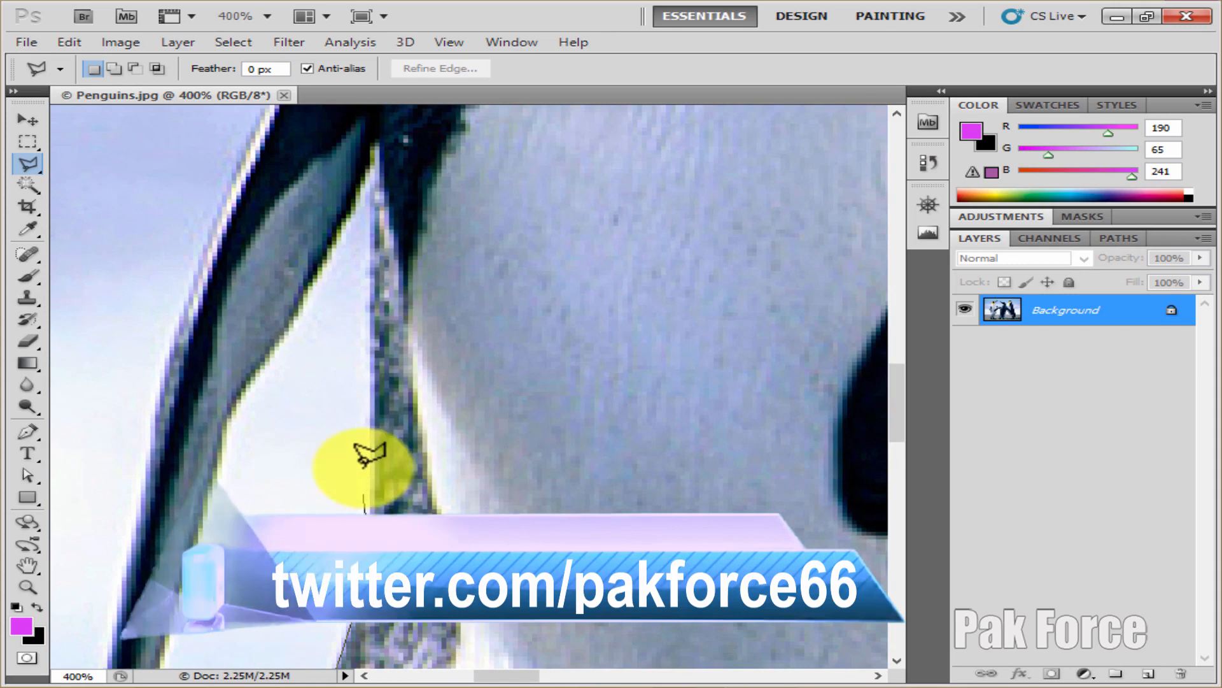
left_click(371, 414)
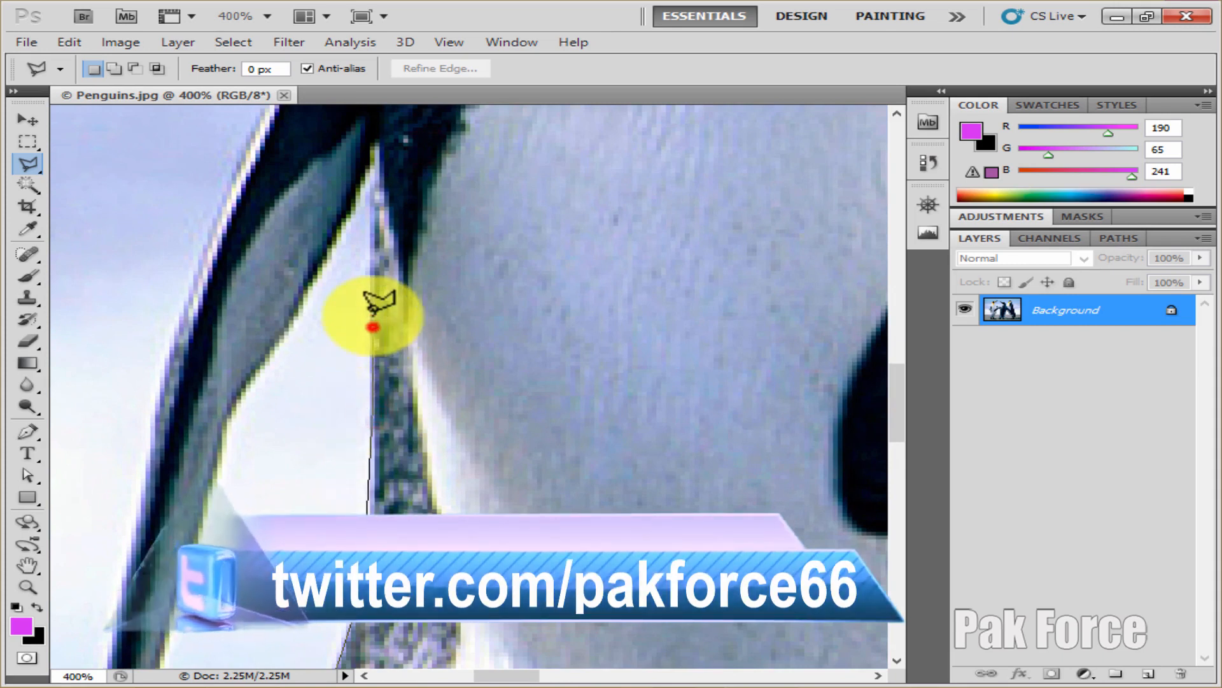
left_click(373, 212)
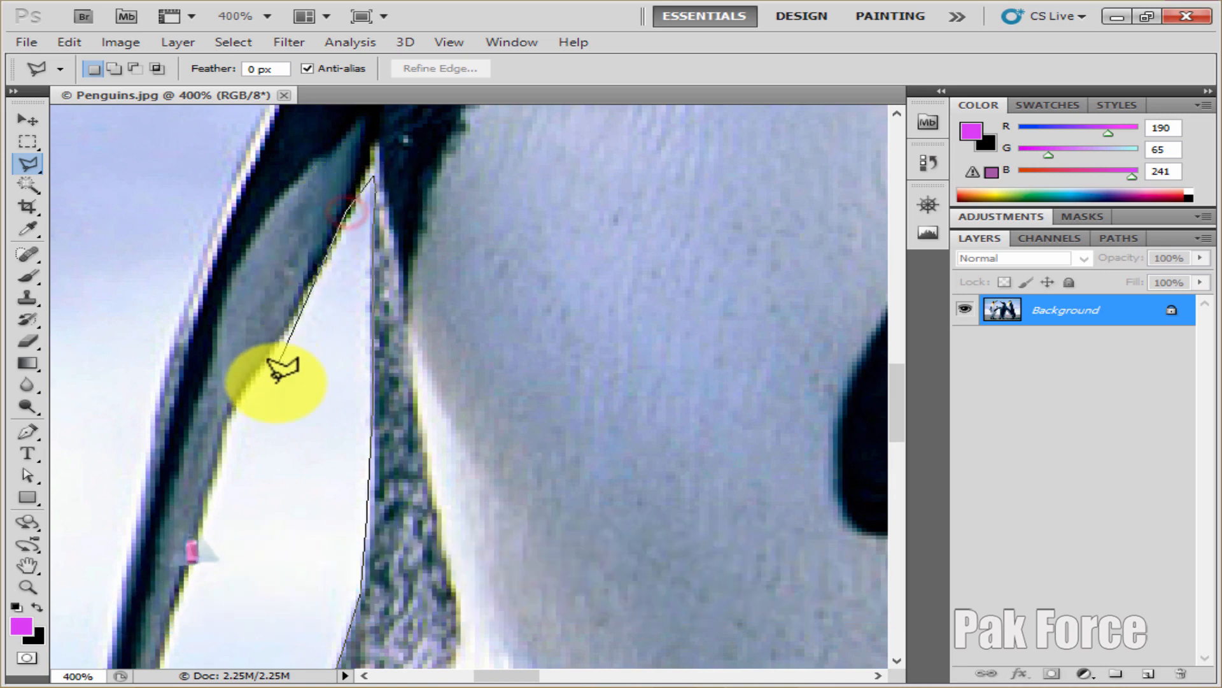
Trace the inner edge of the left penguin's outer flipper down towards its tip
left_click(283, 337)
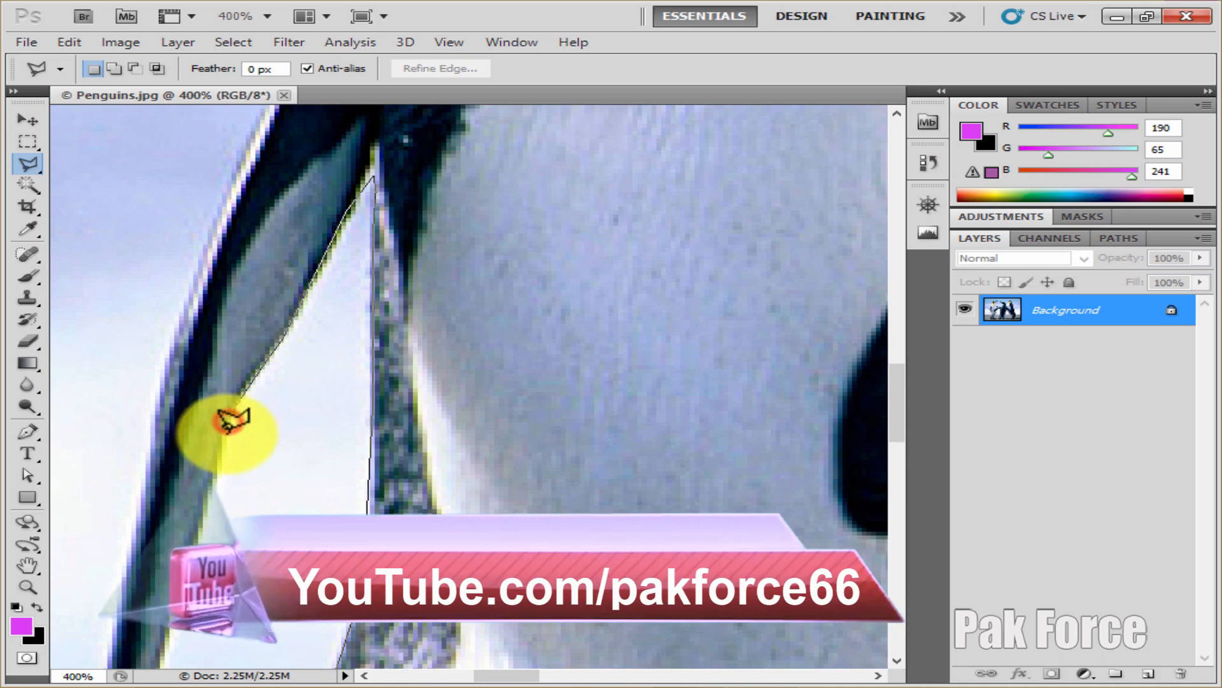
left_click(226, 438)
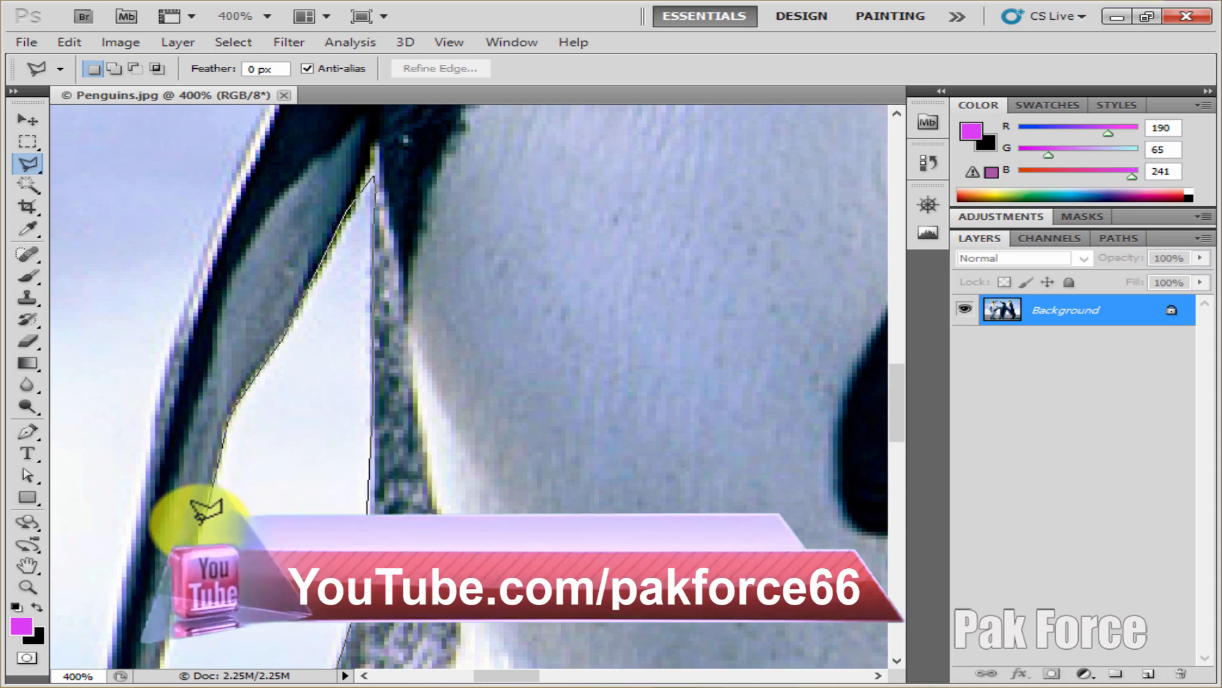
left_click(197, 531)
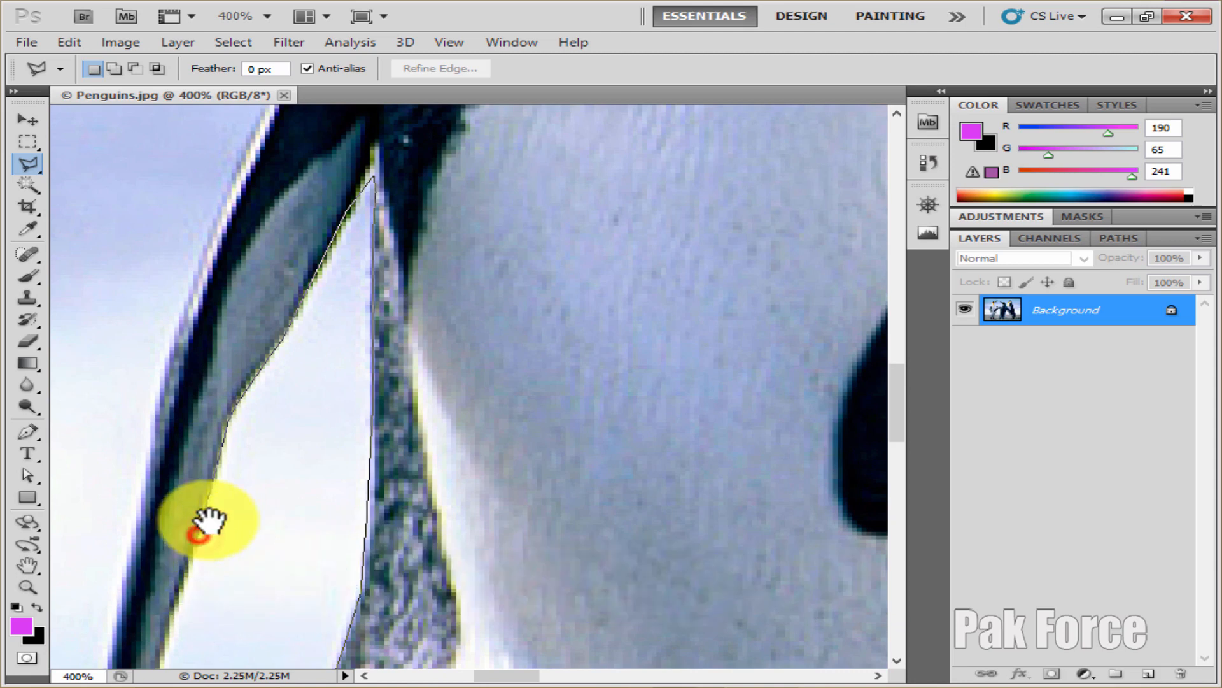
left_click_drag(210, 521, 369, 287)
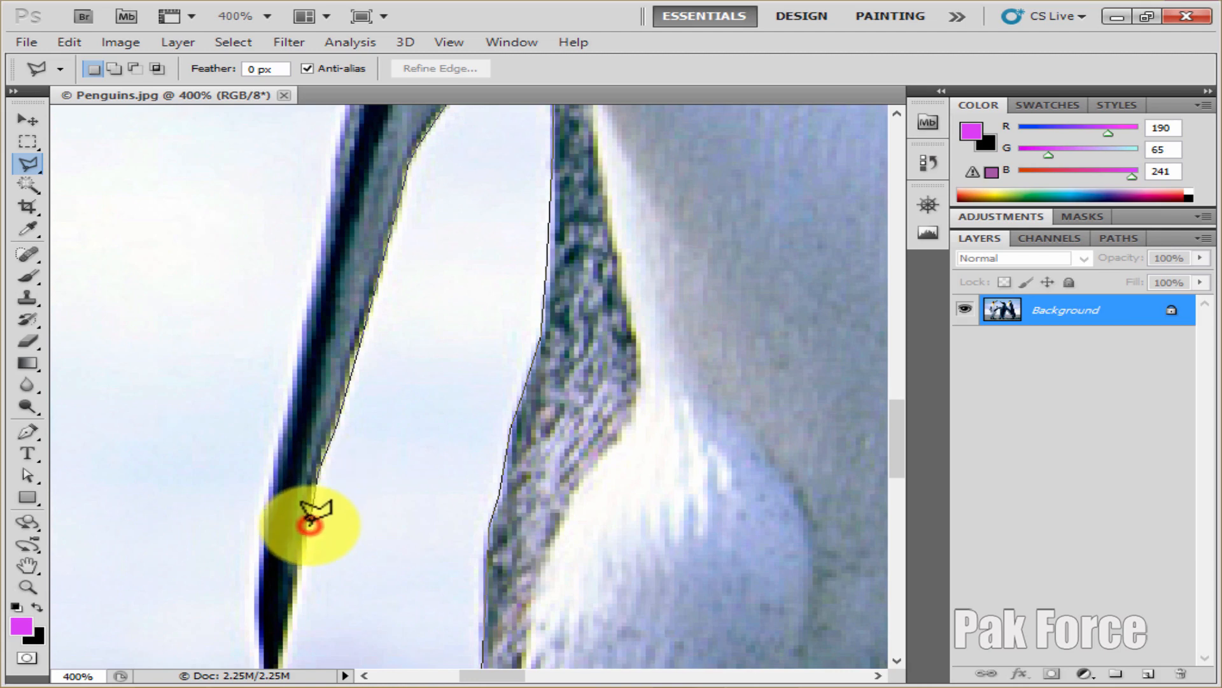
left_click_drag(312, 522, 368, 273)
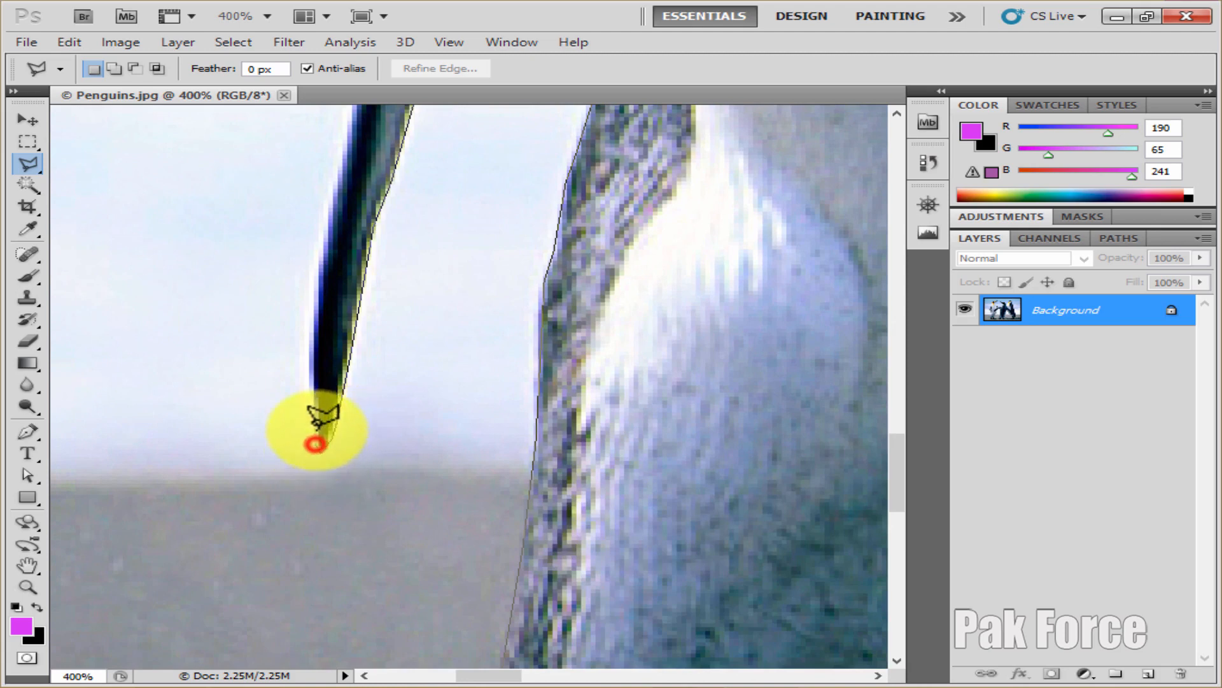
Carry the outline around the flipper tip and up its outer edge to the left penguin's shoulder
left_click(314, 328)
left_click(327, 213)
left_click_drag(346, 126, 350, 328)
left_click_drag(372, 213, 394, 322)
left_click_drag(468, 154, 388, 357)
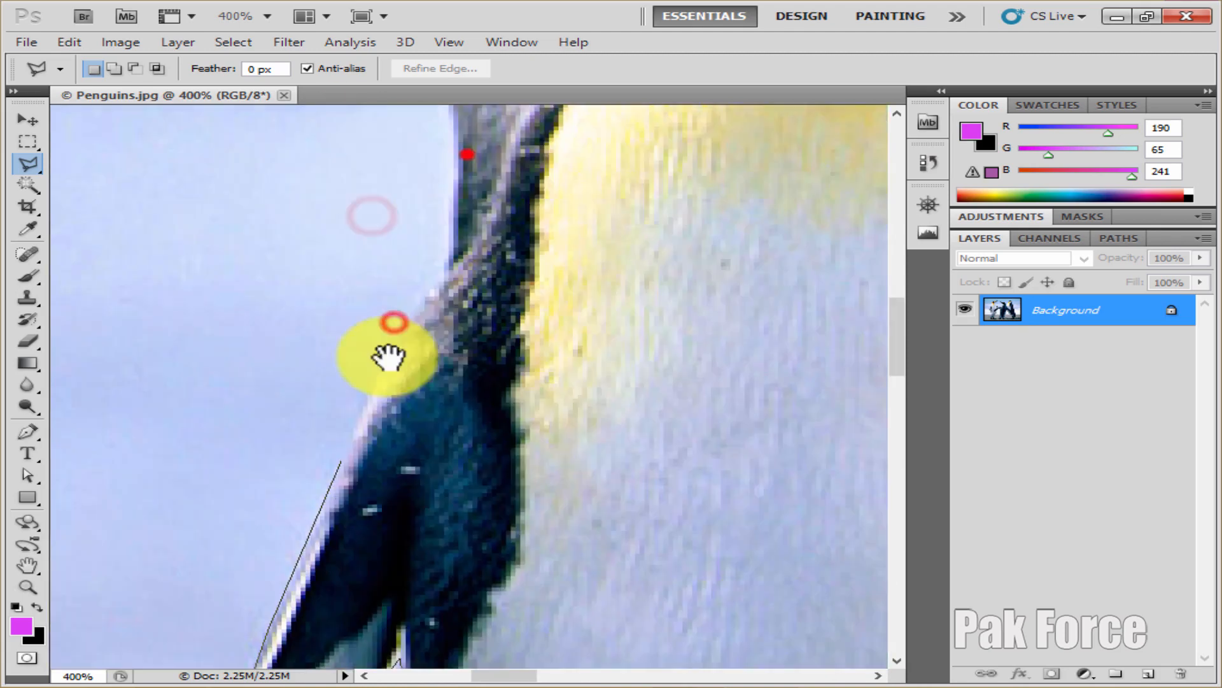
Trace the back of the left penguin's neck and the top of its head to the base of the beak
left_click_drag(447, 255, 519, 366)
left_click(541, 289)
left_click(587, 216)
left_click_drag(739, 117, 442, 338)
left_click(480, 330)
left_click(521, 330)
left_click(602, 343)
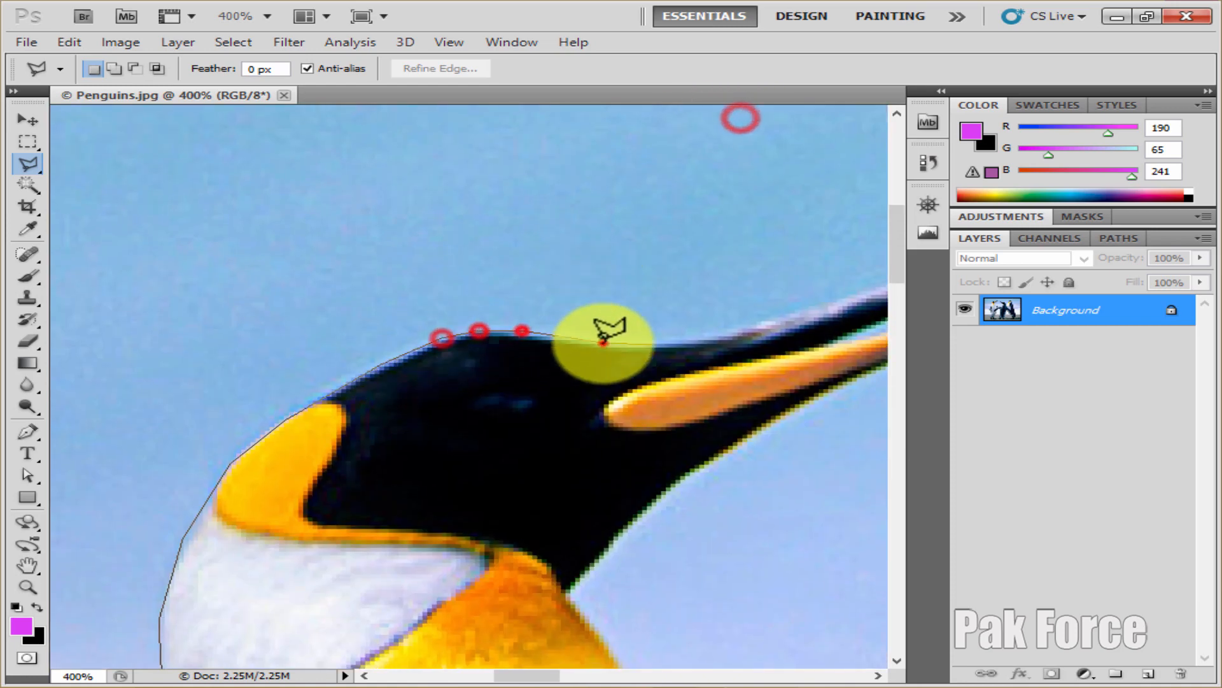
Outline the upper half of the left penguin's beak to its tip and trace the gap between the two beak halves
left_click(811, 307)
left_click_drag(870, 288, 415, 329)
left_click(513, 297)
left_click(637, 288)
left_click(573, 312)
left_click(394, 375)
left_click(417, 366)
left_click(489, 355)
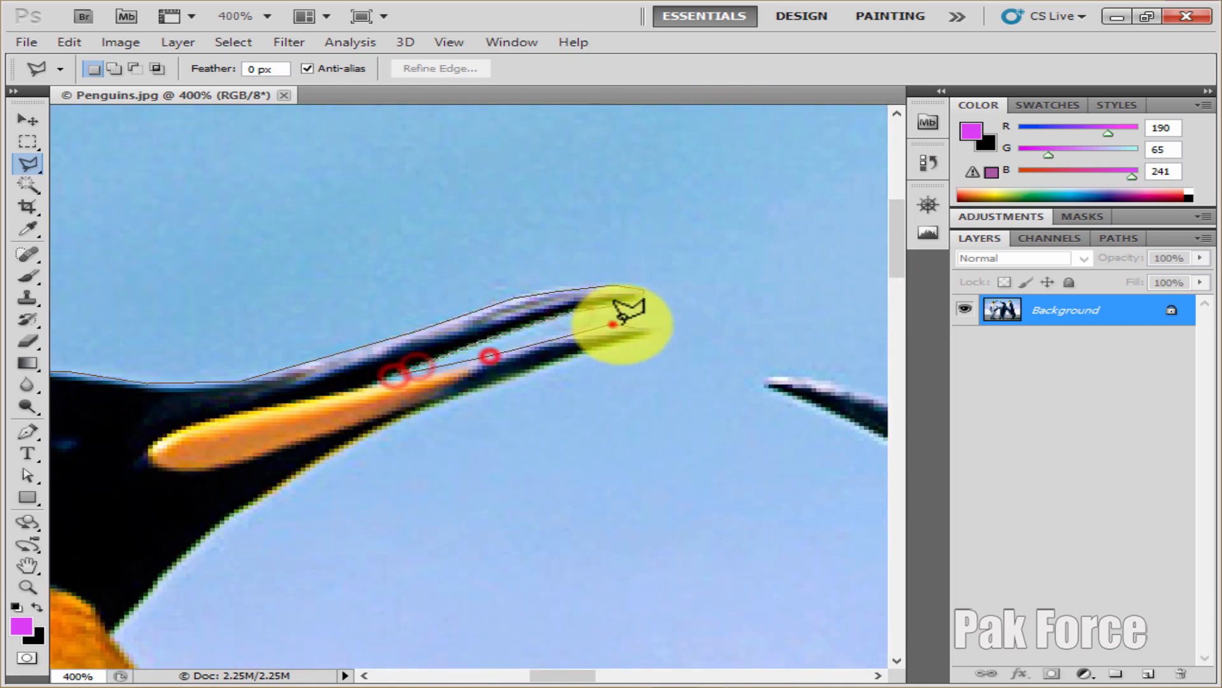
Trace the underside of the left penguin's lower beak from its tip down to the throat
left_click(576, 355)
left_click(499, 376)
left_click(418, 409)
left_click(341, 445)
left_click(273, 494)
left_click(204, 535)
left_click(154, 586)
left_click_drag(107, 637, 261, 392)
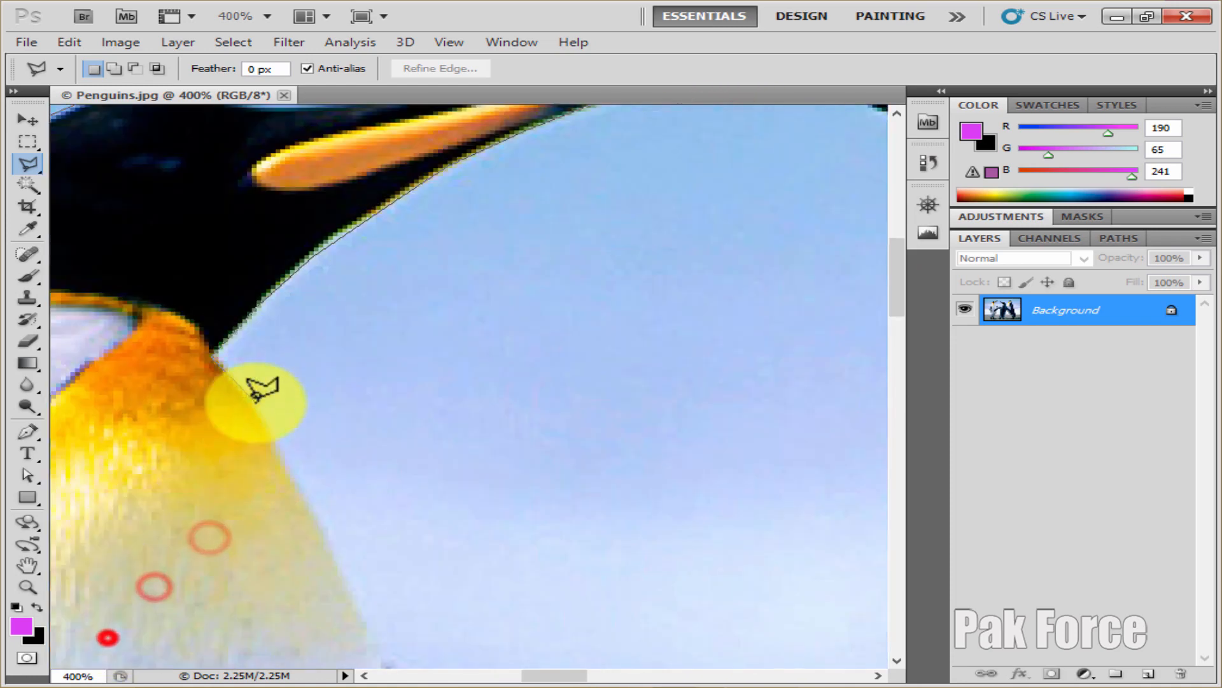
Extend the outline down the left penguin's chest and along the touching flippers to the middle penguin's shoulder
left_click_drag(361, 611, 396, 355)
left_click(387, 366)
left_click(440, 401)
left_click(497, 445)
left_click_drag(854, 567, 513, 390)
left_click_drag(887, 225, 414, 378)
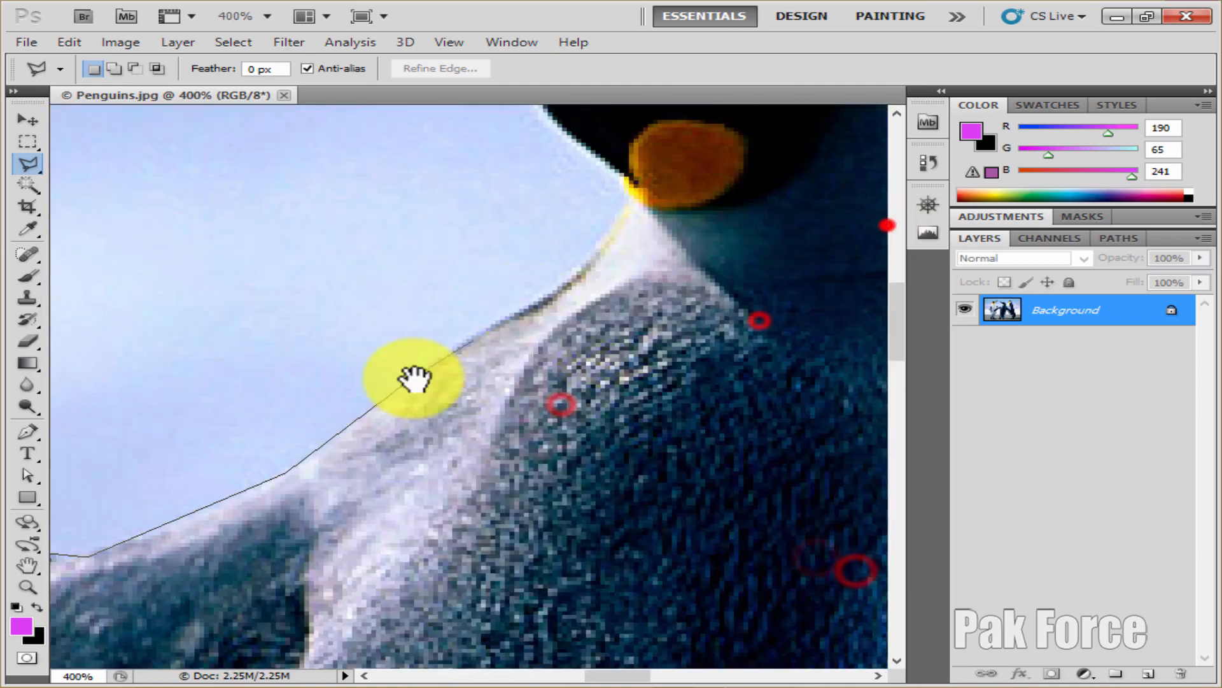
Trace the middle penguin's shoulder, throat and the underside of its beak around the tip
left_click(494, 325)
left_click(560, 284)
left_click(595, 254)
left_click(625, 210)
left_click(627, 193)
left_click_drag(559, 134, 692, 373)
left_click(633, 327)
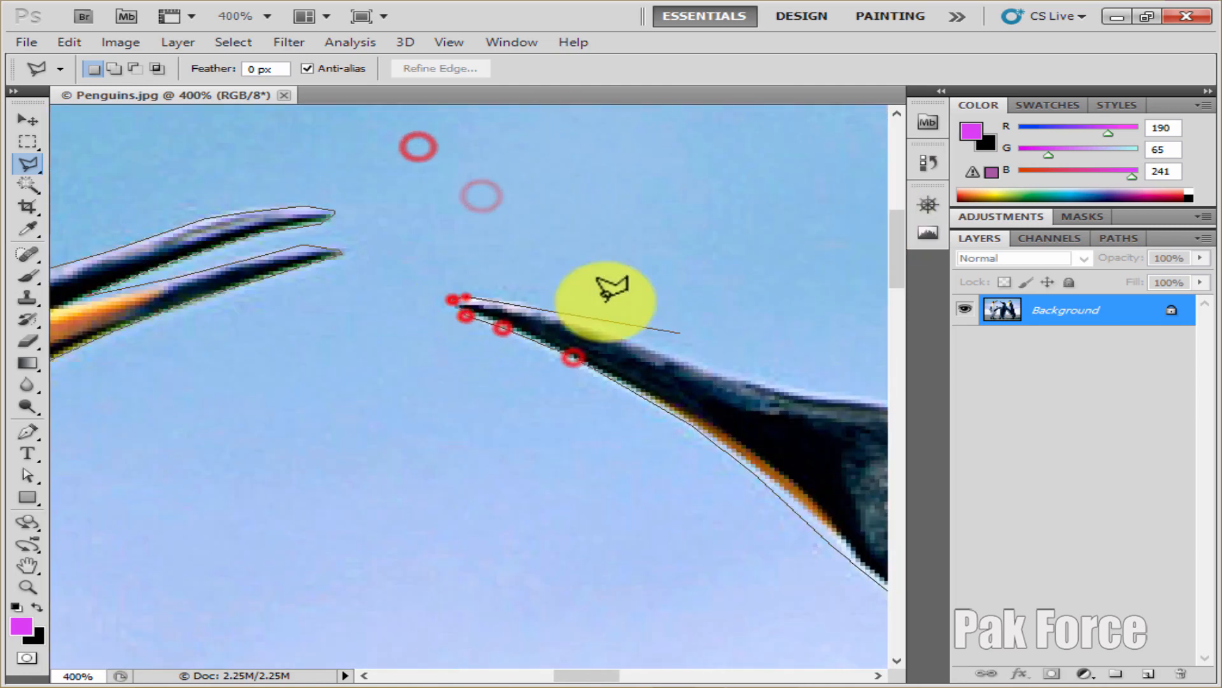
Outline the top of the middle penguin's beak and the crown of its head
left_click(709, 366)
left_click(810, 393)
left_click_drag(851, 396, 527, 325)
left_click(603, 333)
left_click(677, 311)
left_click(734, 311)
left_click(796, 336)
left_click(833, 360)
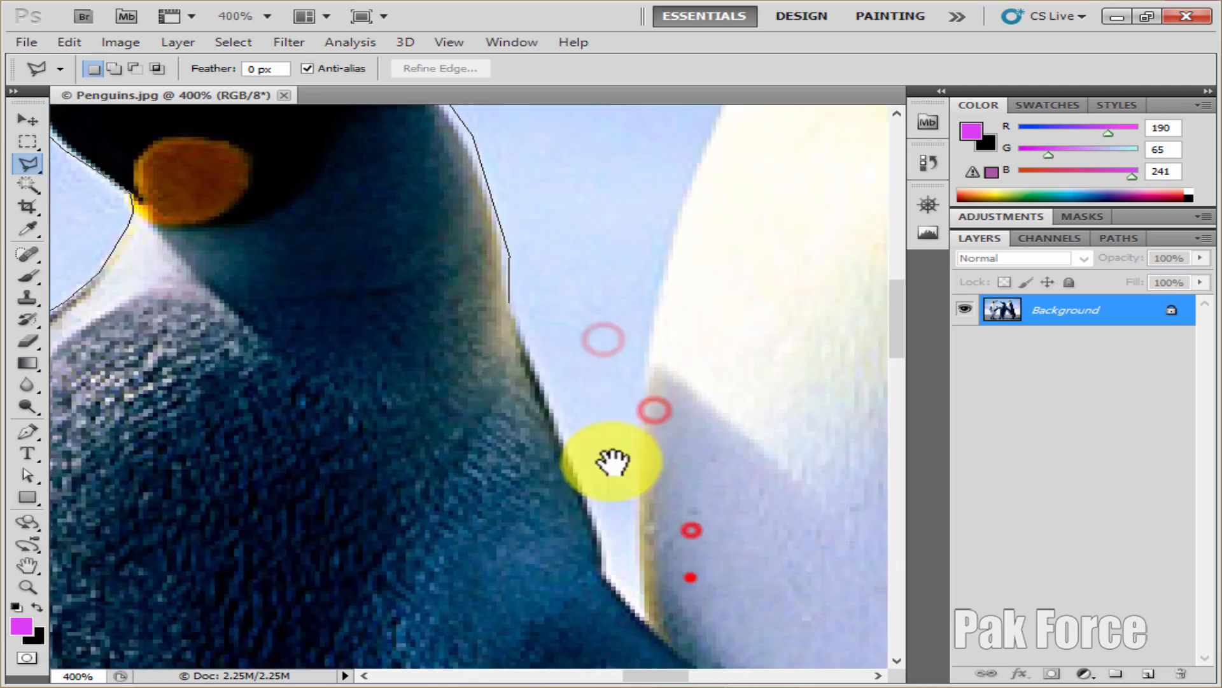
Trace down the back of the middle penguin's neck to its shoulder and up the right penguin's chest
left_click(552, 390)
left_click(610, 591)
left_click(638, 610)
left_click(652, 560)
left_click(647, 471)
left_click(636, 377)
left_click_drag(691, 154, 532, 461)
Outline the right penguin's beak along its underside to the tip and back along its top edge
left_click(560, 407)
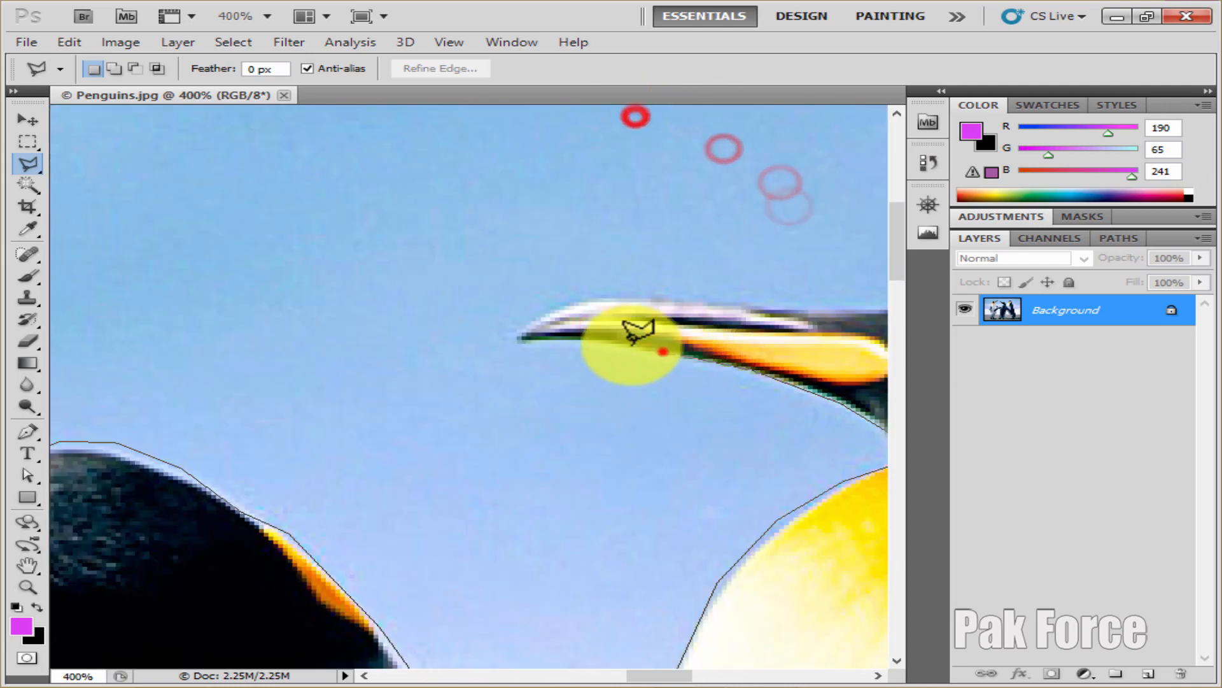
left_click(629, 344)
left_click(592, 342)
left_click(553, 344)
left_click(532, 343)
left_click(512, 335)
left_click(524, 309)
left_click(658, 291)
left_click(776, 302)
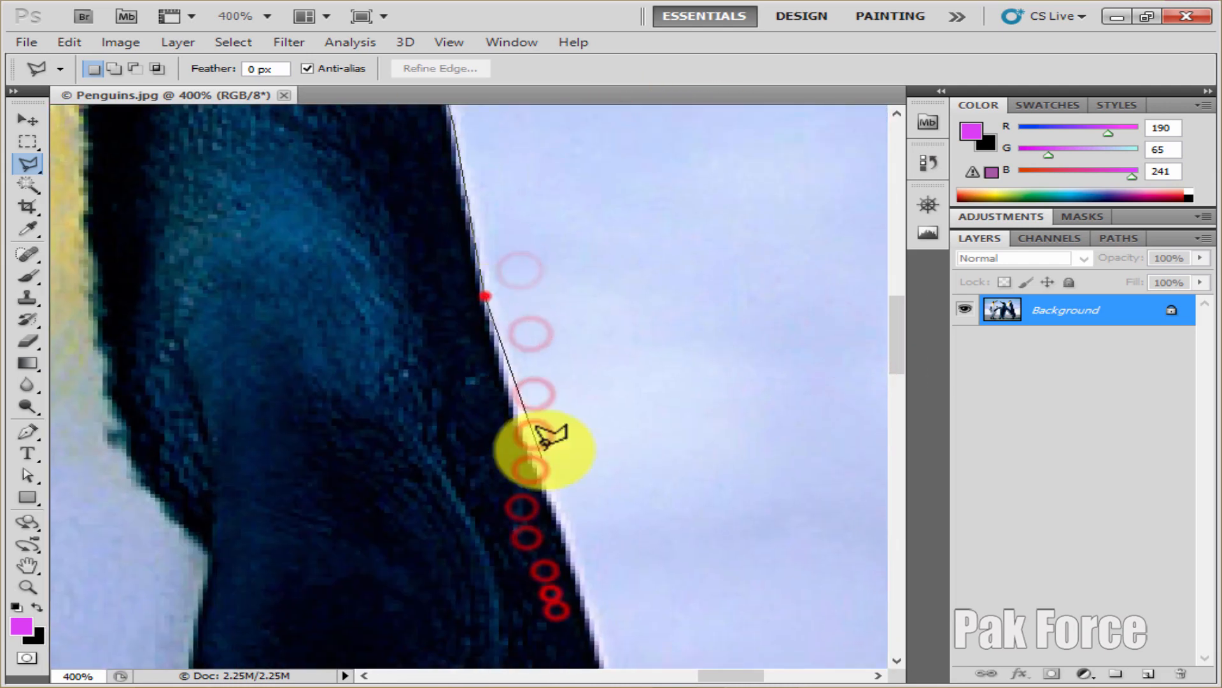
Continue the outline down the right penguin's back to just below the shoreline
left_click(540, 469)
left_click_drag(539, 469, 540, 89)
left_click_drag(677, 518, 496, 115)
left_click_drag(622, 568, 513, 311)
left_click(525, 345)
left_click(554, 446)
left_click(568, 494)
left_click(565, 530)
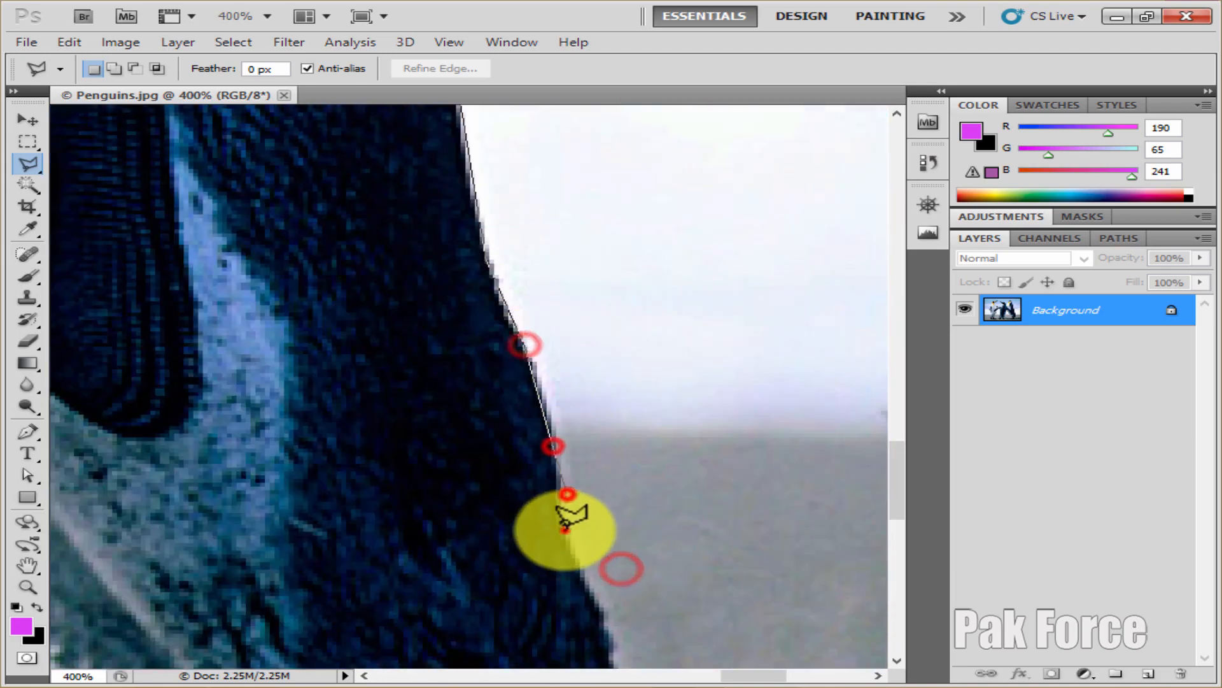
Trace the right penguin's lower back and tail down towards its feet
left_click_drag(562, 521, 462, 300)
left_click(472, 338)
left_click(495, 384)
left_click(496, 429)
left_click(497, 472)
left_click(503, 510)
left_click(516, 559)
left_click(486, 589)
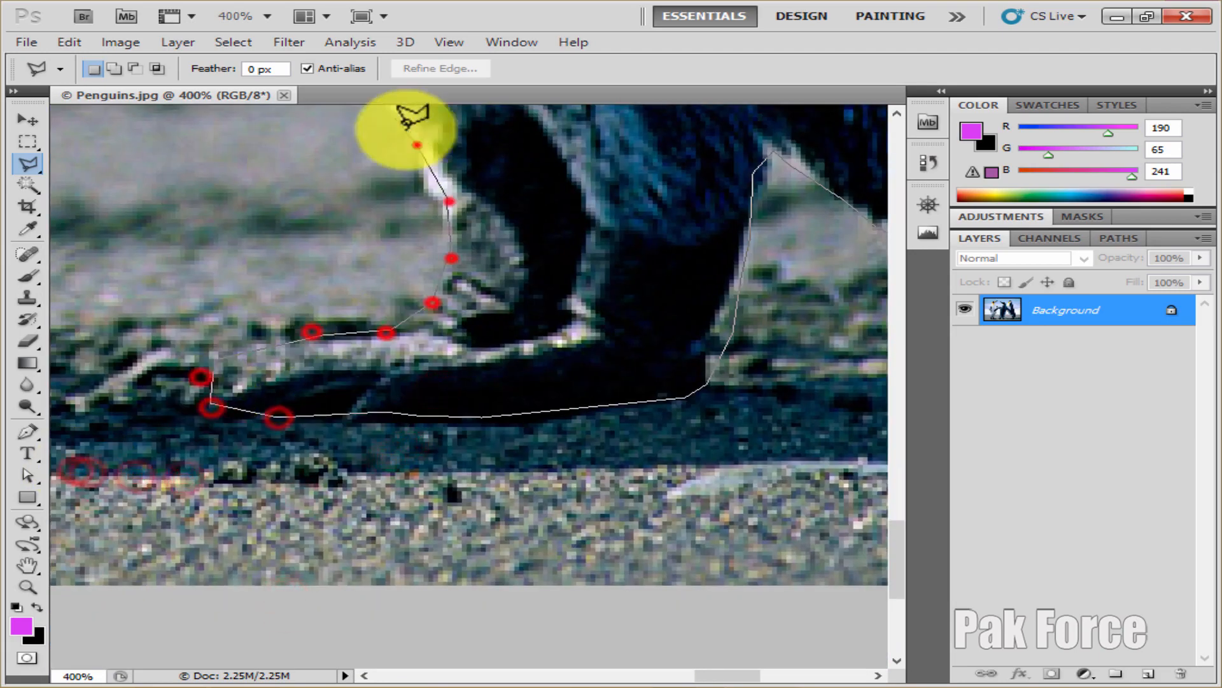
Extend the outline from the right penguin's foot up its leg and belly and over to the middle penguin's side
left_click_drag(395, 116, 596, 391)
left_click(297, 115)
left_click_drag(298, 114, 478, 376)
left_click(395, 328)
left_click(300, 219)
left_click_drag(276, 145, 494, 472)
left_click(442, 312)
left_click(407, 312)
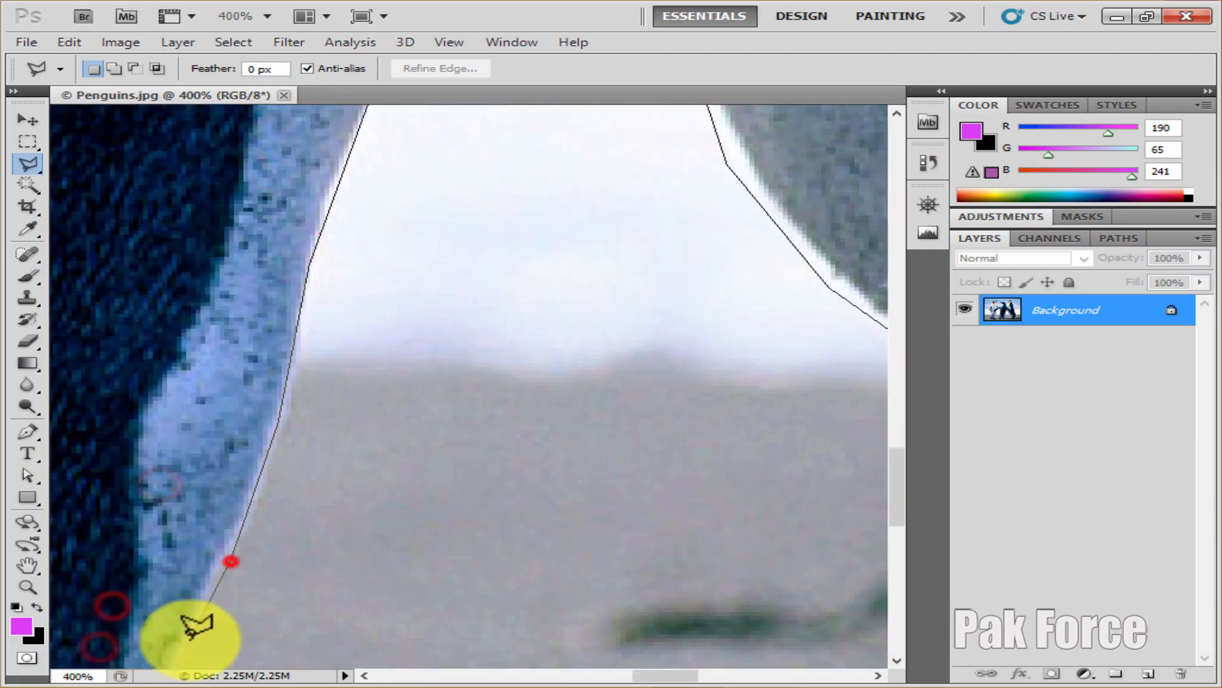
Trace down the middle penguin's white side and around its feet
left_click_drag(195, 633, 422, 299)
left_click(368, 410)
left_click(362, 472)
left_click(360, 518)
left_click(385, 571)
left_click(432, 582)
left_click(523, 575)
left_click(596, 600)
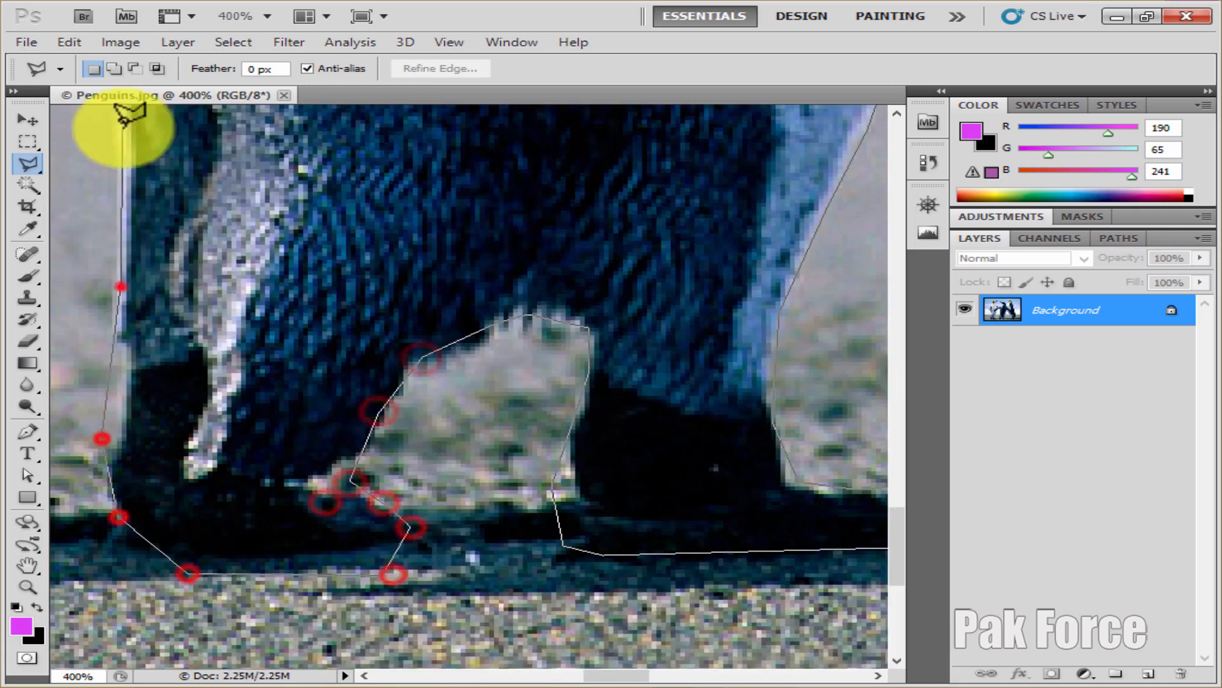
Continue the polygonal outline up the middle penguin's back edge and under its flipper to the left penguin's belly
left_click_drag(123, 128, 536, 546)
left_click(554, 230)
left_click_drag(567, 128, 469, 401)
left_click_drag(514, 128, 510, 519)
left_click(532, 365)
left_click(546, 319)
left_click(491, 286)
left_click(430, 294)
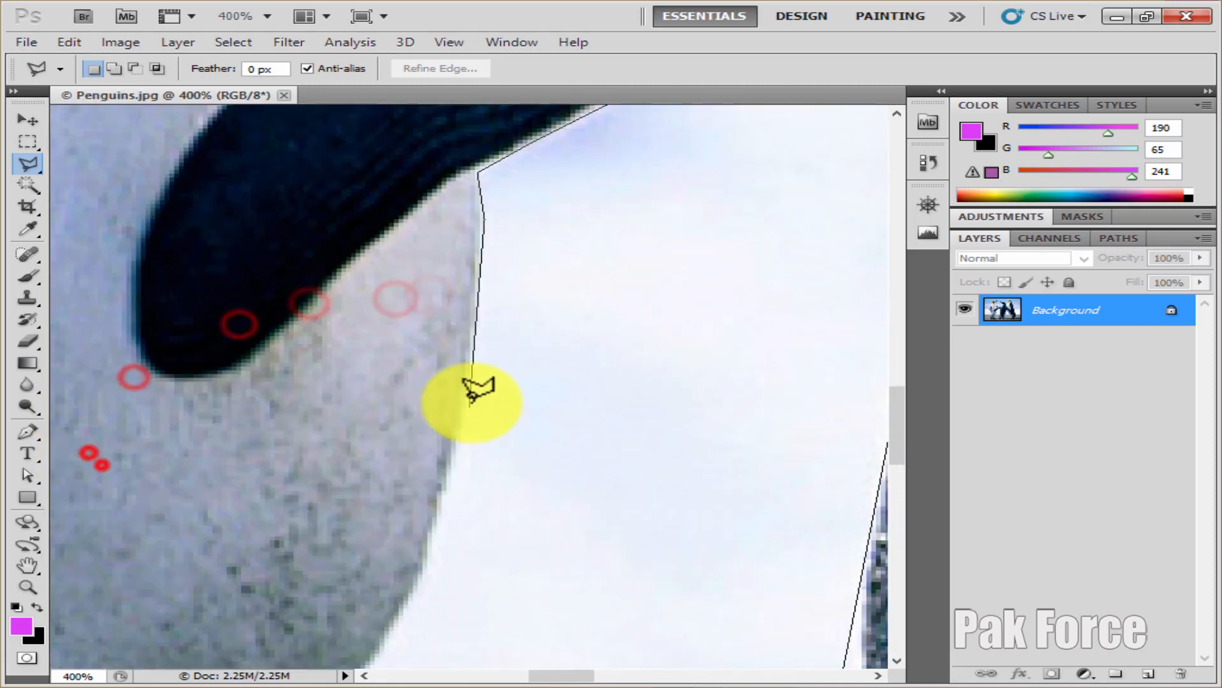
Trace down the left penguin's belly and along the underside of its feet
left_click(423, 584)
left_click_drag(418, 605, 600, 207)
left_click(513, 303)
left_click(491, 316)
left_click_drag(450, 469, 576, 123)
left_click(491, 289)
left_click(448, 369)
left_click(428, 409)
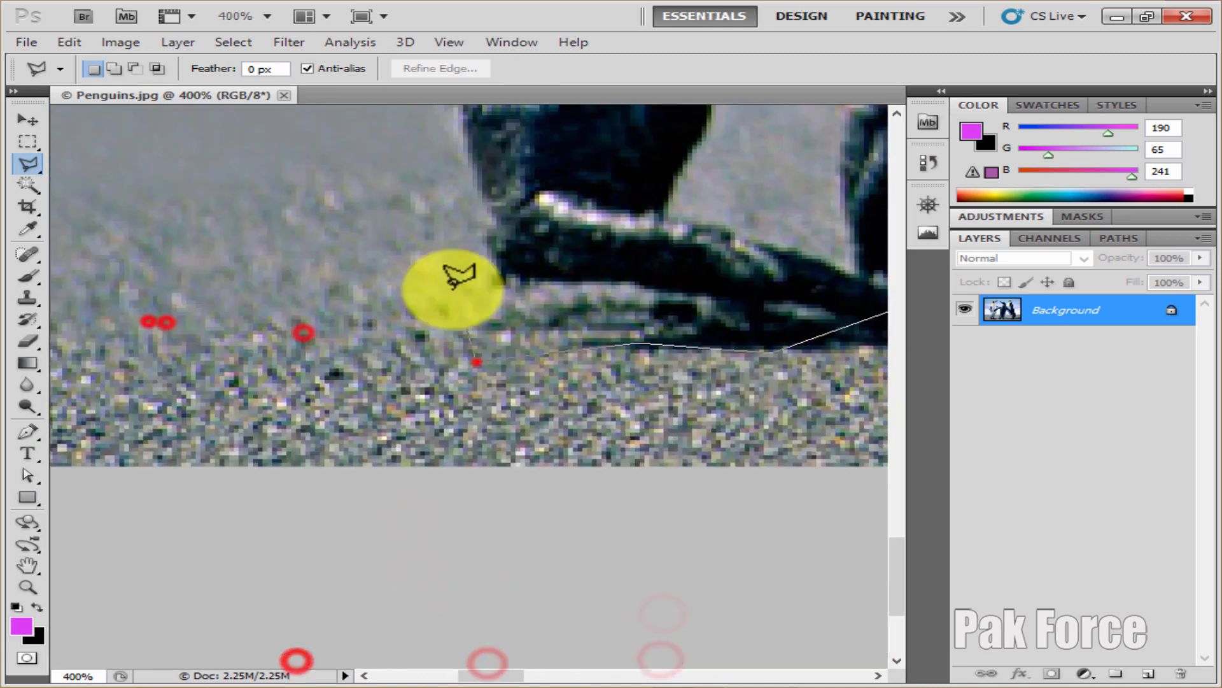
Carry the outline around the left penguin's rear foot and close it into a selection of all three penguins
left_click(453, 287)
left_click(473, 194)
left_click_drag(471, 171, 486, 466)
left_click(445, 323)
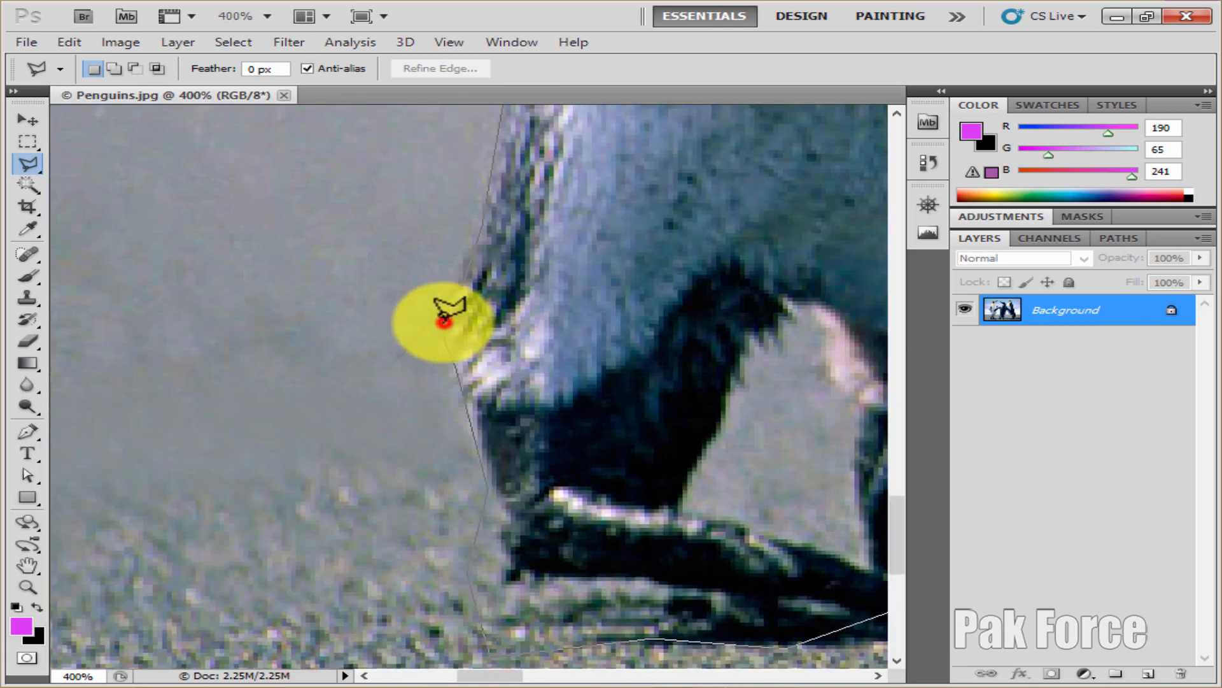
left_click(410, 345)
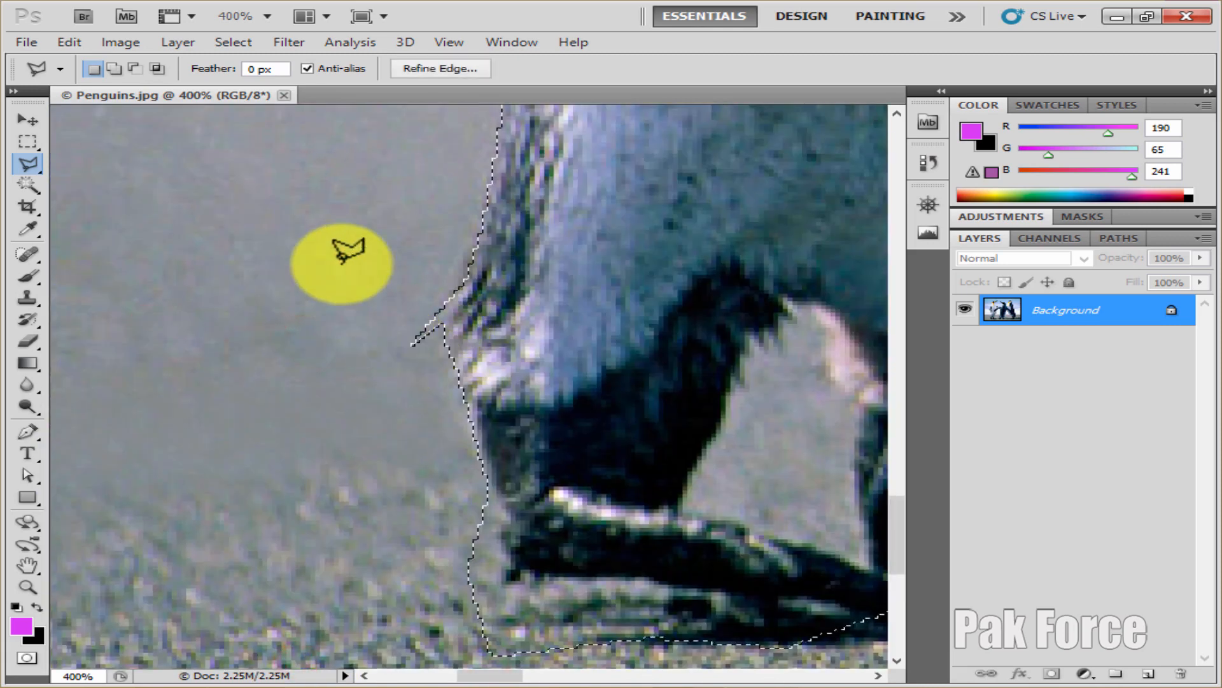
key("ctrl+minus")
key("ctrl+minus")
key("ctrl+minus")
key("ctrl+minus")
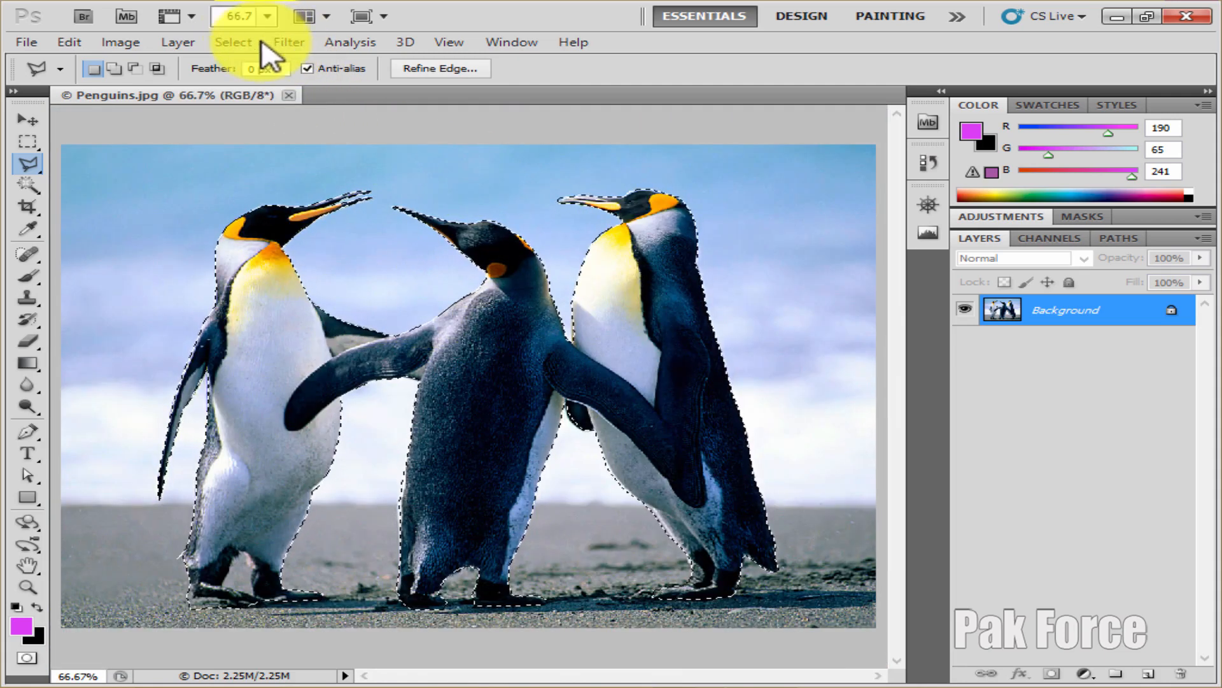
Invert the selection to the background, and invert it back to the penguins
left_click(227, 43)
left_click(252, 115)
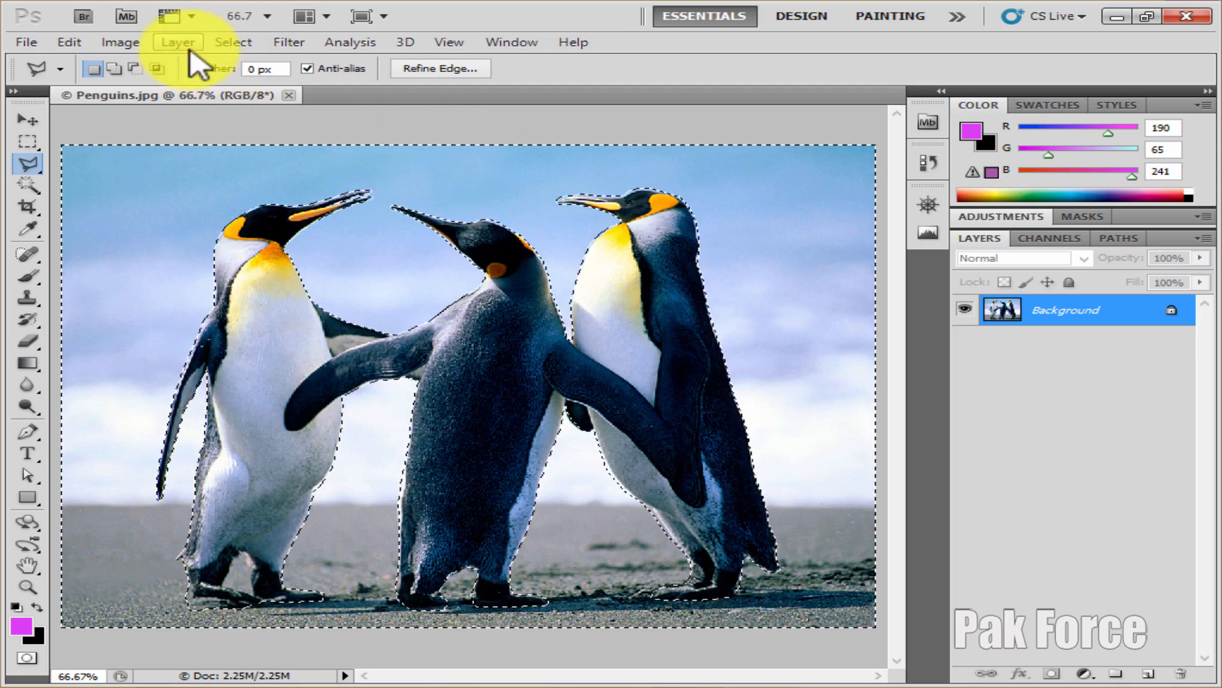
left_click(213, 46)
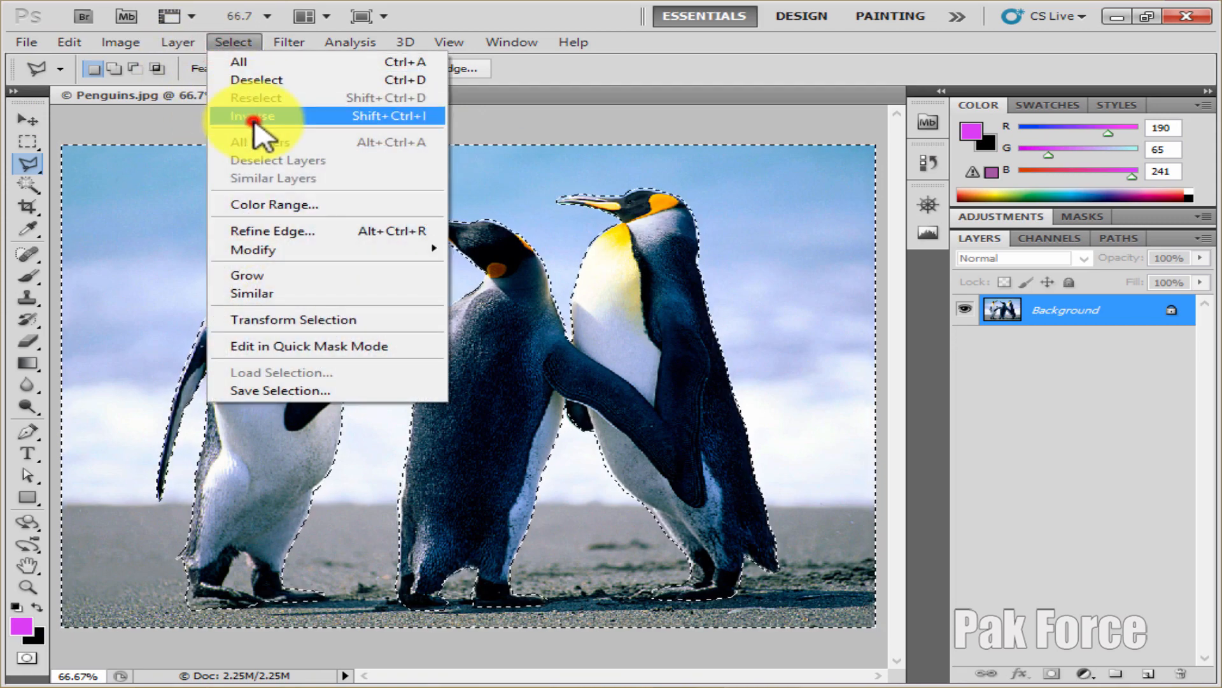
left_click(251, 116)
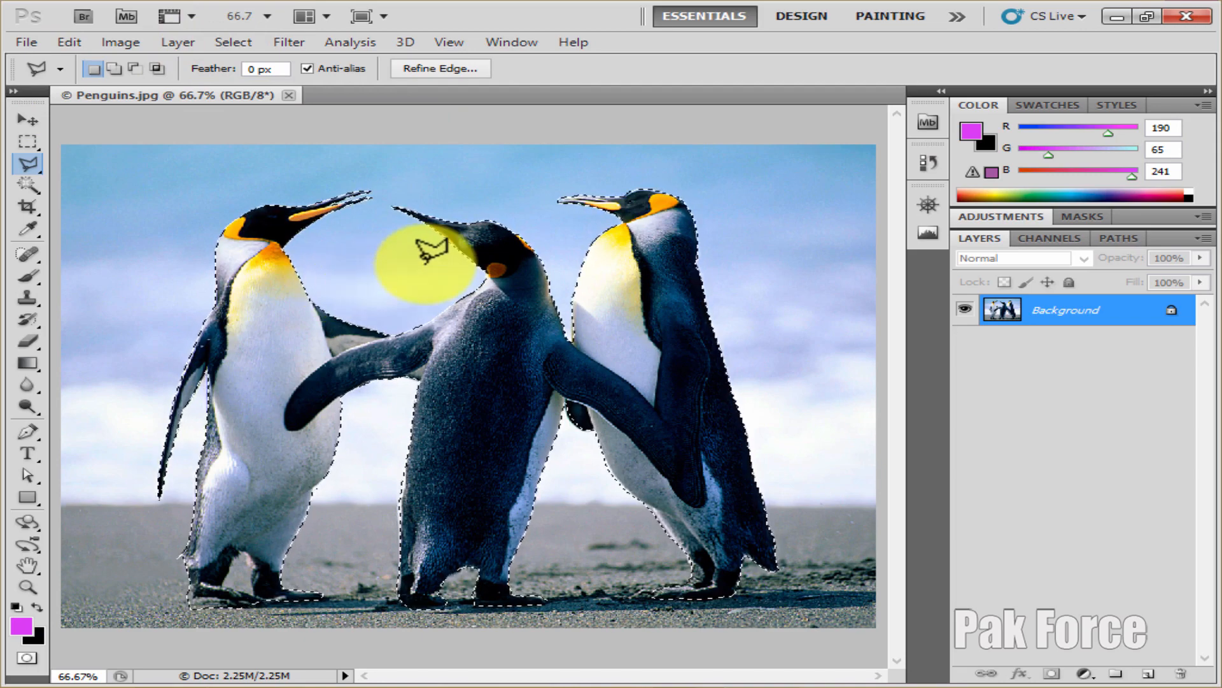
Open the bg_1 image from the photoshop pic folder and paste the copied penguins into it
left_click(27, 42)
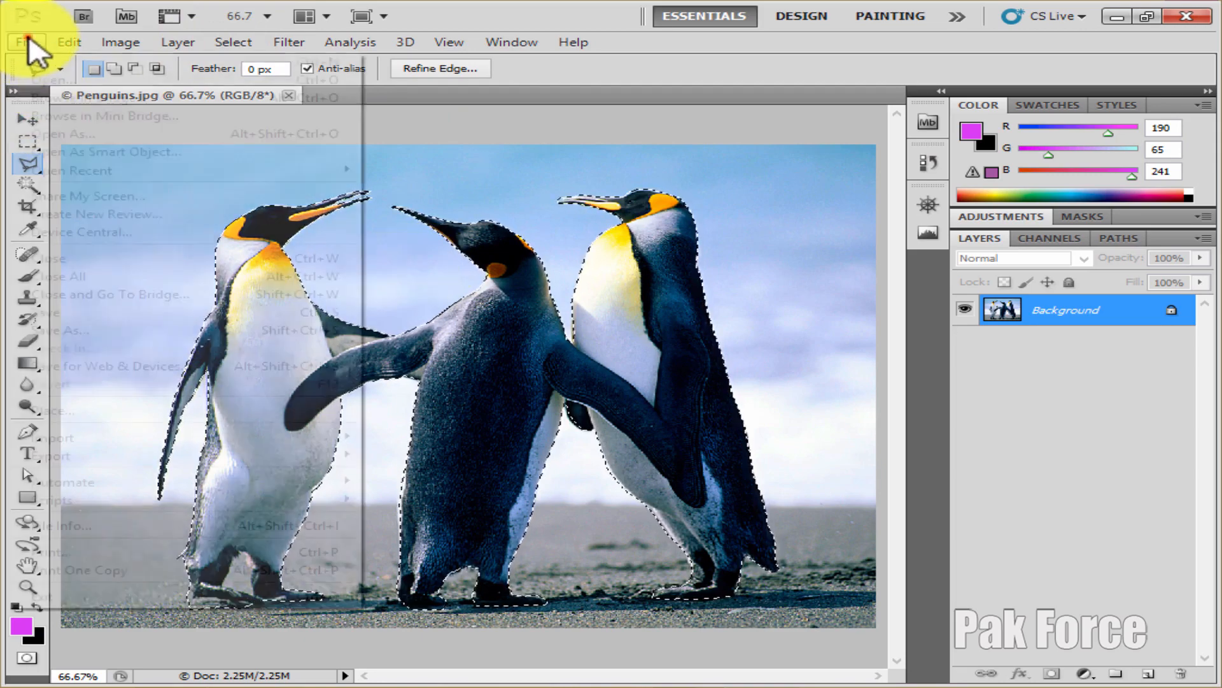
left_click(35, 84)
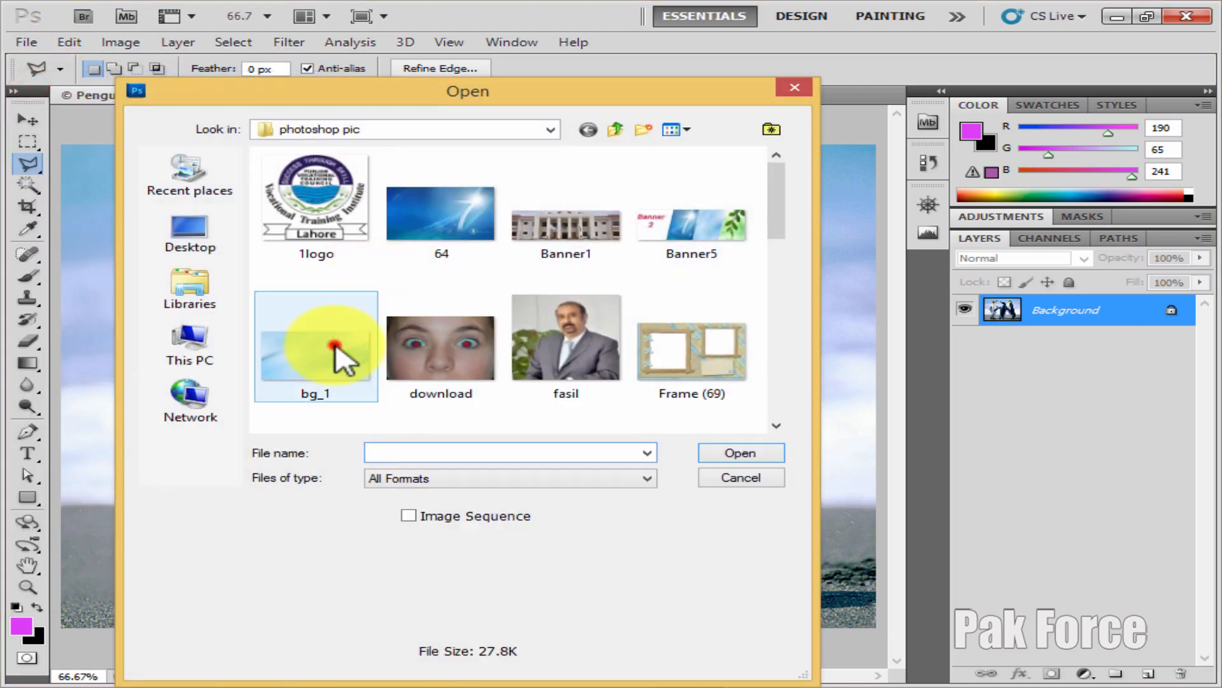
left_click(726, 454)
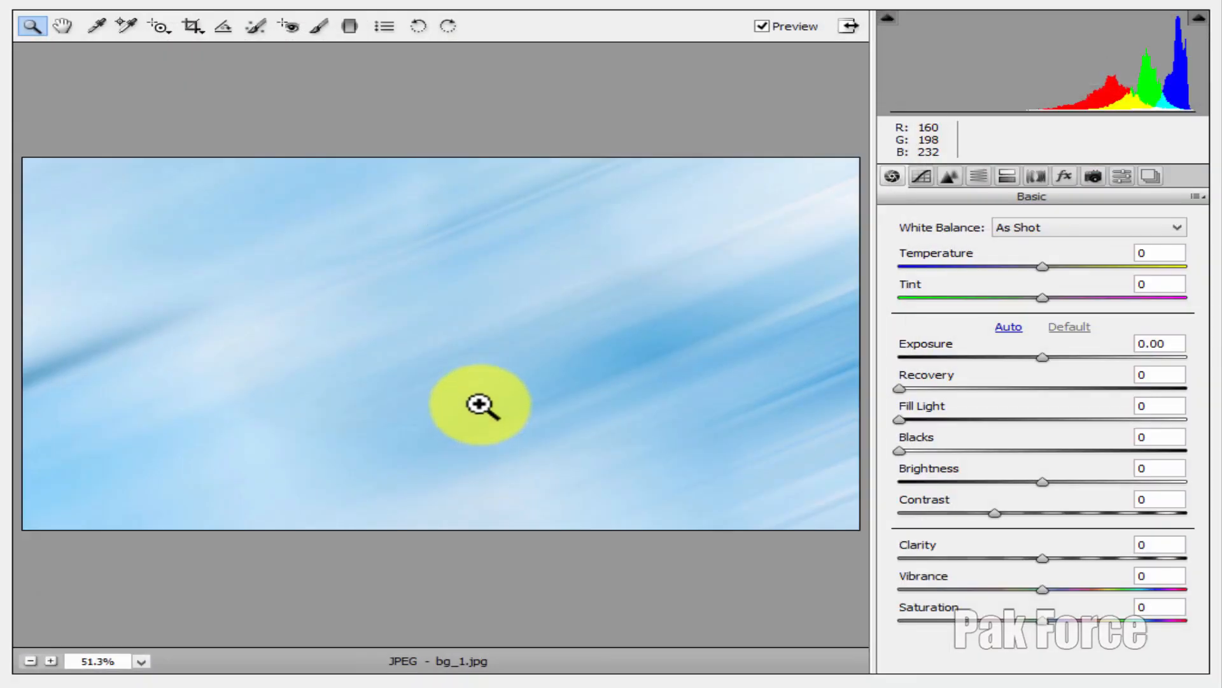
left_click(922, 685)
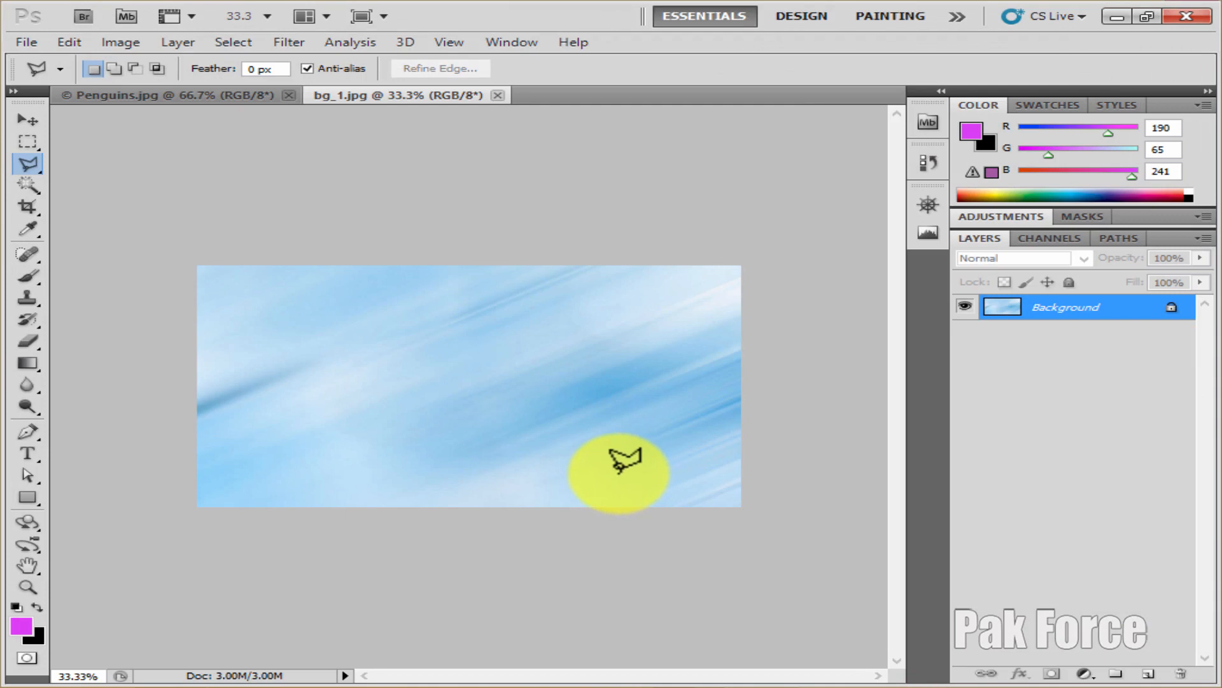
key("ctrl+v")
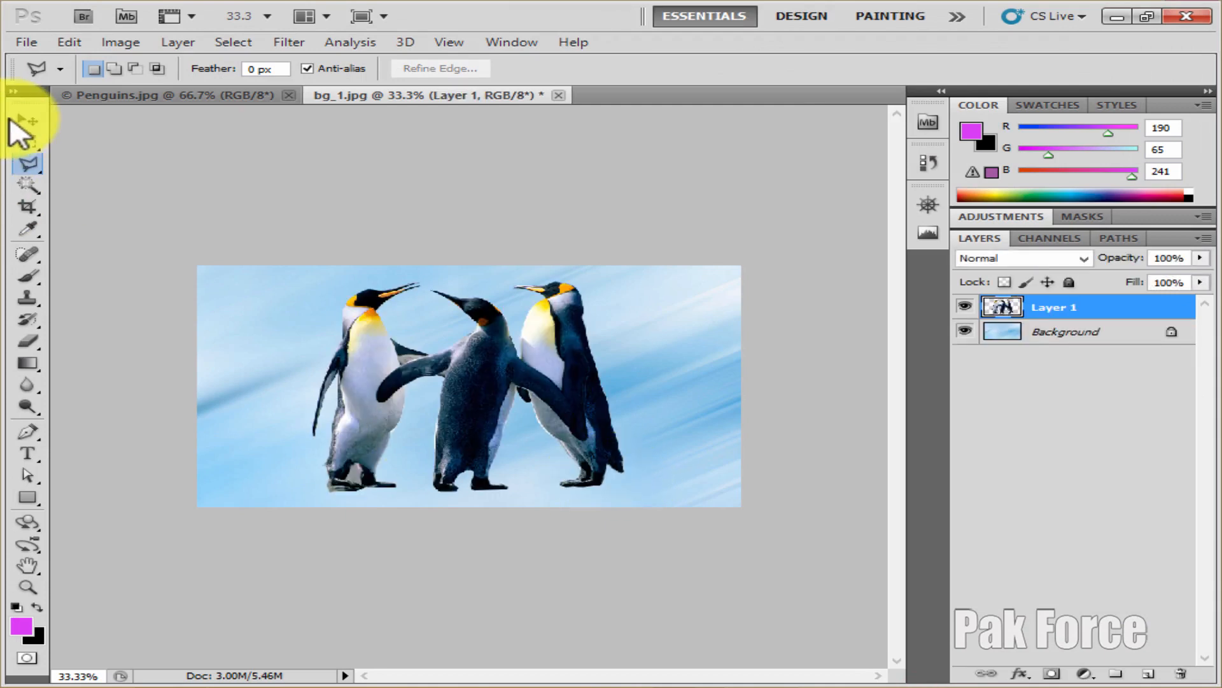
Scale the pasted penguins layer proportionally to 112.90% about its centre with Free Transform and apply the transformation
left_click(28, 120)
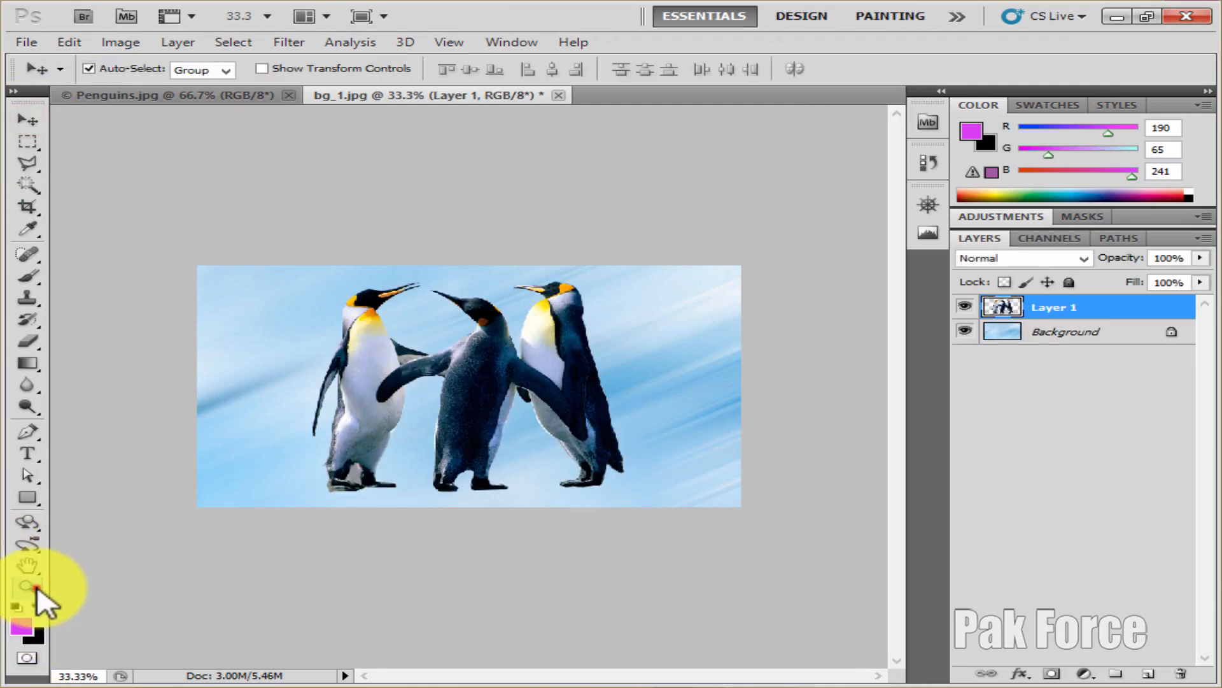
left_click(29, 587)
right_click(276, 436)
left_click(344, 514)
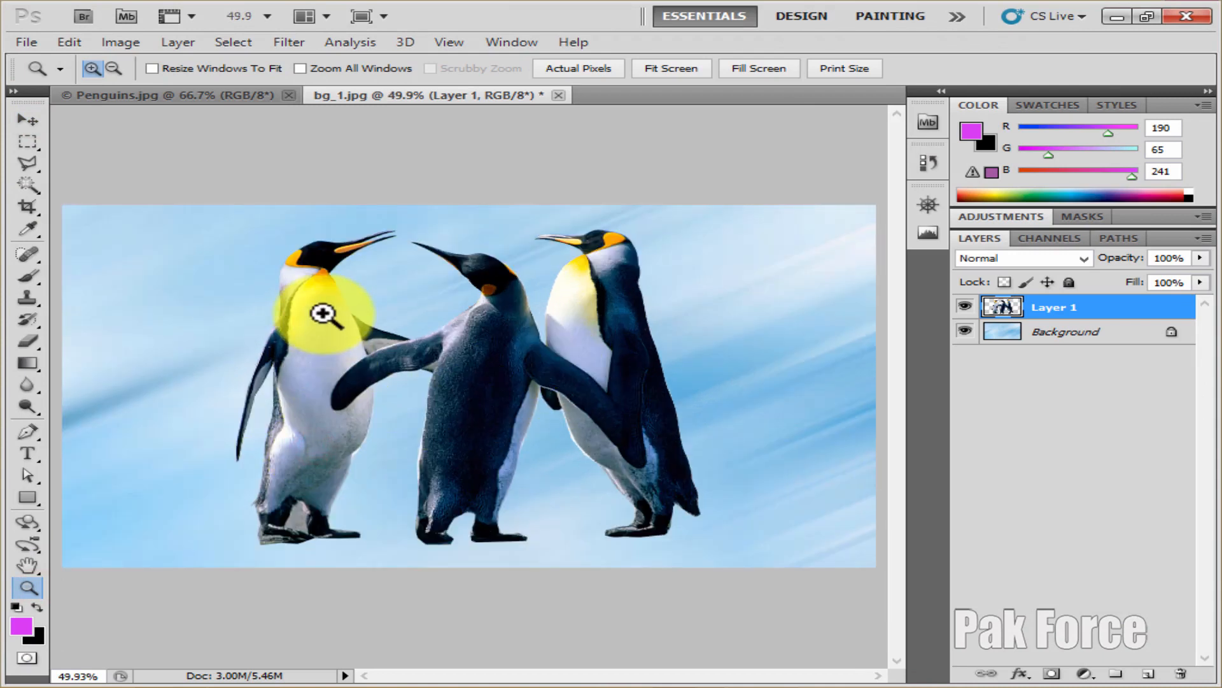
right_click(323, 315)
left_click(353, 336)
left_click(26, 122)
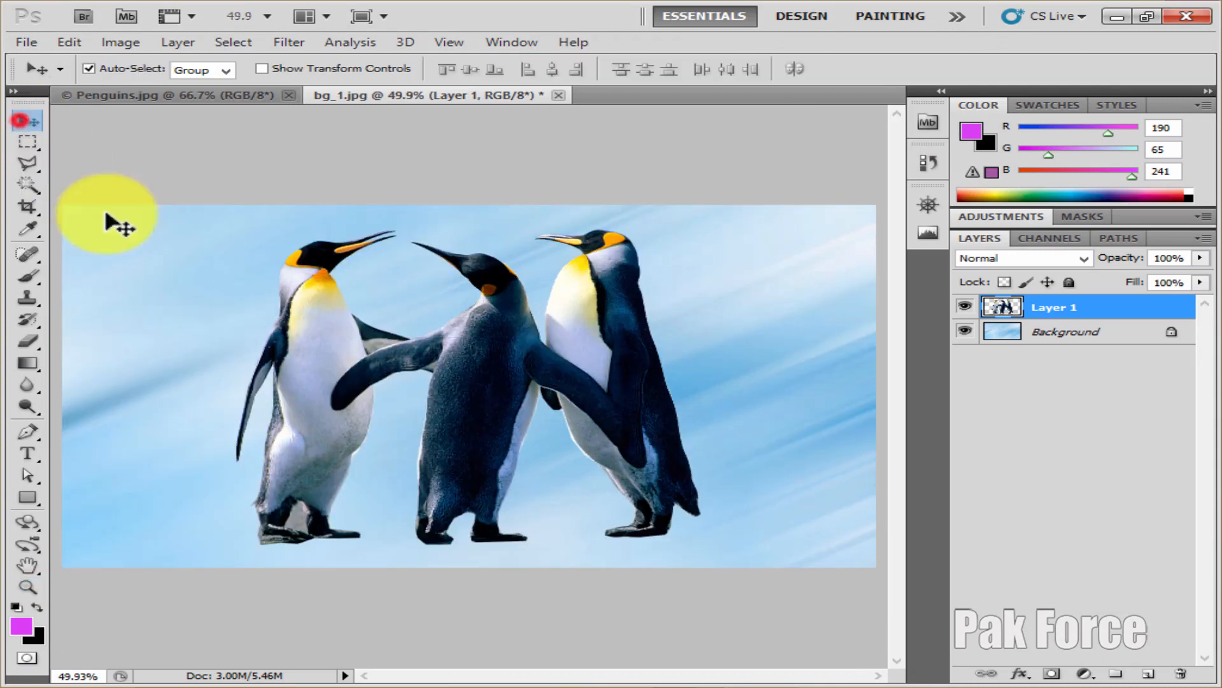
key("ctrl+t")
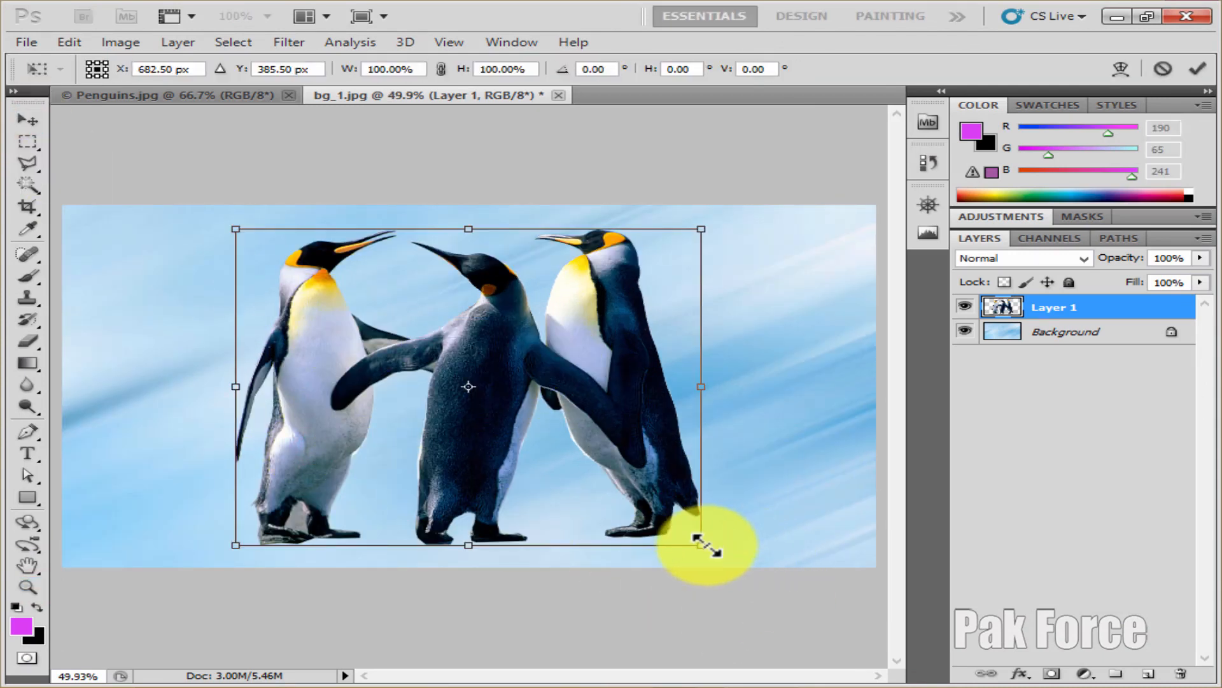
left_click_drag(706, 545, 741, 560)
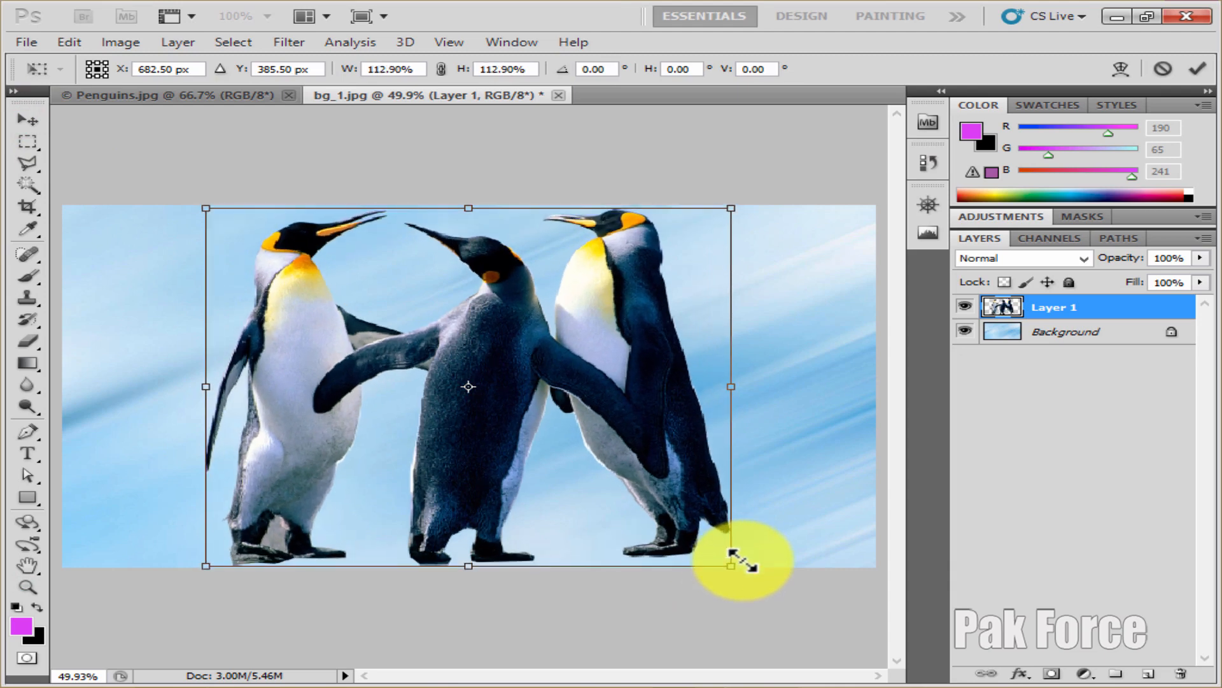
left_click(27, 121)
left_click(497, 280)
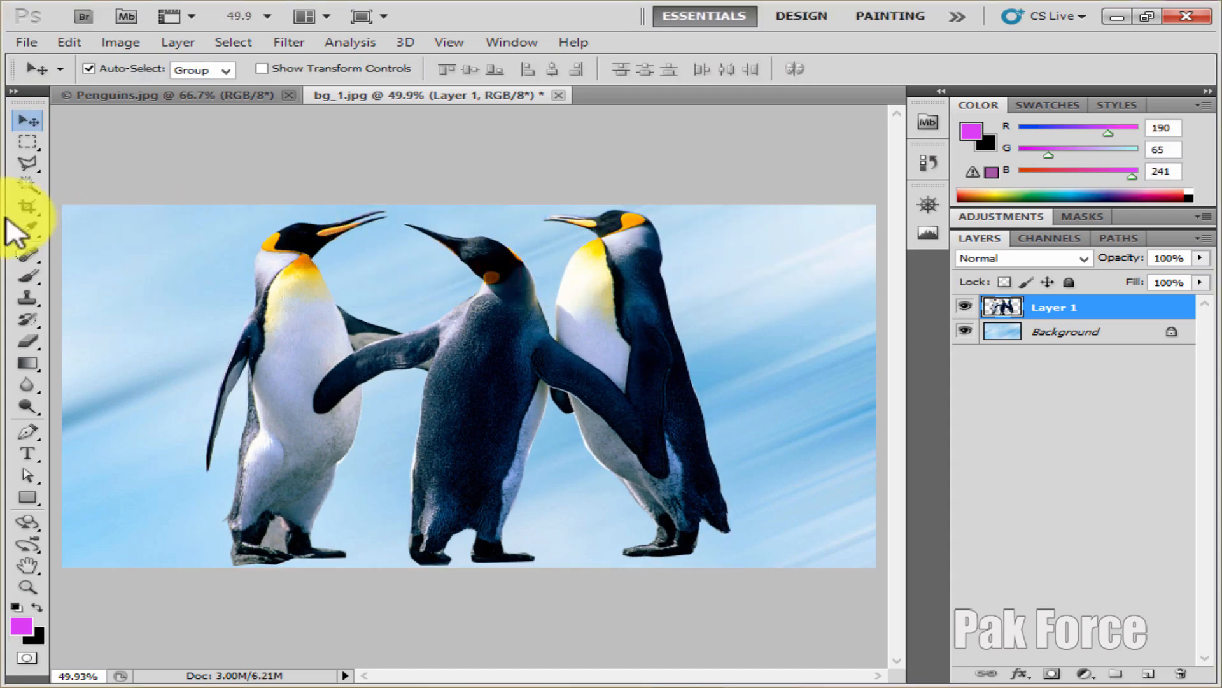
Open the Koala image from the photoshop pic folder
left_click(26, 164)
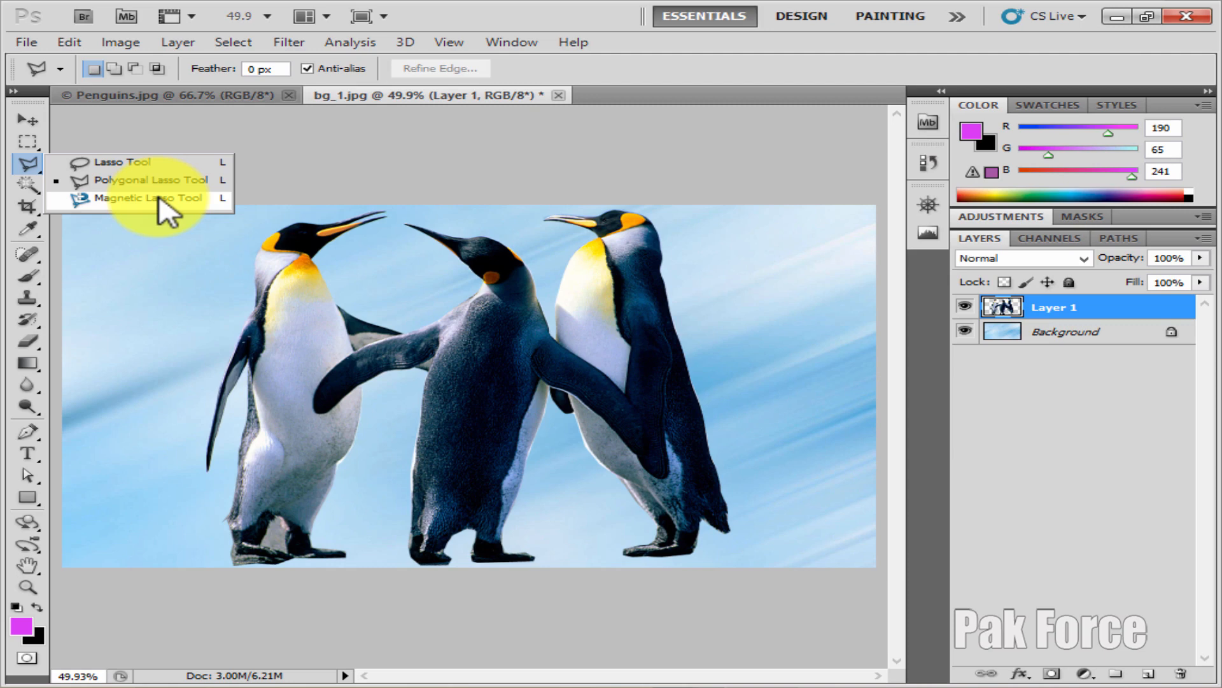
left_click(28, 120)
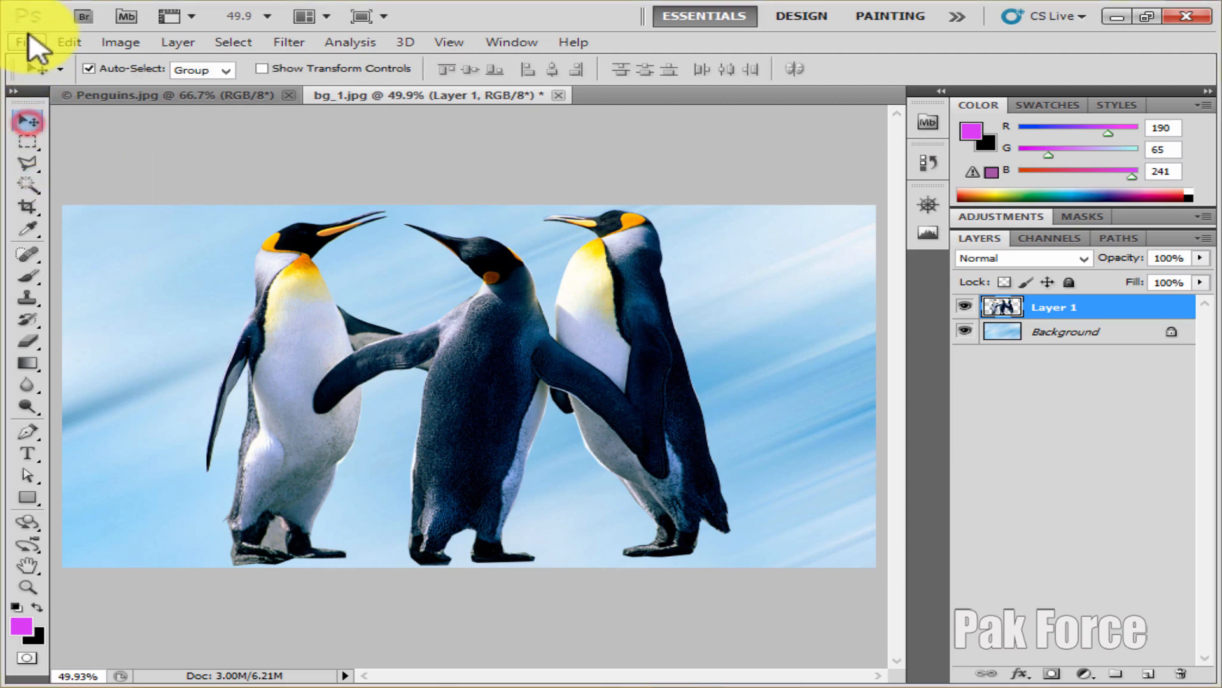
left_click(28, 43)
left_click(45, 120)
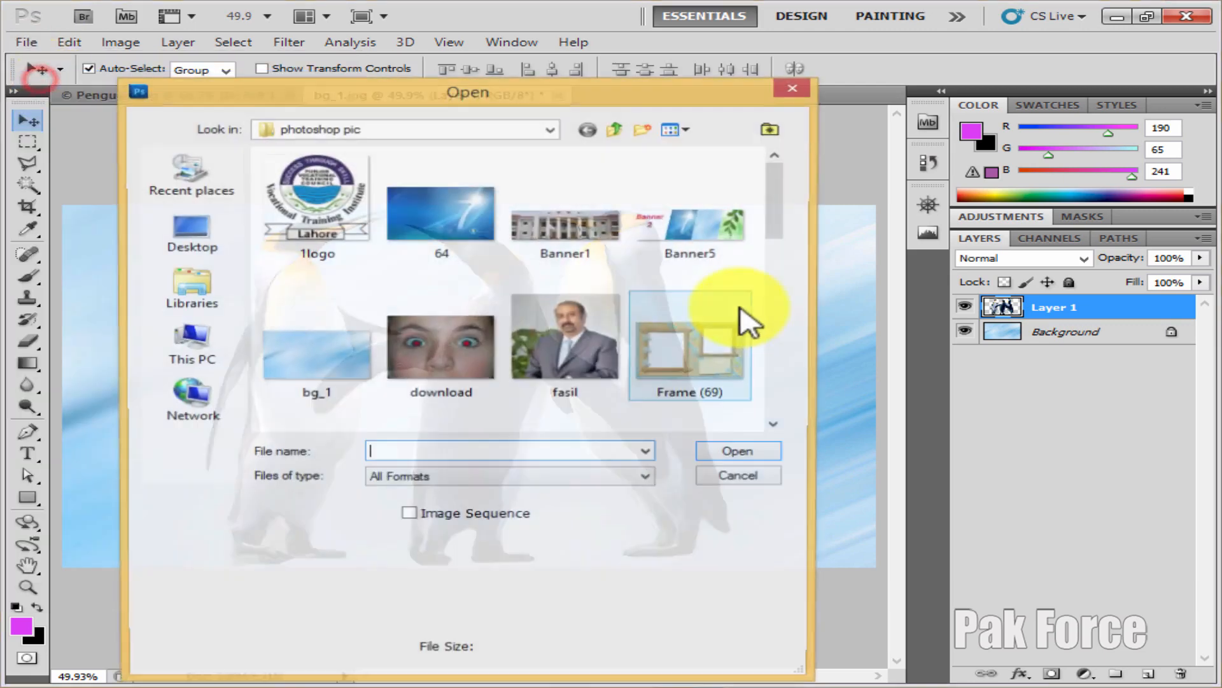
scroll(483, 281, "down", 3)
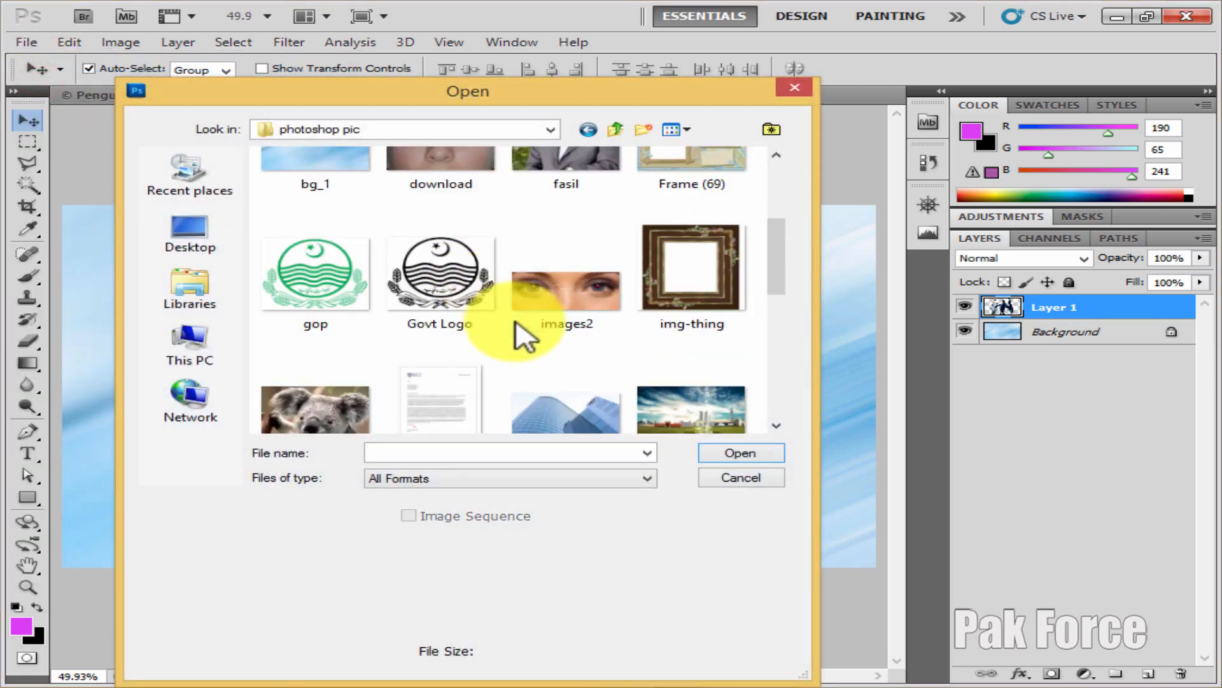
scroll(513, 329, "down", 3)
scroll(510, 335, "down", 3)
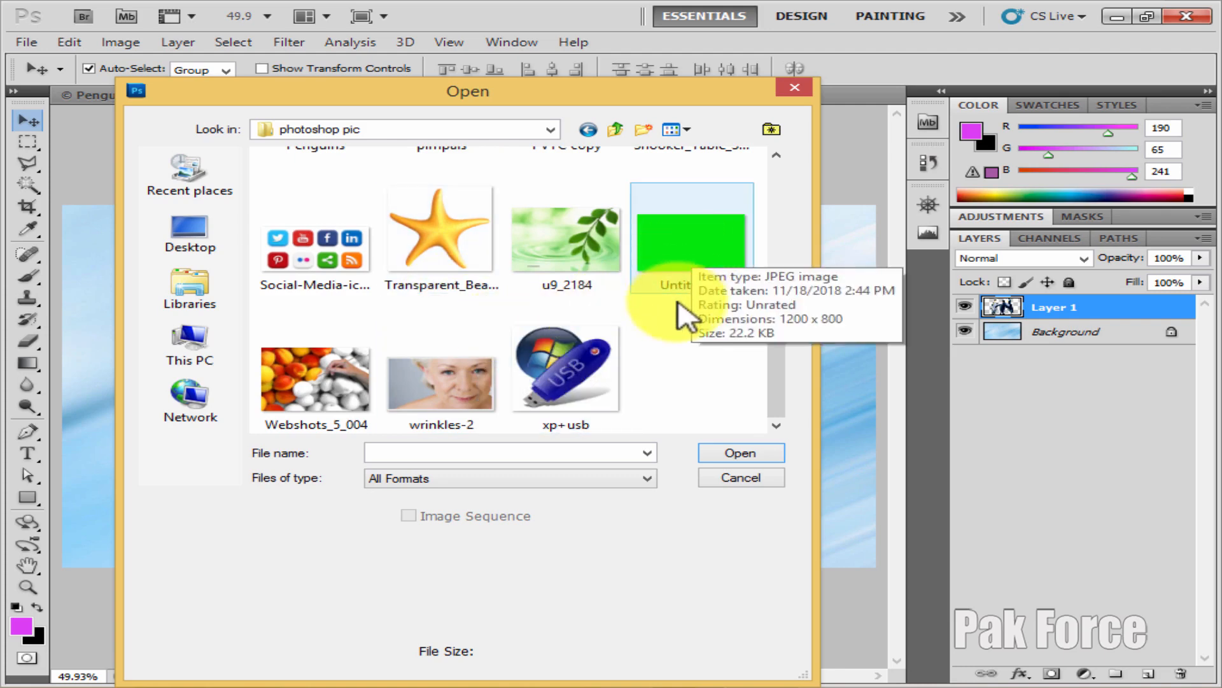
scroll(423, 319, "up", 3)
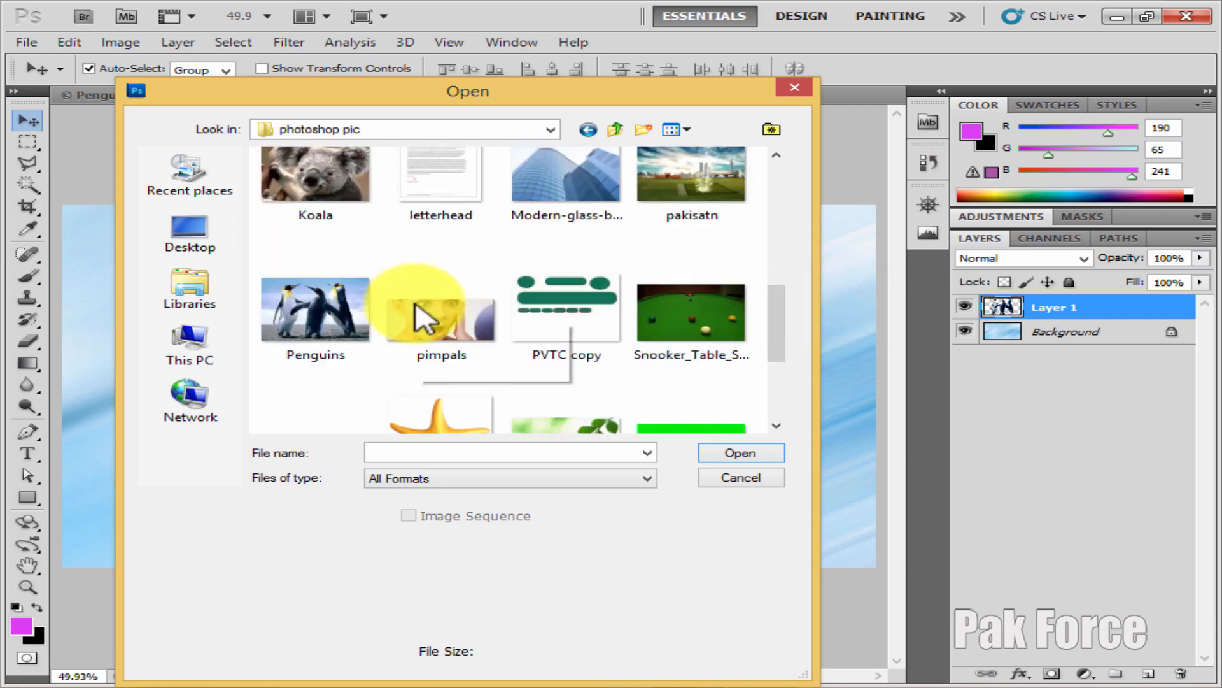
scroll(423, 319, "up", 5)
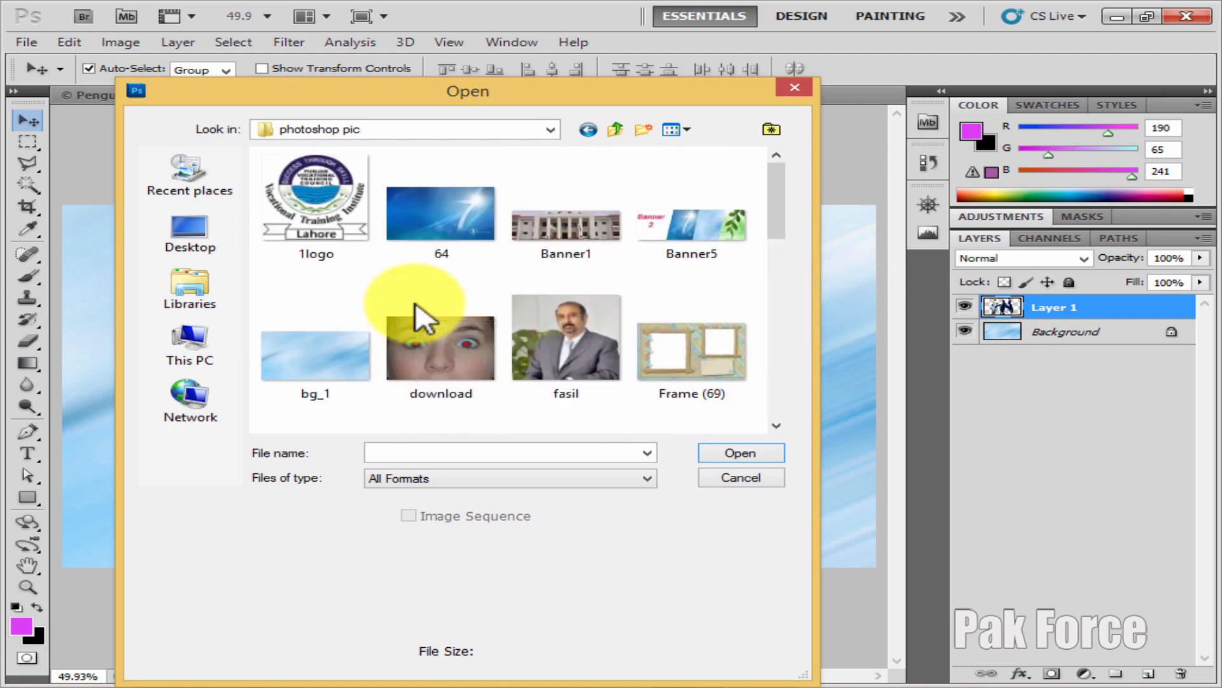
scroll(420, 315, "down", 5)
left_click(313, 181)
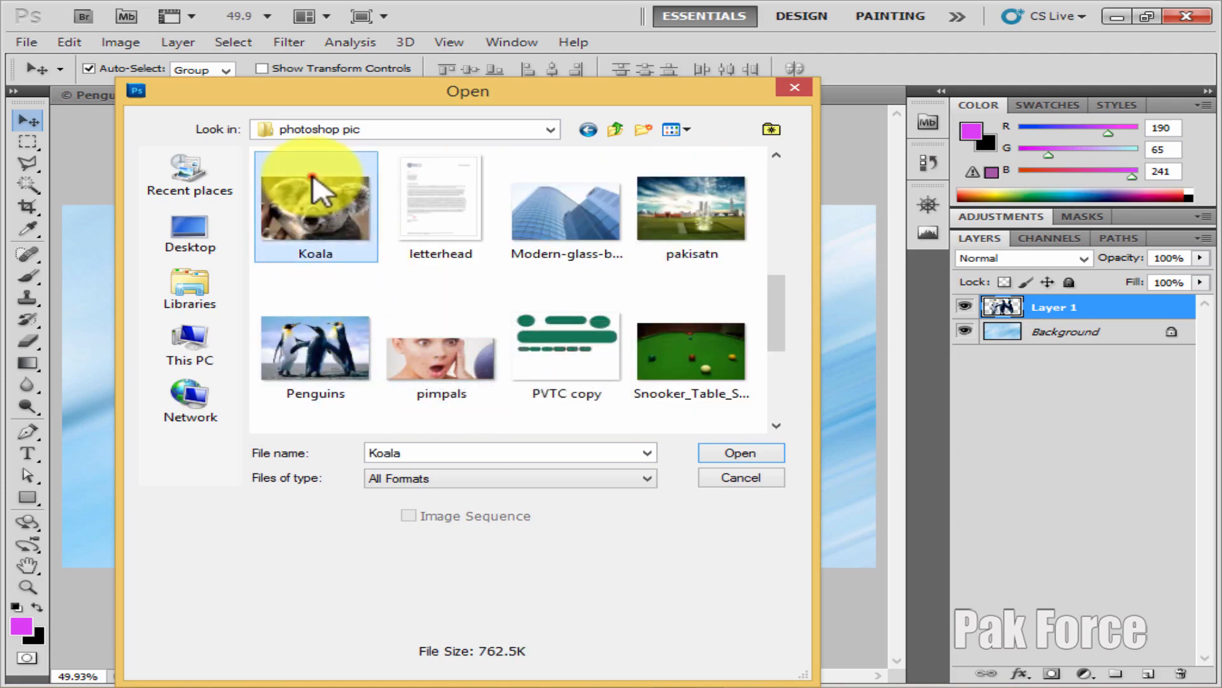
left_click(761, 452)
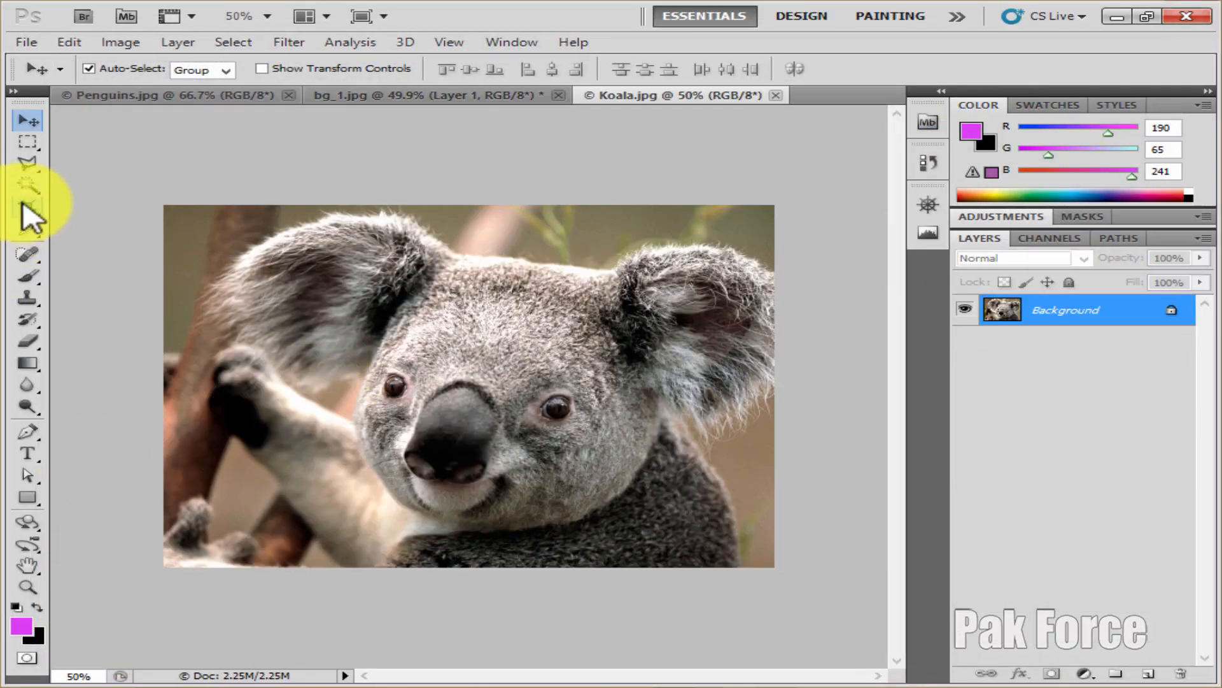
Trace the koala's outline with the Magnetic Lasso, starting at the image's lower edge below its arm, and close the selection
left_click(27, 162)
left_click(116, 199)
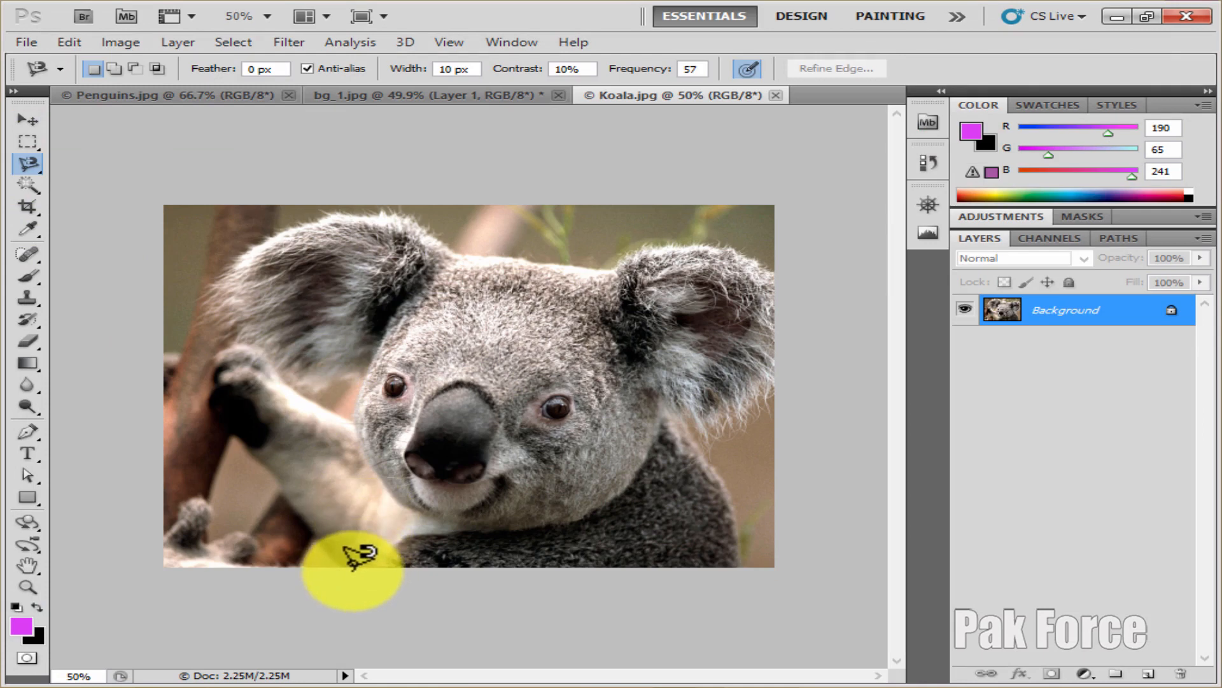
left_click(347, 565)
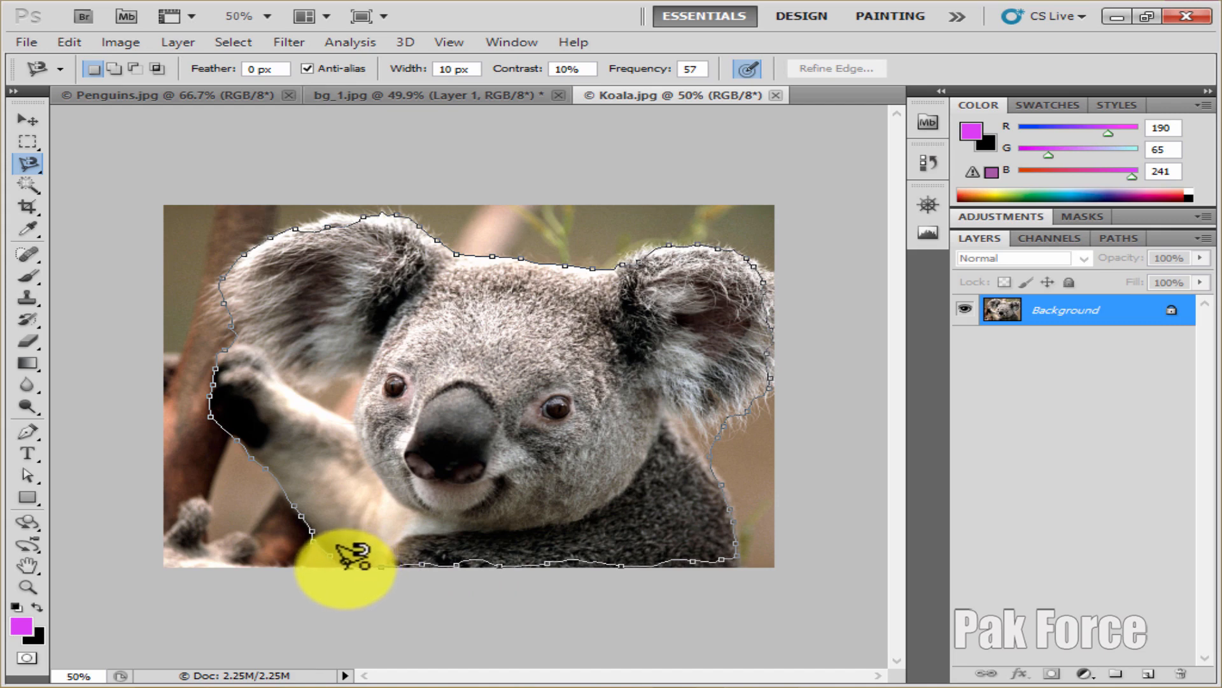
left_click(346, 567)
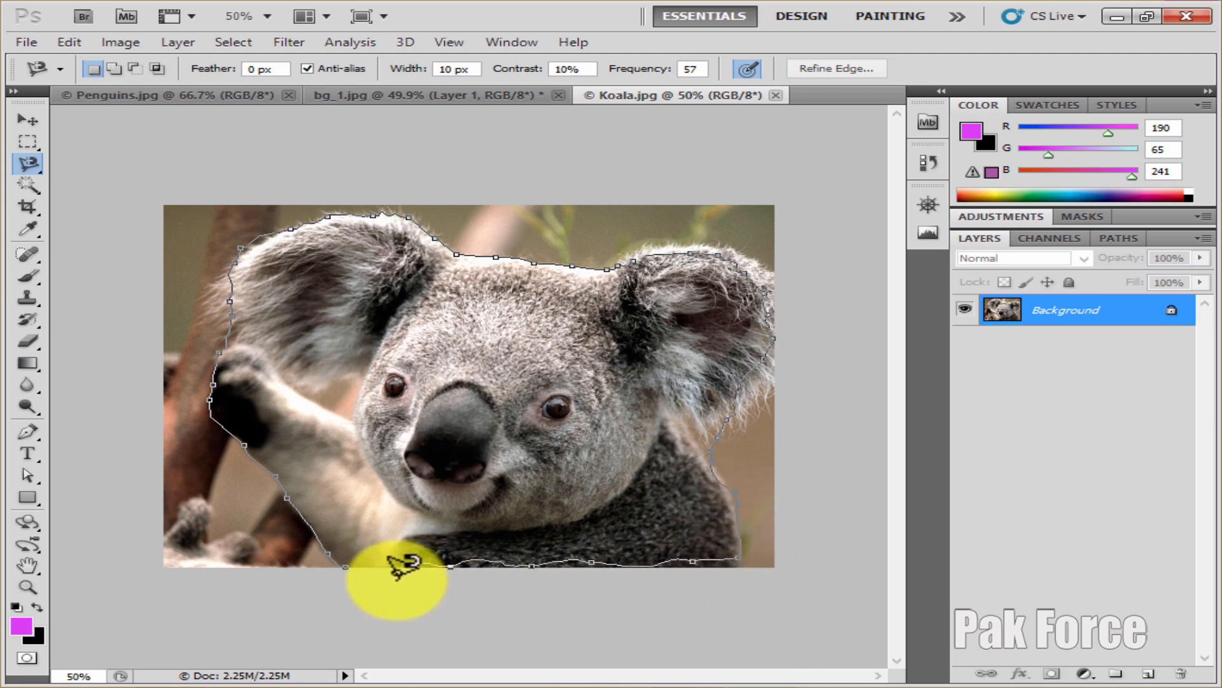
left_click(343, 567)
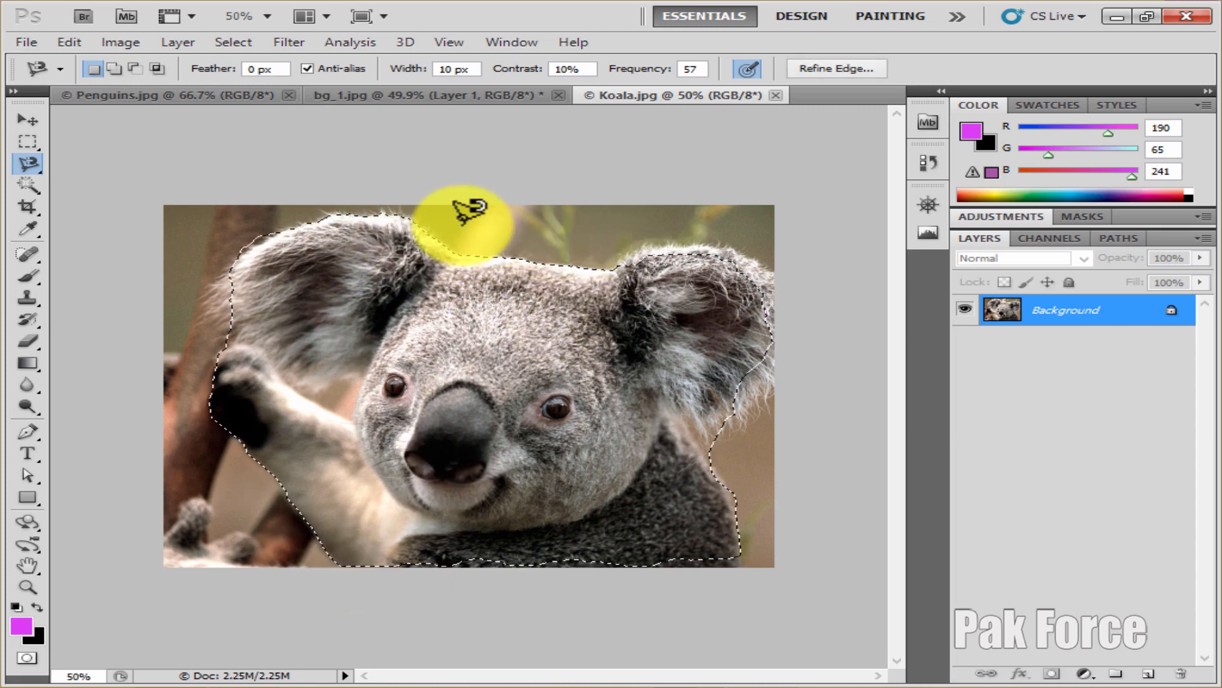
Open the 64 image from the photoshop pic folder and paste the copied koala into it
left_click(26, 42)
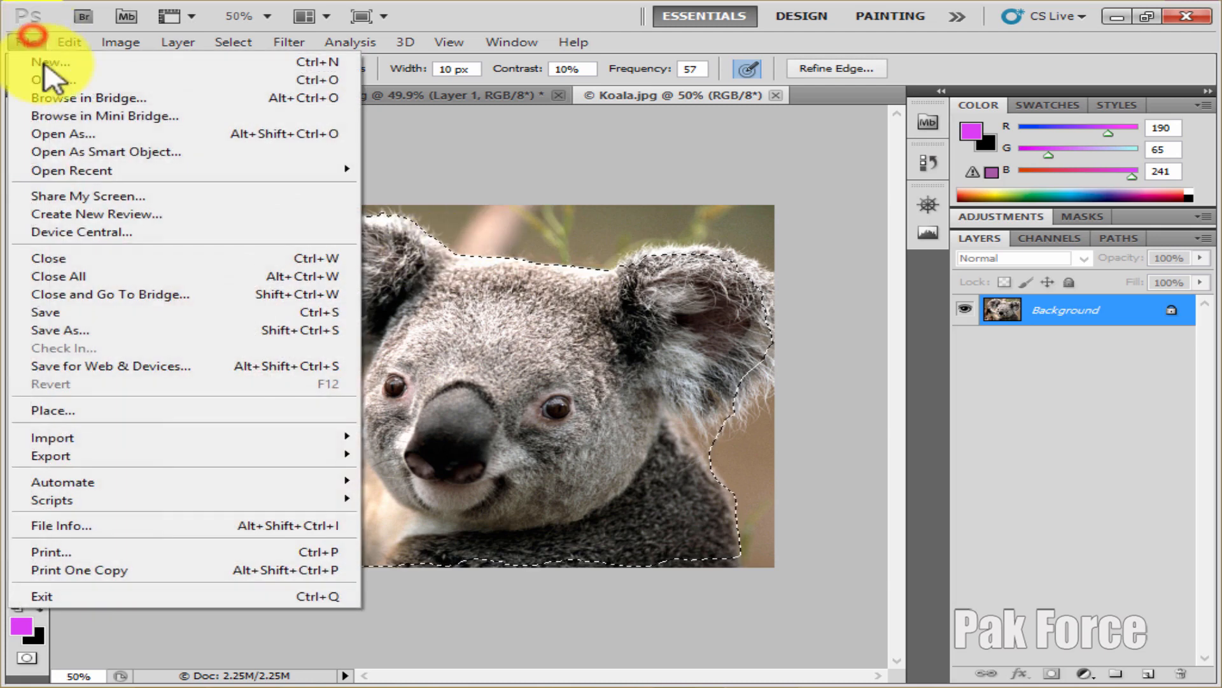
left_click(41, 79)
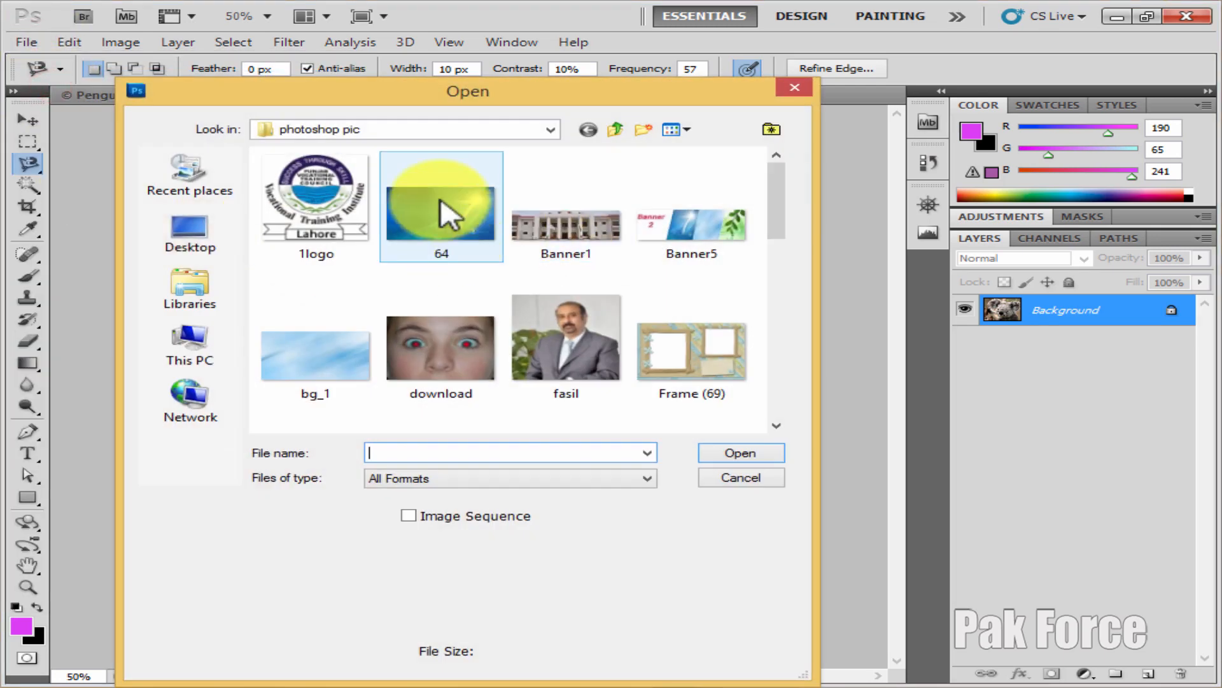
left_click(449, 216)
left_click(741, 452)
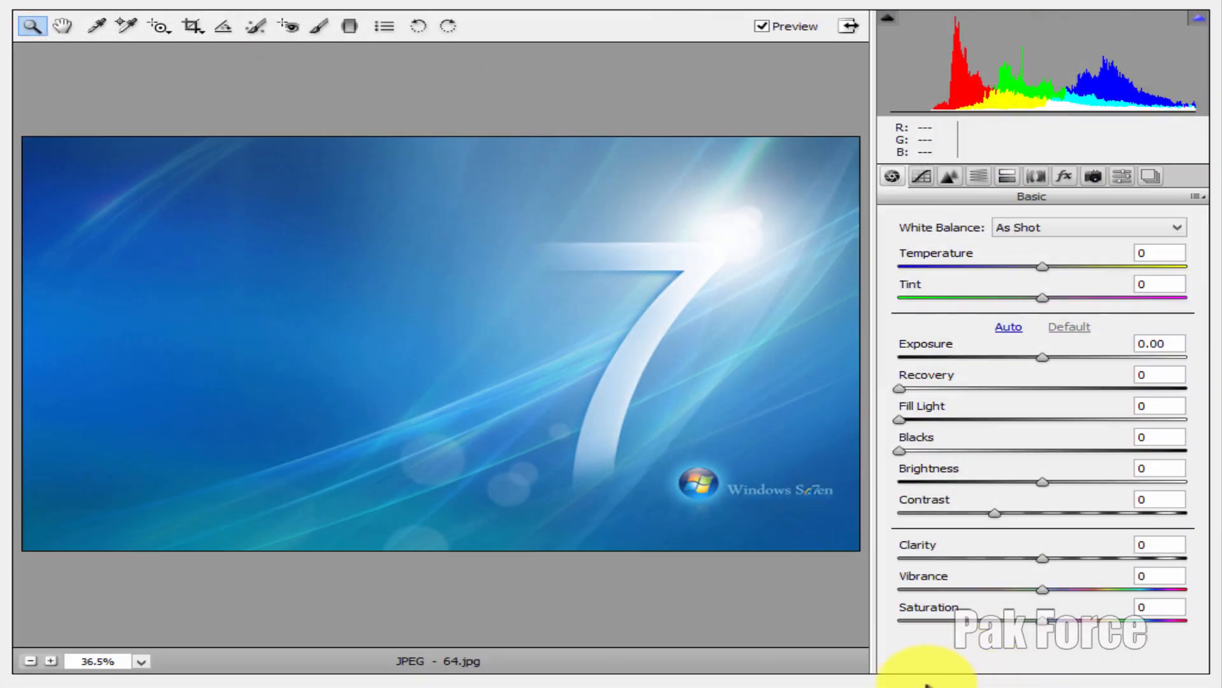
left_click(927, 678)
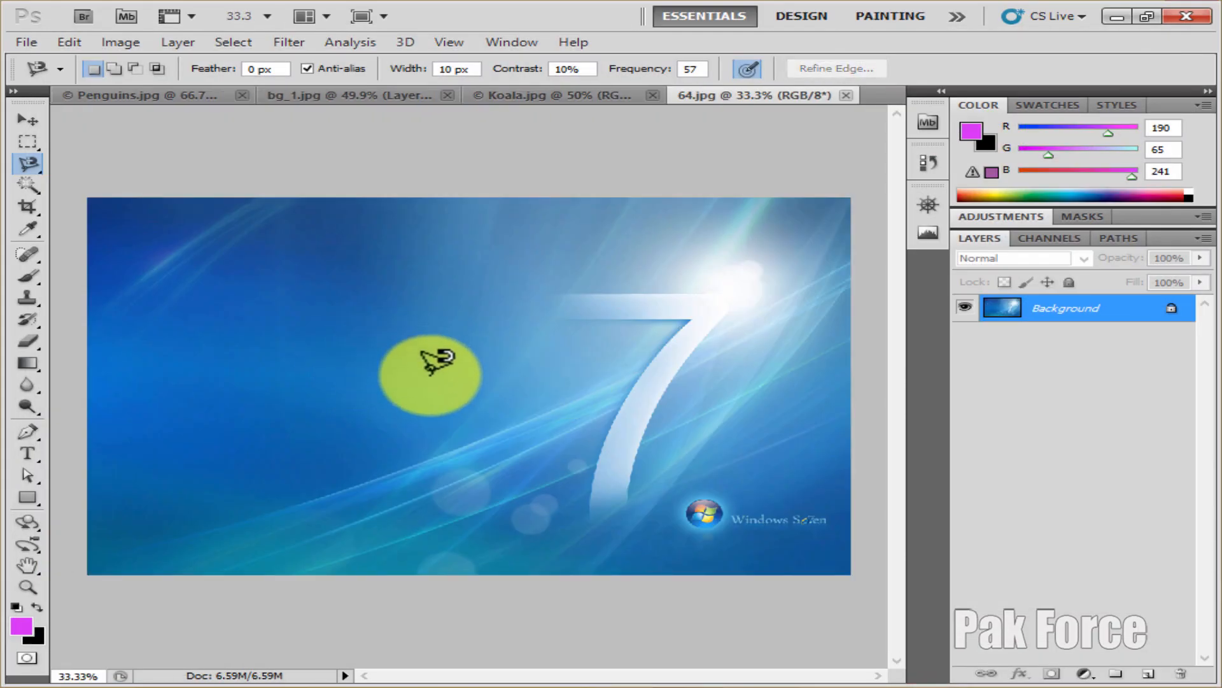
key("ctrl+v")
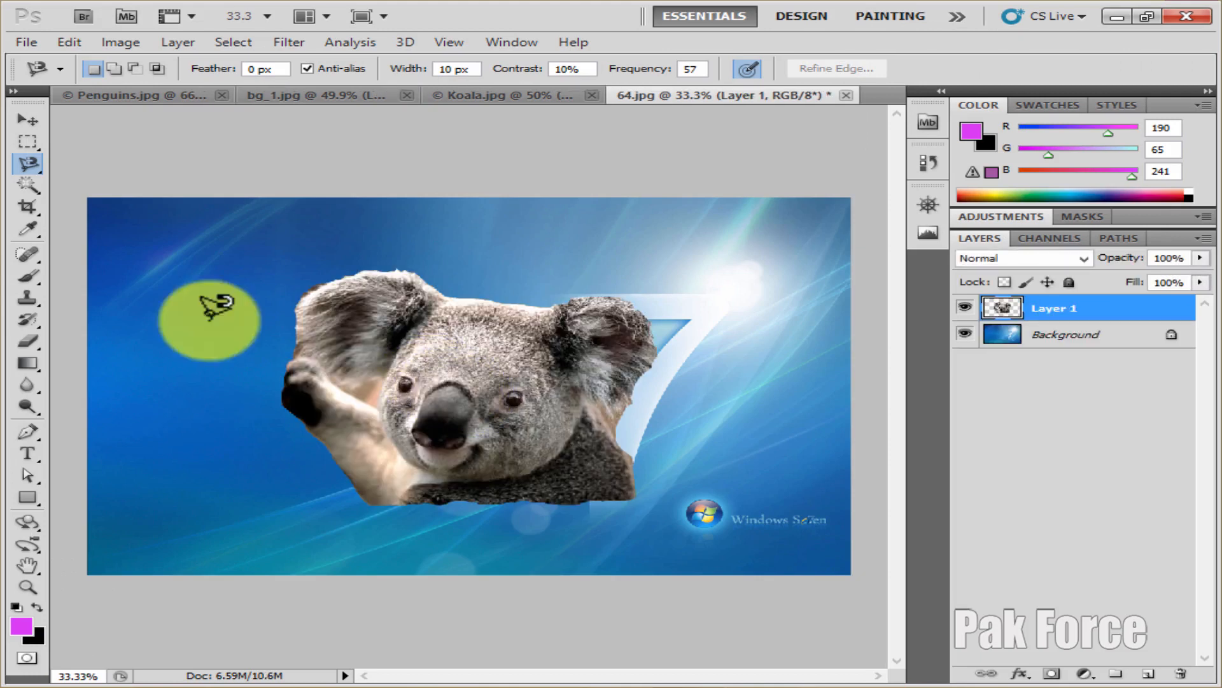
Scale the pasted koala layer proportionally to 157.10% about its centre with Free Transform and apply the transformation
left_click(26, 121)
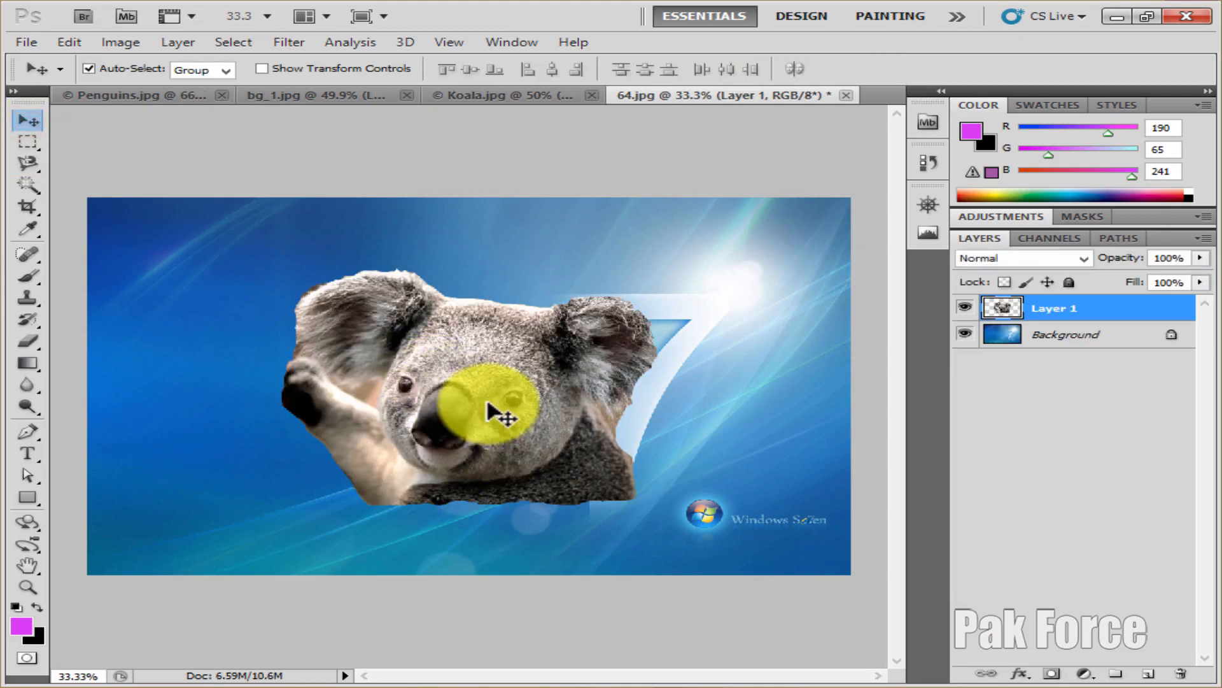
key("ctrl+t")
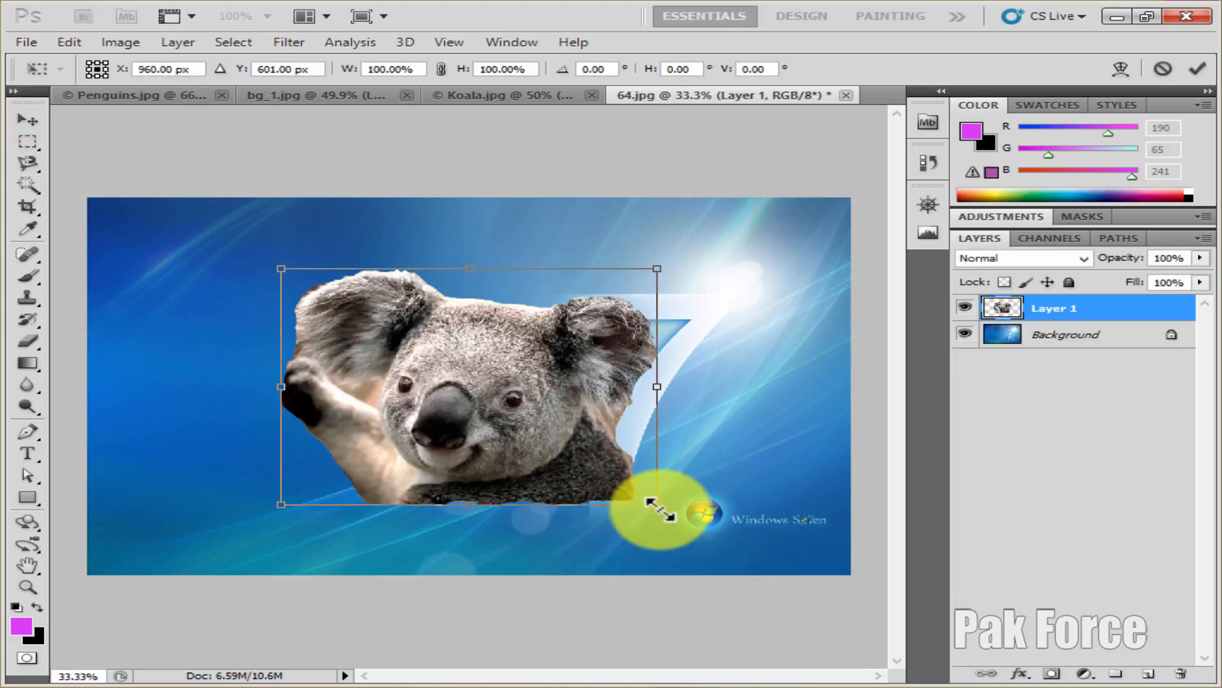
left_click_drag(660, 509, 784, 560)
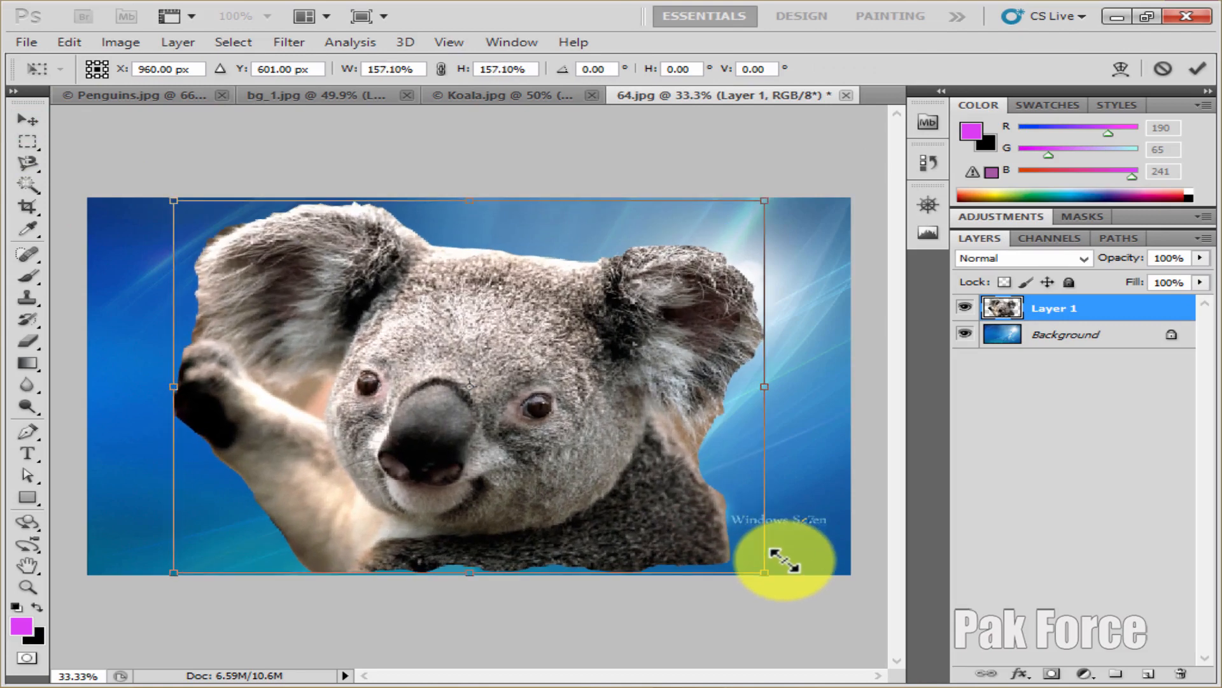
left_click(32, 127)
left_click(457, 285)
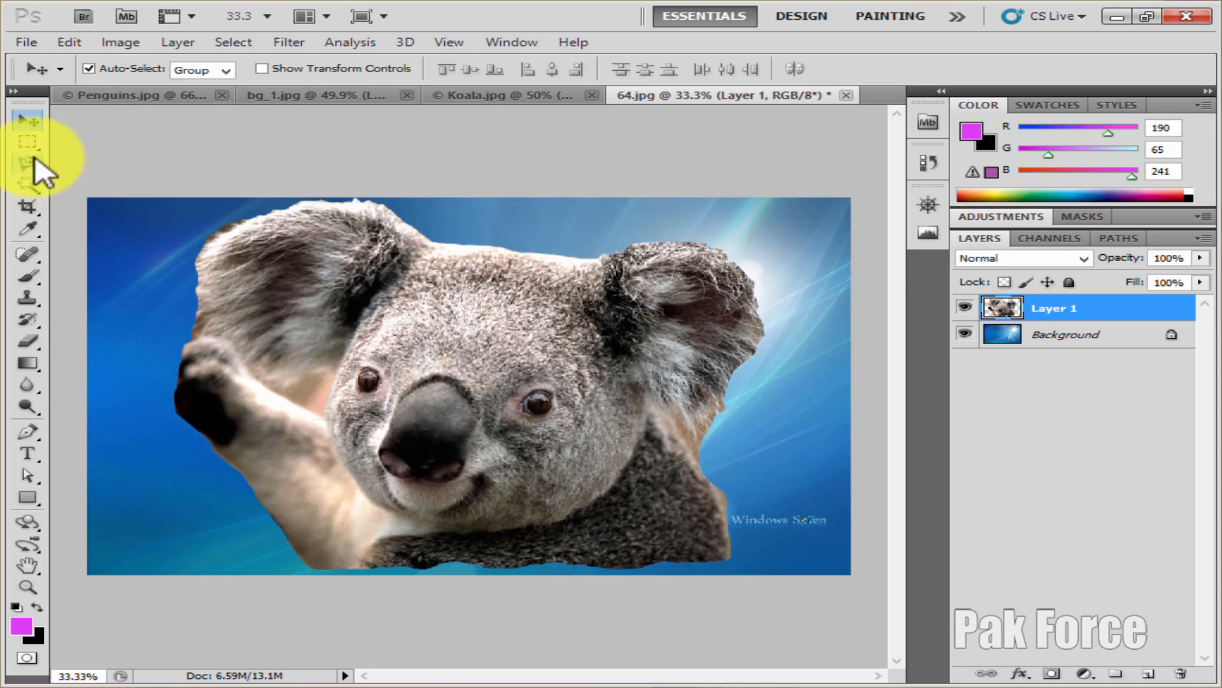
left_click(32, 162)
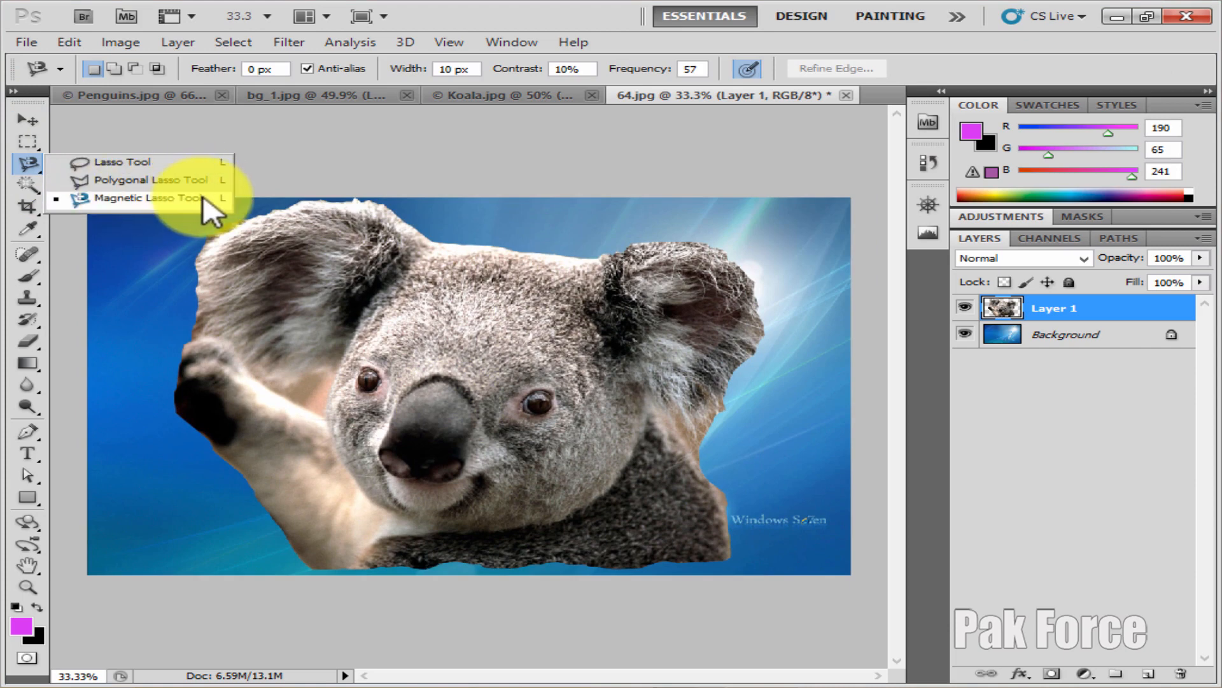
left_click(28, 121)
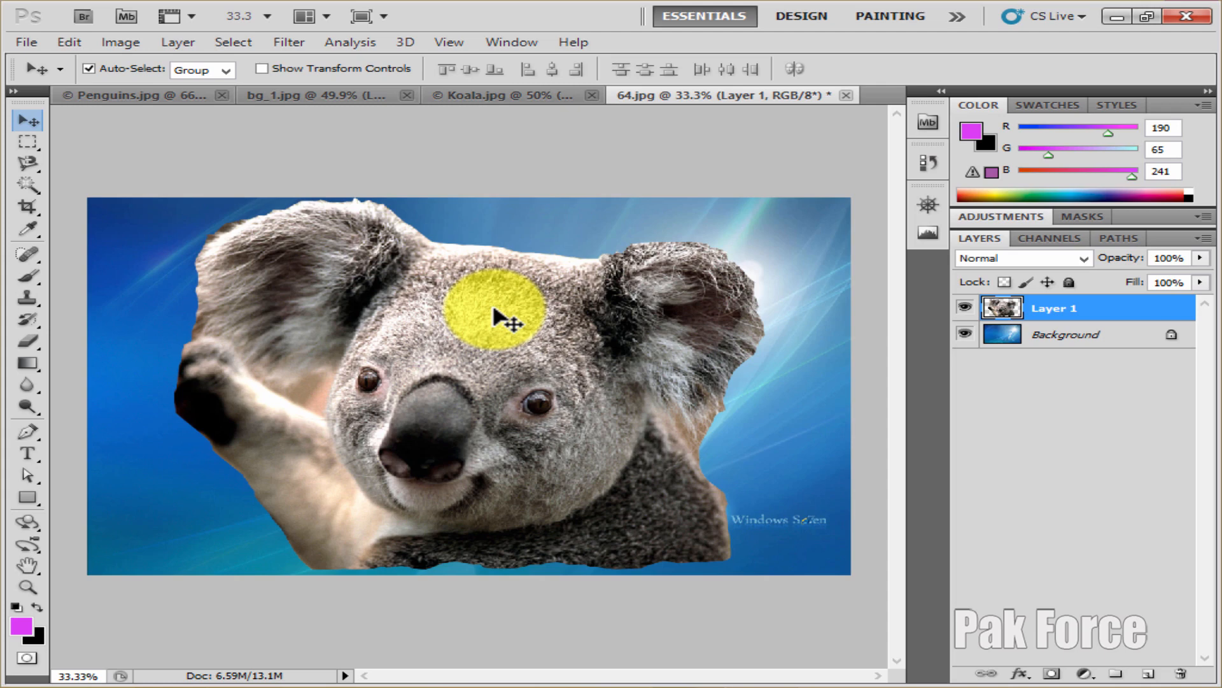
left_click(28, 184)
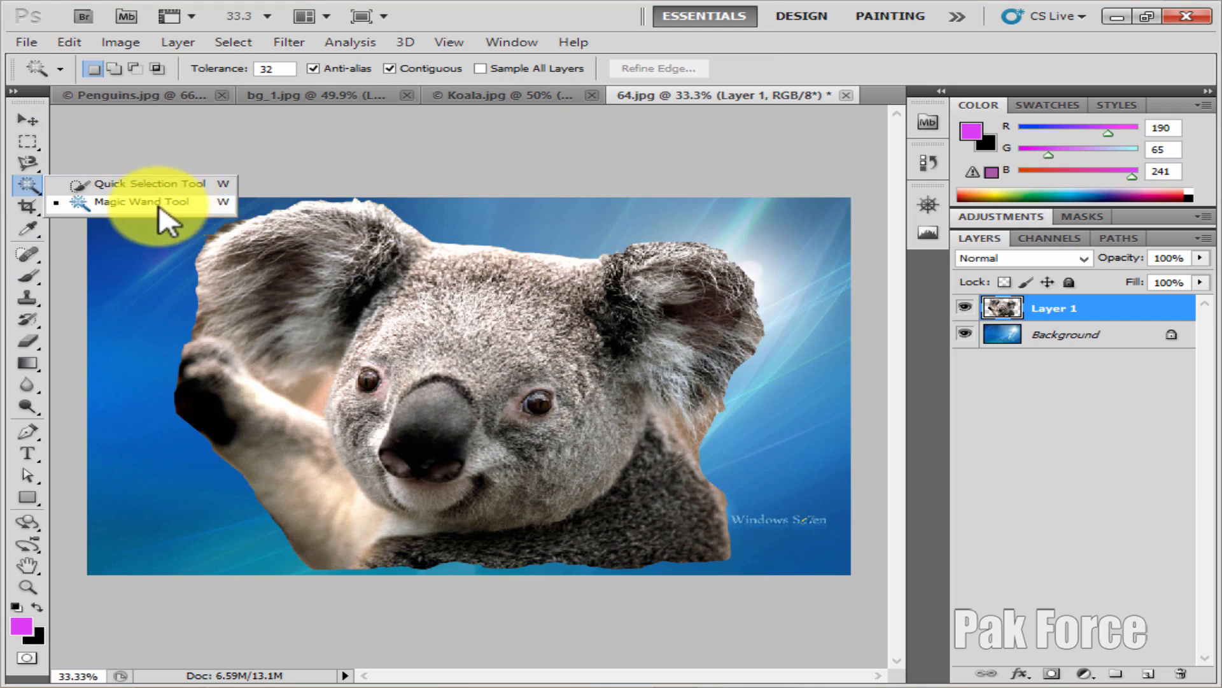
left_click(28, 119)
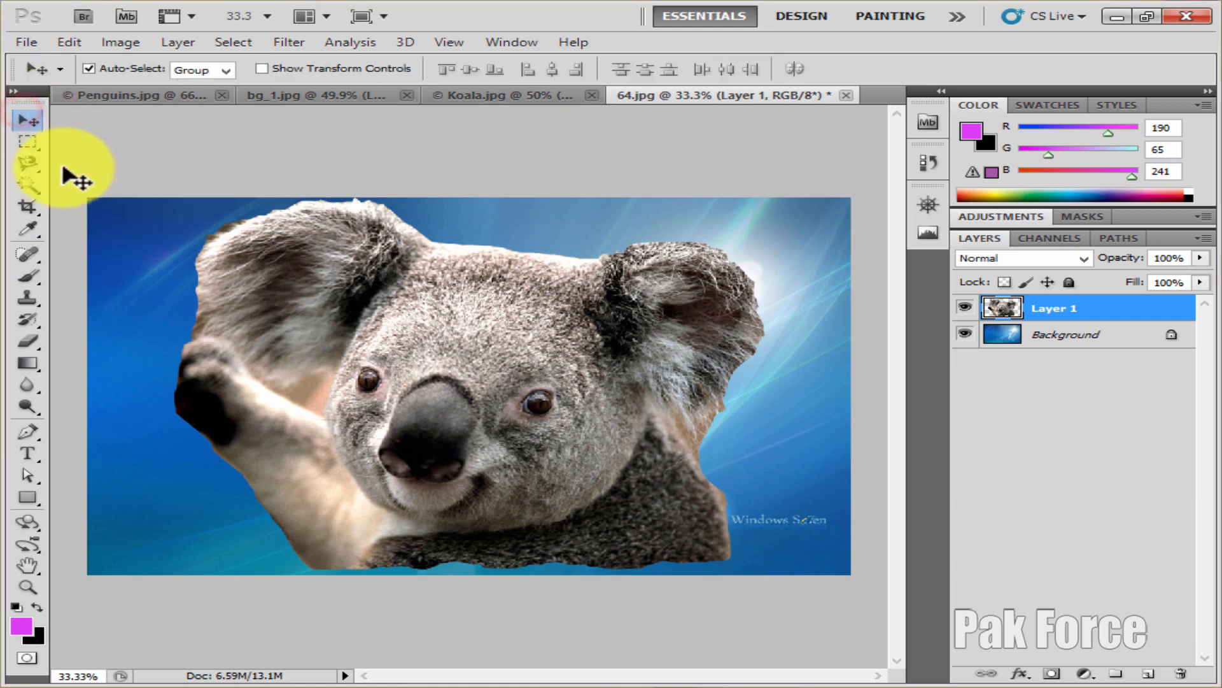
left_click(27, 163)
left_click(86, 164)
left_click(19, 112)
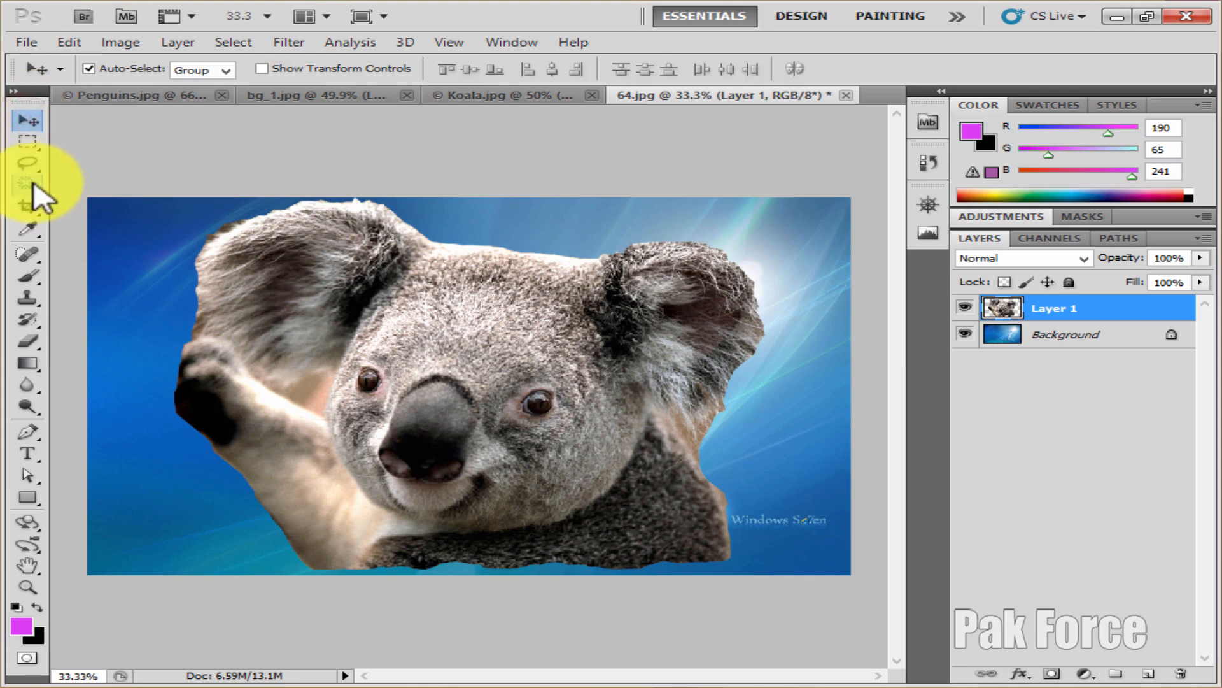
Open the wrinkles-2 image from the photoshop pic folder
left_click(26, 42)
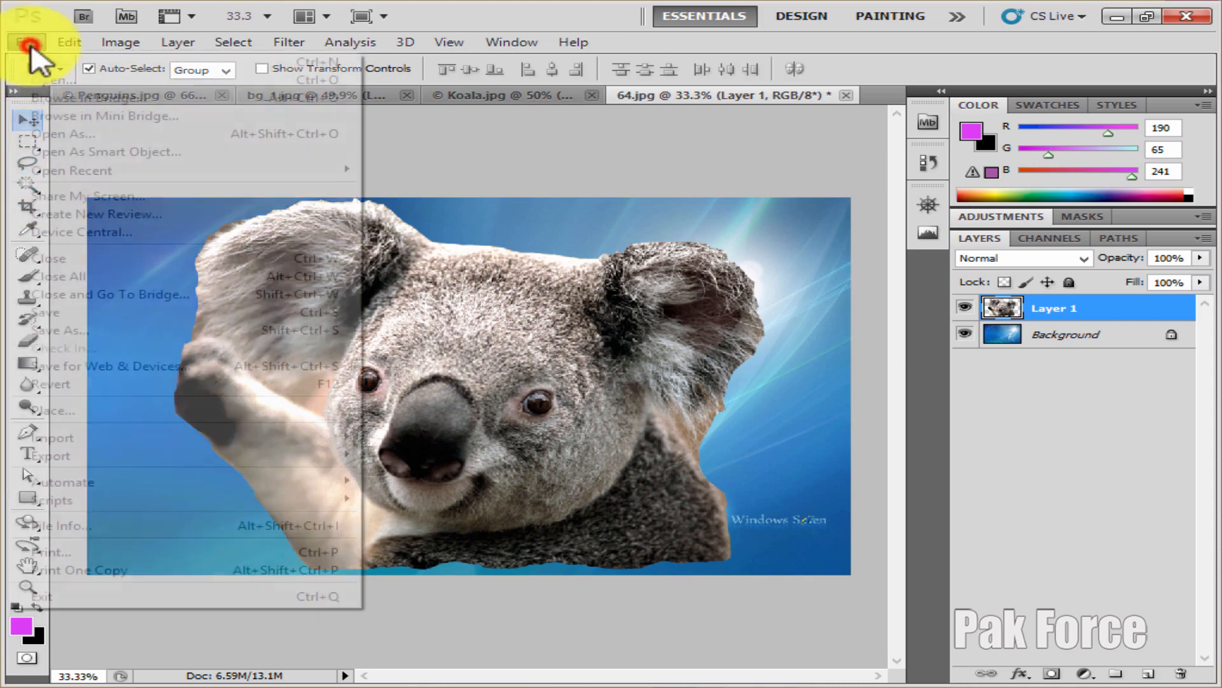
left_click(33, 79)
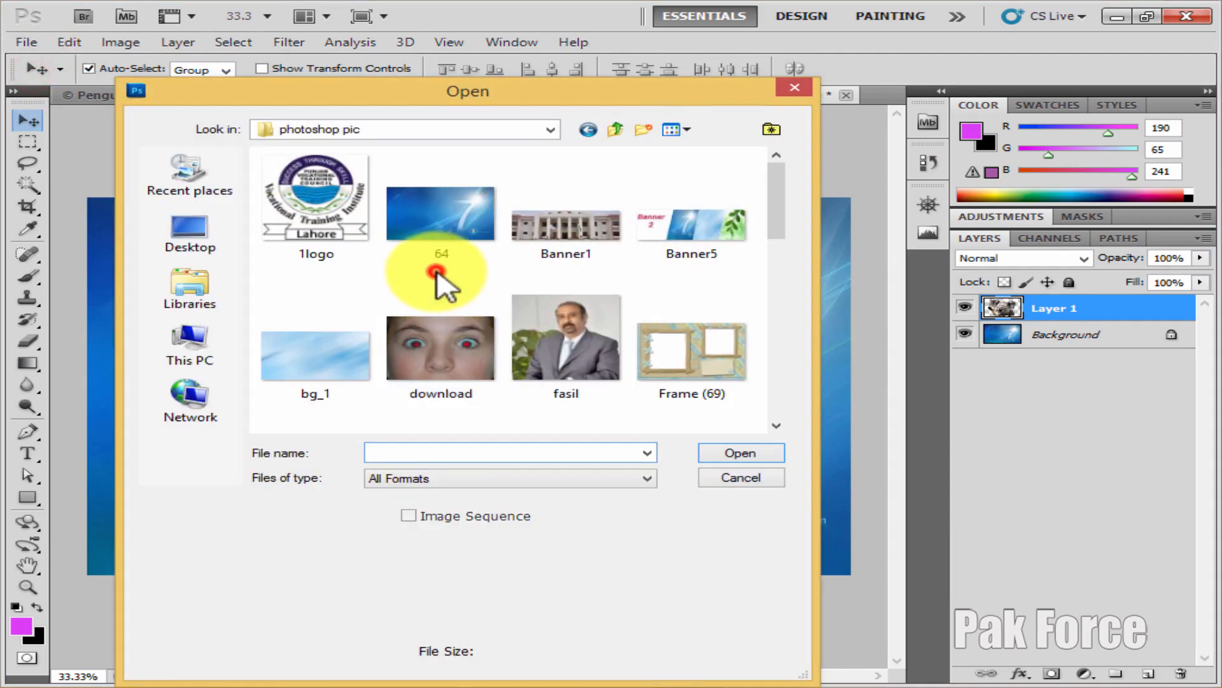
scroll(480, 280, "down", 10)
scroll(490, 288, "up", 8)
scroll(490, 300, "down", 3)
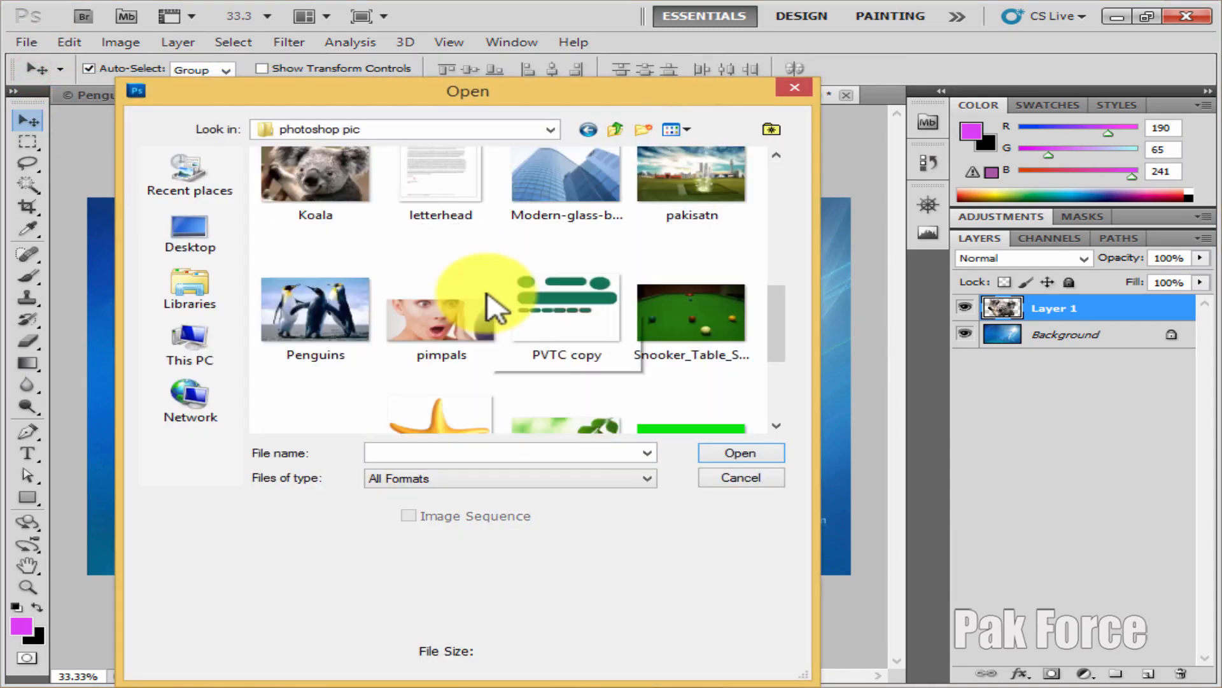
left_click(456, 312)
scroll(465, 327, "down", 3)
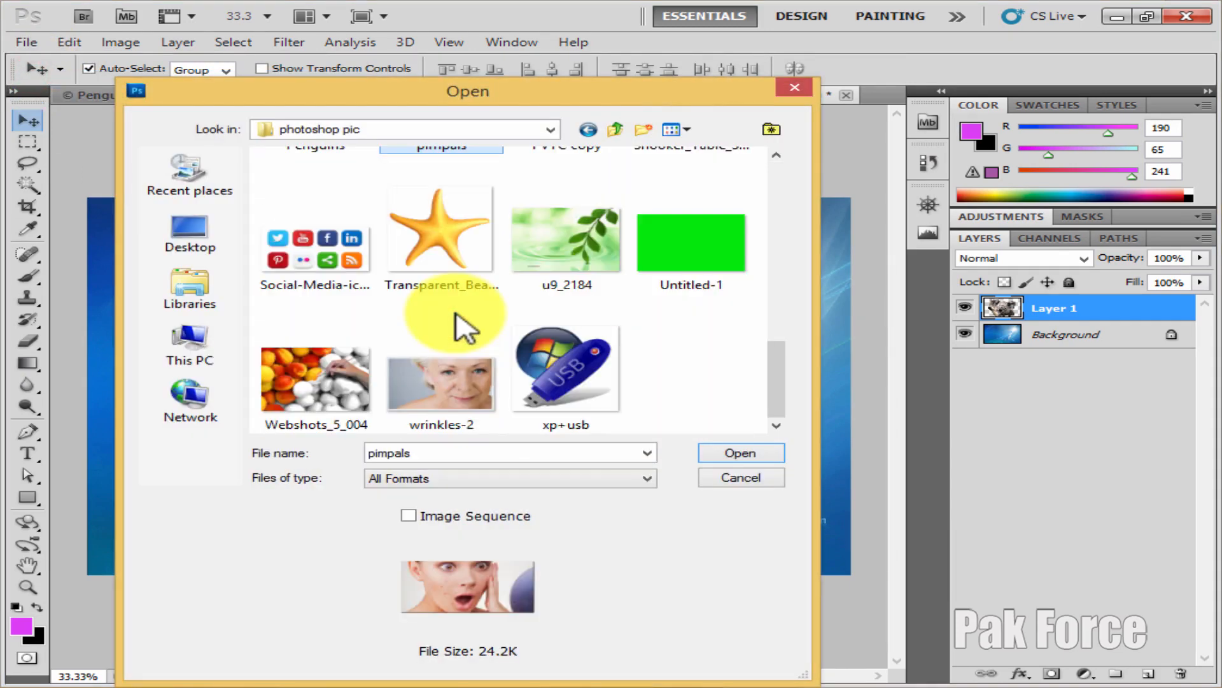
scroll(458, 314, "up", 9)
scroll(457, 315, "down", 2)
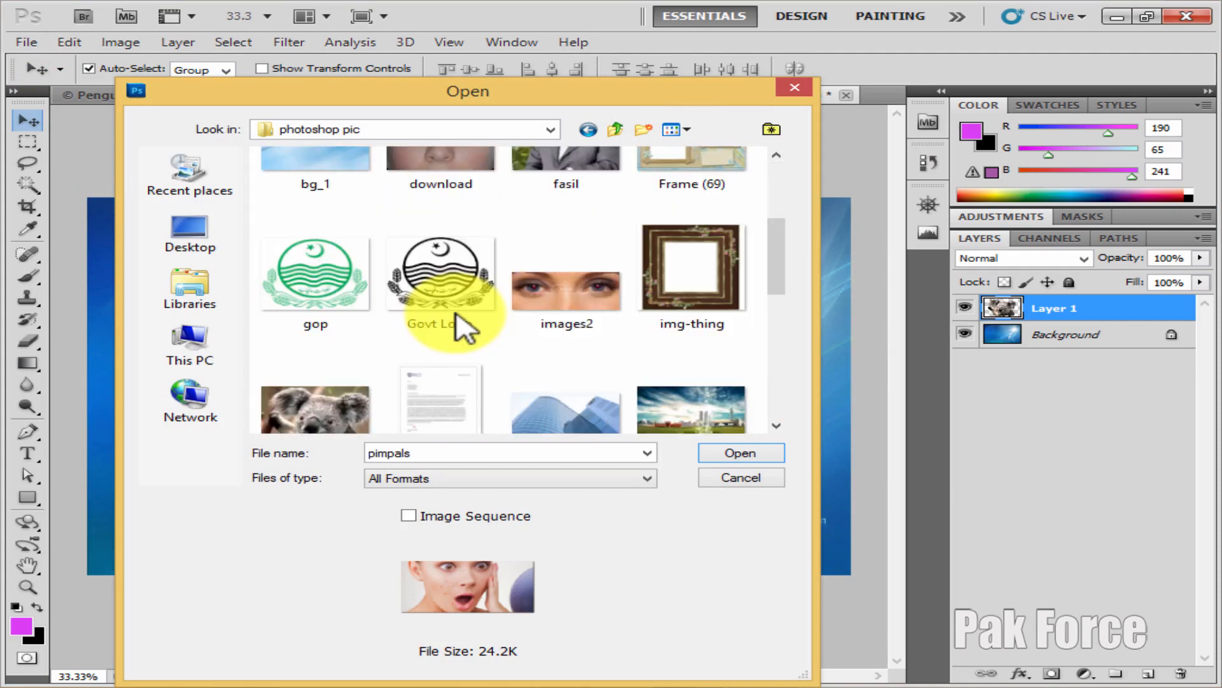
scroll(465, 328, "down", 6)
scroll(457, 344, "down", 1)
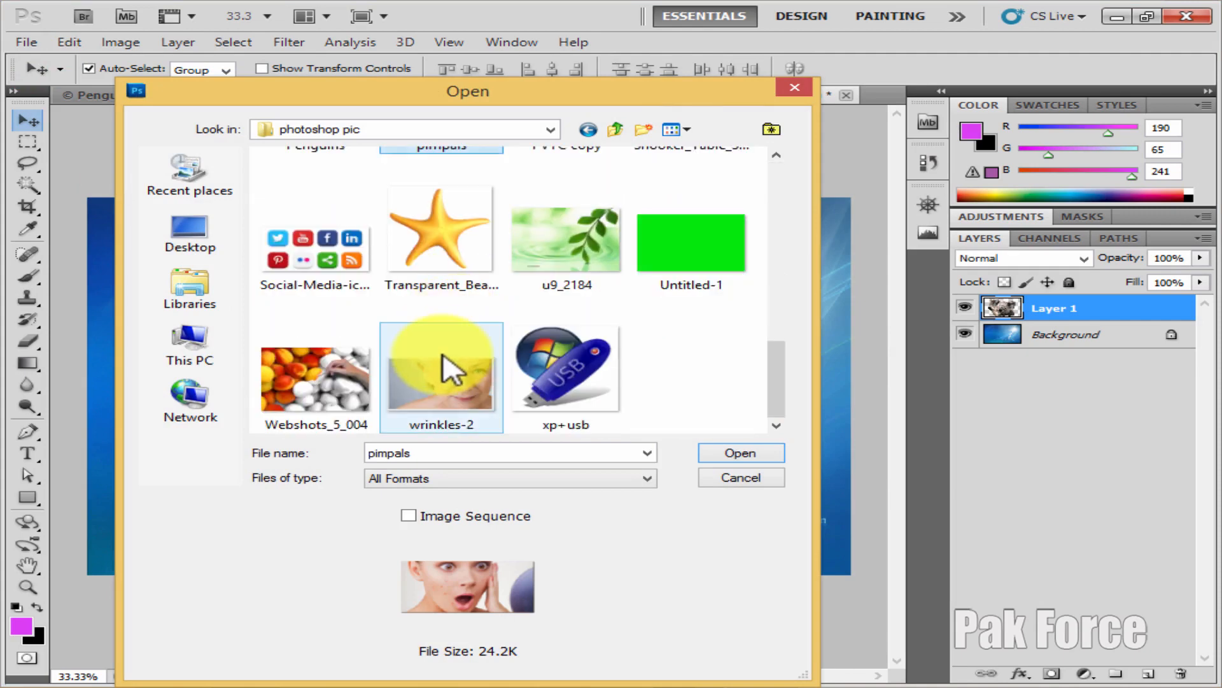
left_click(450, 369)
left_click(738, 453)
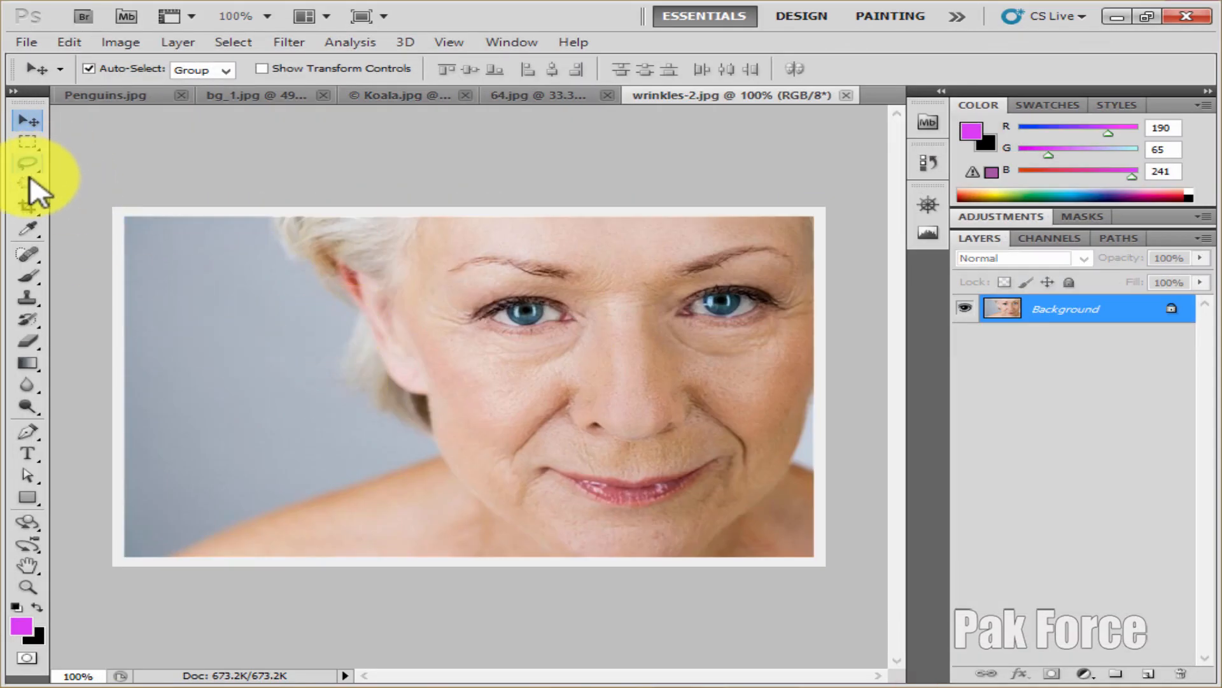
Brush over the grey backdrop beside the woman with the Quick Selection tool to select it
left_click(28, 185)
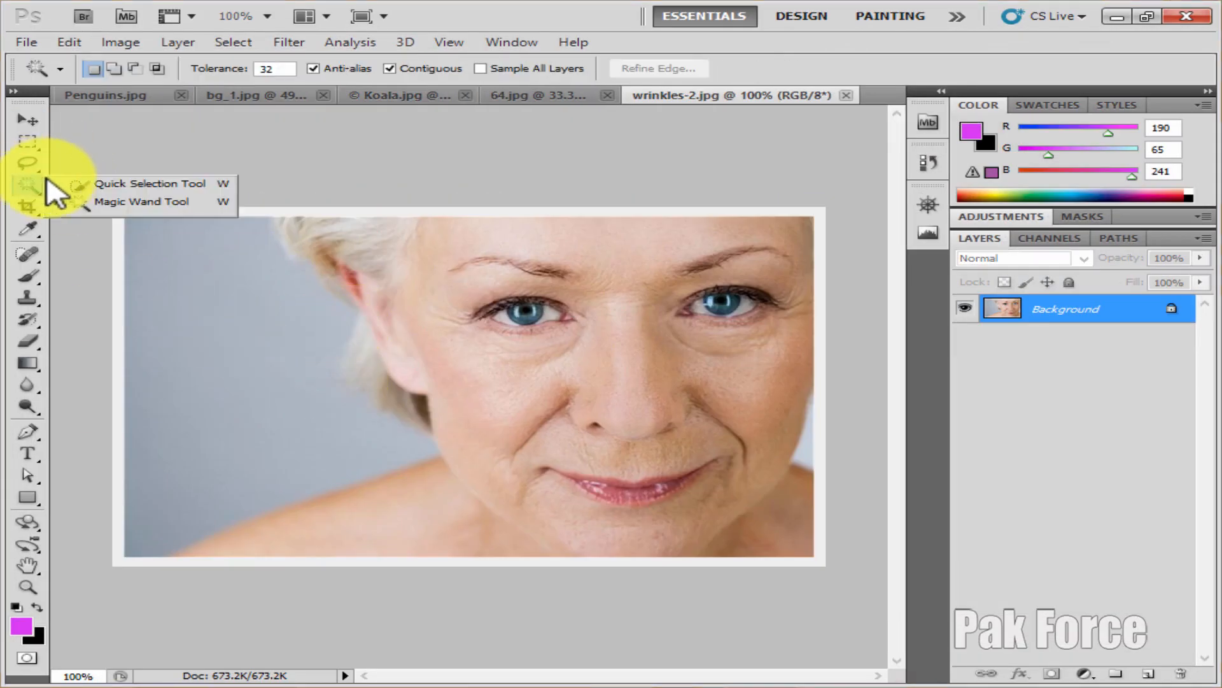
left_click(134, 186)
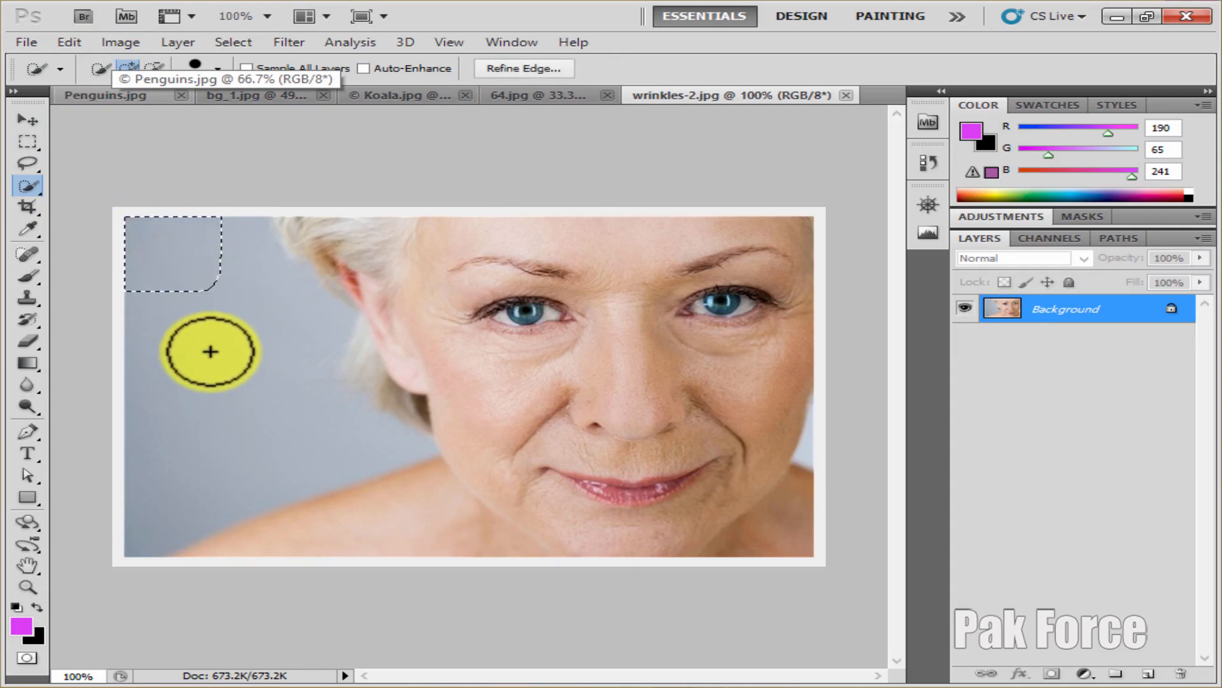
left_click_drag(189, 276, 230, 426)
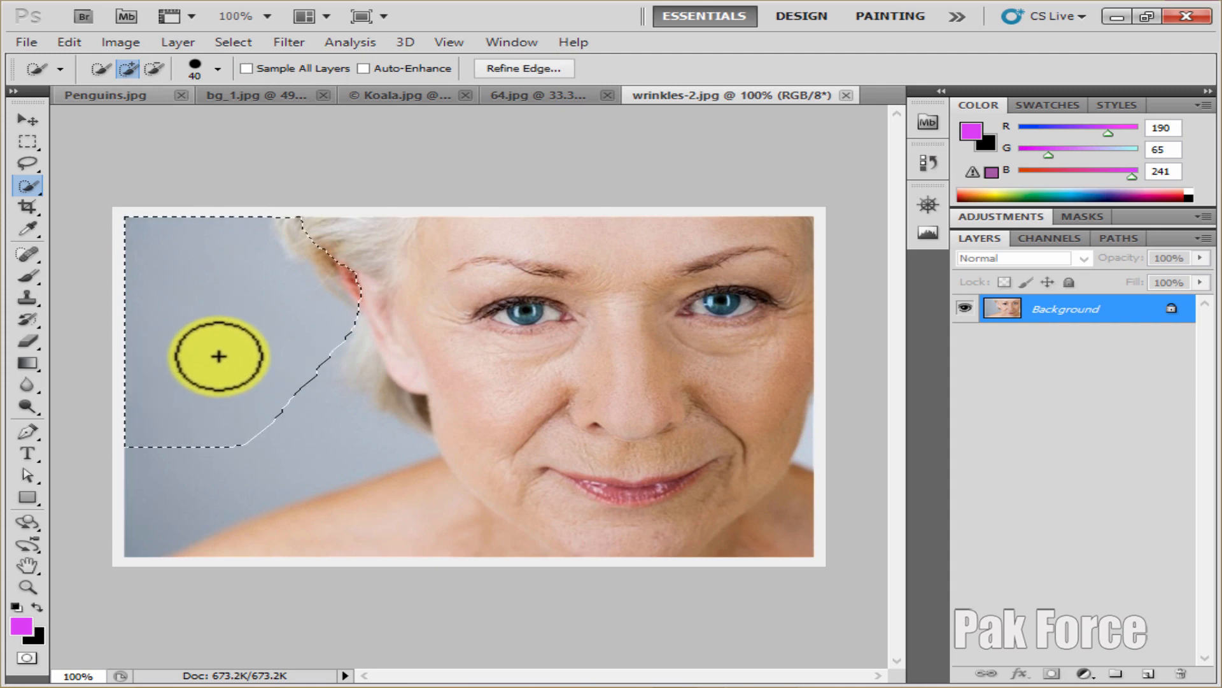
mouse_move(218, 349)
left_mouse_down()
mouse_move(240, 401)
mouse_move(293, 452)
left_mouse_up()
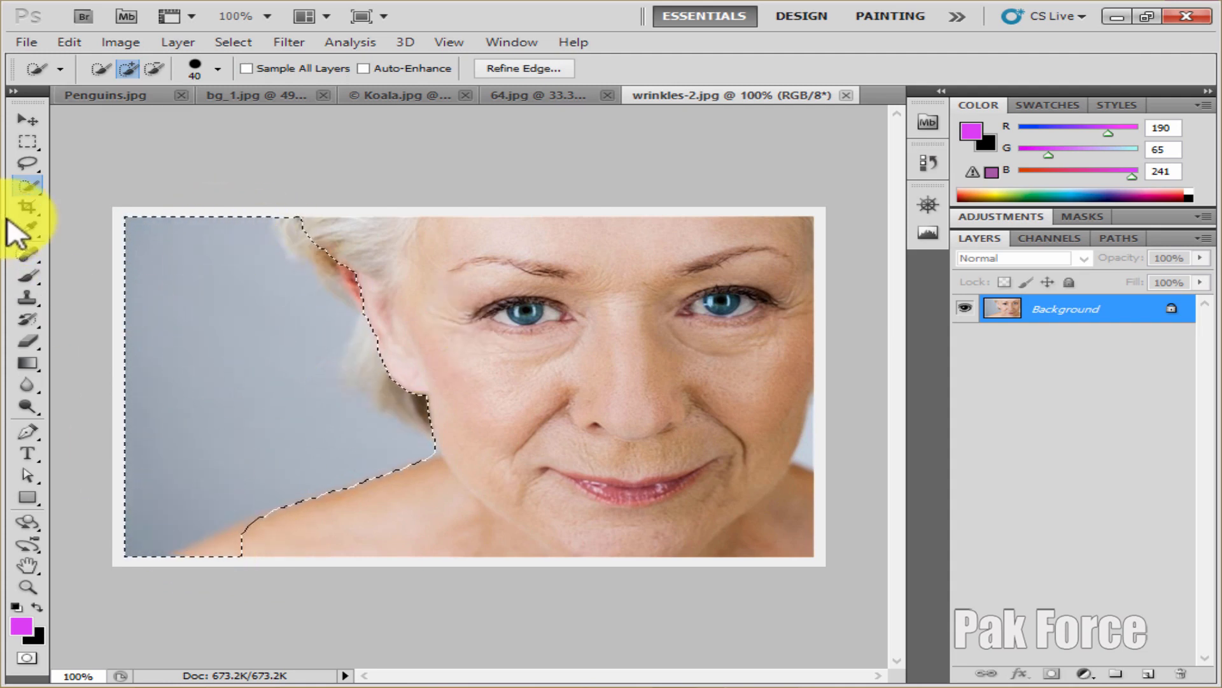
Select the grey backdrop beside the woman with the Magic Wand at tolerance 32 and invert the selection
right_click(27, 185)
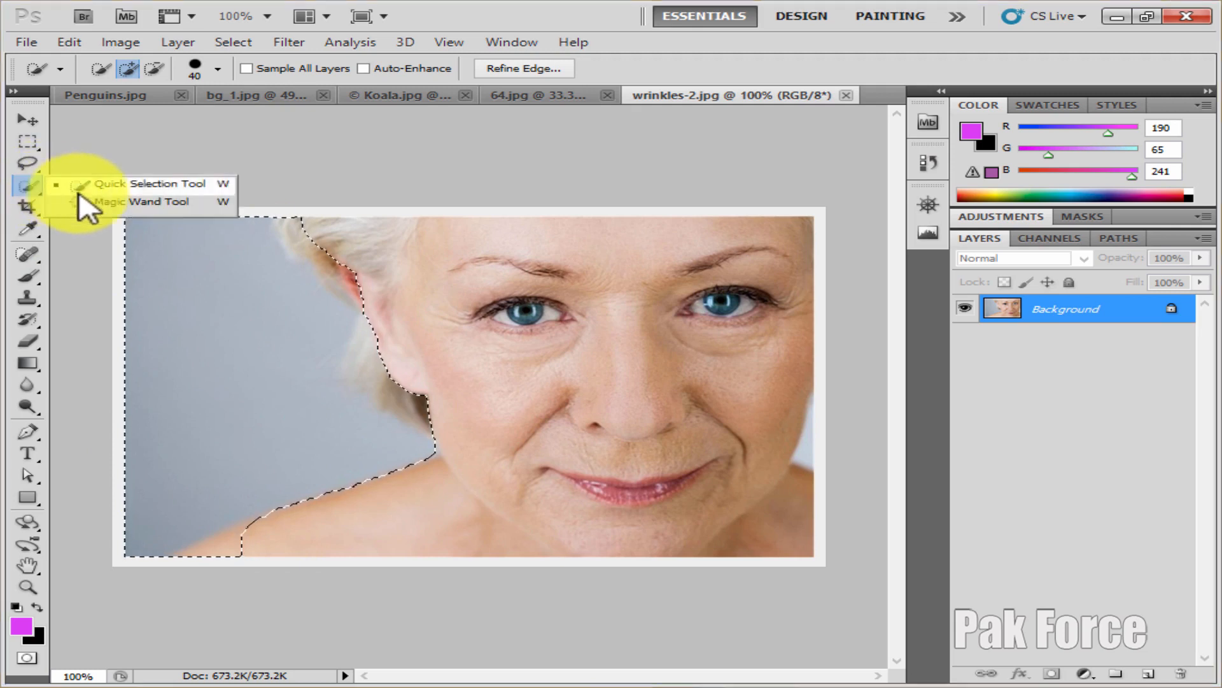
left_click(127, 202)
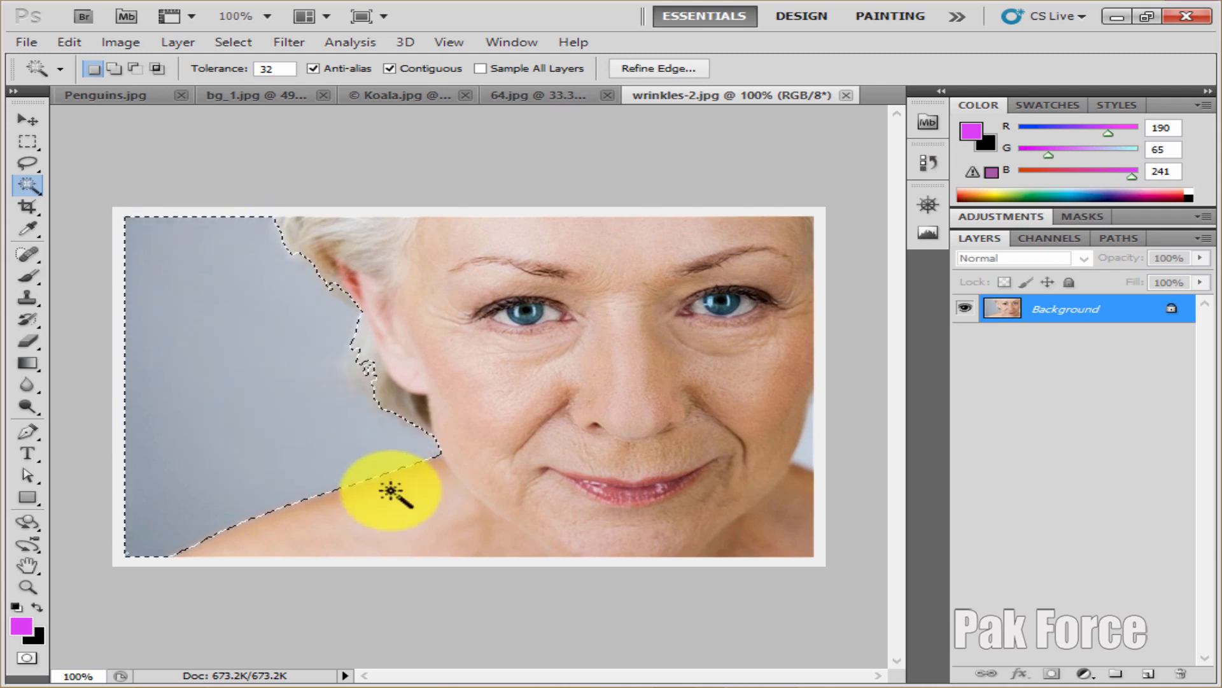
left_click(220, 273)
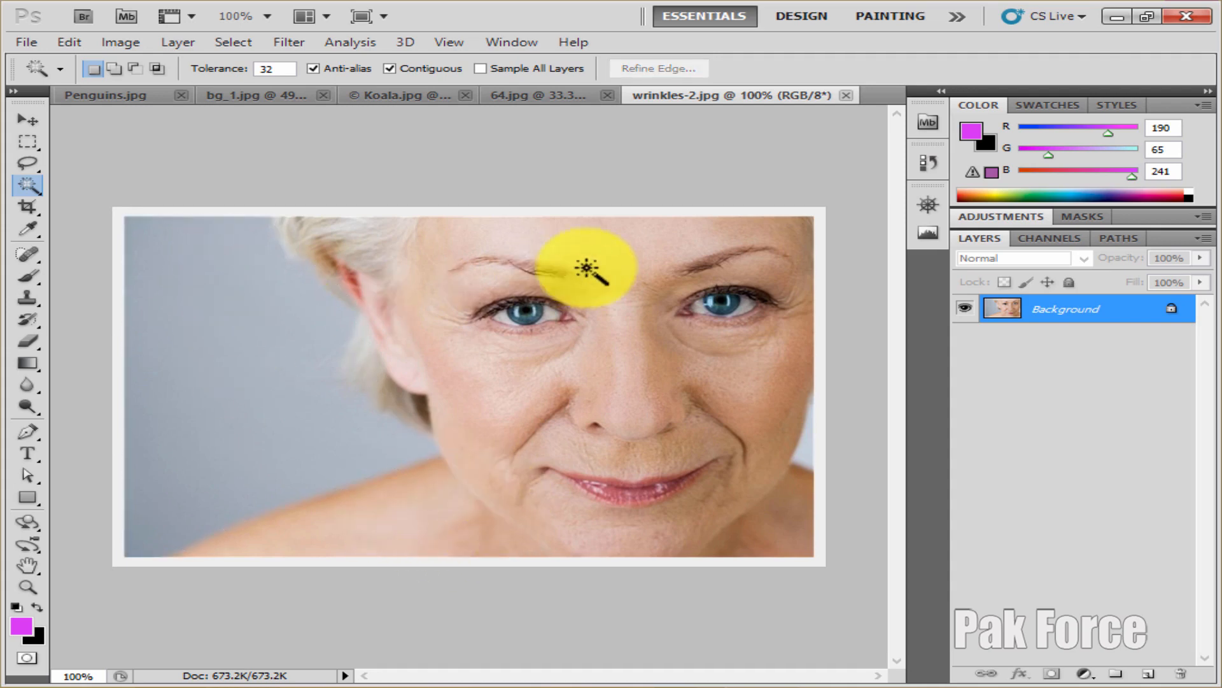
left_click(400, 523)
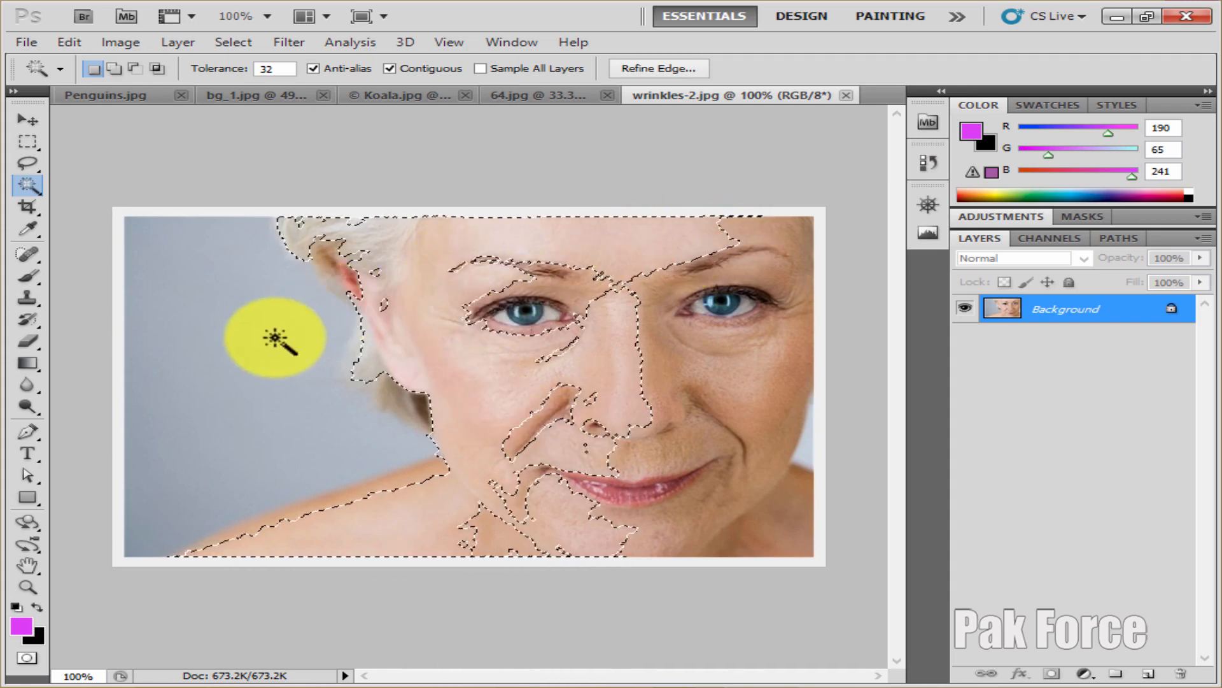
left_click(205, 287)
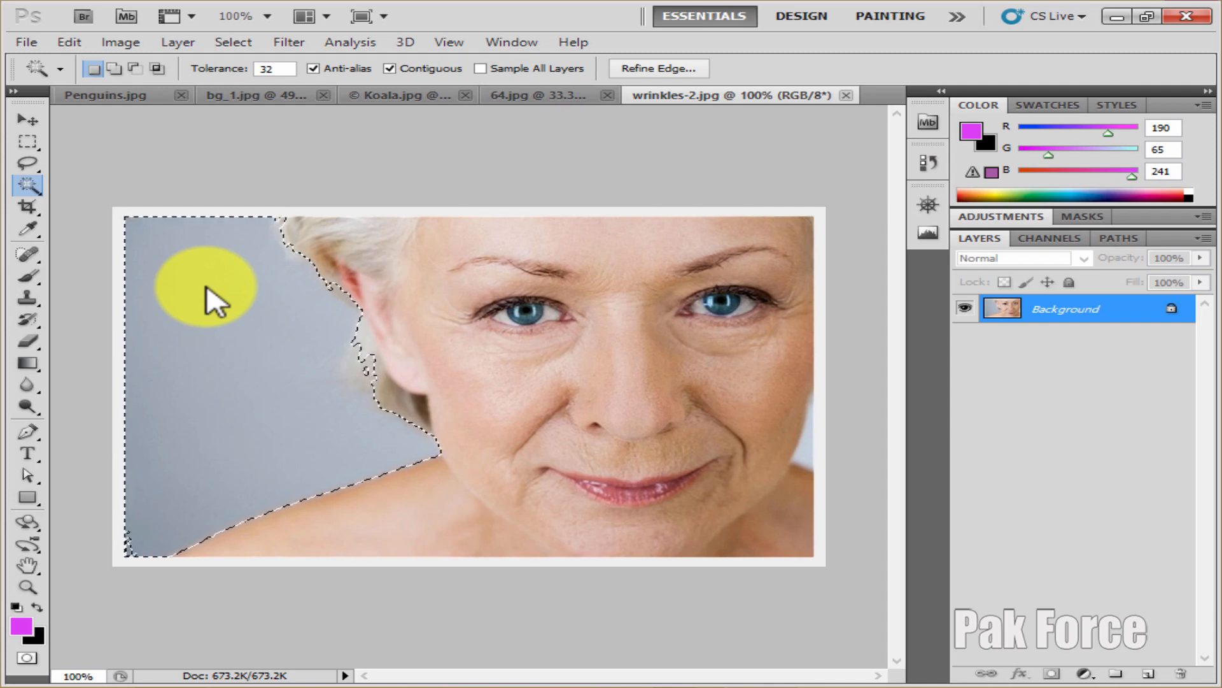
left_click(219, 50)
left_click(253, 117)
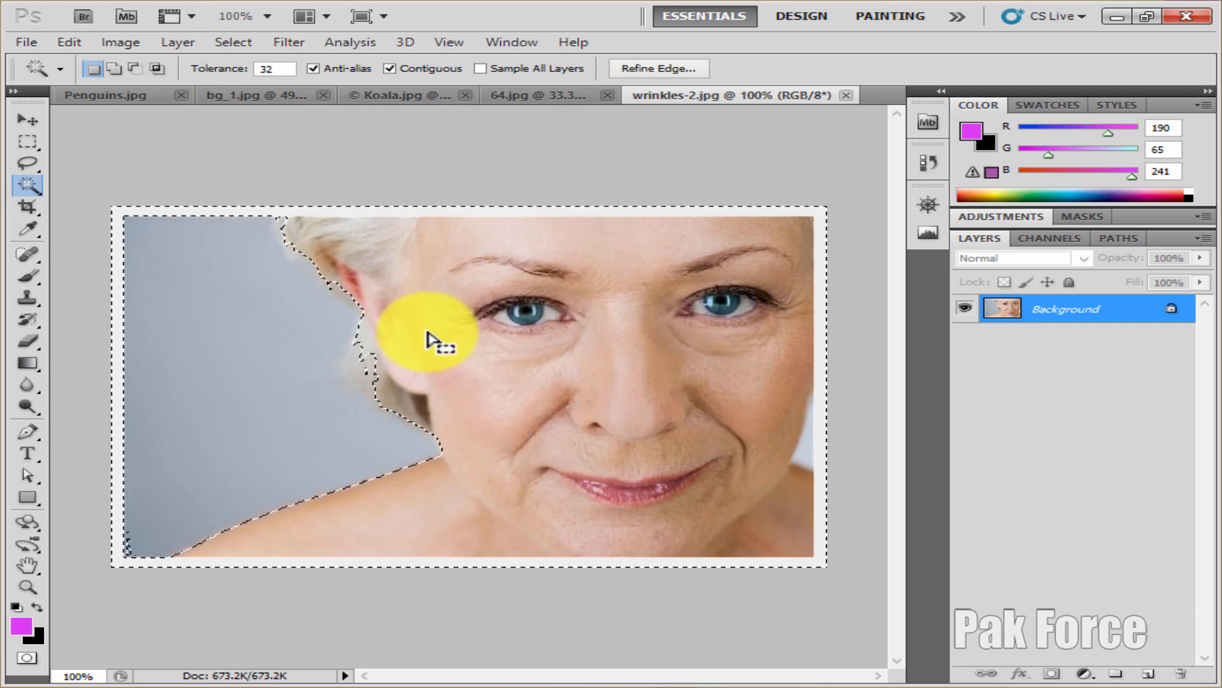
Open the bg_1 image from the photoshop pic folder again and paste the copied woman's cutout into it
left_click(33, 45)
left_click(38, 79)
left_click(357, 347)
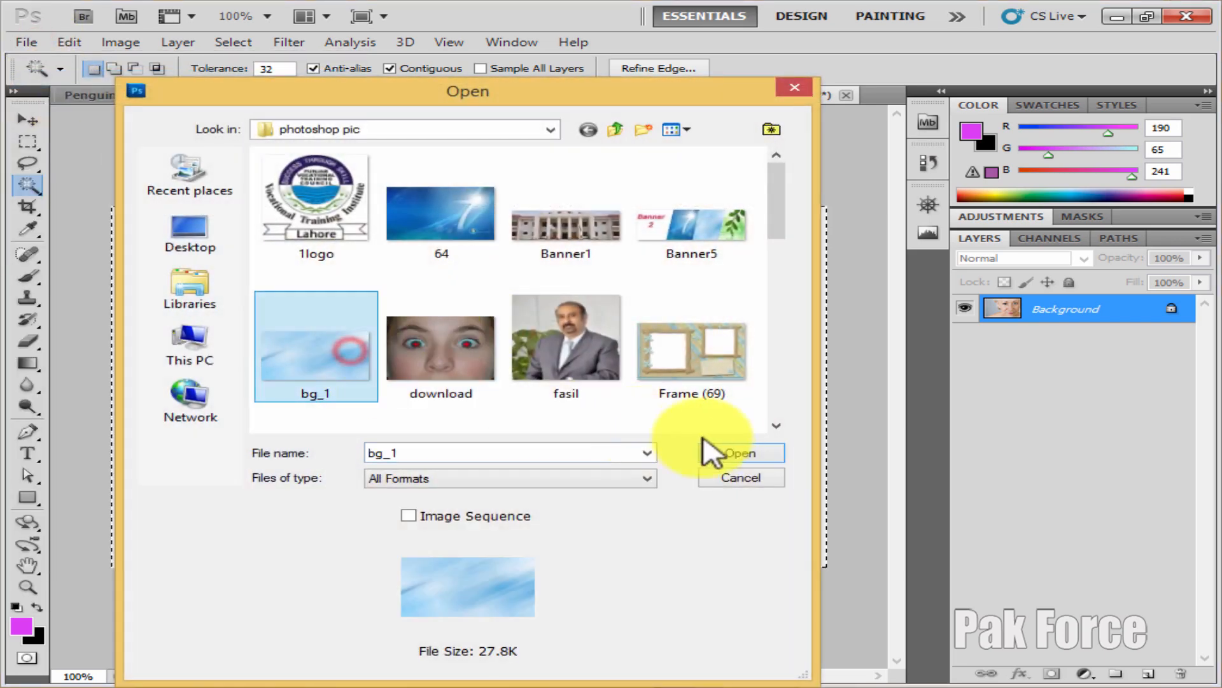
left_click(737, 451)
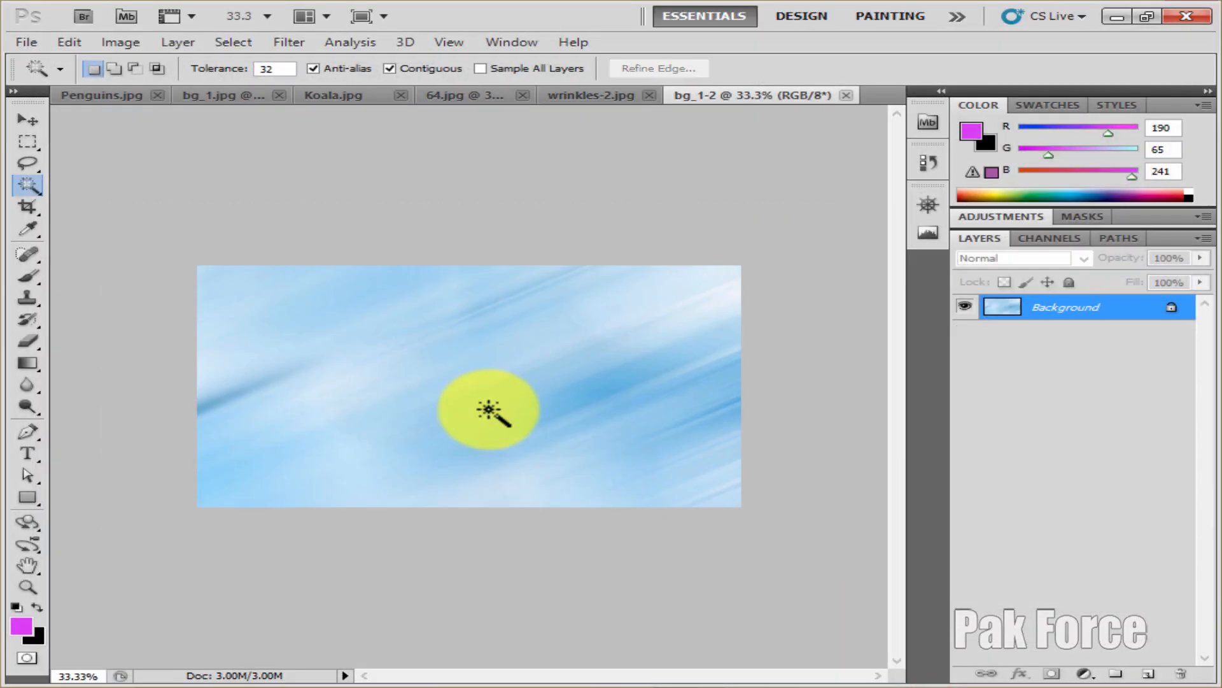
key("ctrl+v")
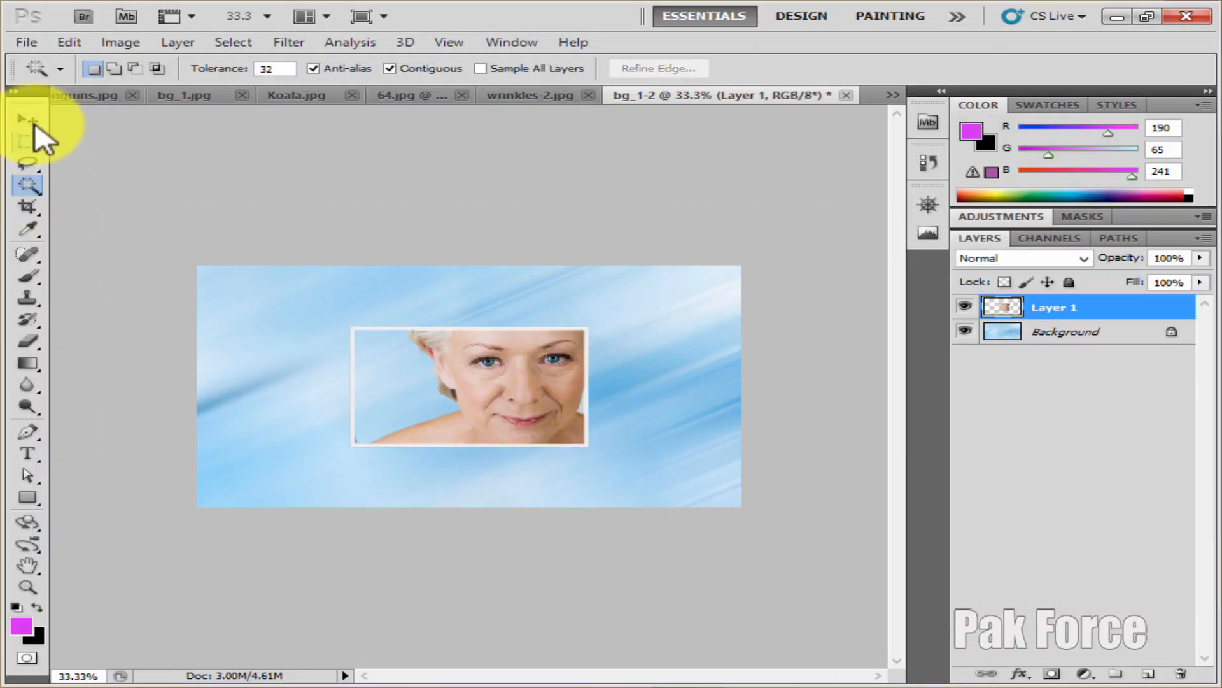
Reposition the woman's cutout on the bg_1 background, scale it proportionally to 204.62% and apply the transformation
left_click(28, 120)
left_click_drag(516, 441, 477, 389)
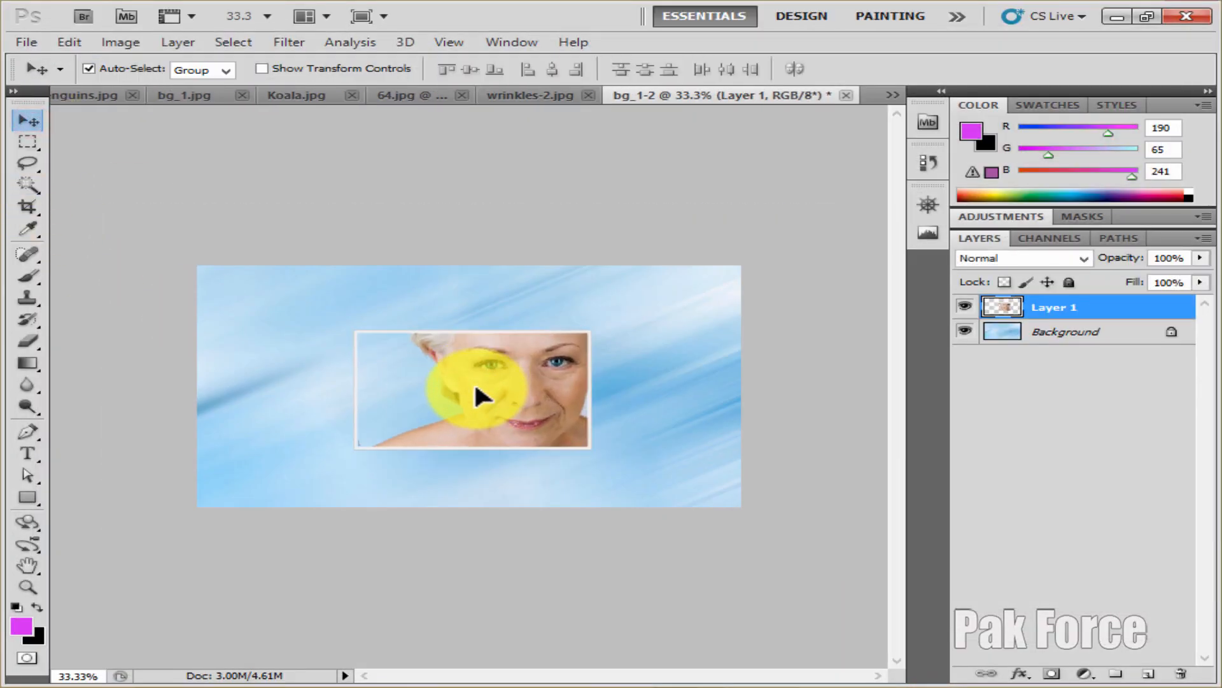
key("ctrl+t")
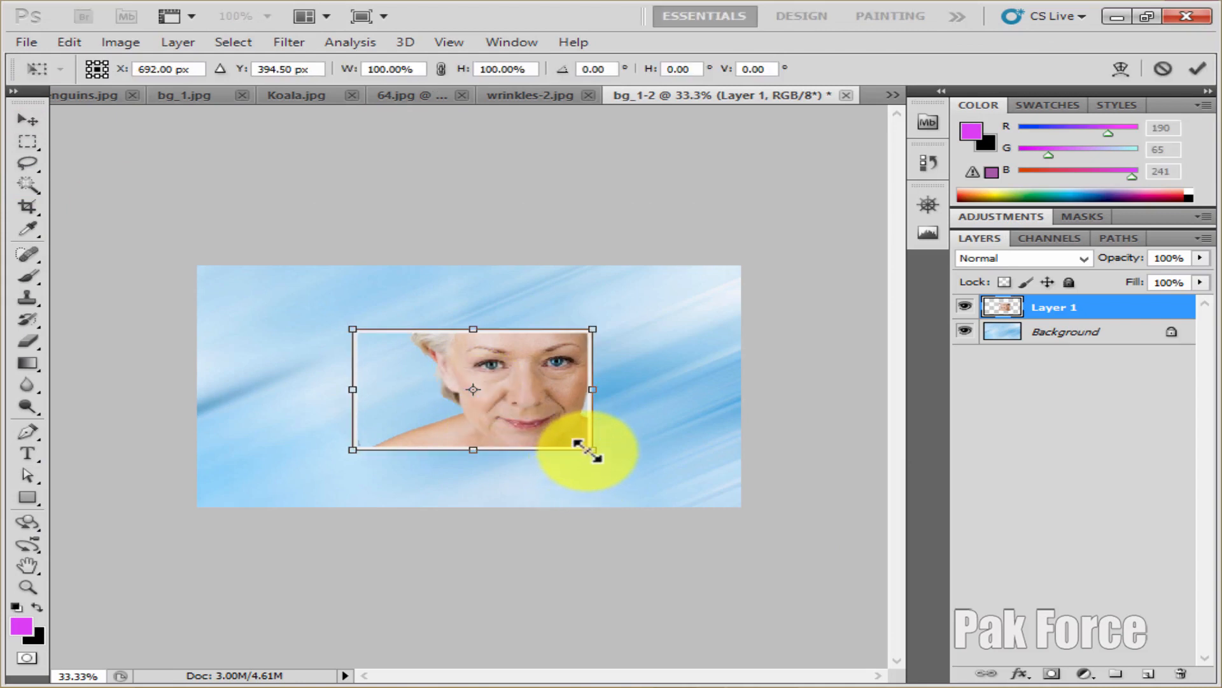
left_click_drag(587, 452, 712, 517)
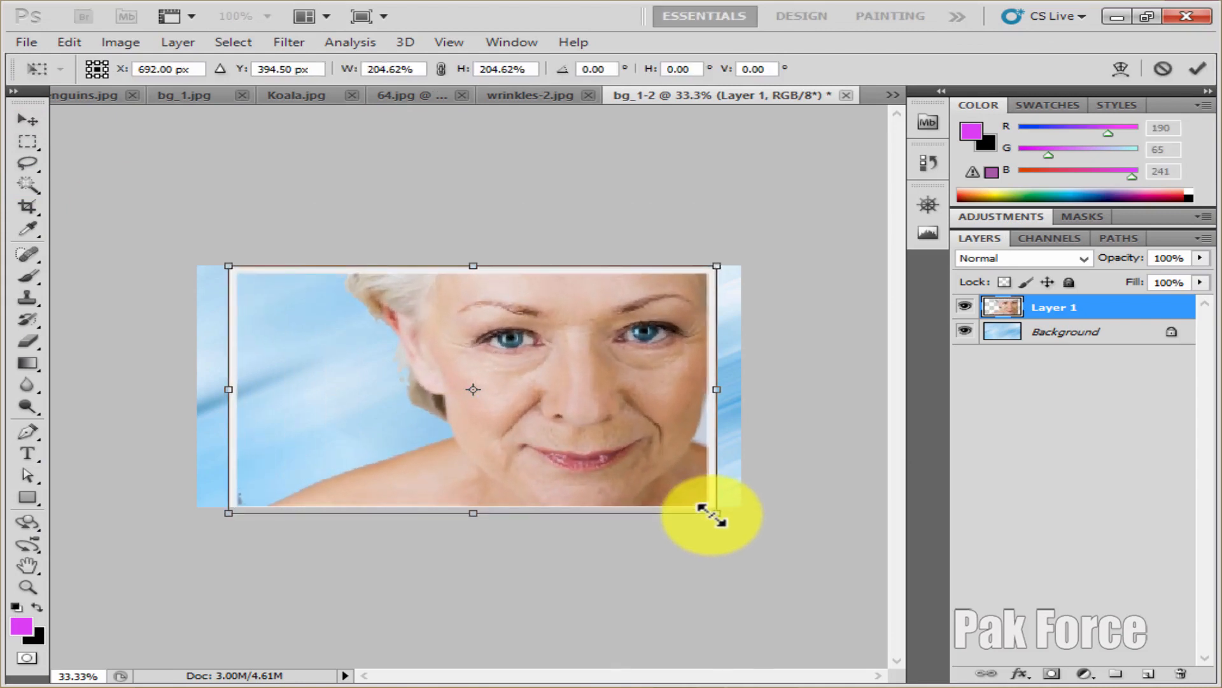
left_click(27, 119)
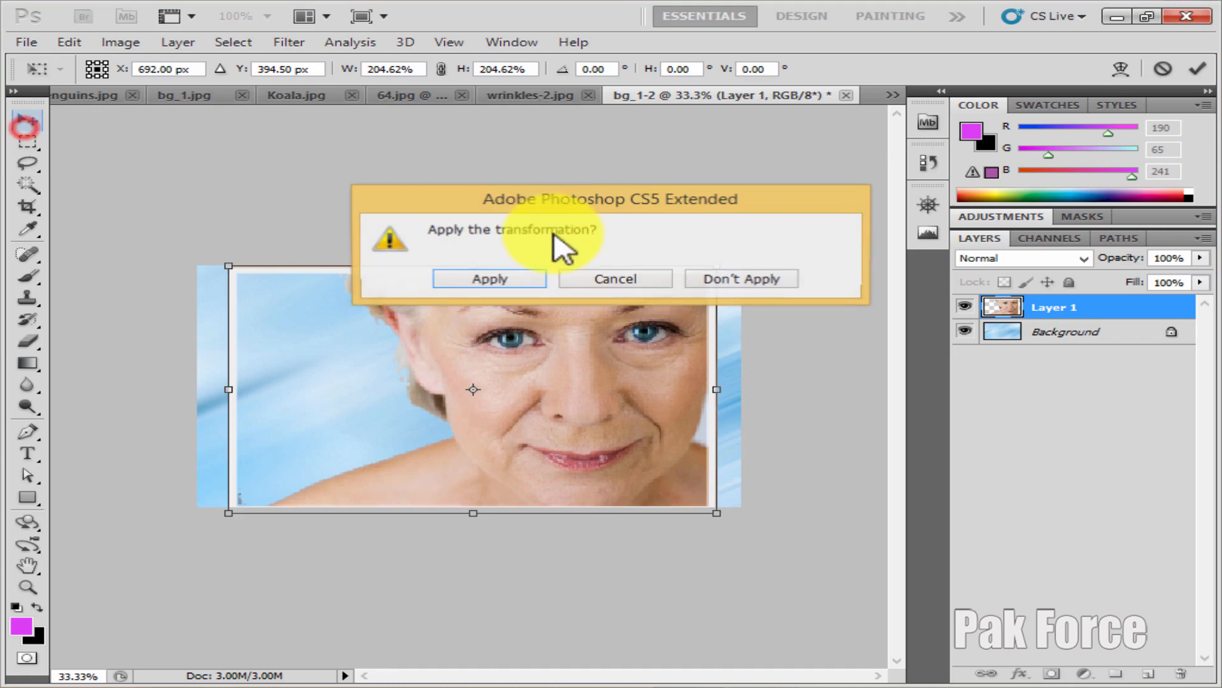
left_click(503, 279)
Activate the Quick Selection tool and open the pimpals image from the photoshop pic folder
left_click(27, 185)
left_click(104, 184)
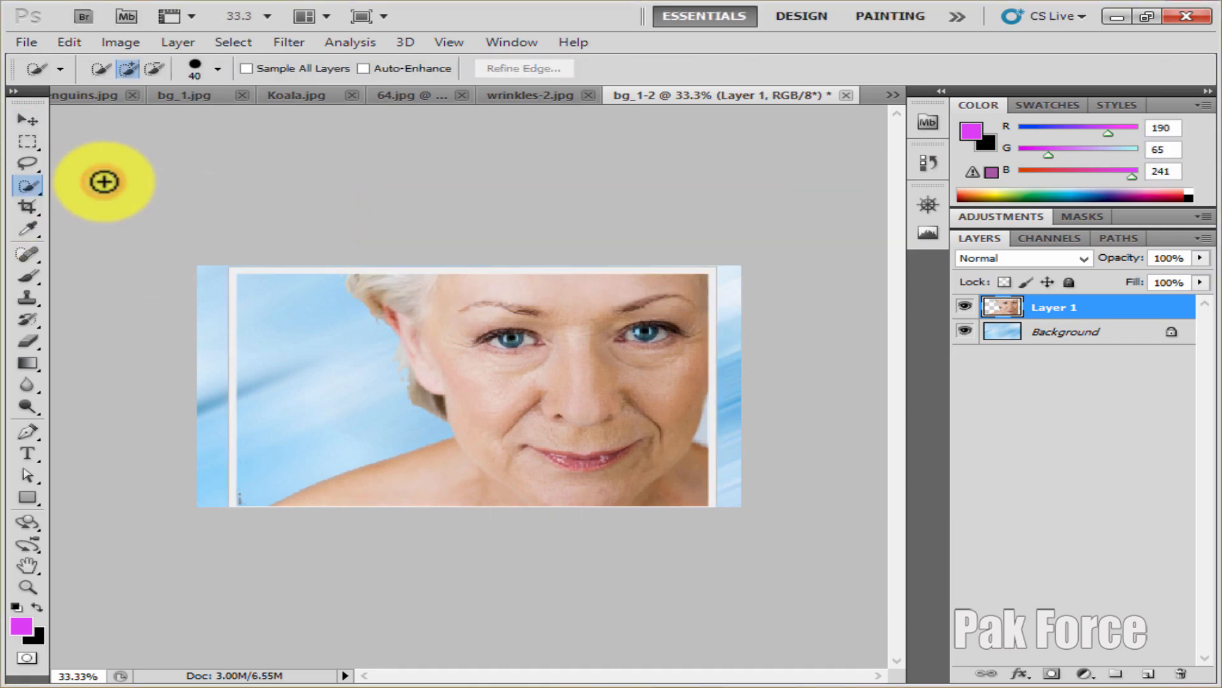
left_click(26, 42)
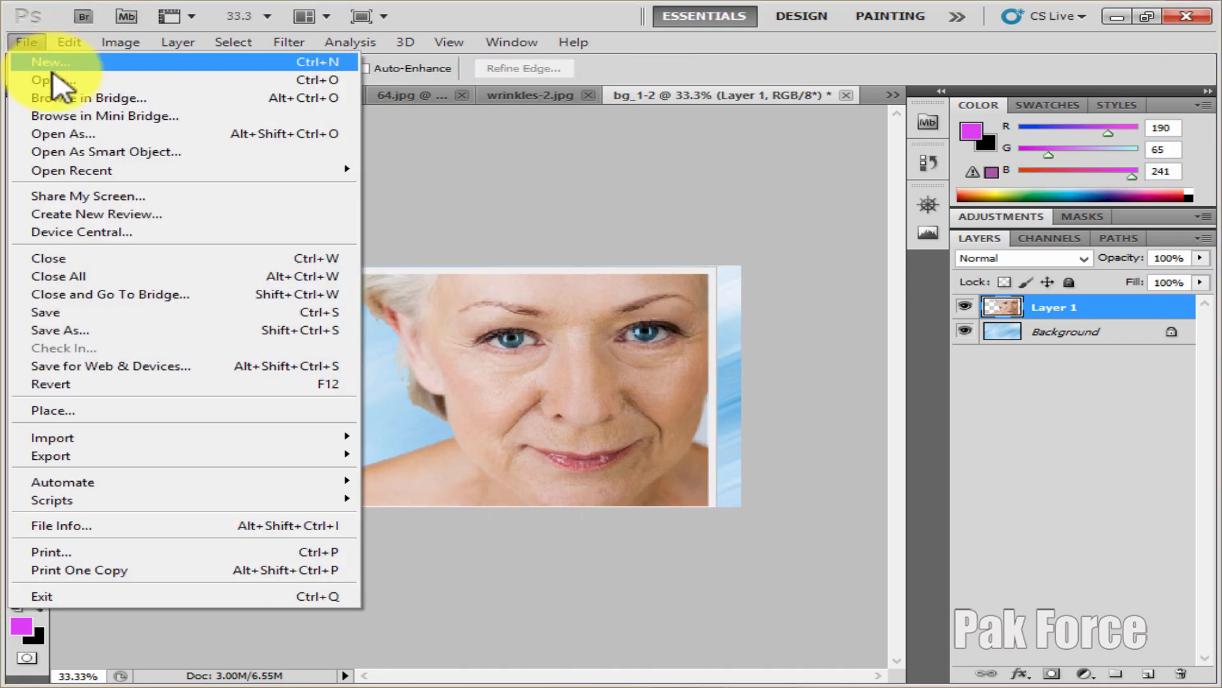
left_click(54, 80)
scroll(417, 283, "down", 5)
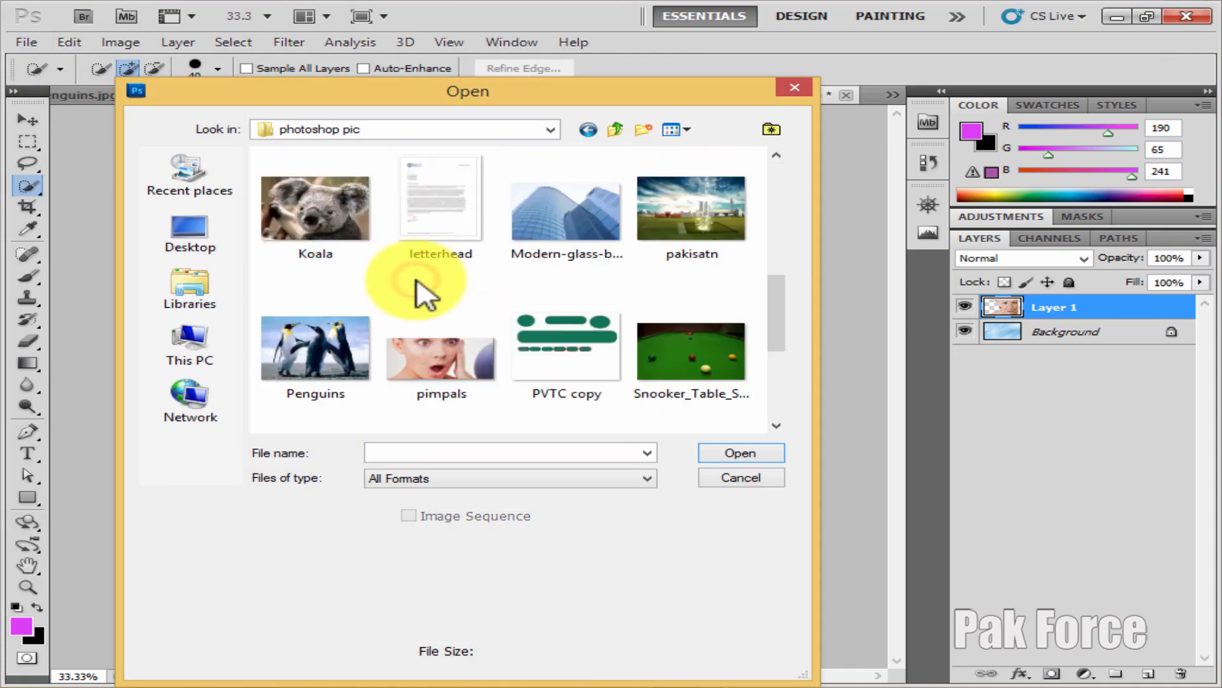
scroll(420, 293, "down", 3)
left_click_drag(815, 386, 1086, 398)
scroll(691, 394, "up", 3)
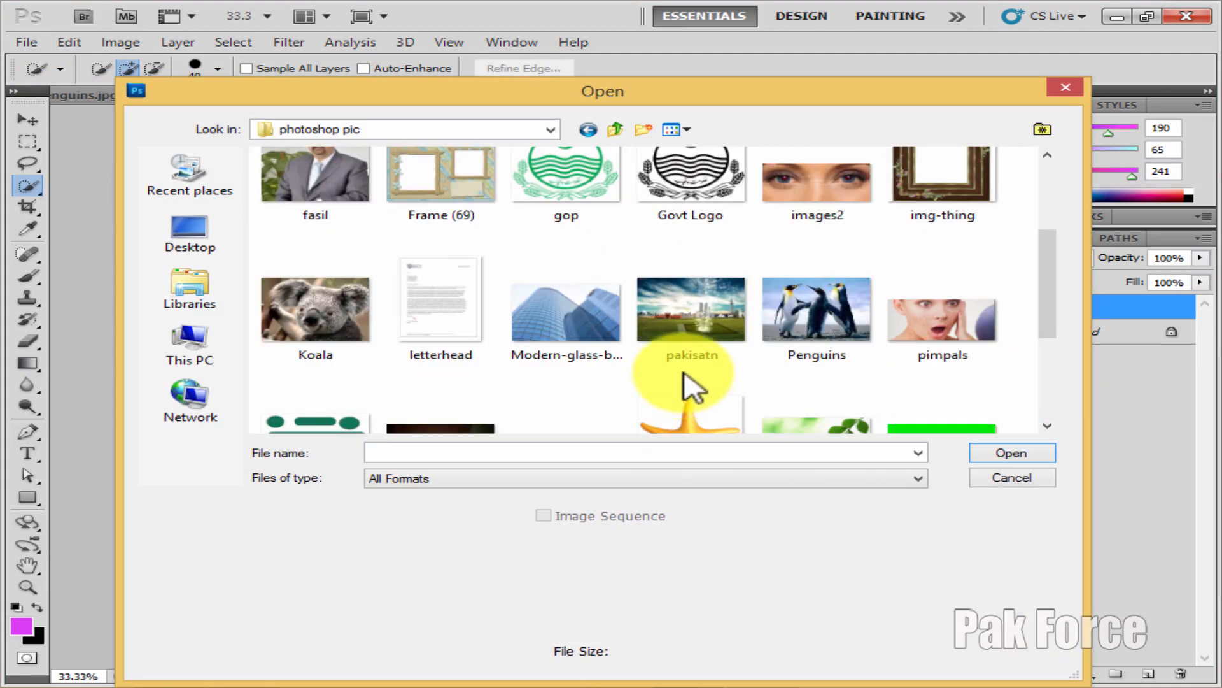
left_click(908, 327)
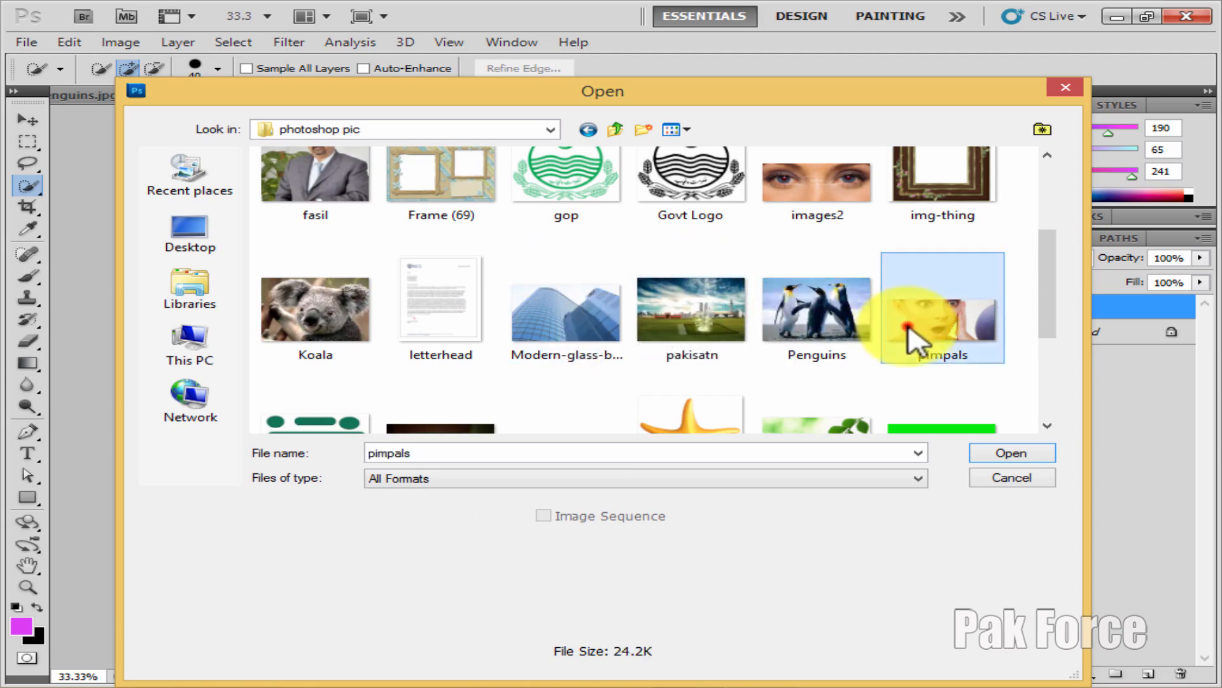
left_click(1013, 453)
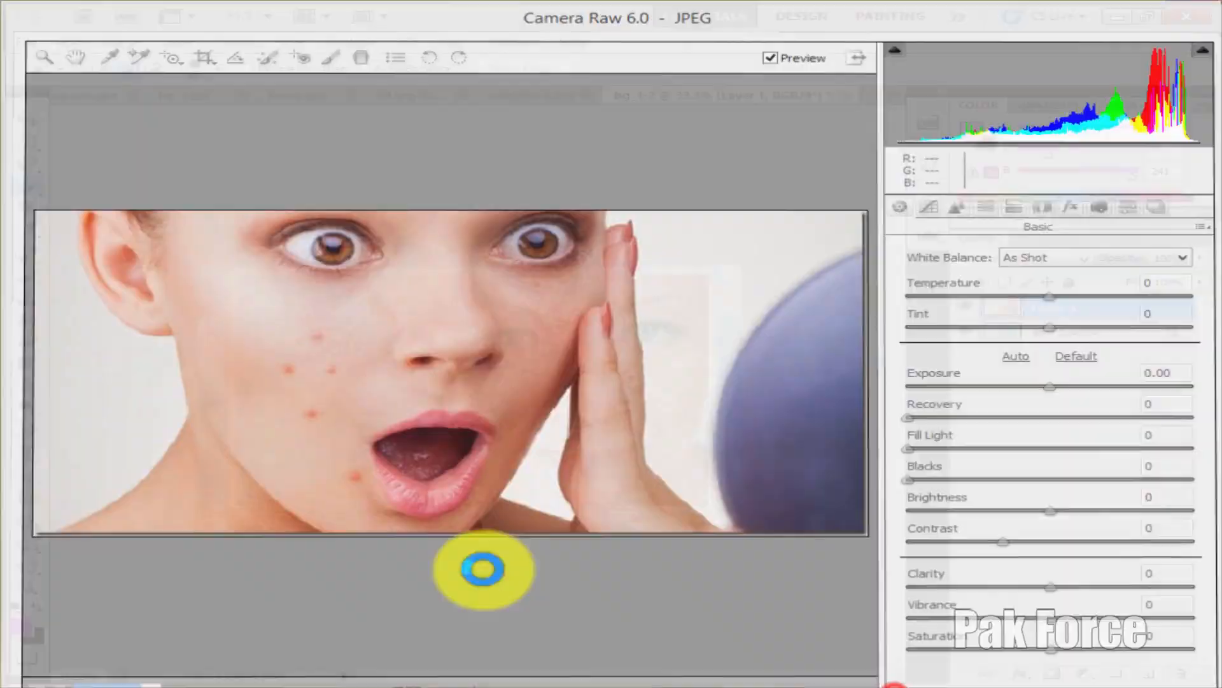
key("Return")
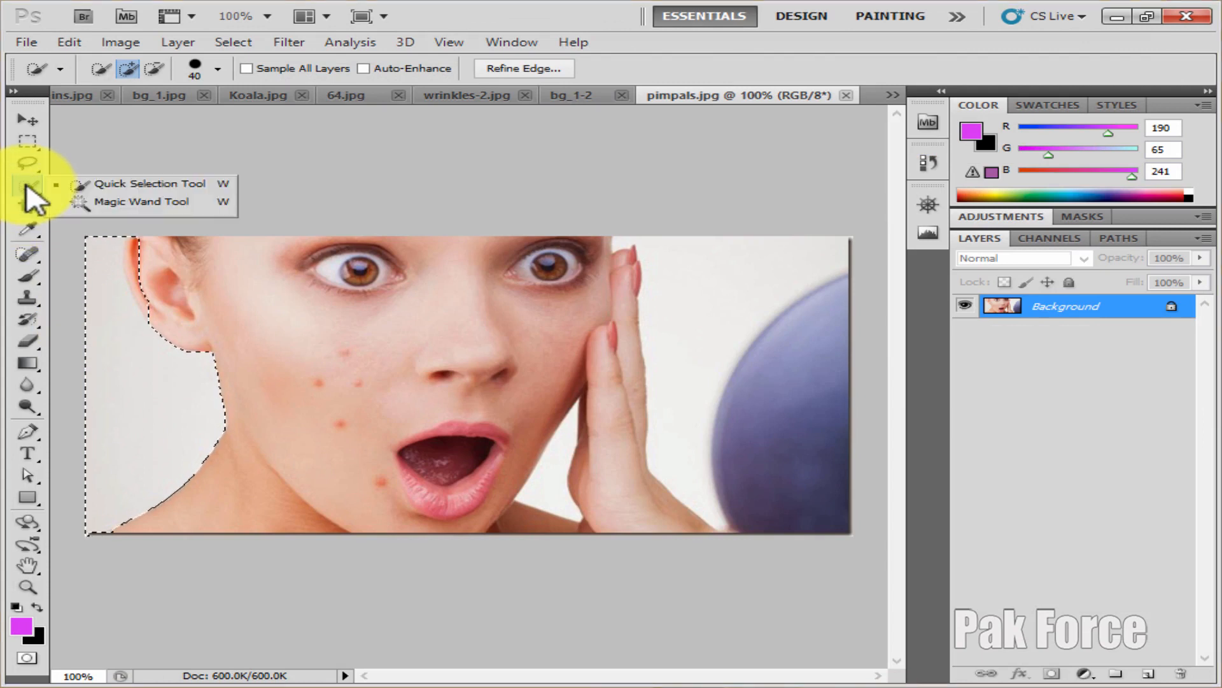
Extend the quick selection over the light backdrop and the blue ball beside the woman's hand
left_click(121, 328)
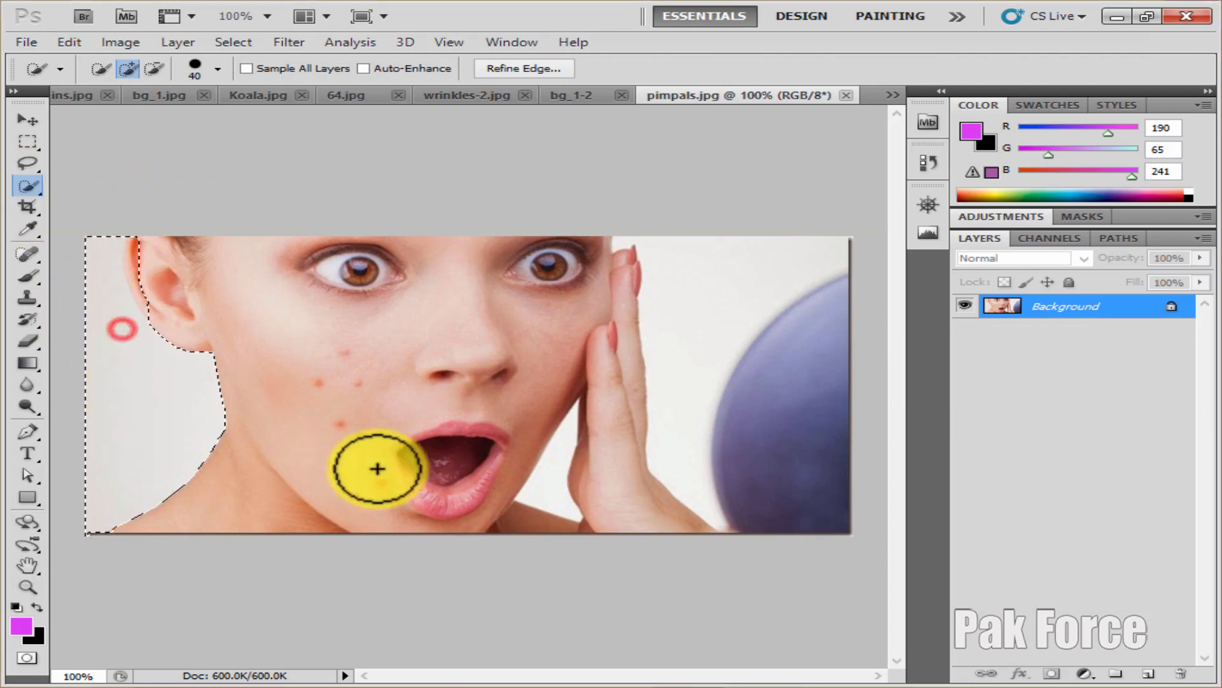
mouse_move(742, 249)
left_mouse_down()
mouse_move(728, 393)
mouse_move(697, 347)
mouse_move(708, 423)
mouse_move(765, 499)
left_mouse_up()
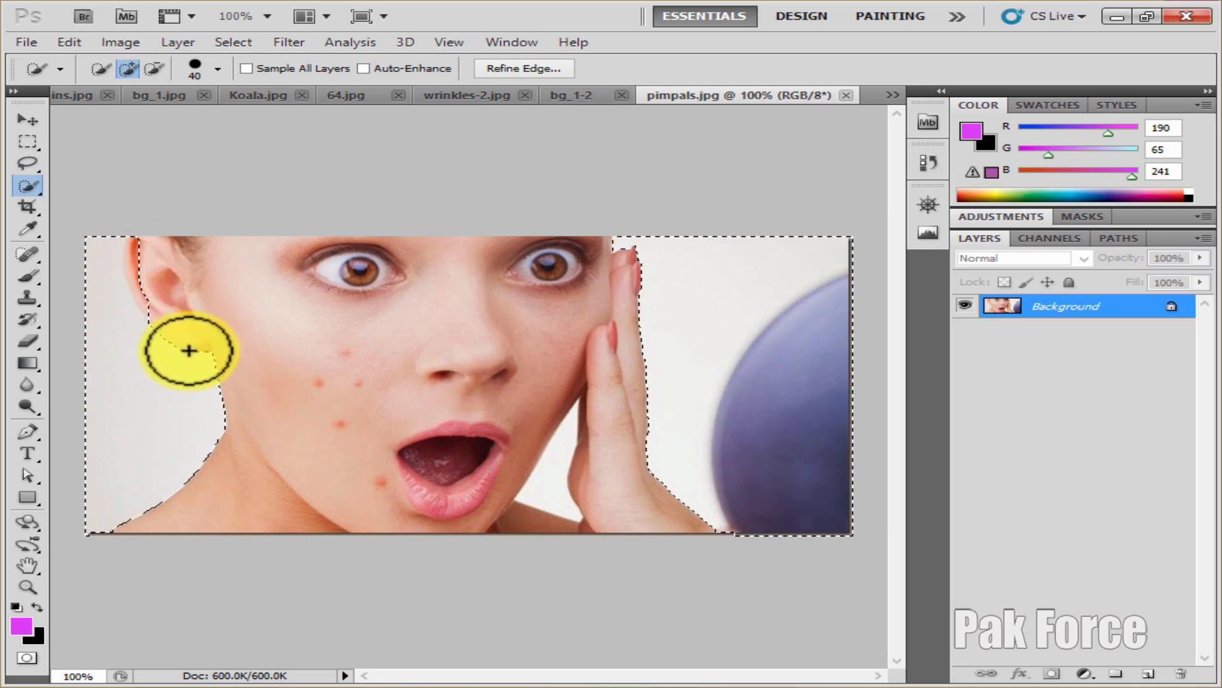
Subtract the wrongly selected outer rim of the woman's ear from the selection with the Quick Selection tool
key("ctrl+plus")
key("ctrl+plus")
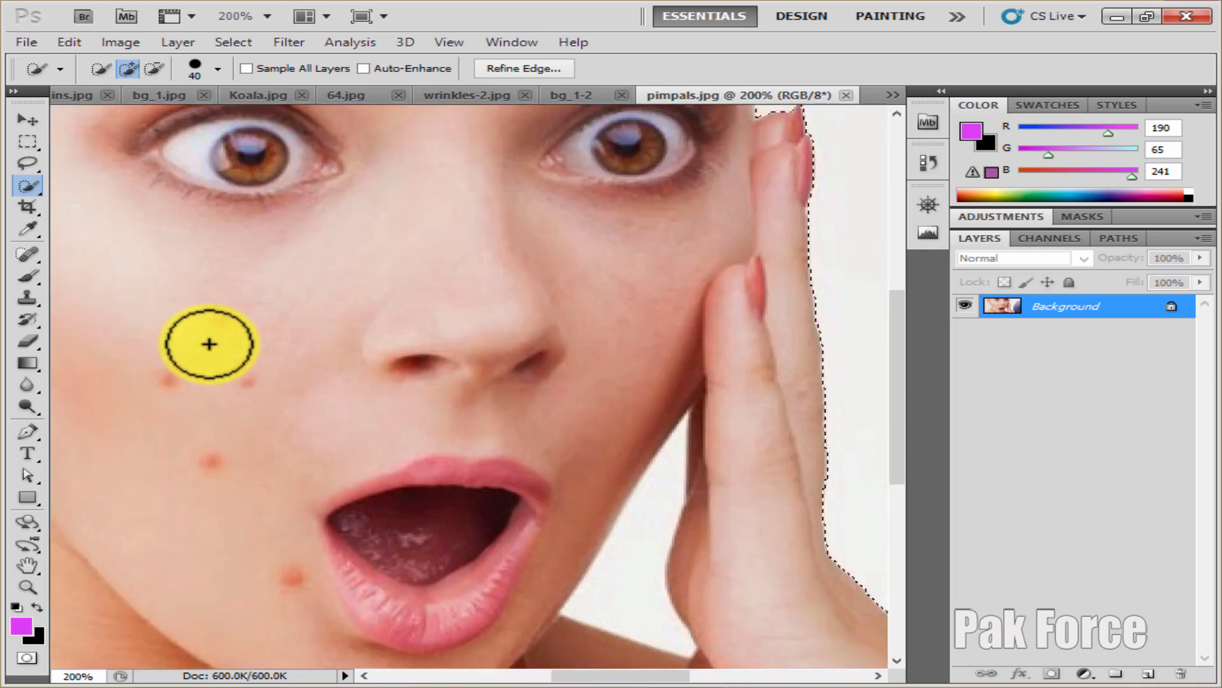
scroll(166, 280, "down", 3)
mouse_move(143, 250)
left_mouse_down()
mouse_move(460, 442)
mouse_move(382, 358)
mouse_move(467, 339)
left_mouse_up()
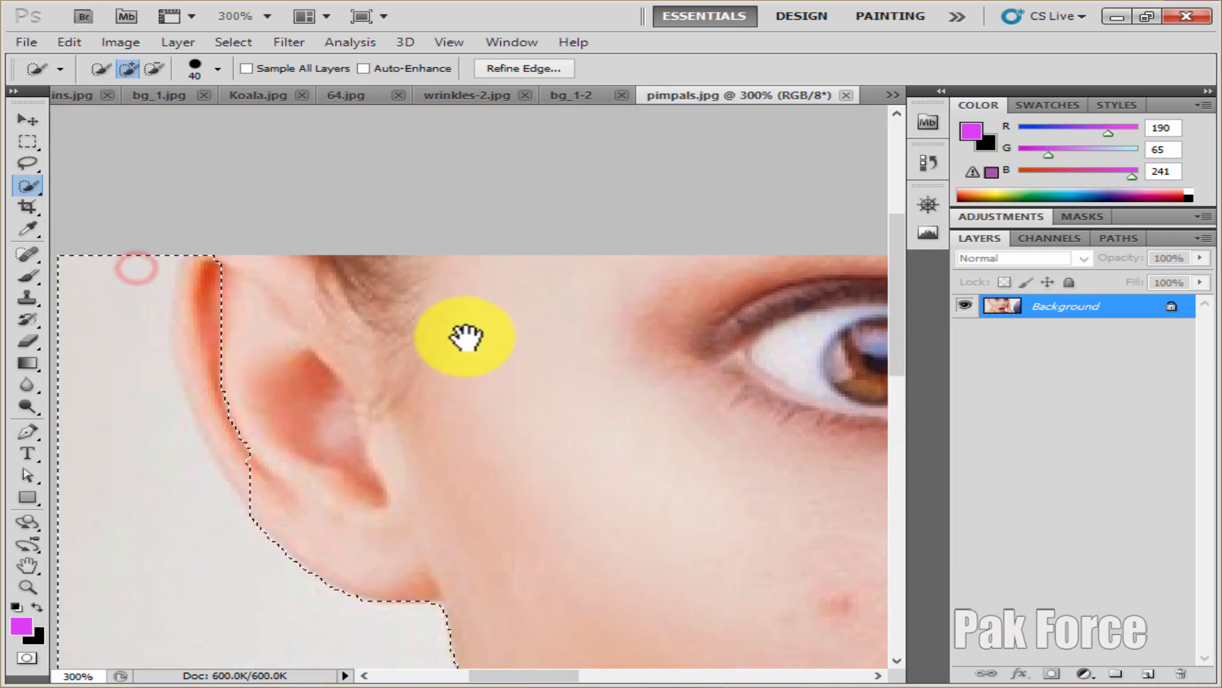
left_click(151, 69)
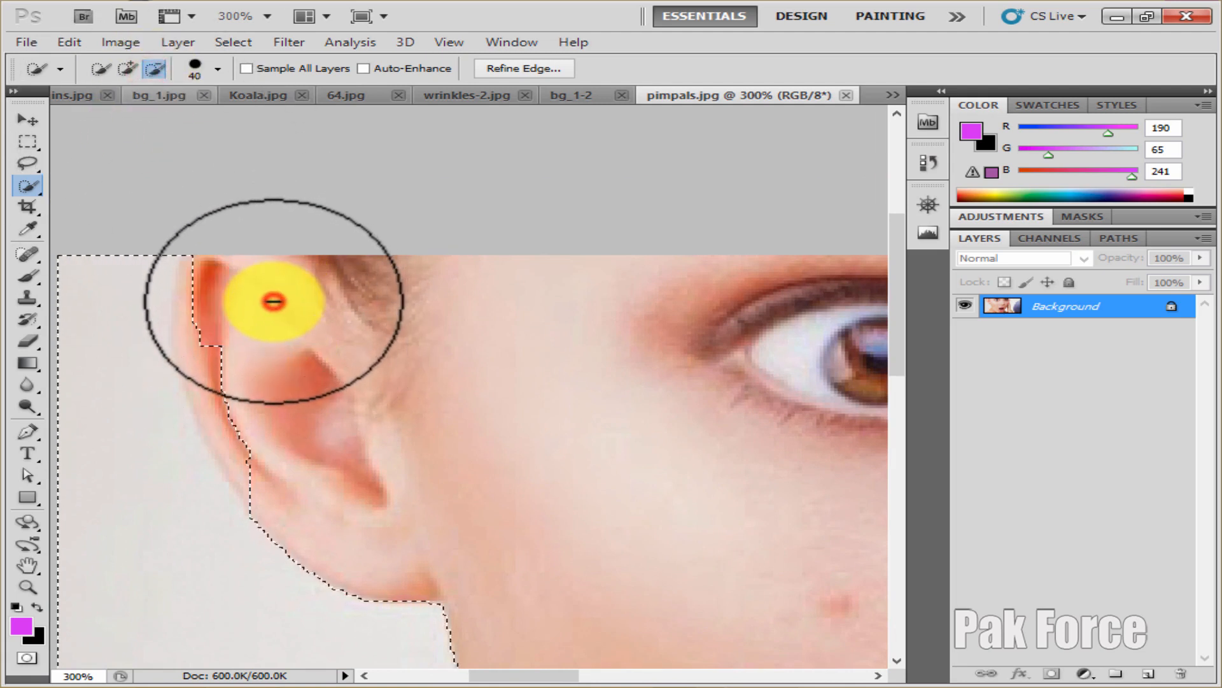
left_click(253, 278)
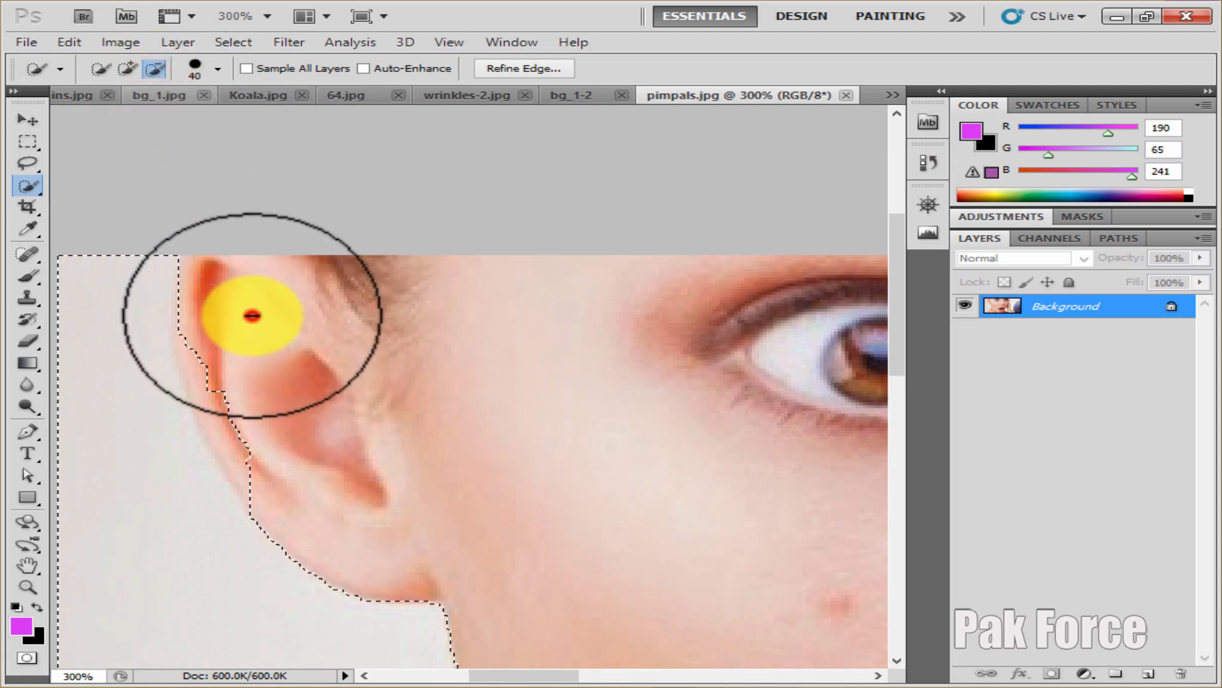
left_click_drag(251, 327, 282, 423)
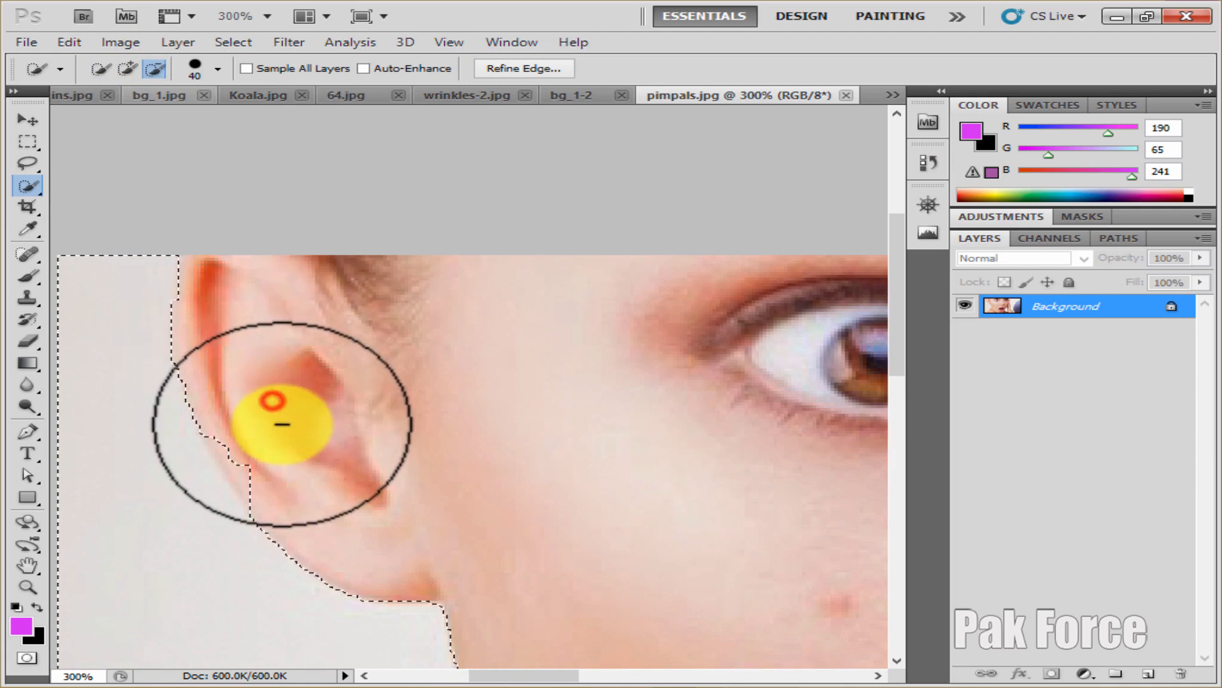
left_click(281, 426)
left_click(300, 464)
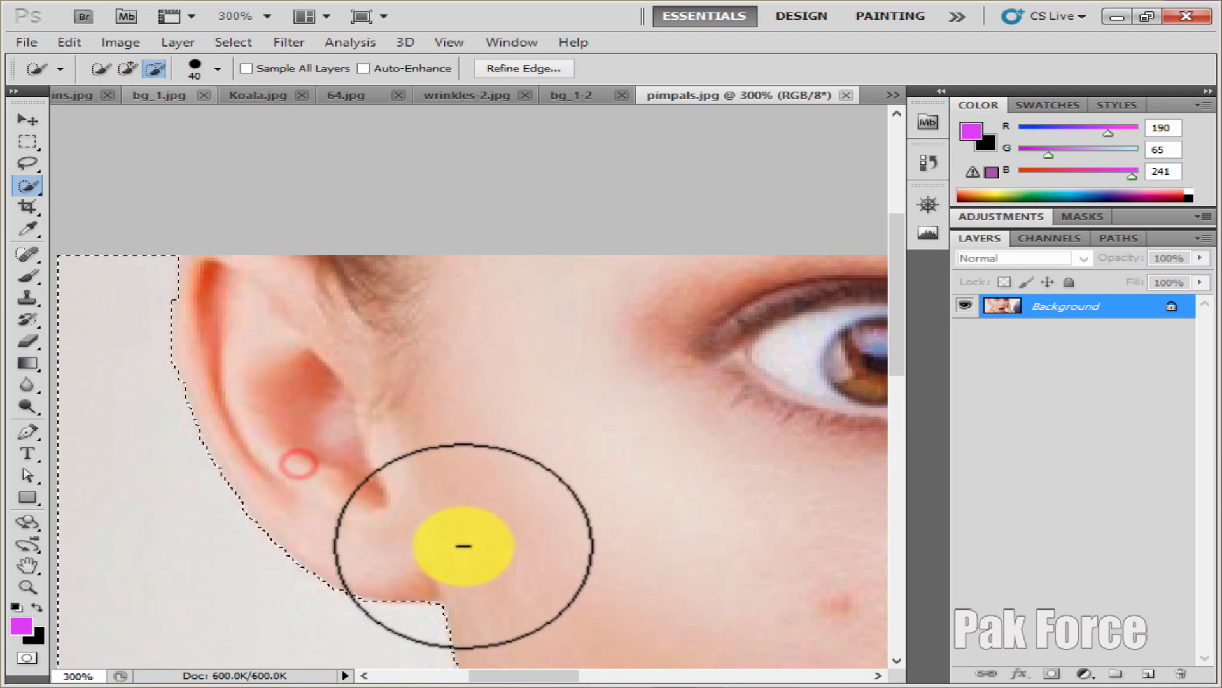
Set the Quick Selection brush size to 67 px and subtract around the ear again
left_click(218, 69)
left_click(203, 119)
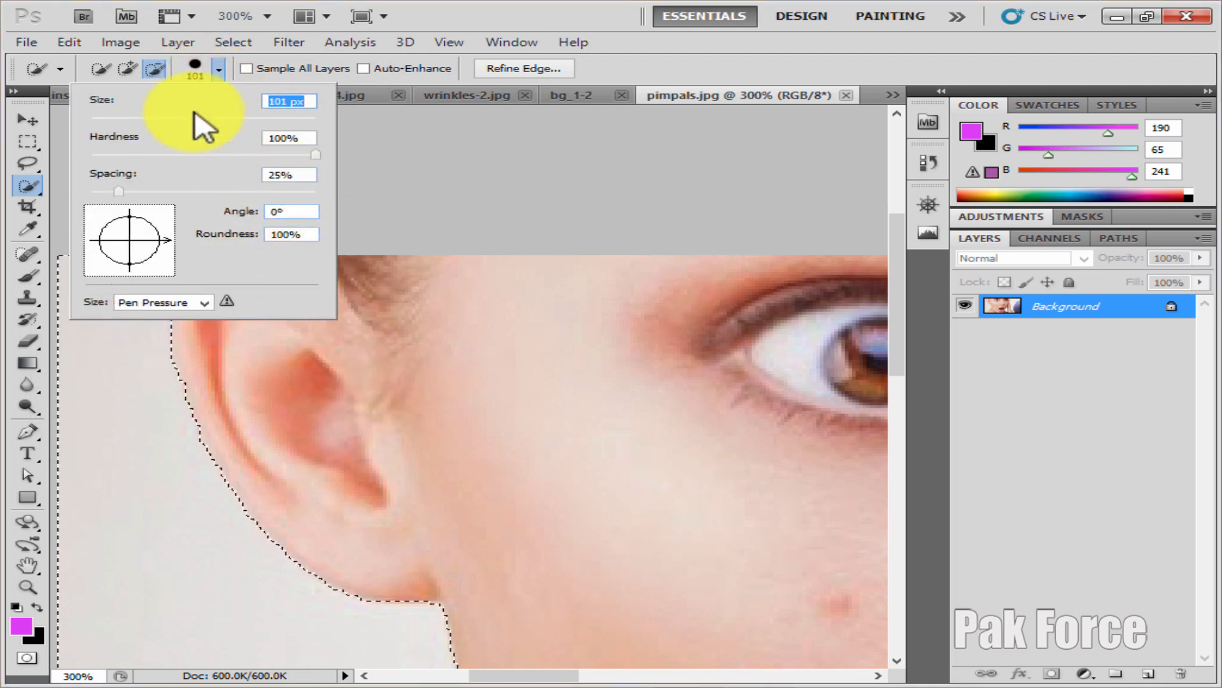
left_click_drag(201, 120, 166, 120)
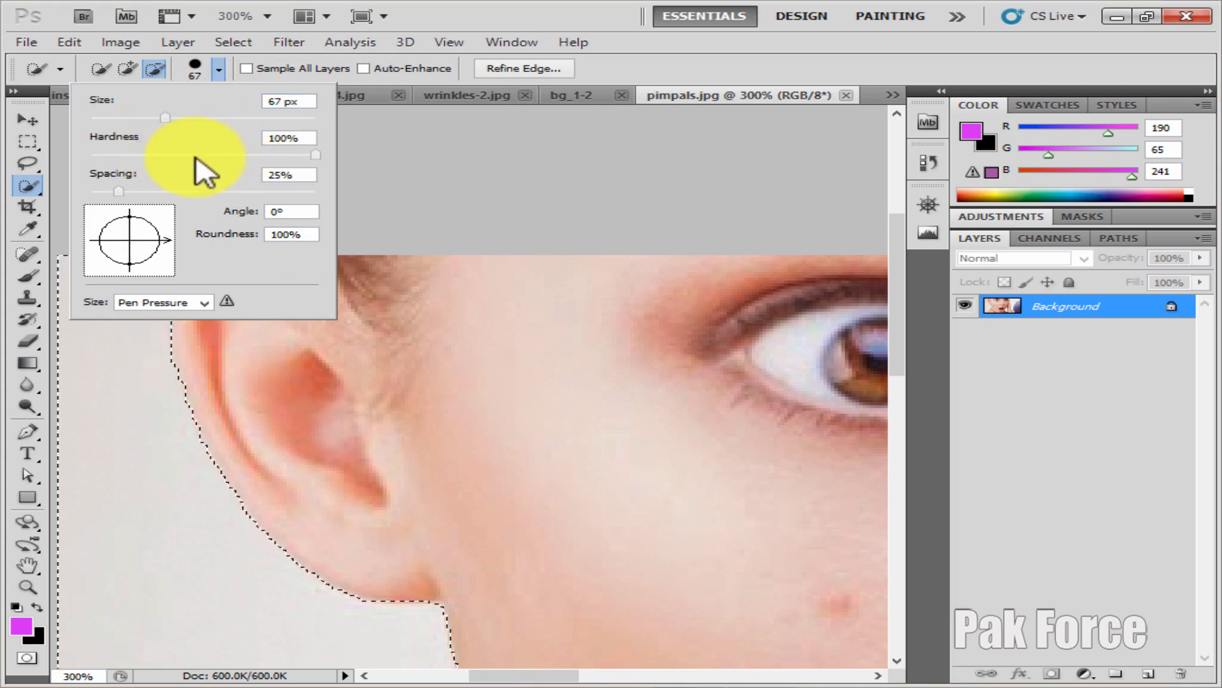
left_click(313, 386)
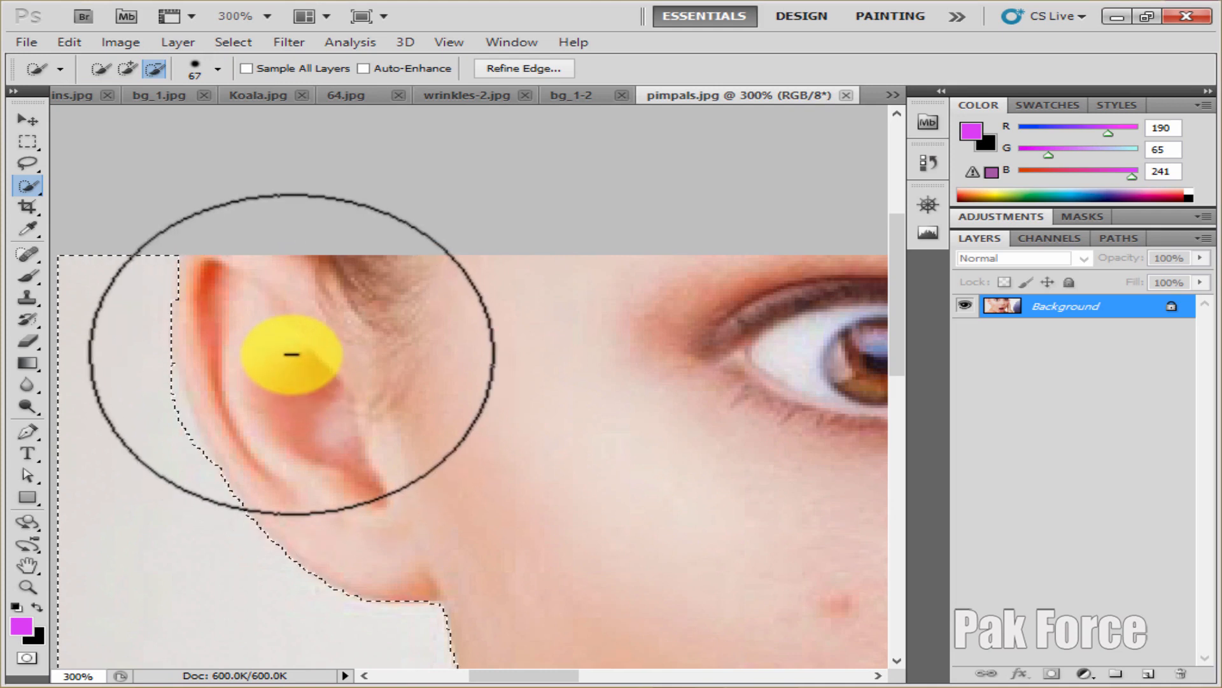
left_click_drag(290, 344, 289, 289)
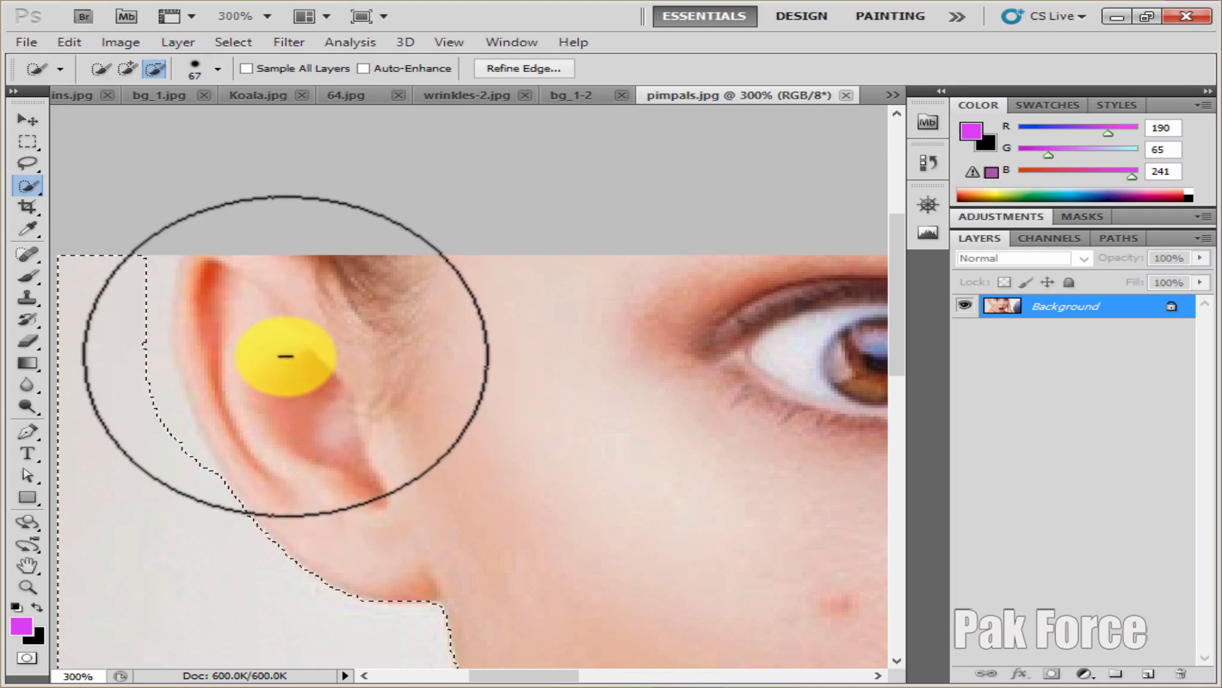
Set the Quick Selection brush size to 40 px and add the backdrop strip beside the ear back to the selection
left_click(212, 68)
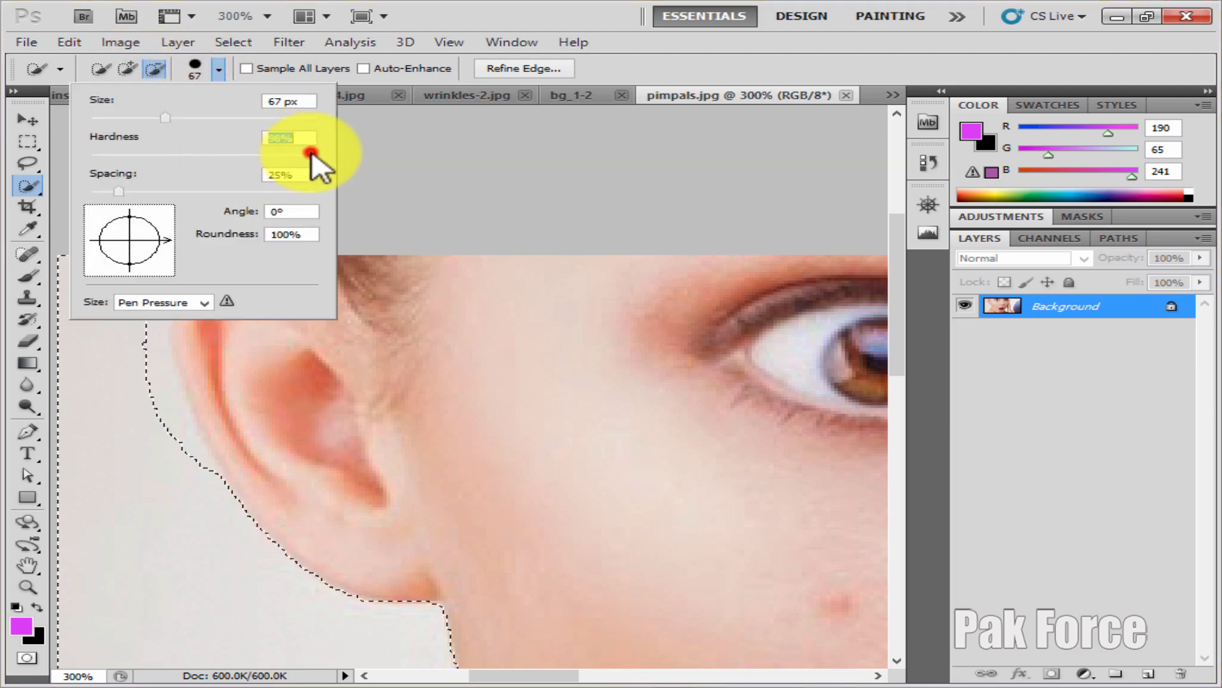
left_click(304, 391)
left_click(311, 367)
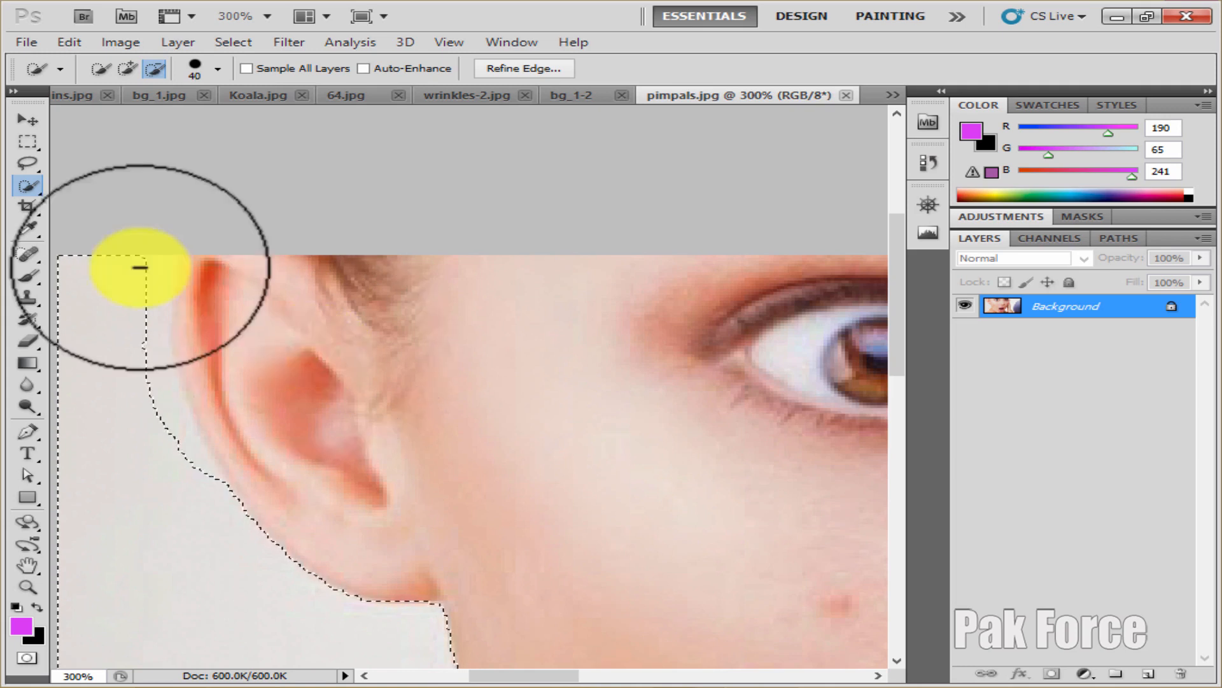
left_click(112, 67)
left_click(135, 72)
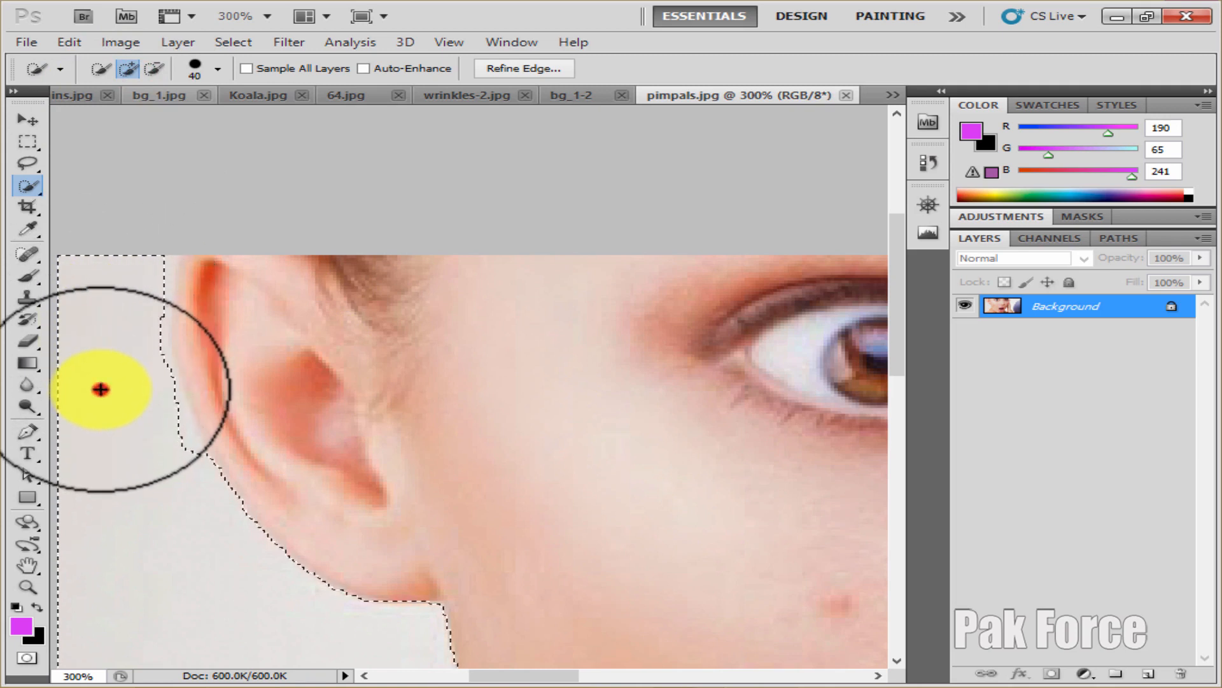
left_click(123, 438)
left_click_drag(97, 358, 95, 267)
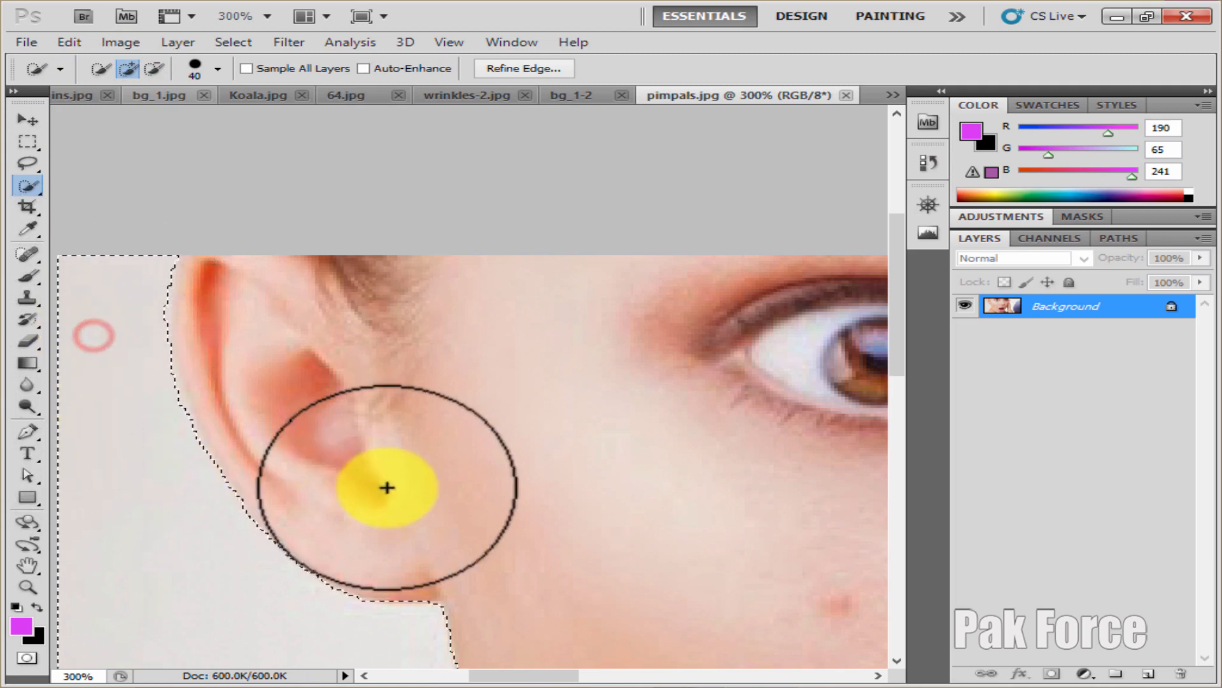
Examine the selection edge along the woman's neck and shoulder
scroll(355, 469, "down", 6)
scroll(442, 348, "down", 3)
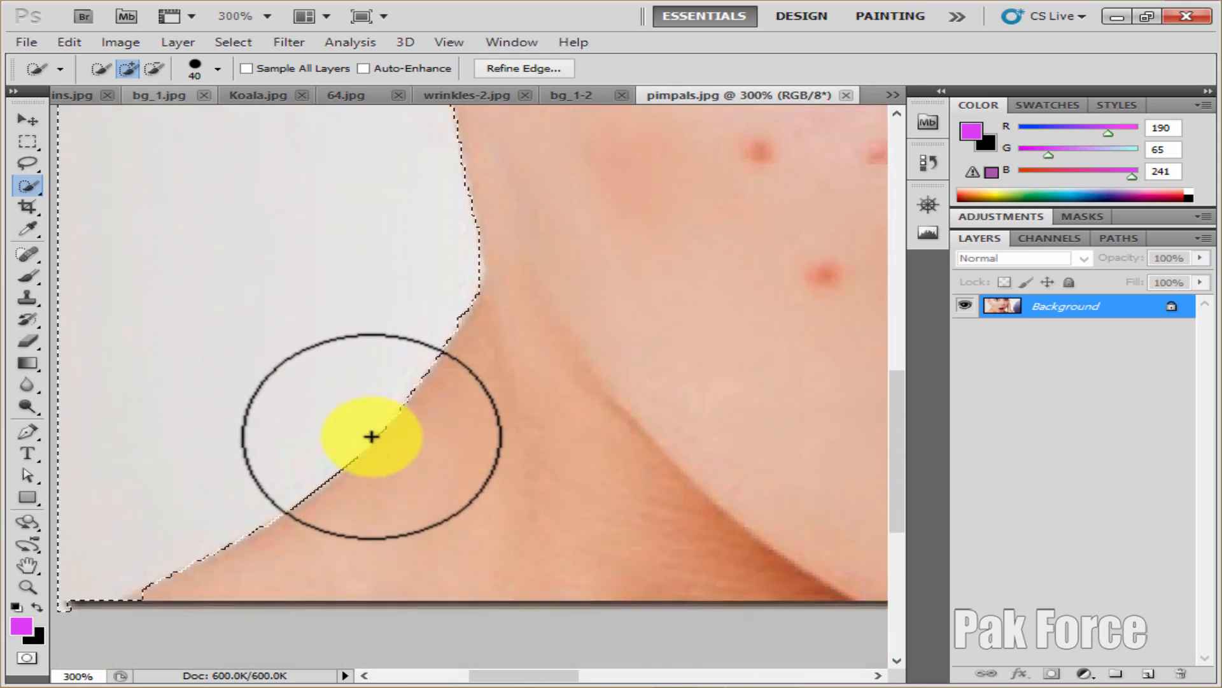
key("ctrl+minus")
key("ctrl+minus")
key("ctrl+minus")
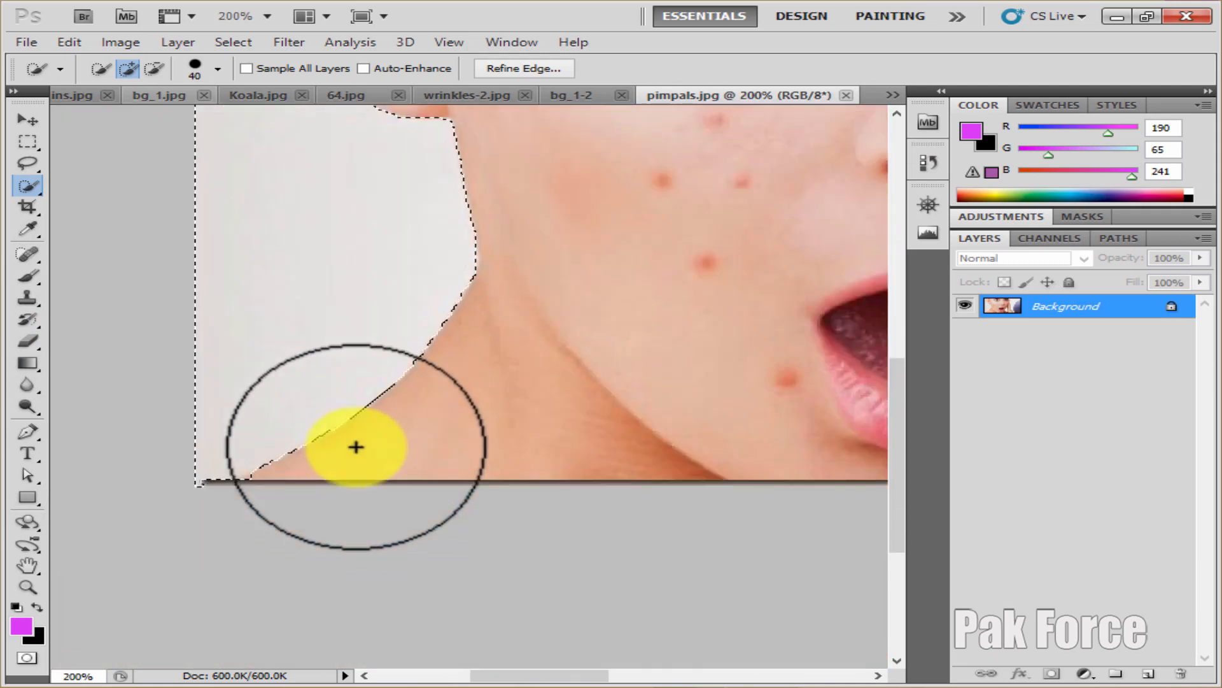
key("ctrl+plus")
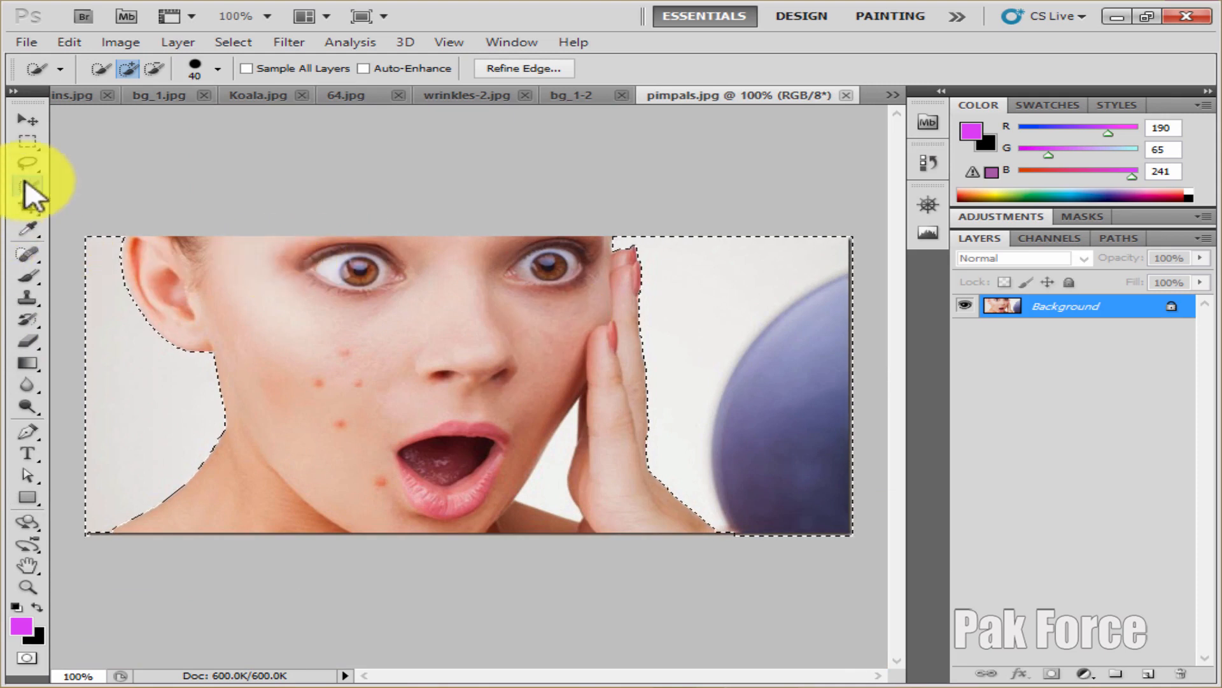
Add the white gap between the woman's jaw and hand to the selection with a 25 px Quick Selection brush
left_click(28, 120)
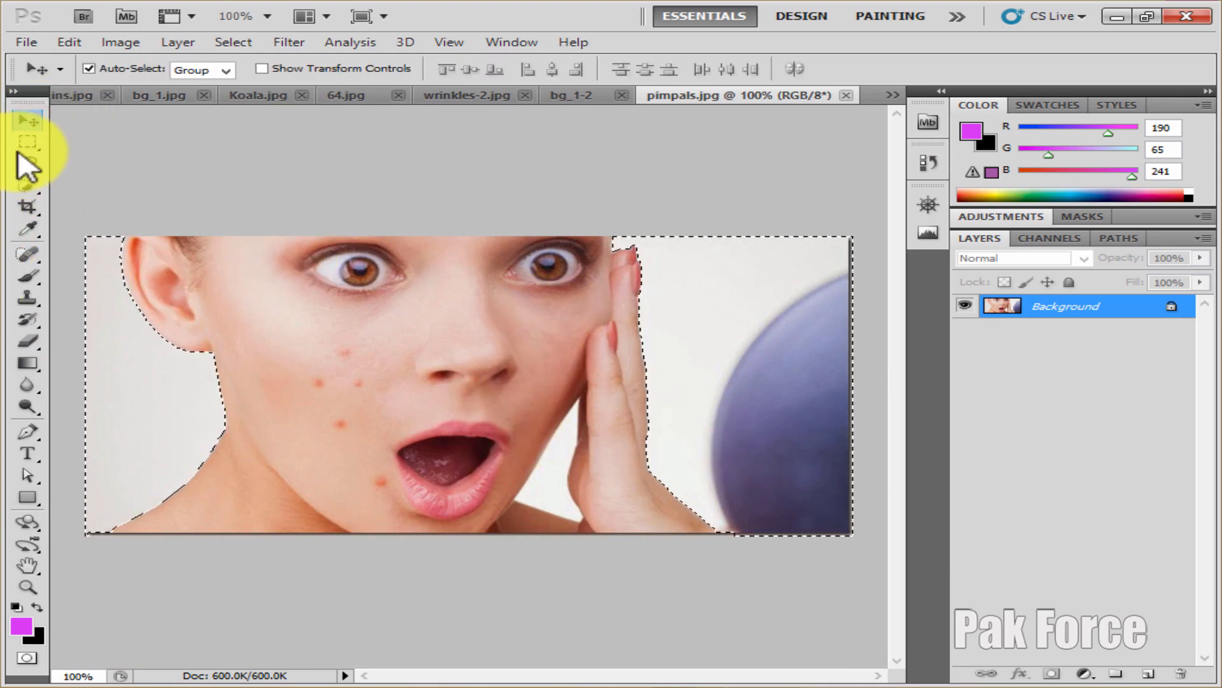
left_click(27, 185)
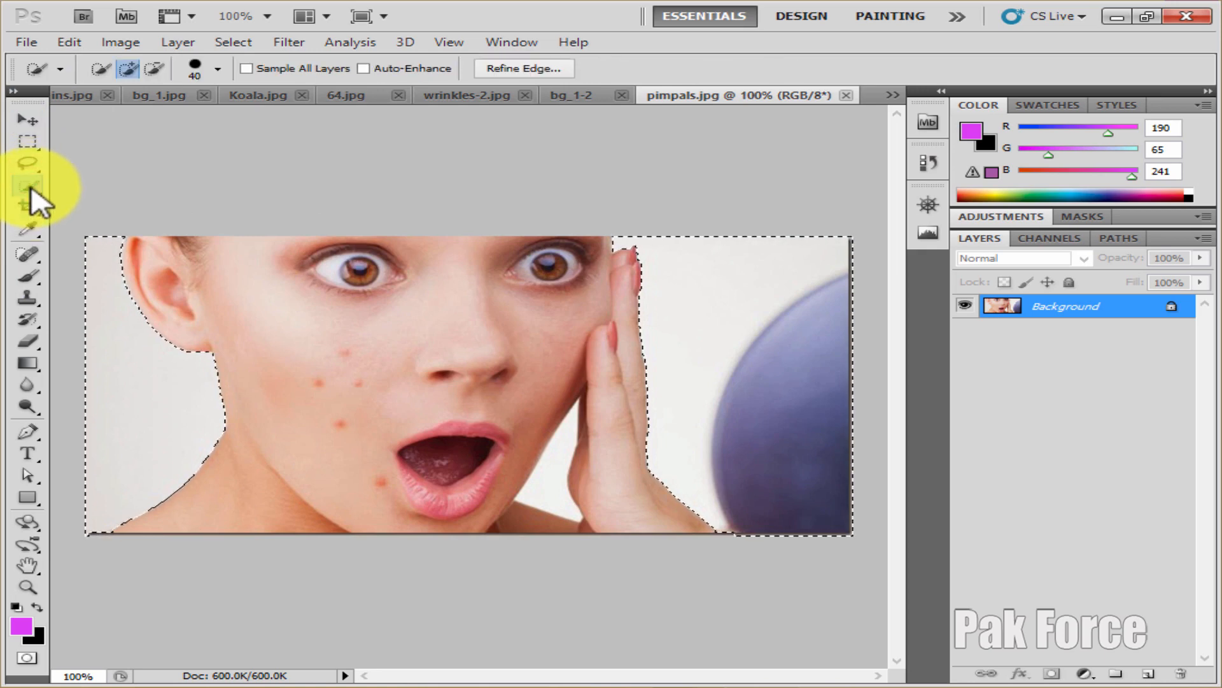
right_click(30, 186)
left_click(79, 186)
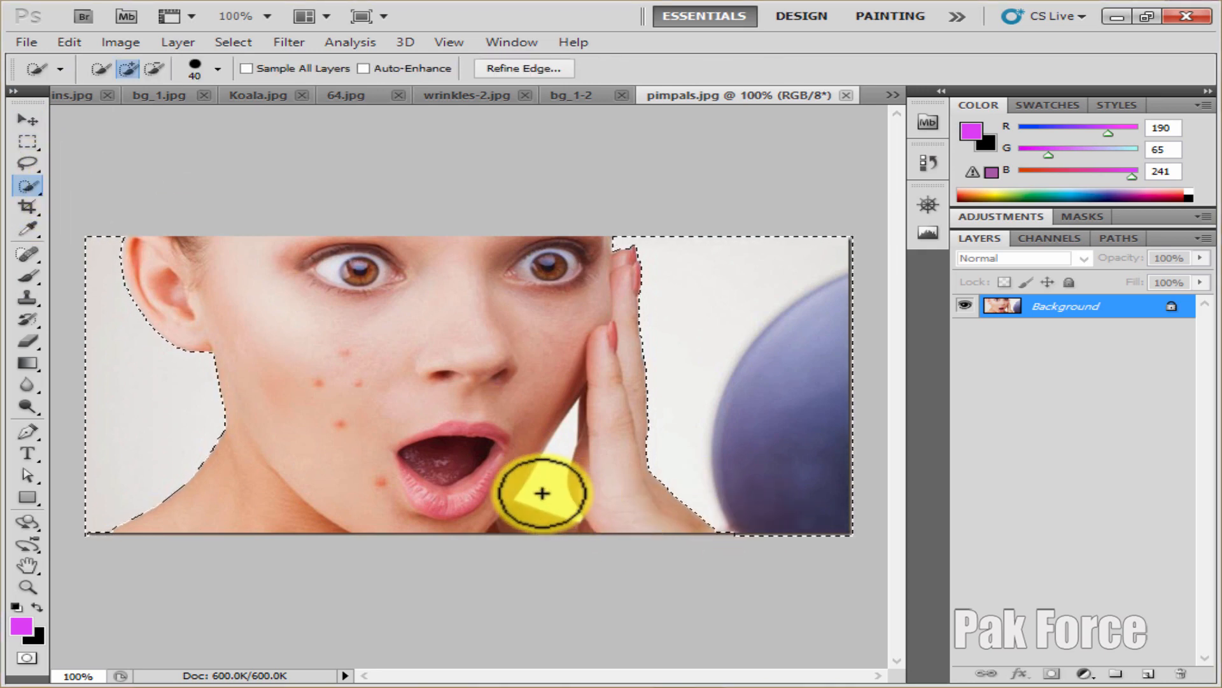
key("ctrl+plus")
key("ctrl+plus")
key("ctrl+plus")
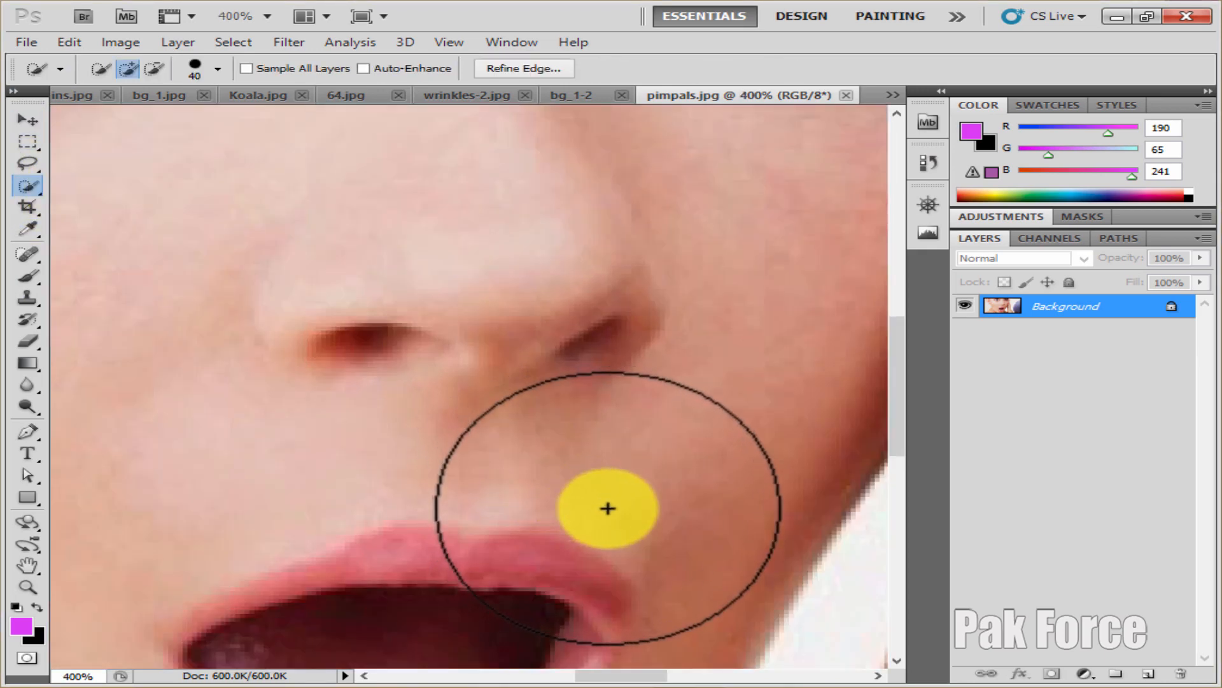
left_click_drag(608, 508, 433, 331)
mouse_move(473, 350)
left_mouse_down()
mouse_move(402, 297)
mouse_move(363, 172)
left_mouse_up()
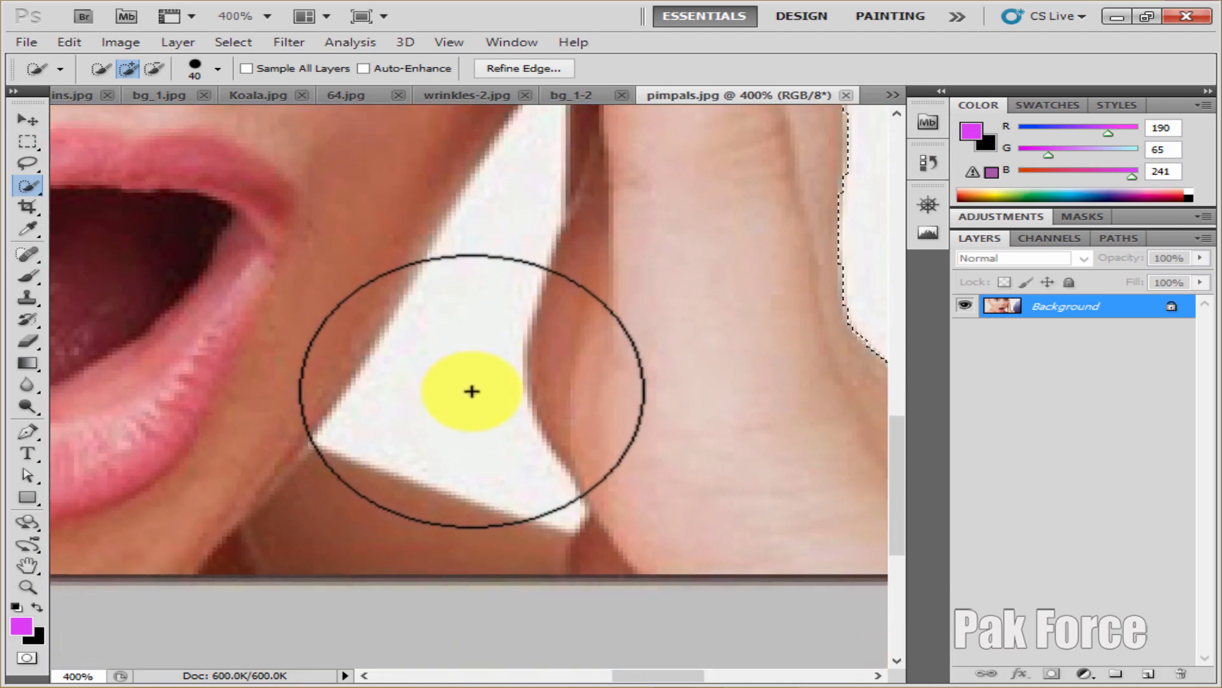
key("bracketleft")
left_click(440, 391)
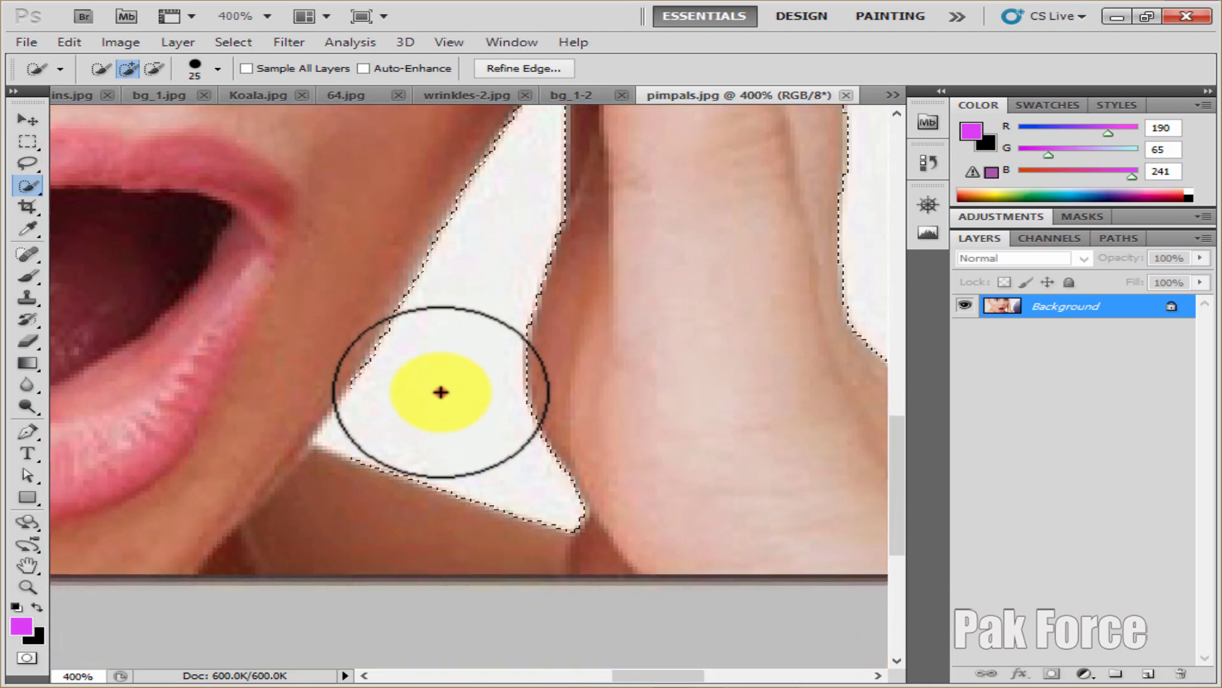
Check the selected gap's outline, and invert the selection so that it covers the woman instead of the backdrop
scroll(517, 226, "up", 1)
scroll(517, 224, "up", 1)
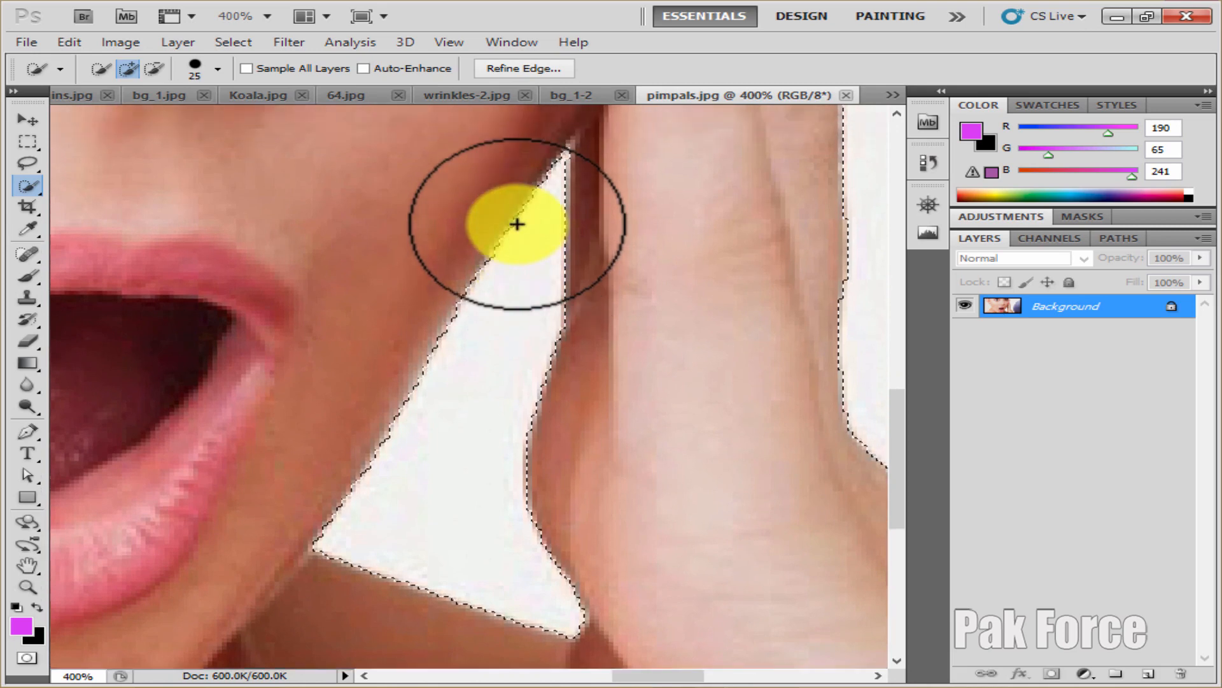
scroll(517, 224, "down", 3)
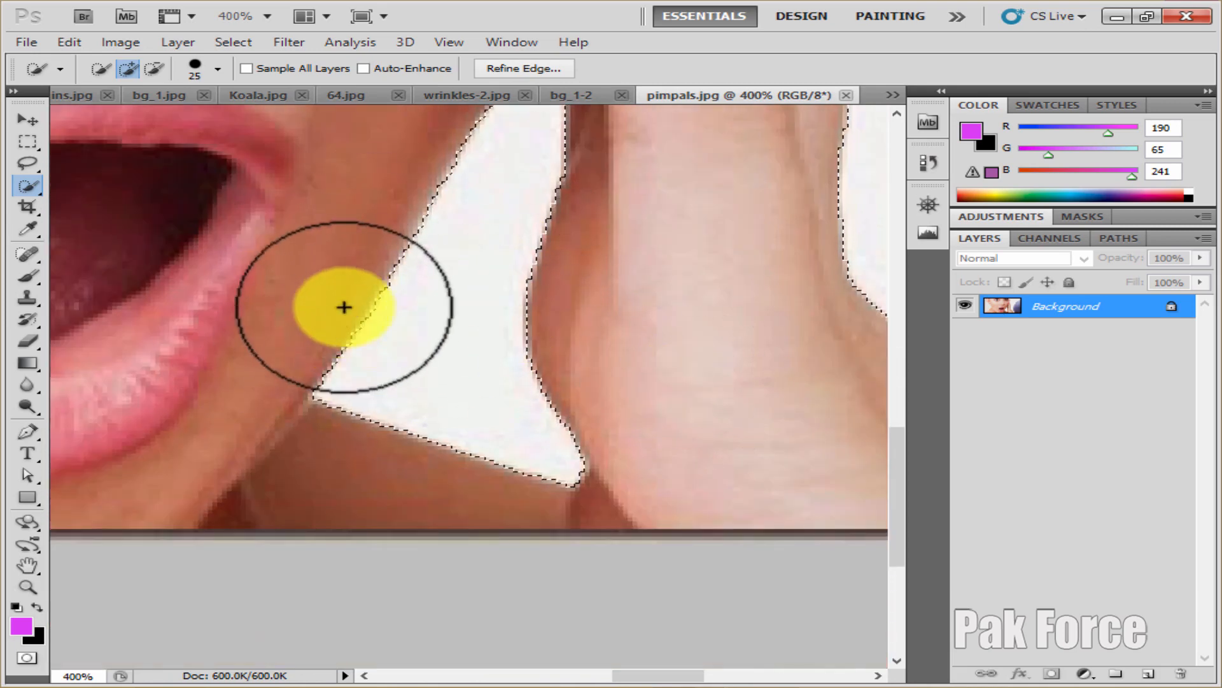
scroll(350, 300, "down", 4)
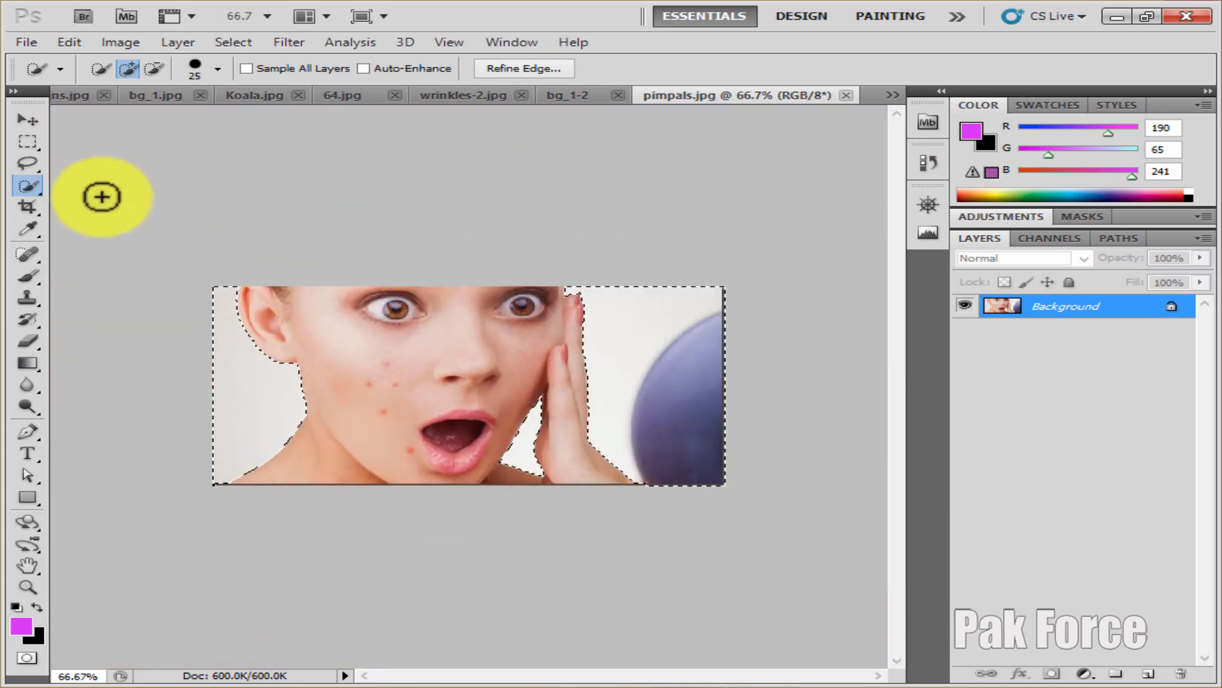
left_click(28, 120)
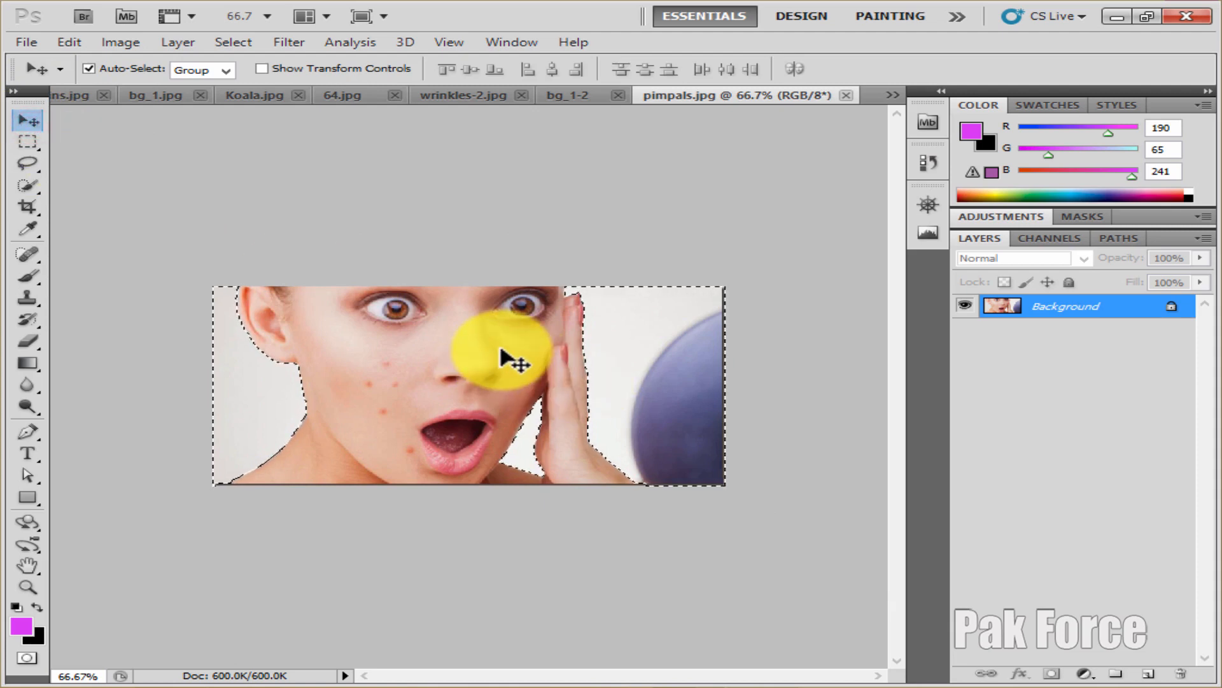
left_click(233, 42)
left_click(287, 116)
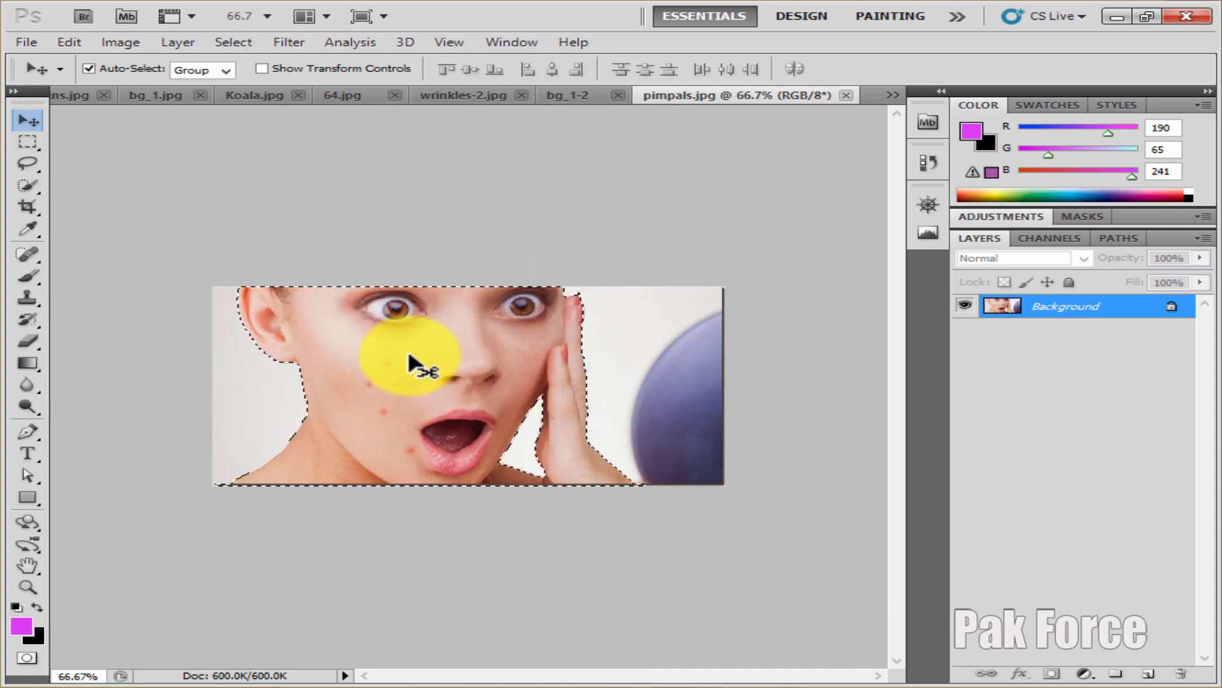
Open the plain green image Untitled-1 from the photoshop pic folder, accepting the default raw settings
left_click(26, 42)
left_click(45, 80)
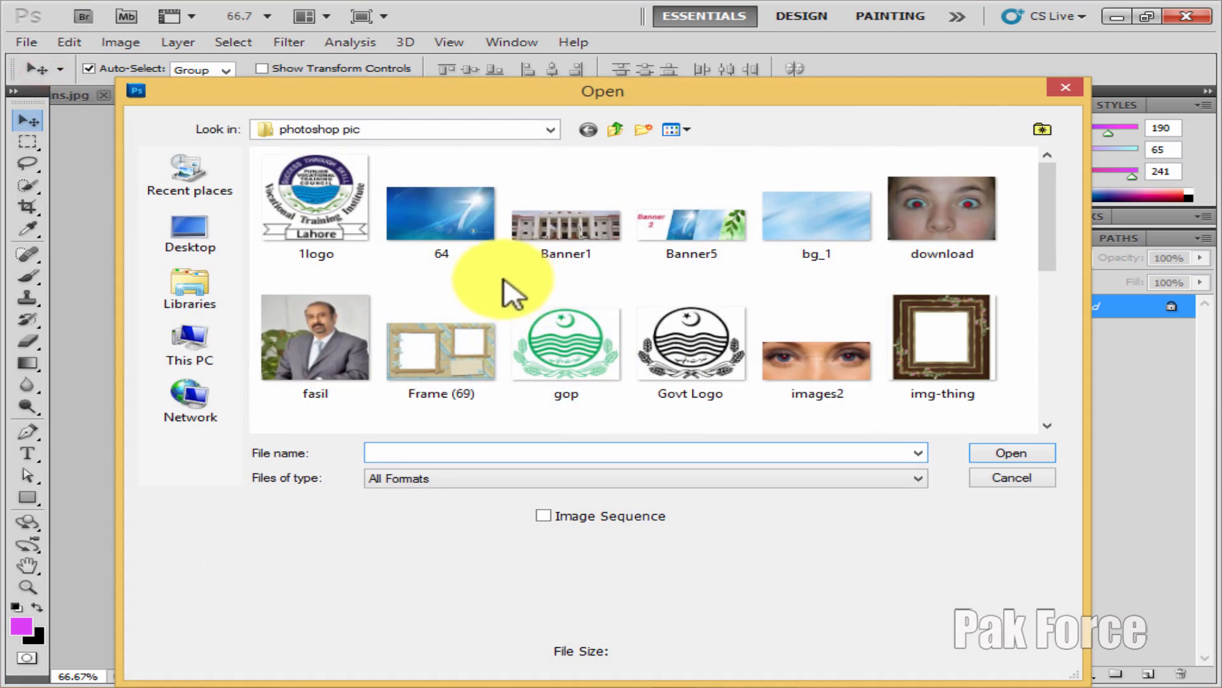
left_click(505, 287)
scroll(506, 290, "down", 10)
scroll(512, 287, "up", 2)
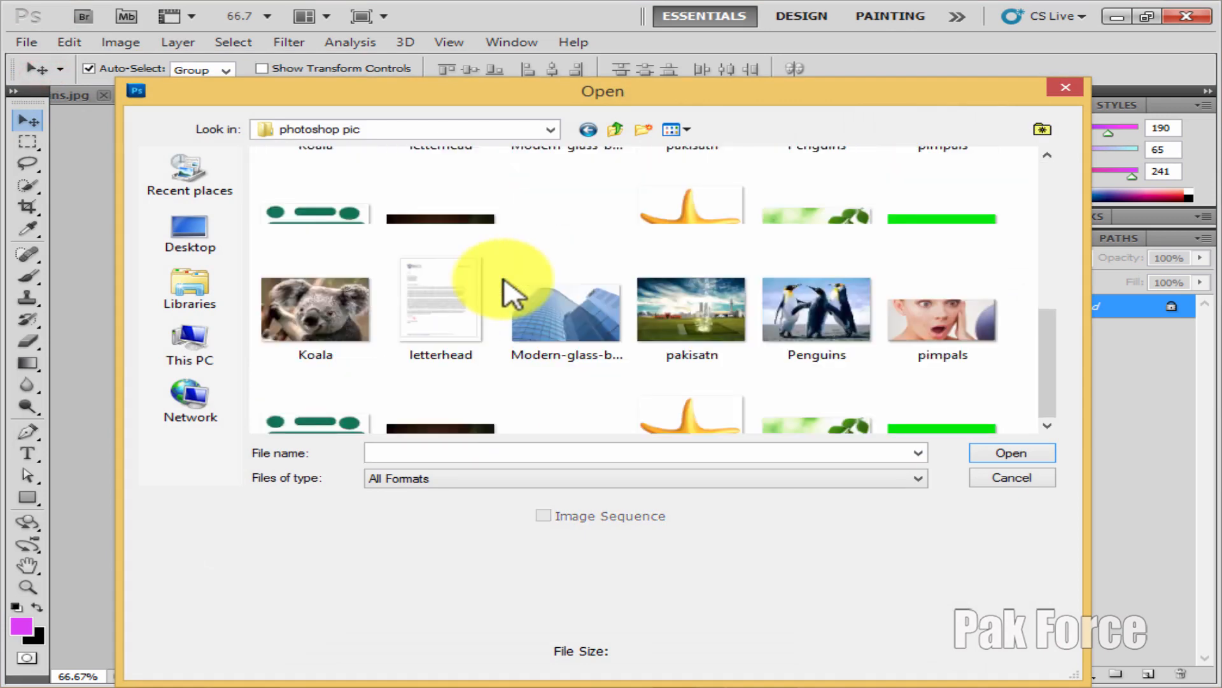
scroll(505, 281, "down", 2)
left_click(1010, 232)
left_click(1015, 453)
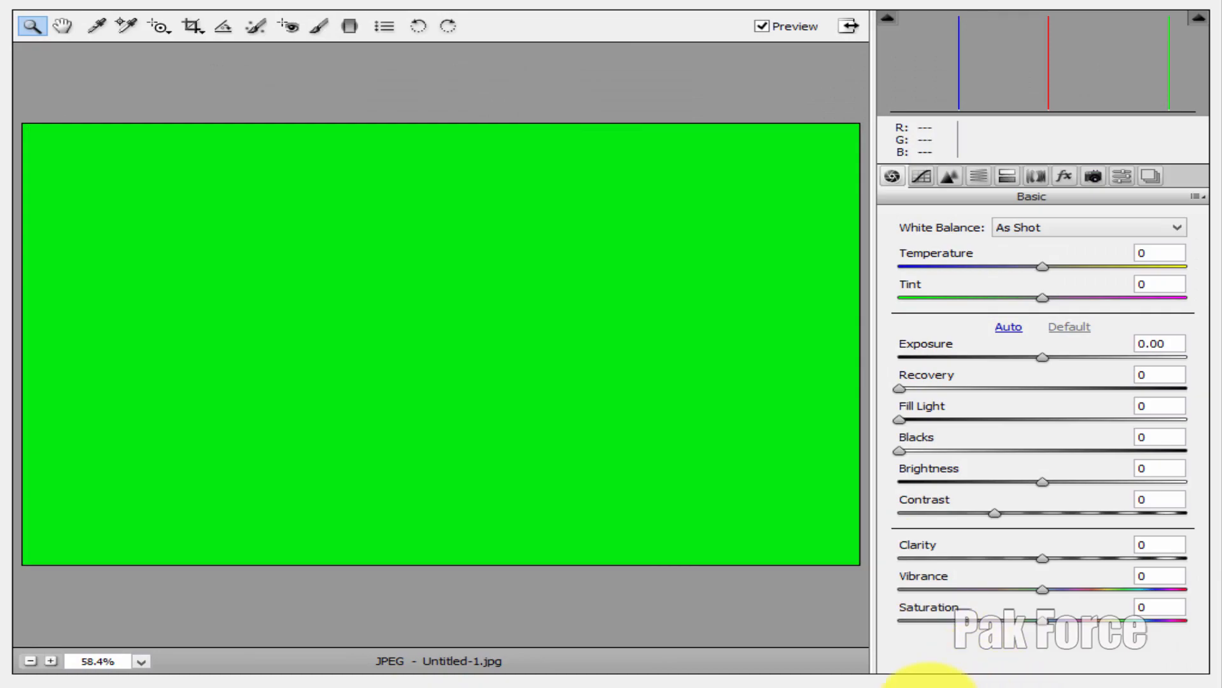
left_click(929, 683)
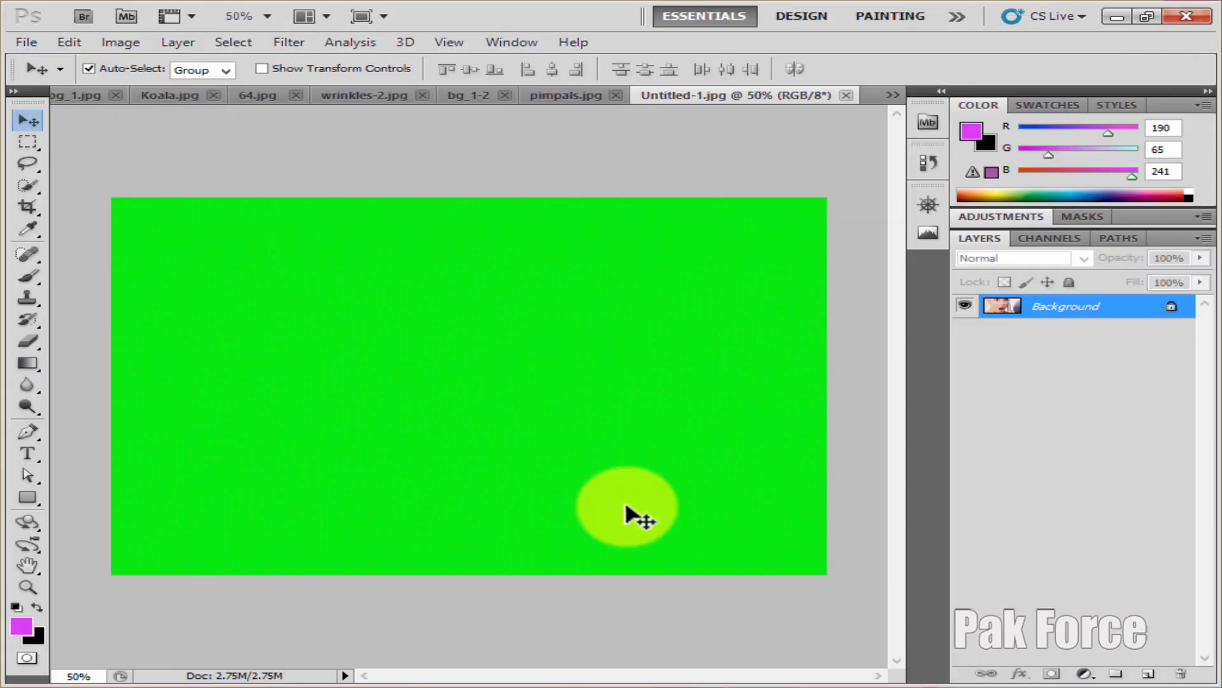
Paste the woman's cutout onto the green background and enlarge it proportionally to about 252% around its centre
key("ctrl+v")
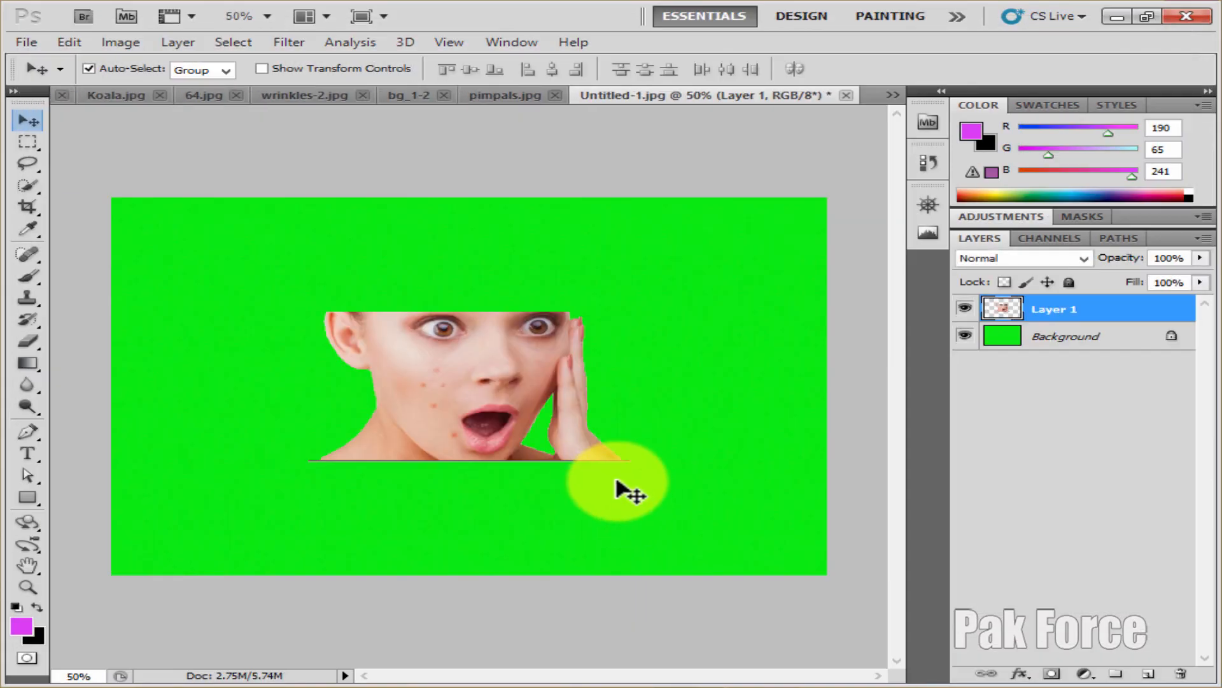
key("ctrl+t")
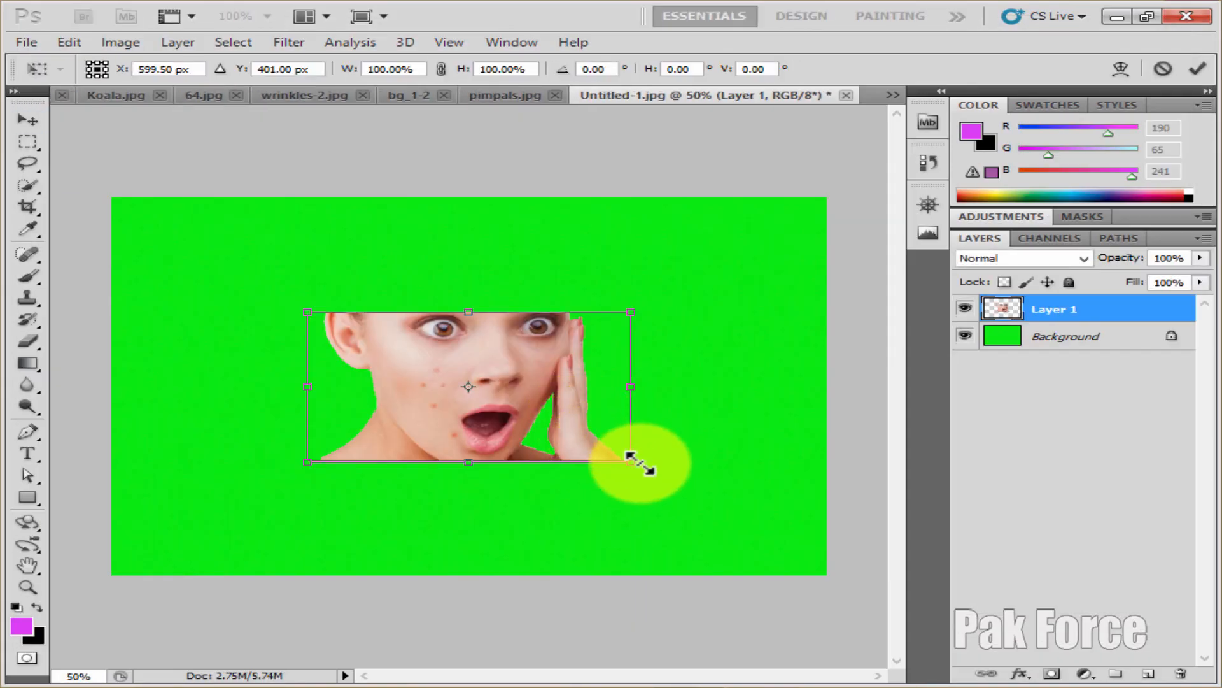
left_click_drag(633, 463, 869, 577)
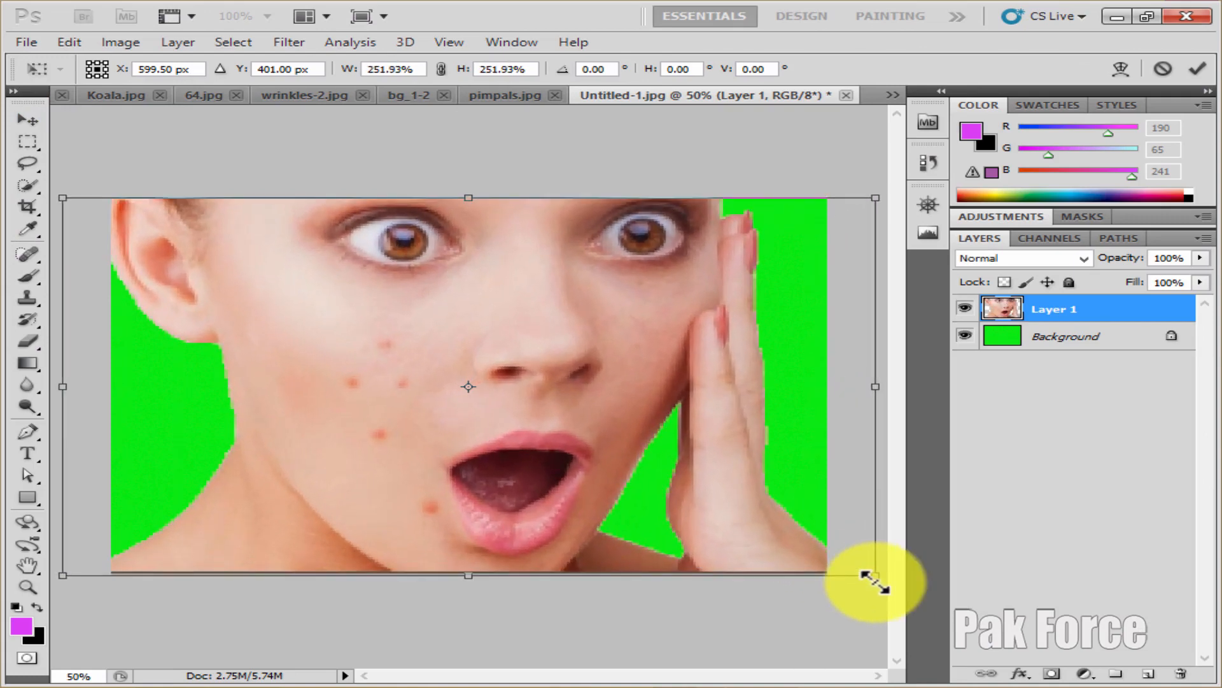
left_click(25, 123)
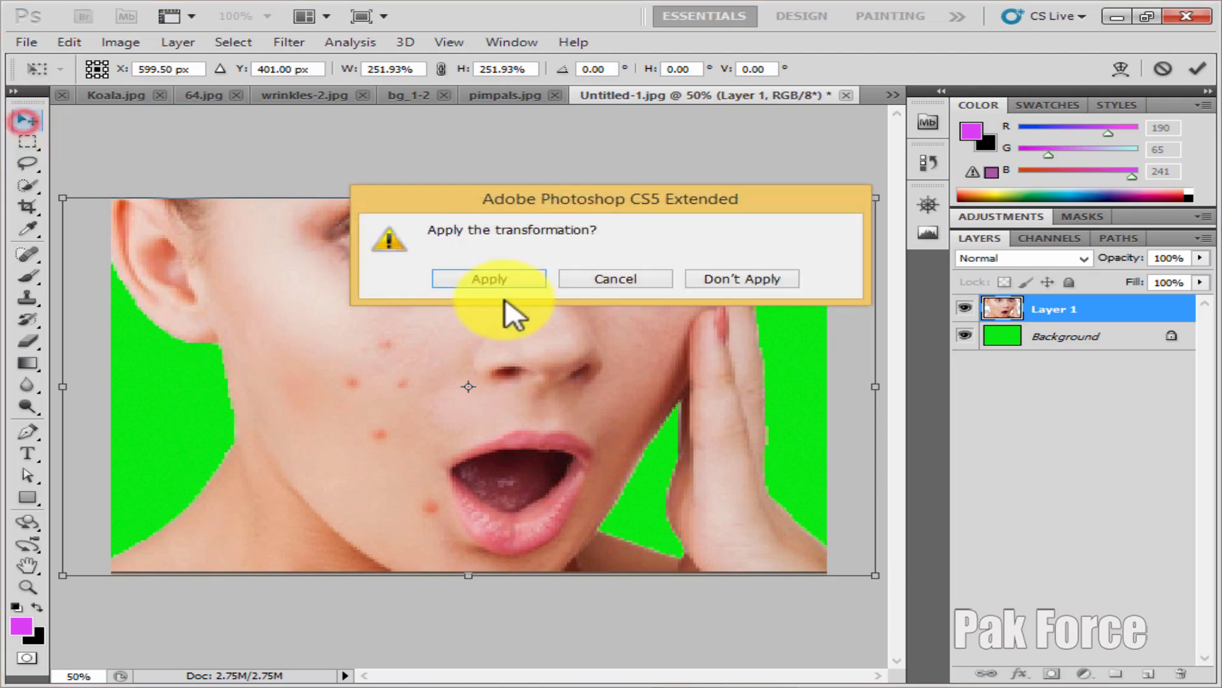
left_click(487, 275)
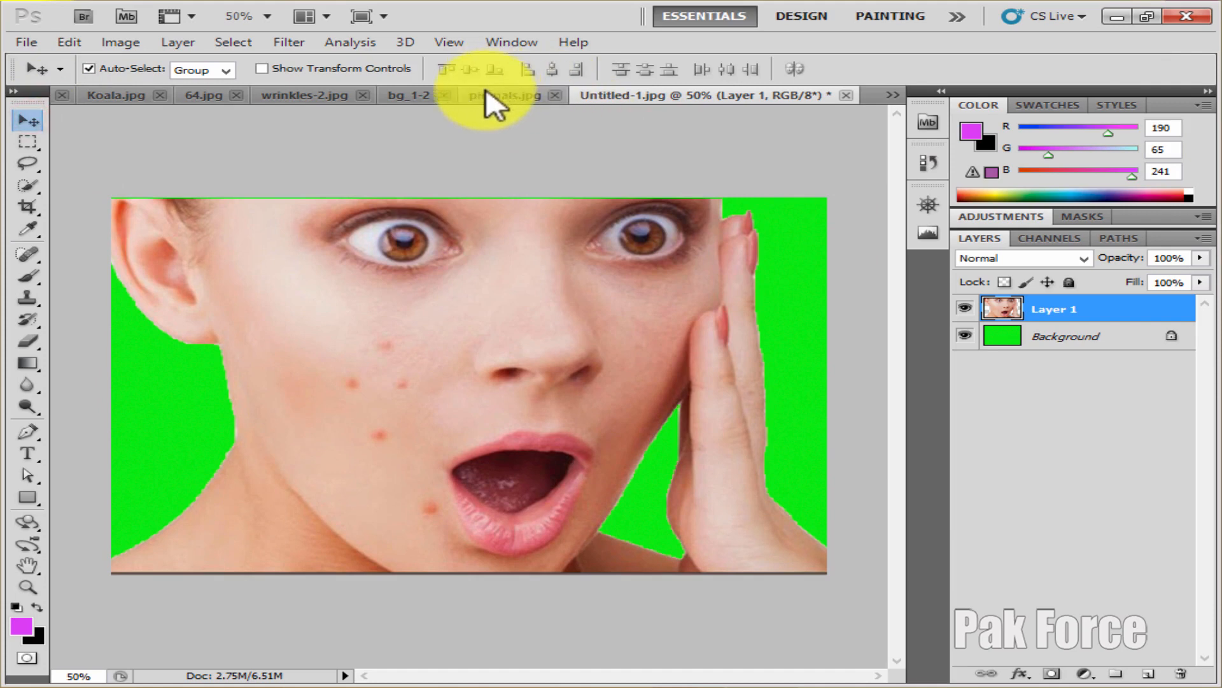
Open a fresh copy of the pimpals image from the photoshop pic folder with the default raw settings
left_click(24, 41)
left_click(51, 79)
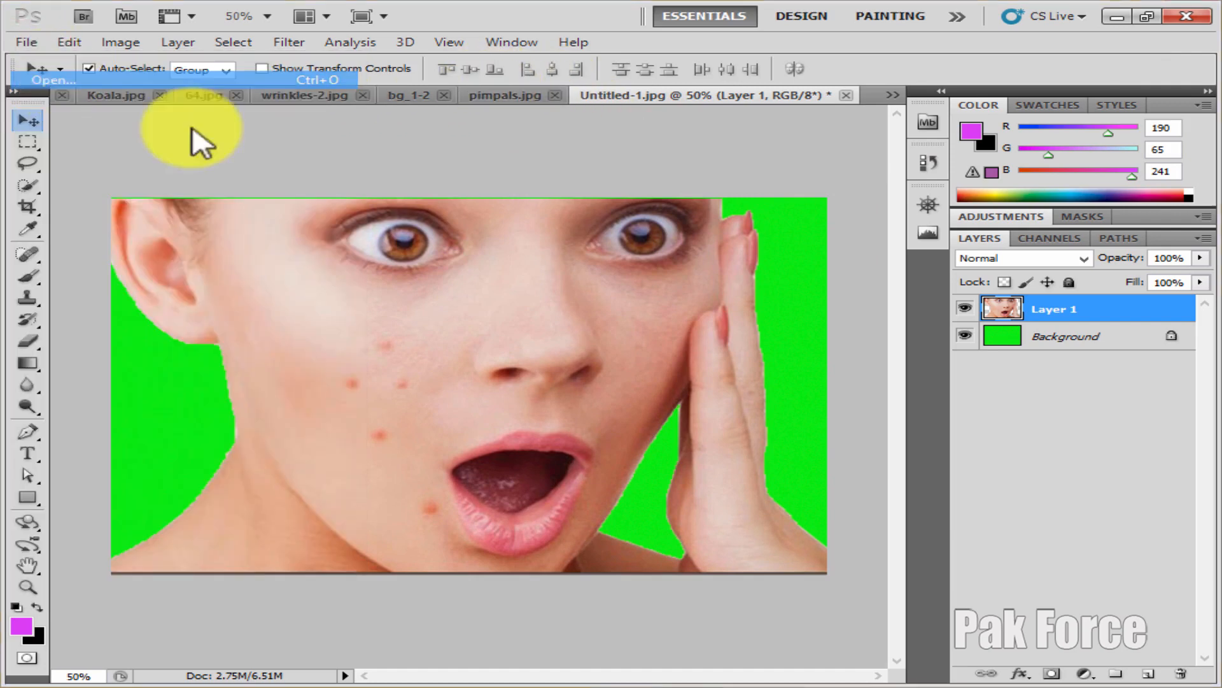
scroll(520, 275, "down", 5)
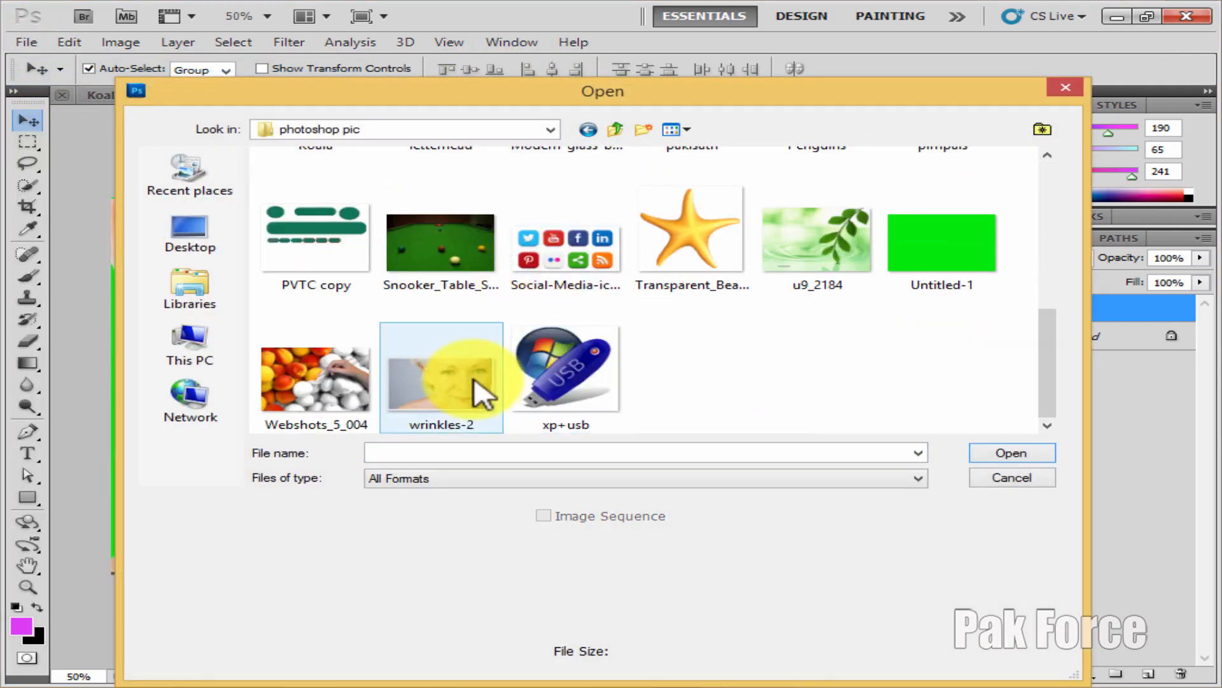
scroll(469, 333, "up", 5)
scroll(840, 357, "down", 3)
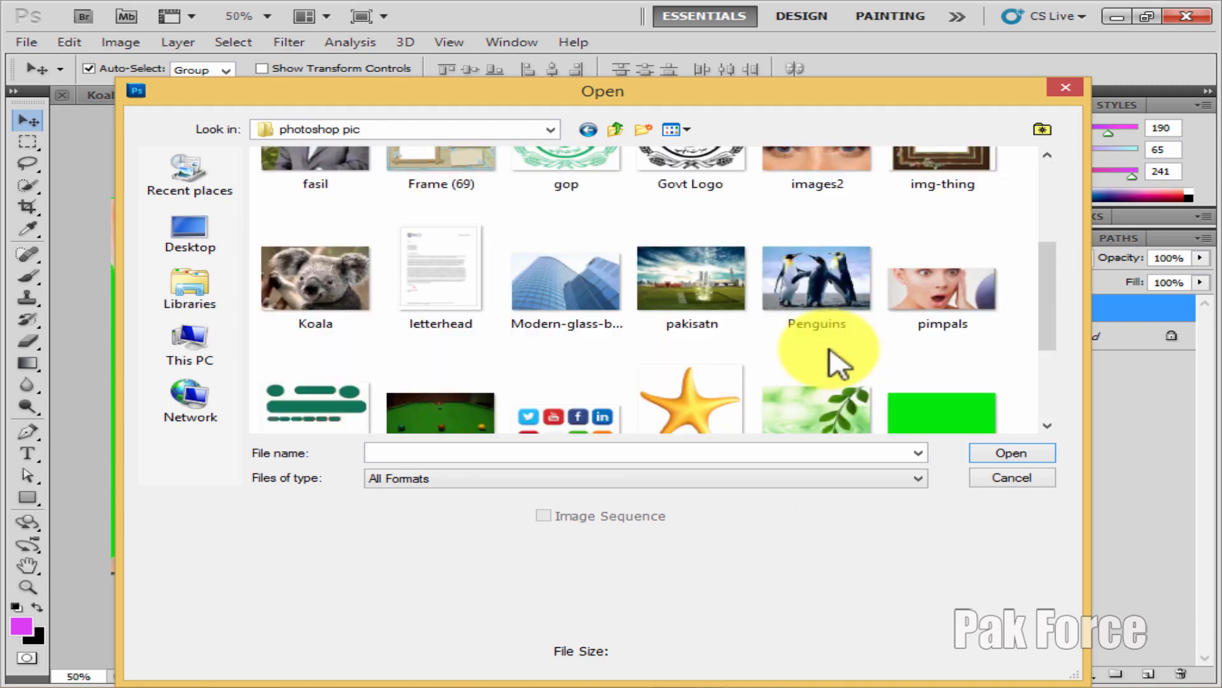
left_click(915, 286)
left_click(993, 457)
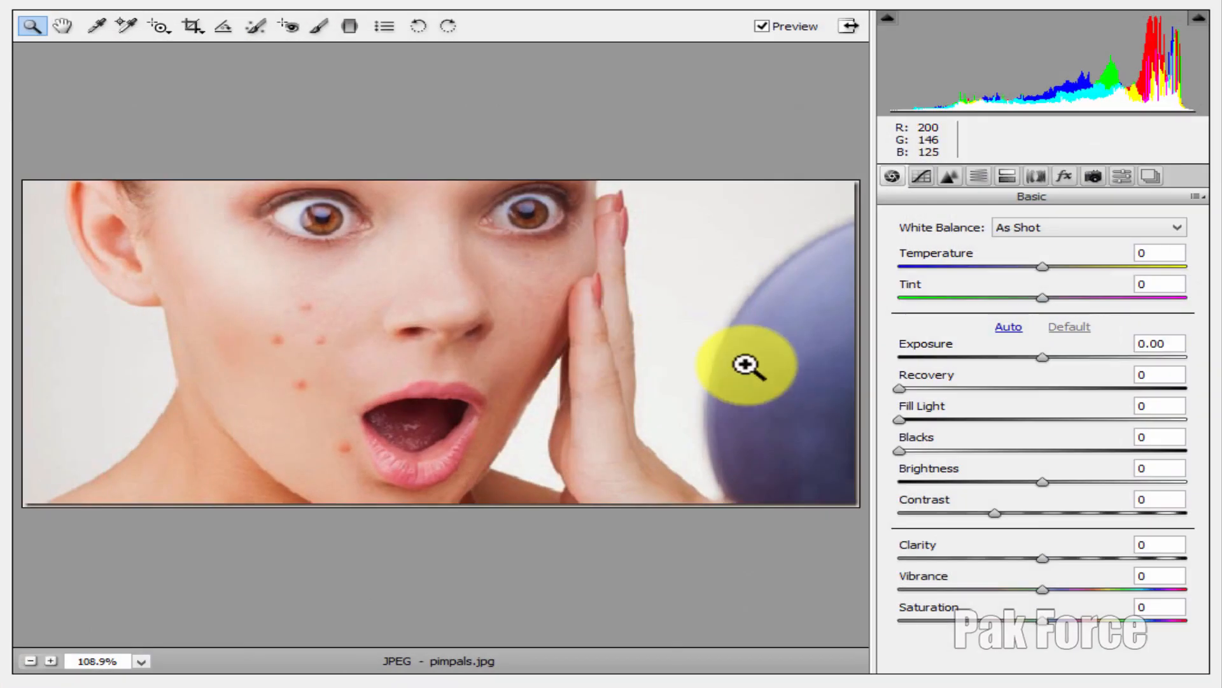
left_click(928, 668)
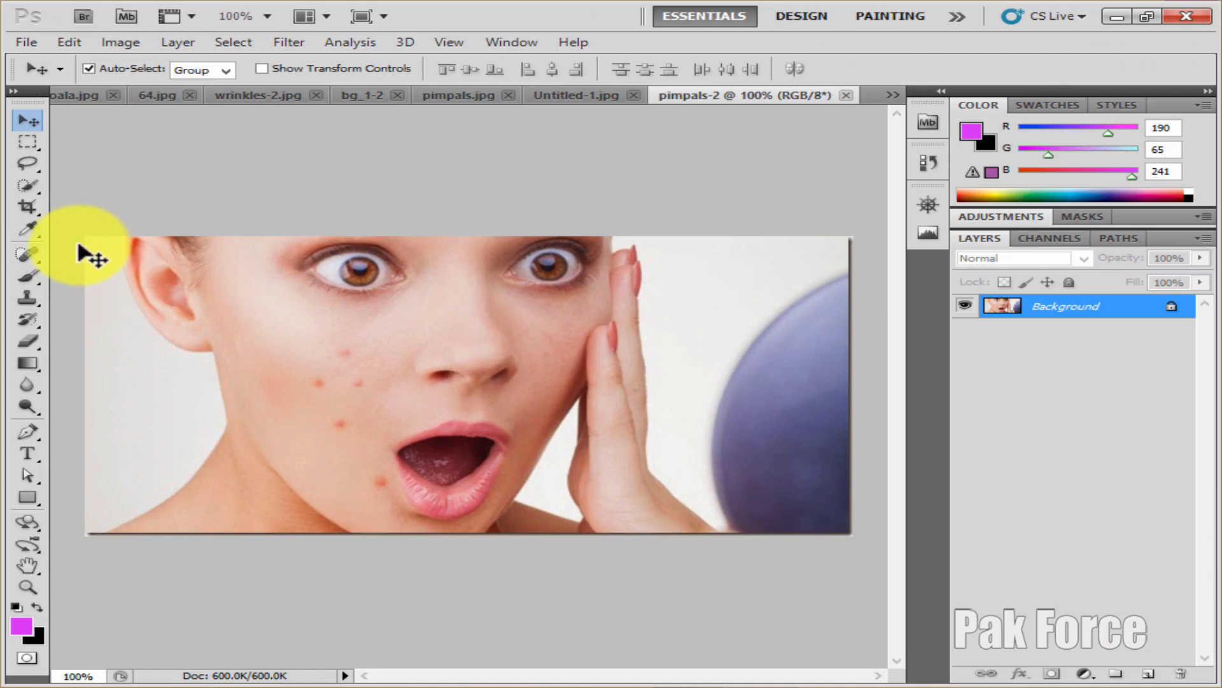
Select the blue ball with the Quick Selection tool and fill it with near-white, RGB 251, 250, 252
left_click_drag(30, 184, 74, 188)
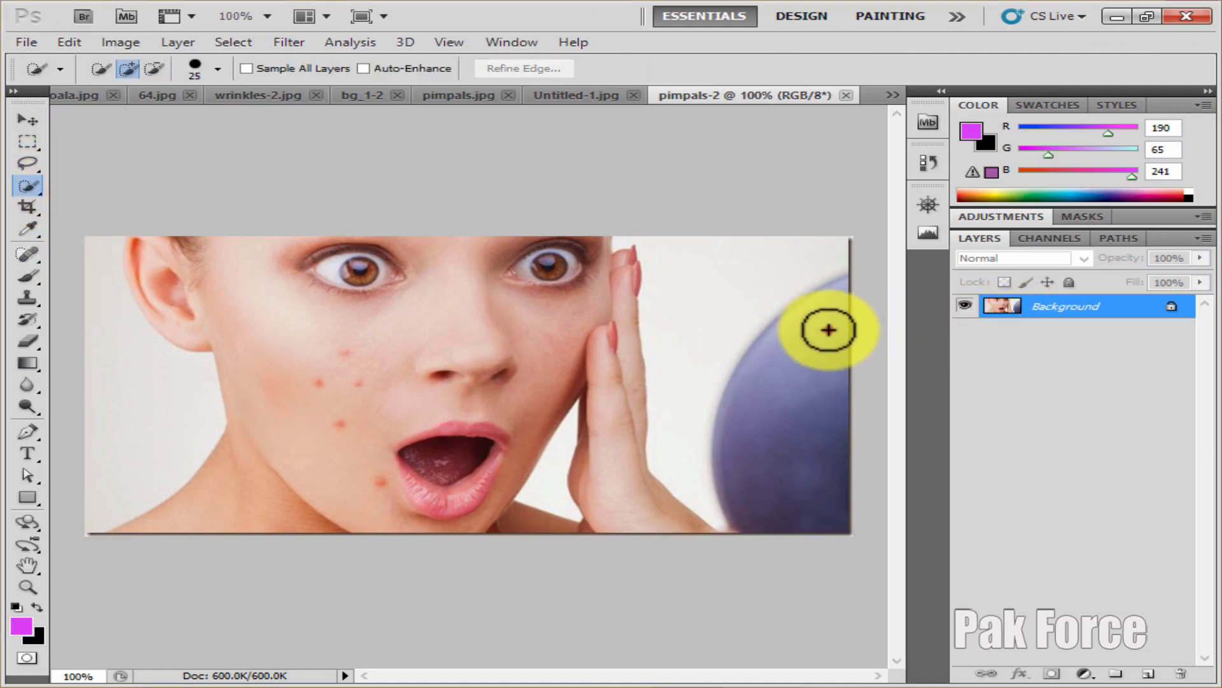
left_click_drag(828, 330, 832, 437)
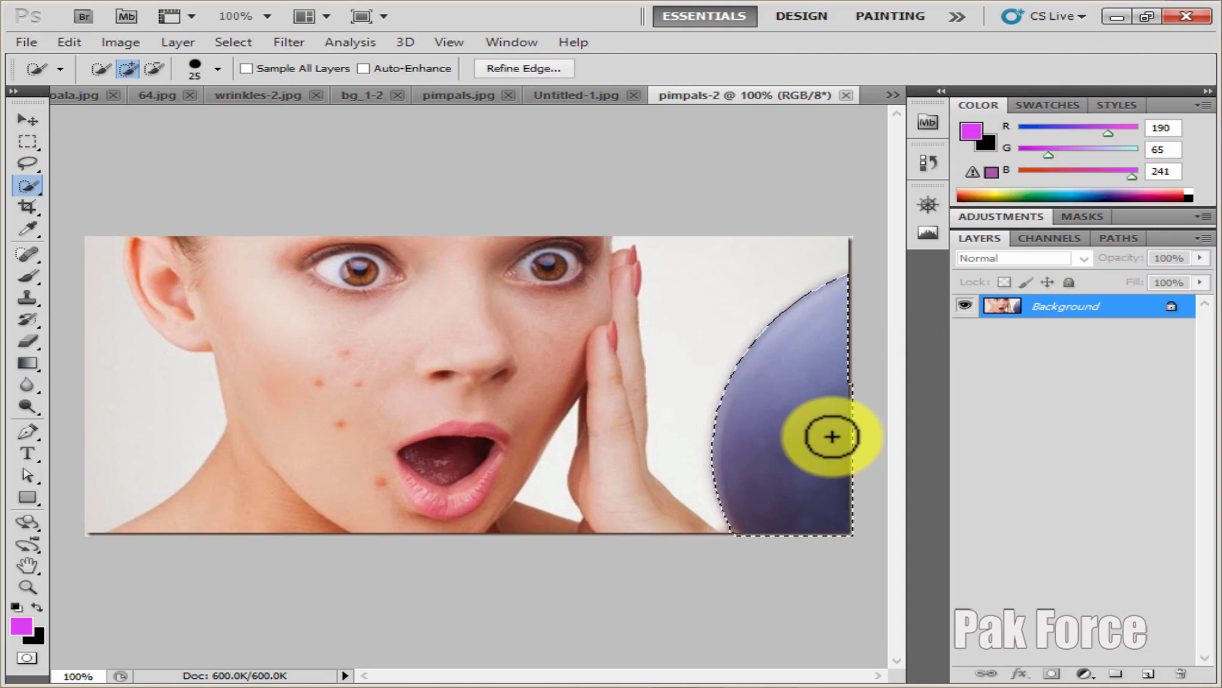
left_click(22, 627)
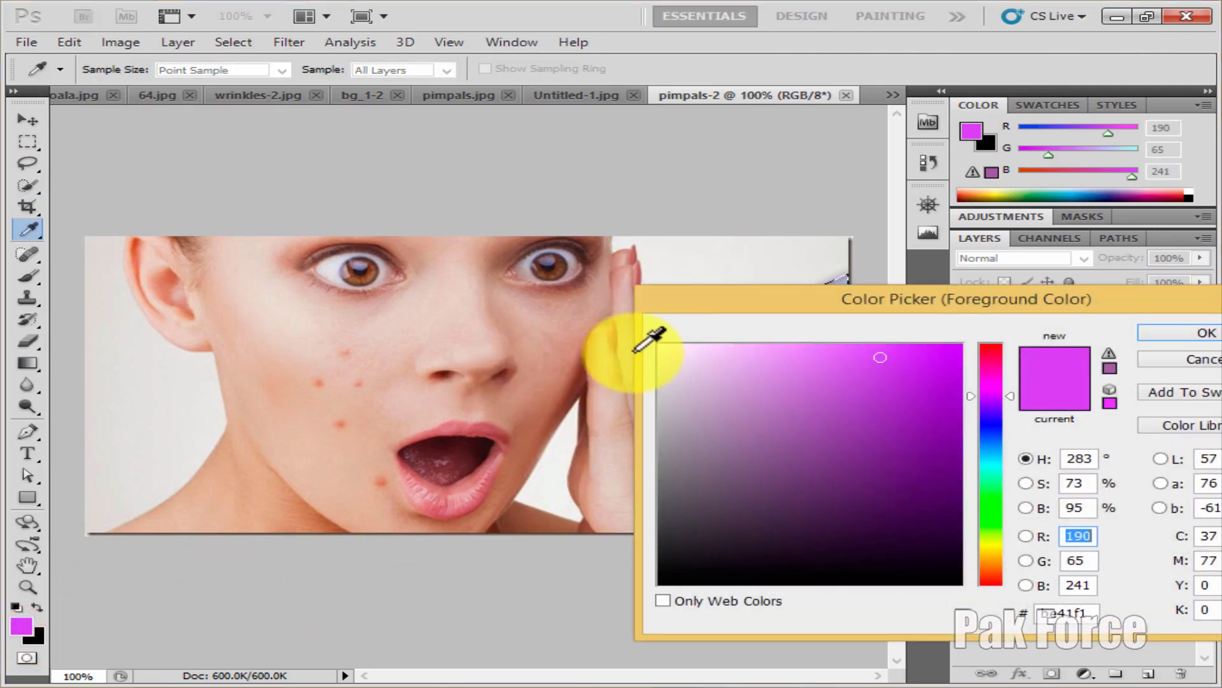
left_click(660, 347)
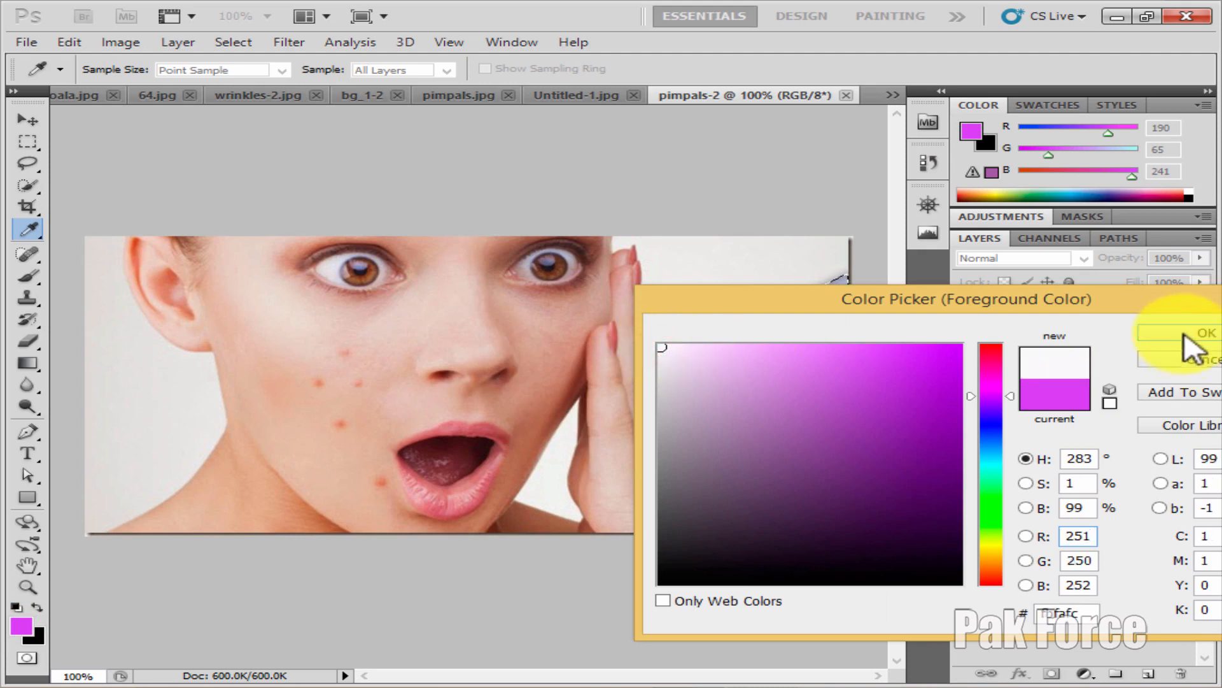
left_click(1184, 333)
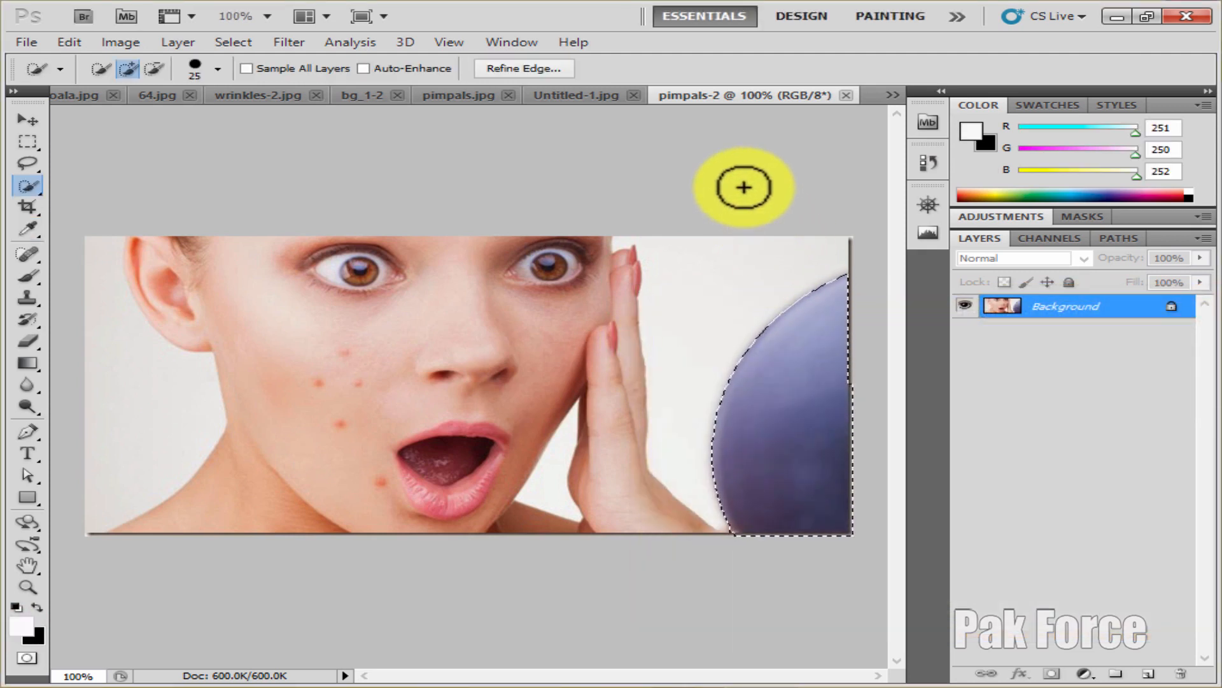
key("alt+BackSpace")
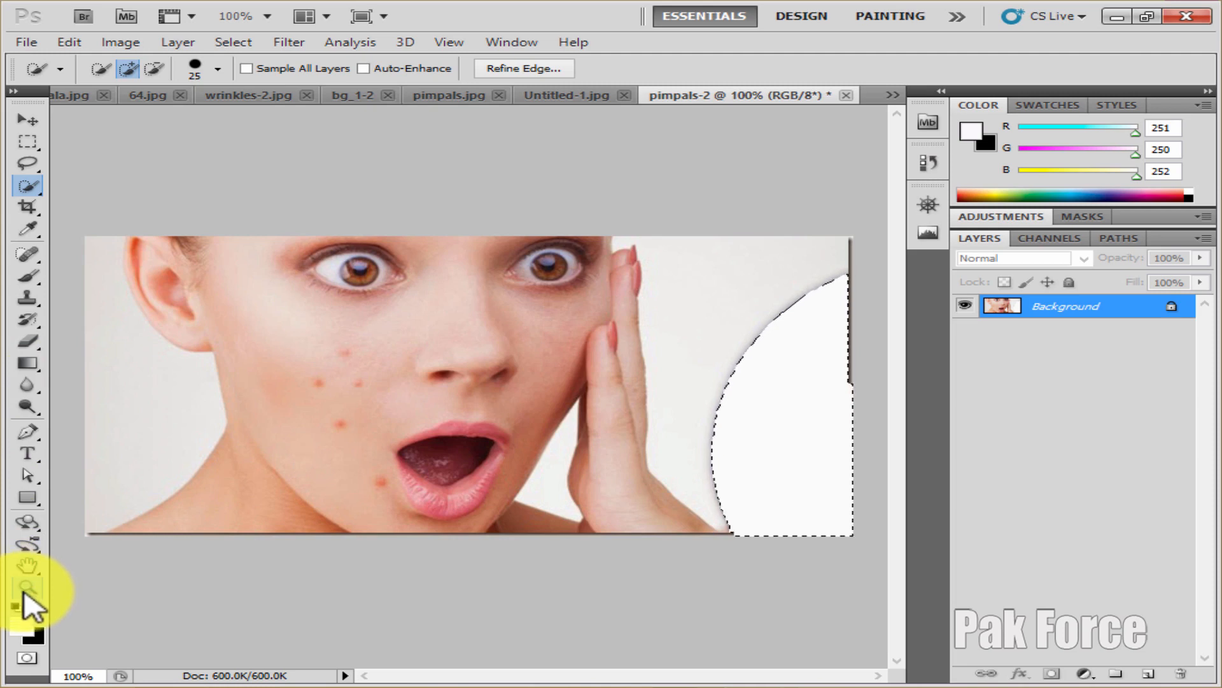
Fill the ball area with a light grey sampled from the image using the Eyedropper, and deselect it
left_click(23, 231)
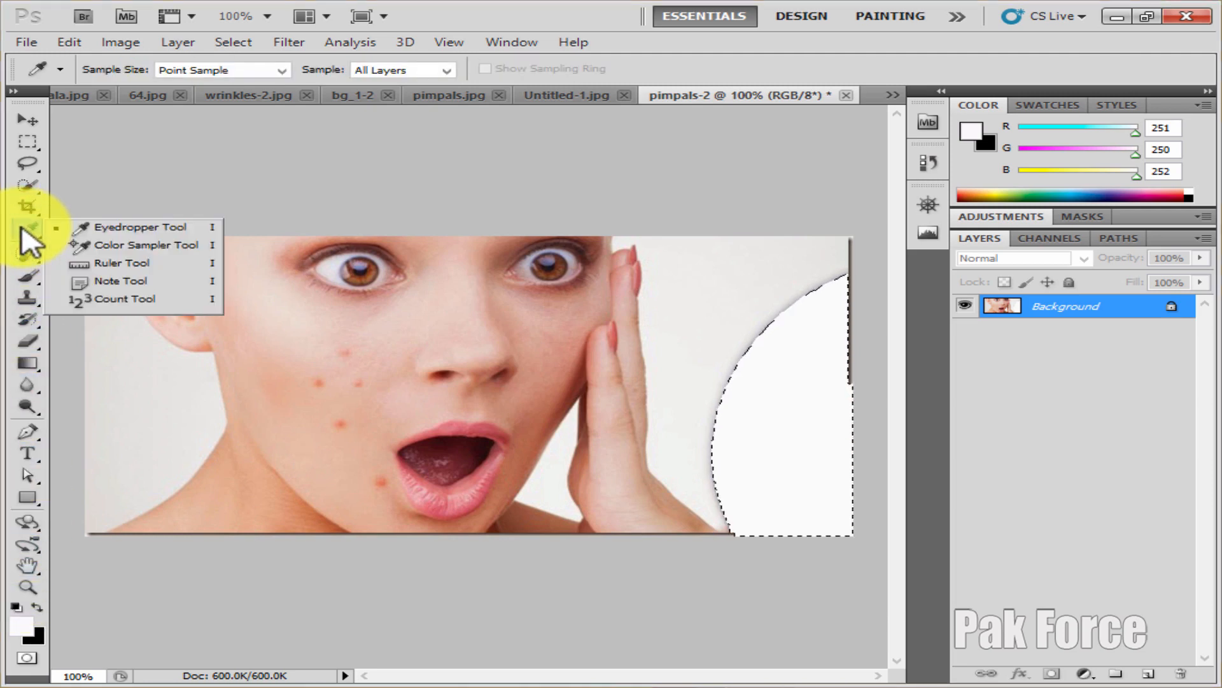
left_click(169, 229)
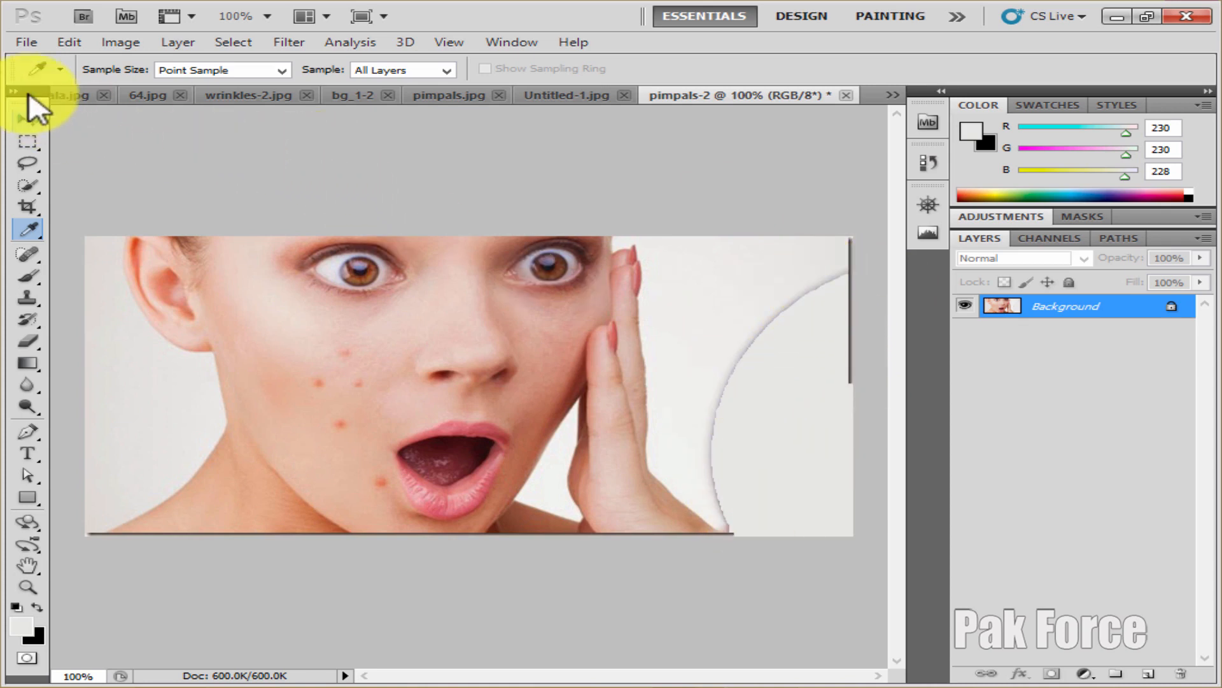
left_click(28, 119)
left_click(22, 205)
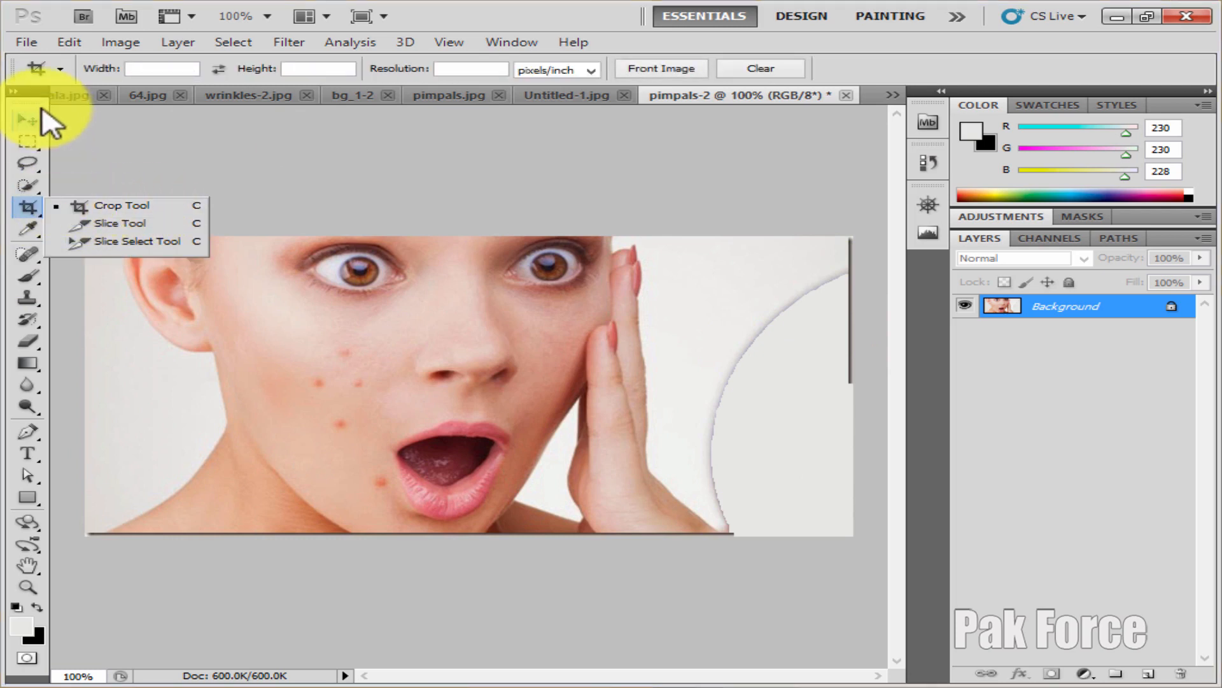
left_click(28, 119)
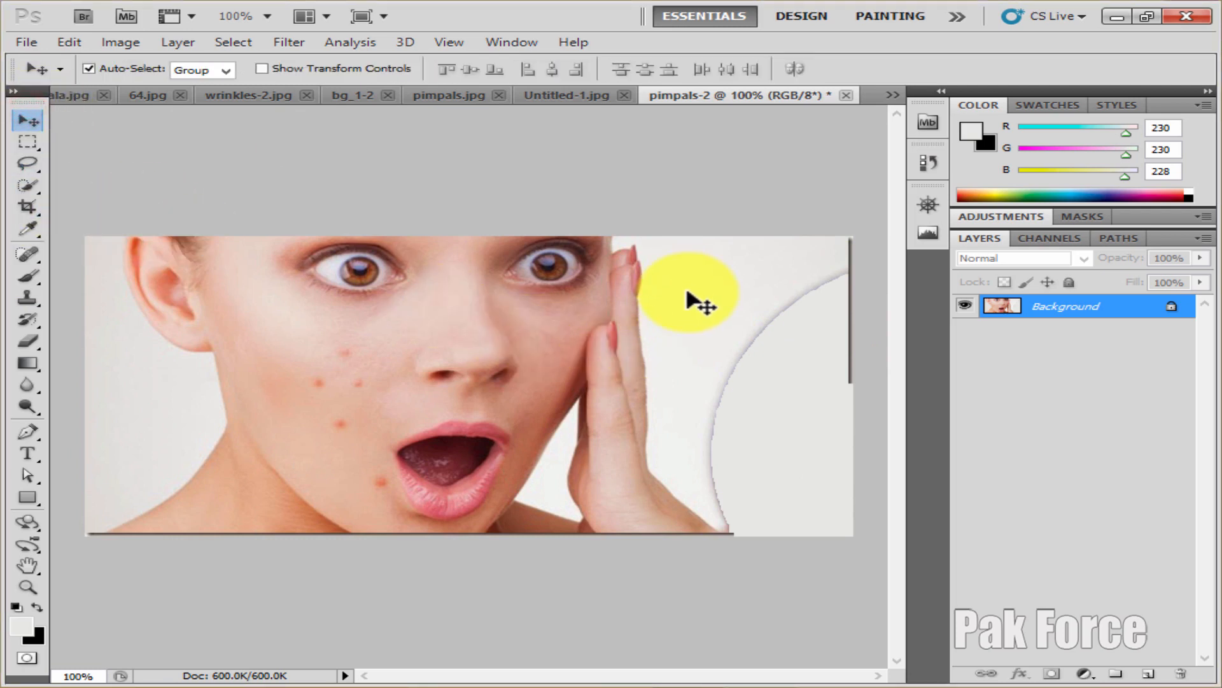